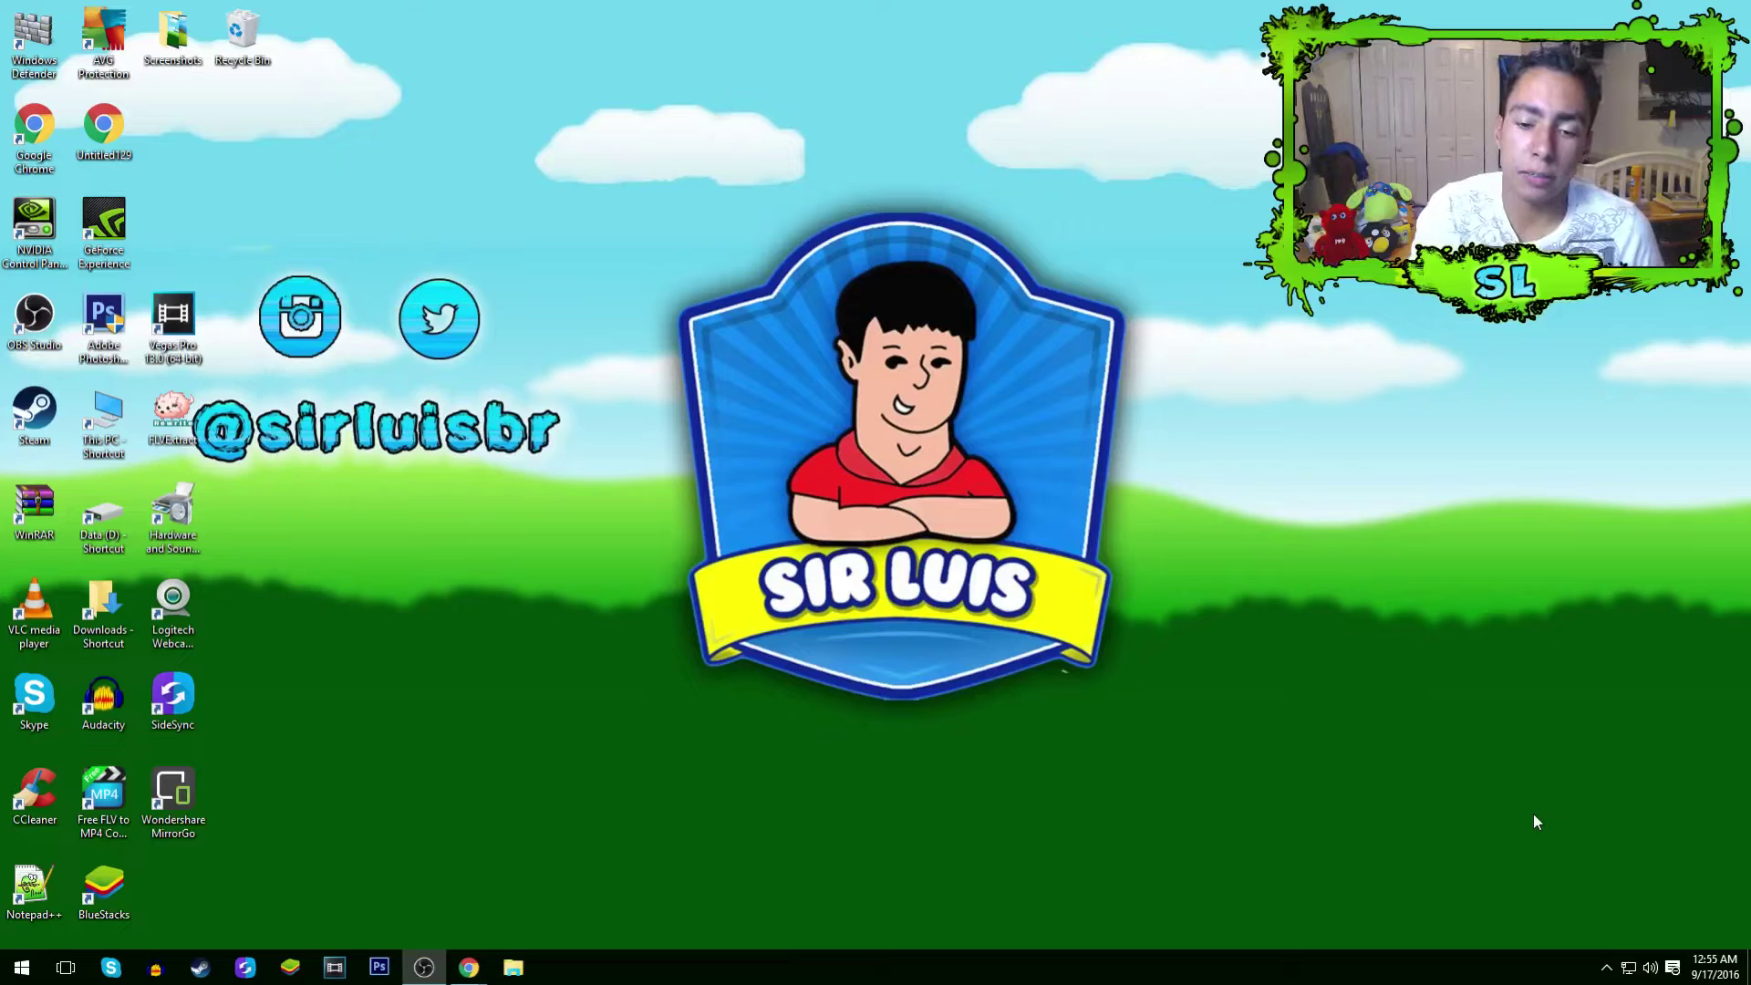
Start FotoJet's YouTube banner maker in the browser and check that Adobe Flash Player is enabled in Chrome's plugins.
{"action": "key", "text": "alt+Tab"}
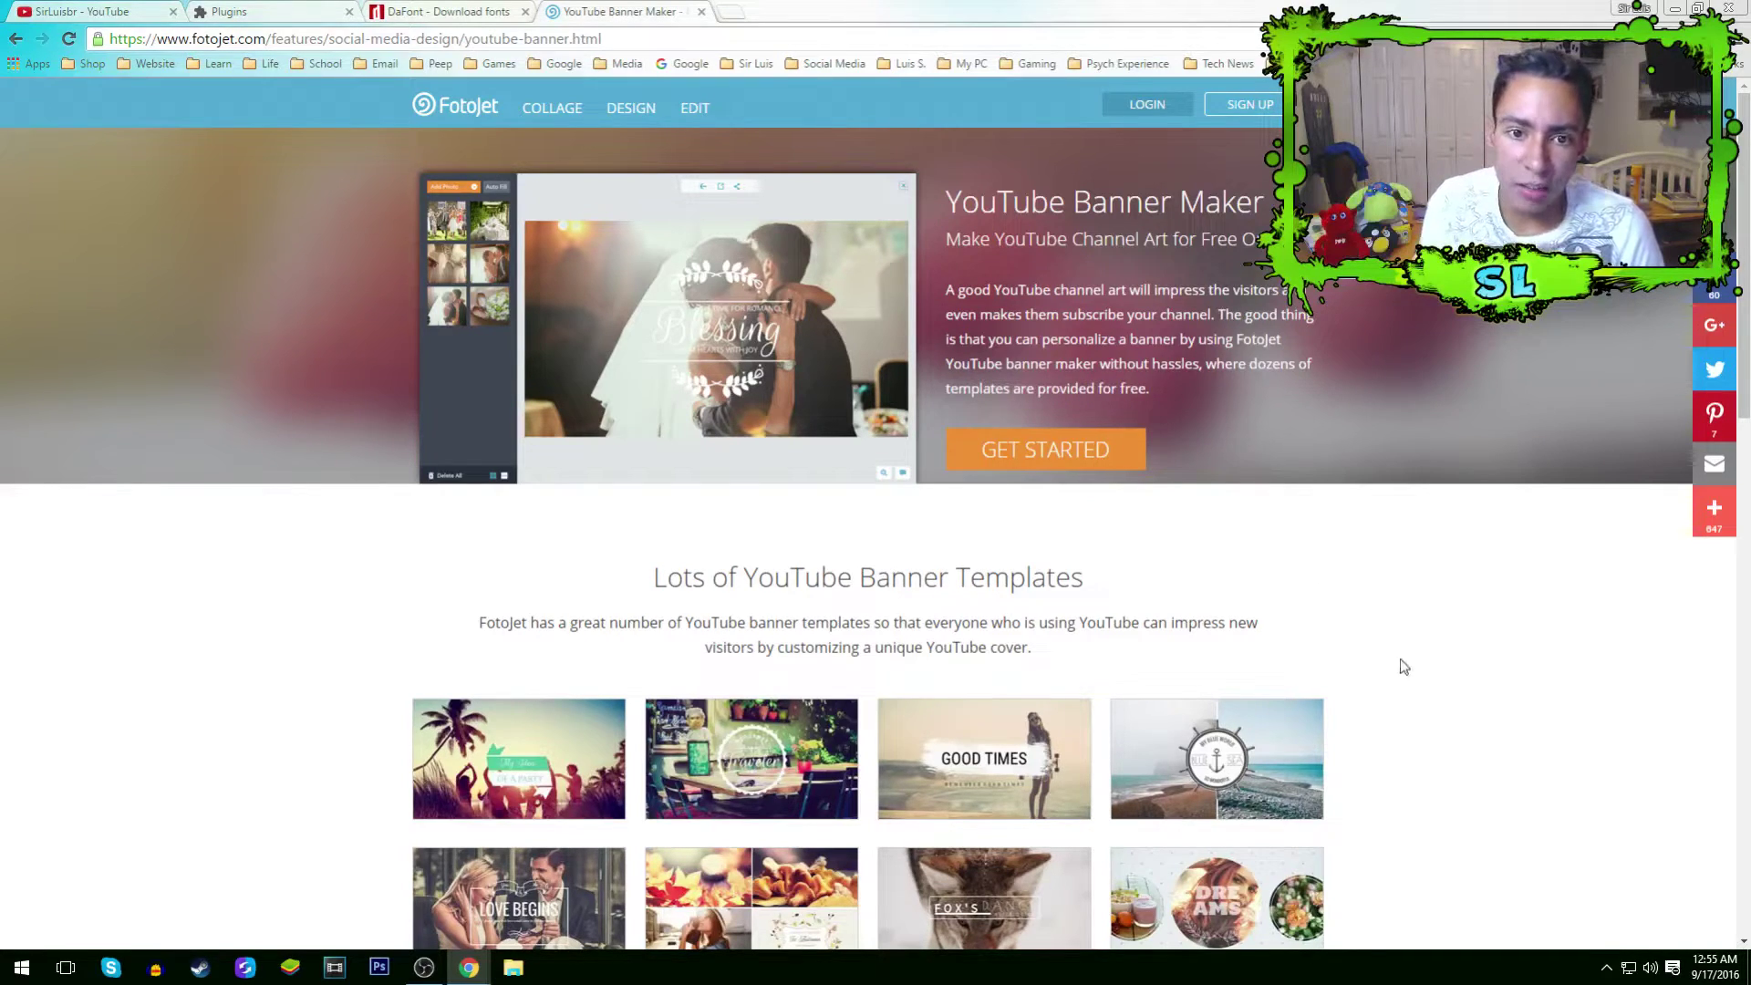
{"action": "scroll", "coordinate": [1113, 489], "scroll_direction": "down", "scroll_amount": 2}
{"action": "scroll", "coordinate": [1159, 571], "scroll_direction": "up", "scroll_amount": 2}
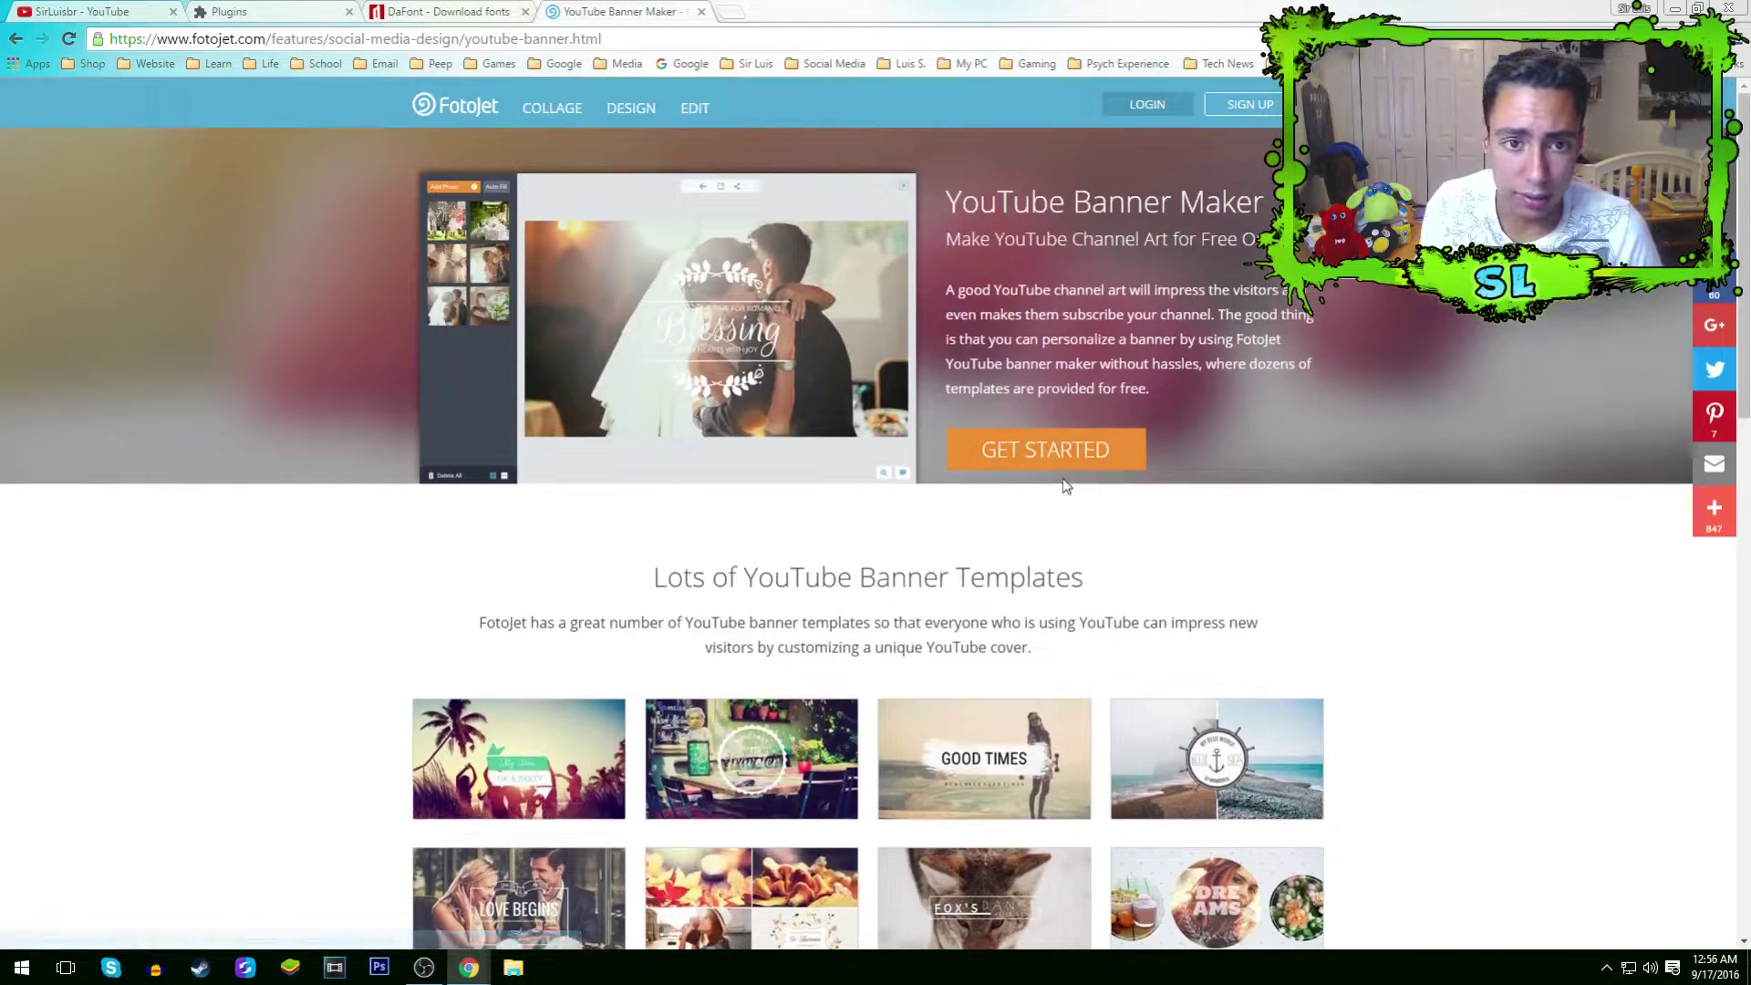
{"action": "left_click", "coordinate": [1044, 452]}
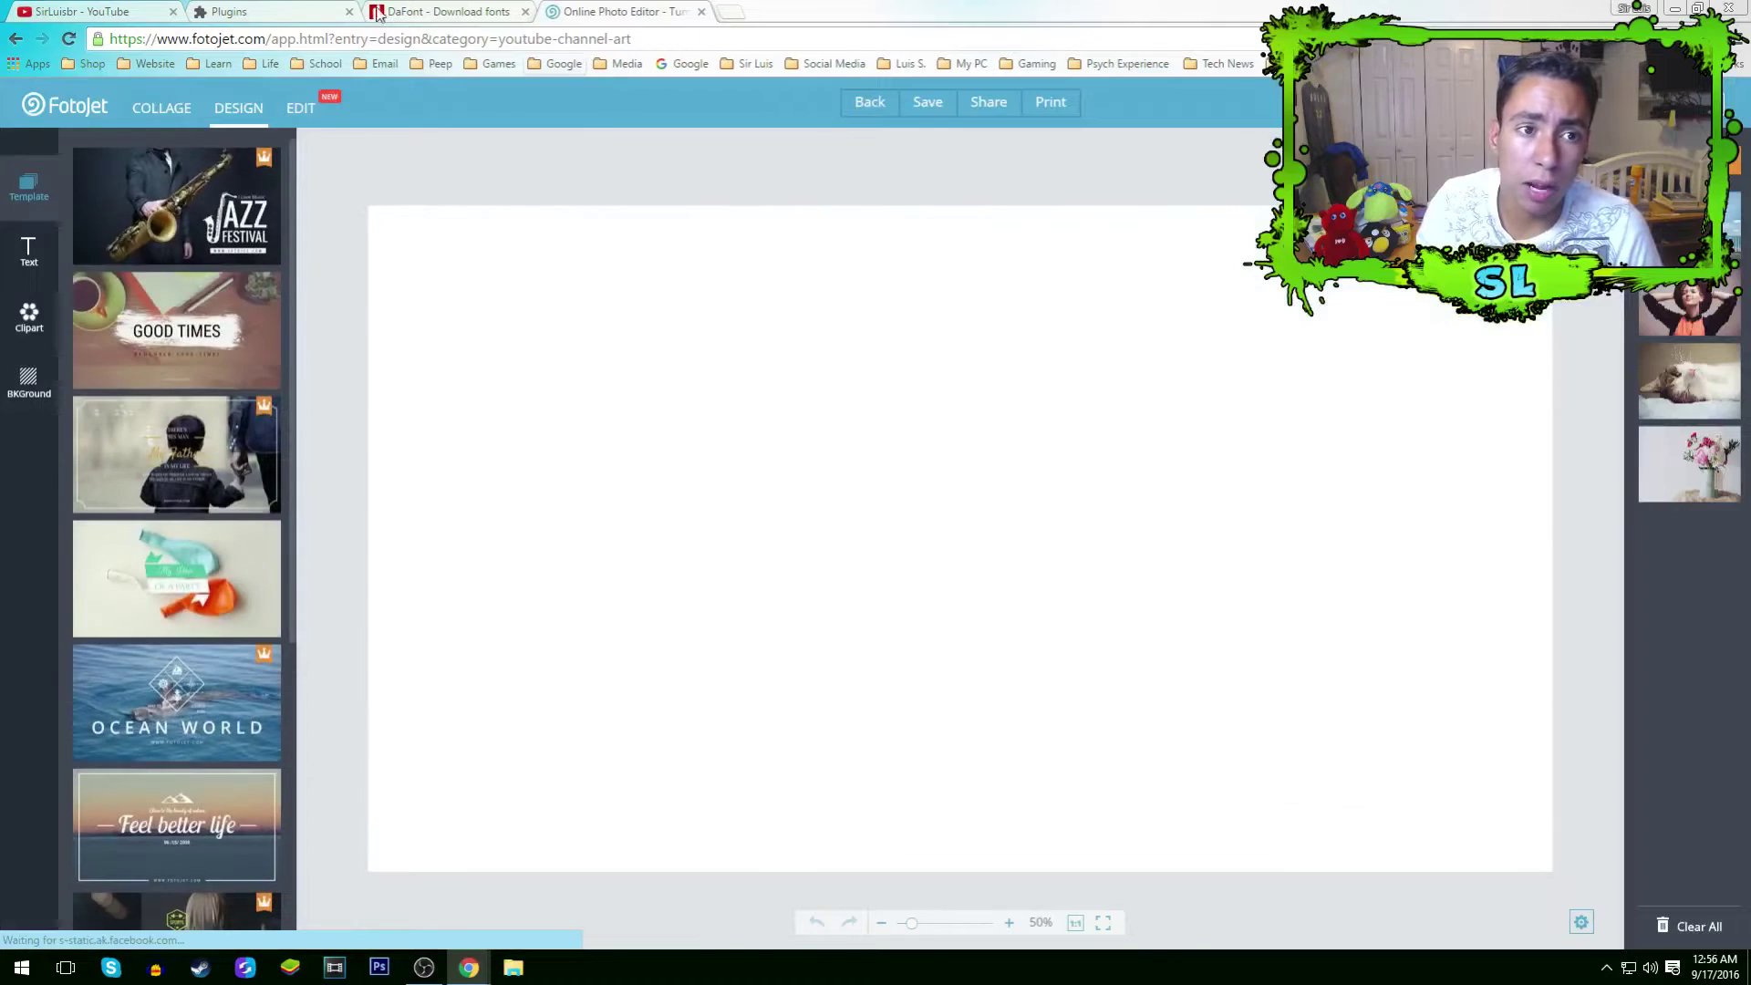
{"action": "left_click", "coordinate": [274, 12]}
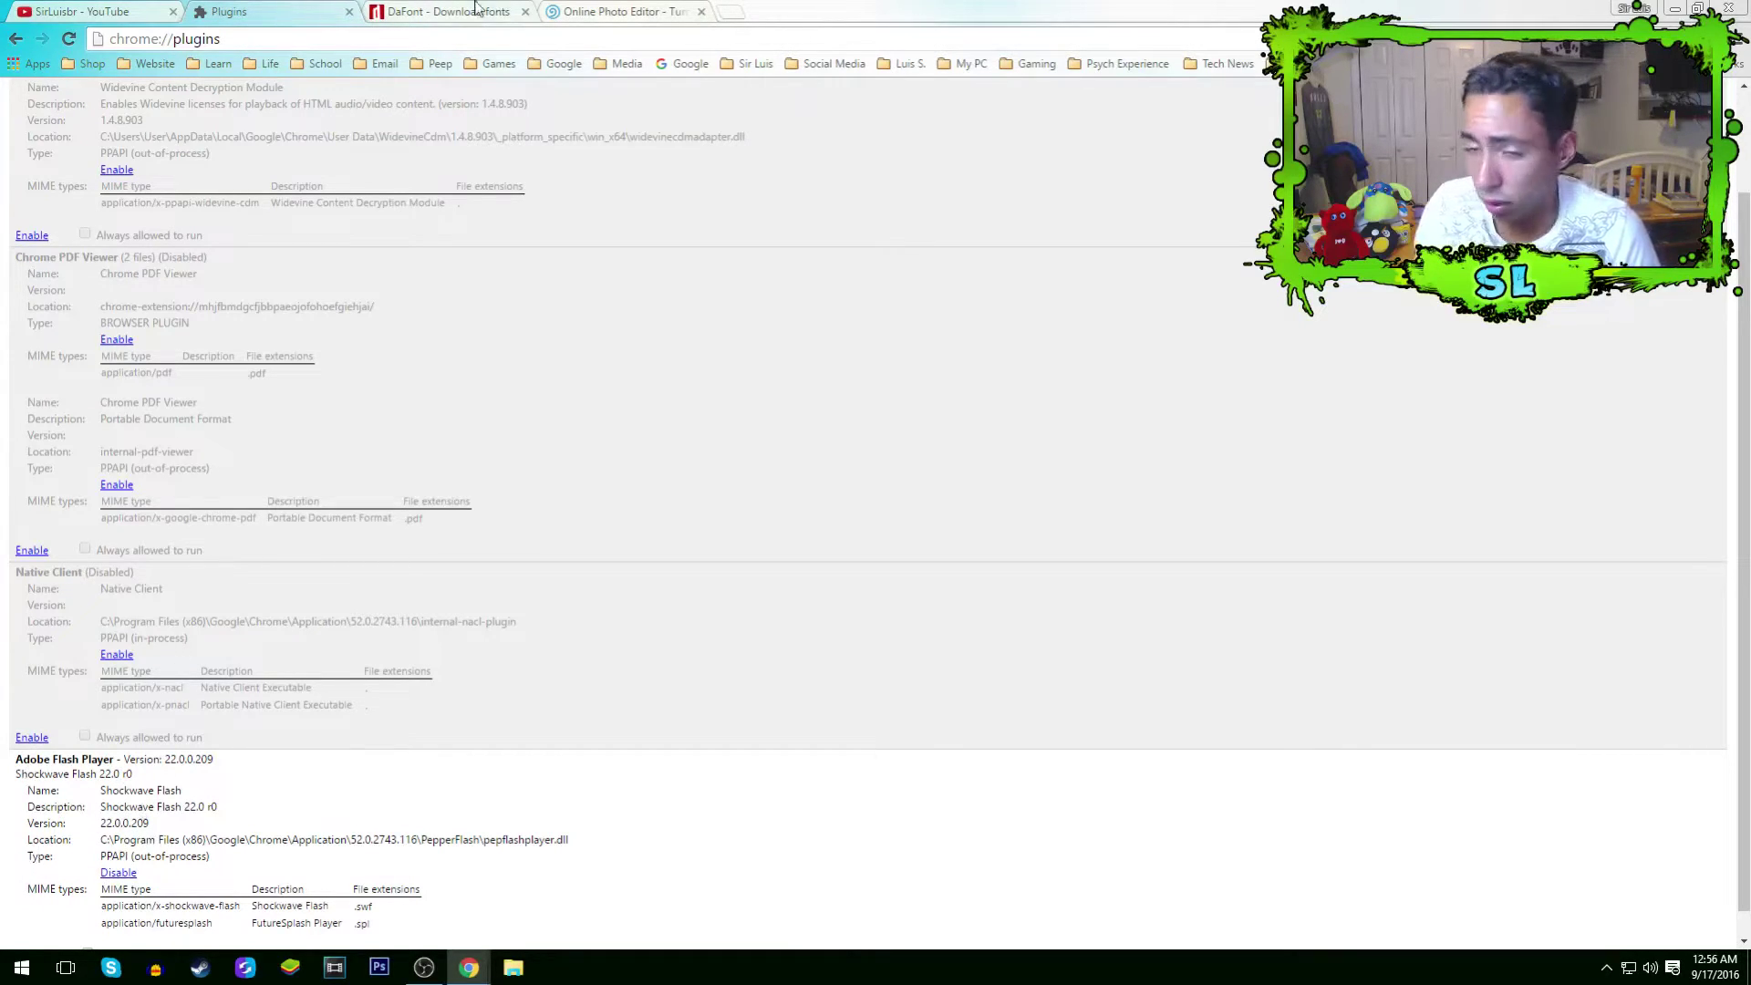
{"action": "left_click", "coordinate": [617, 11]}
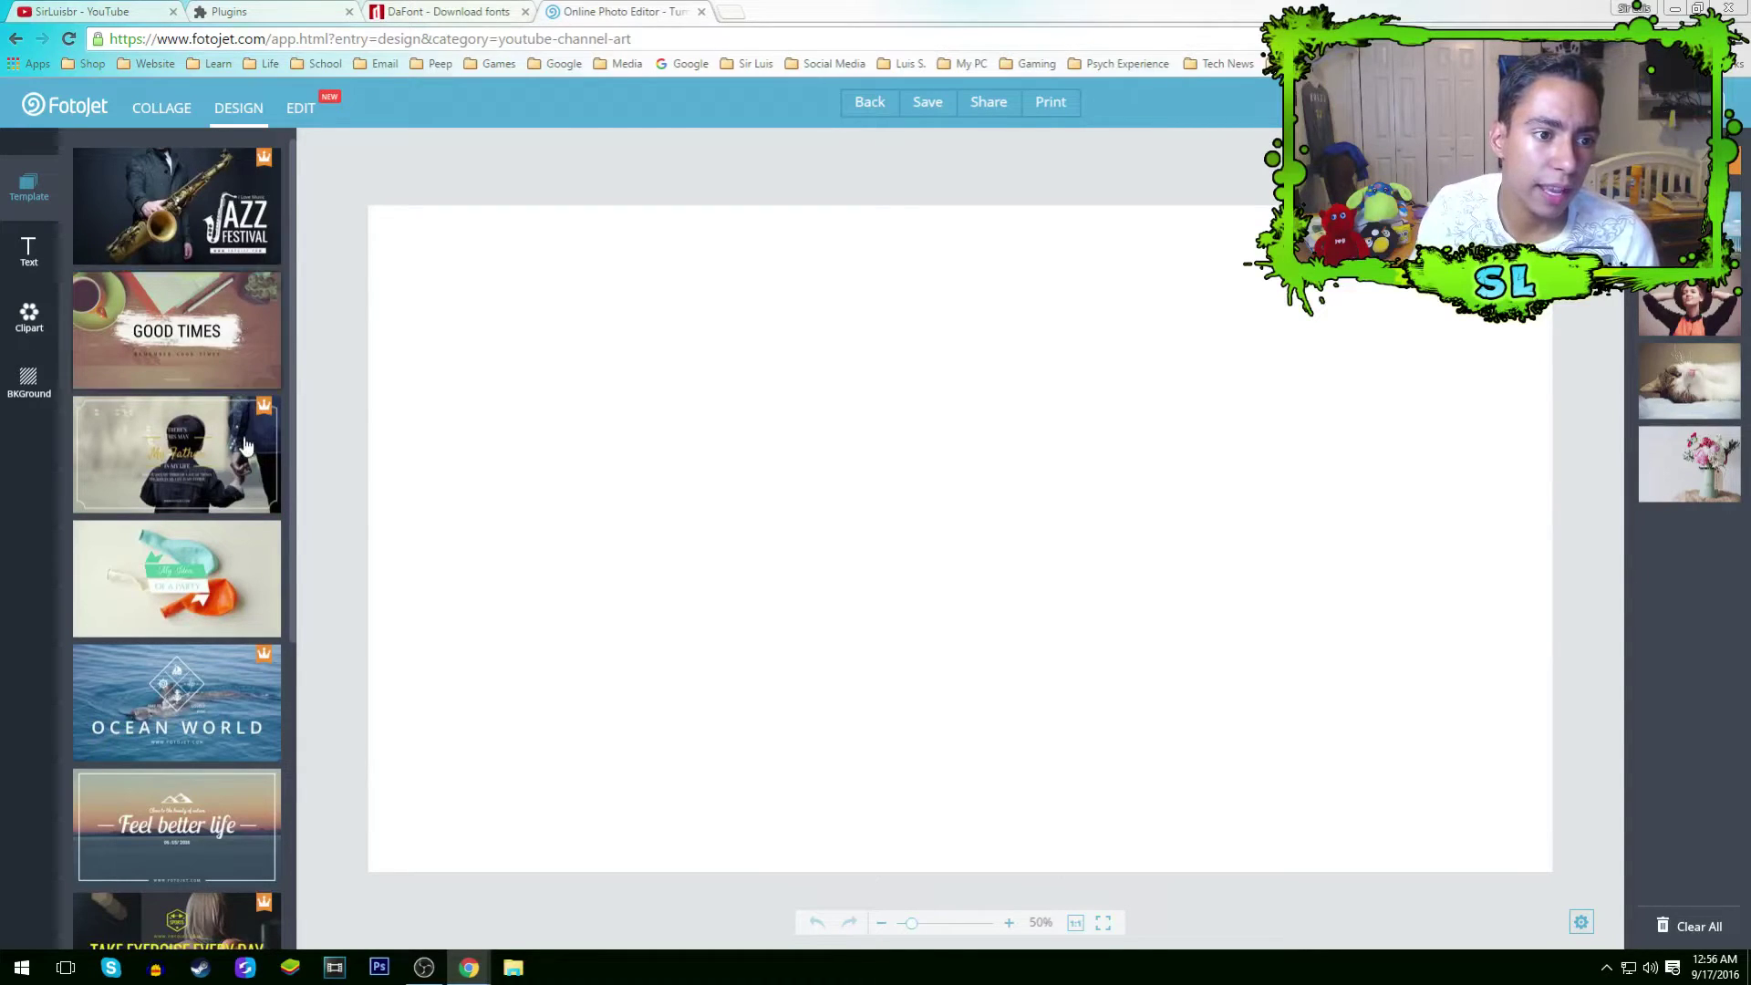
Browse the banner templates and try out the Good Times and Feel better life designs.
{"action": "scroll", "coordinate": [251, 411], "scroll_direction": "down", "scroll_amount": 2}
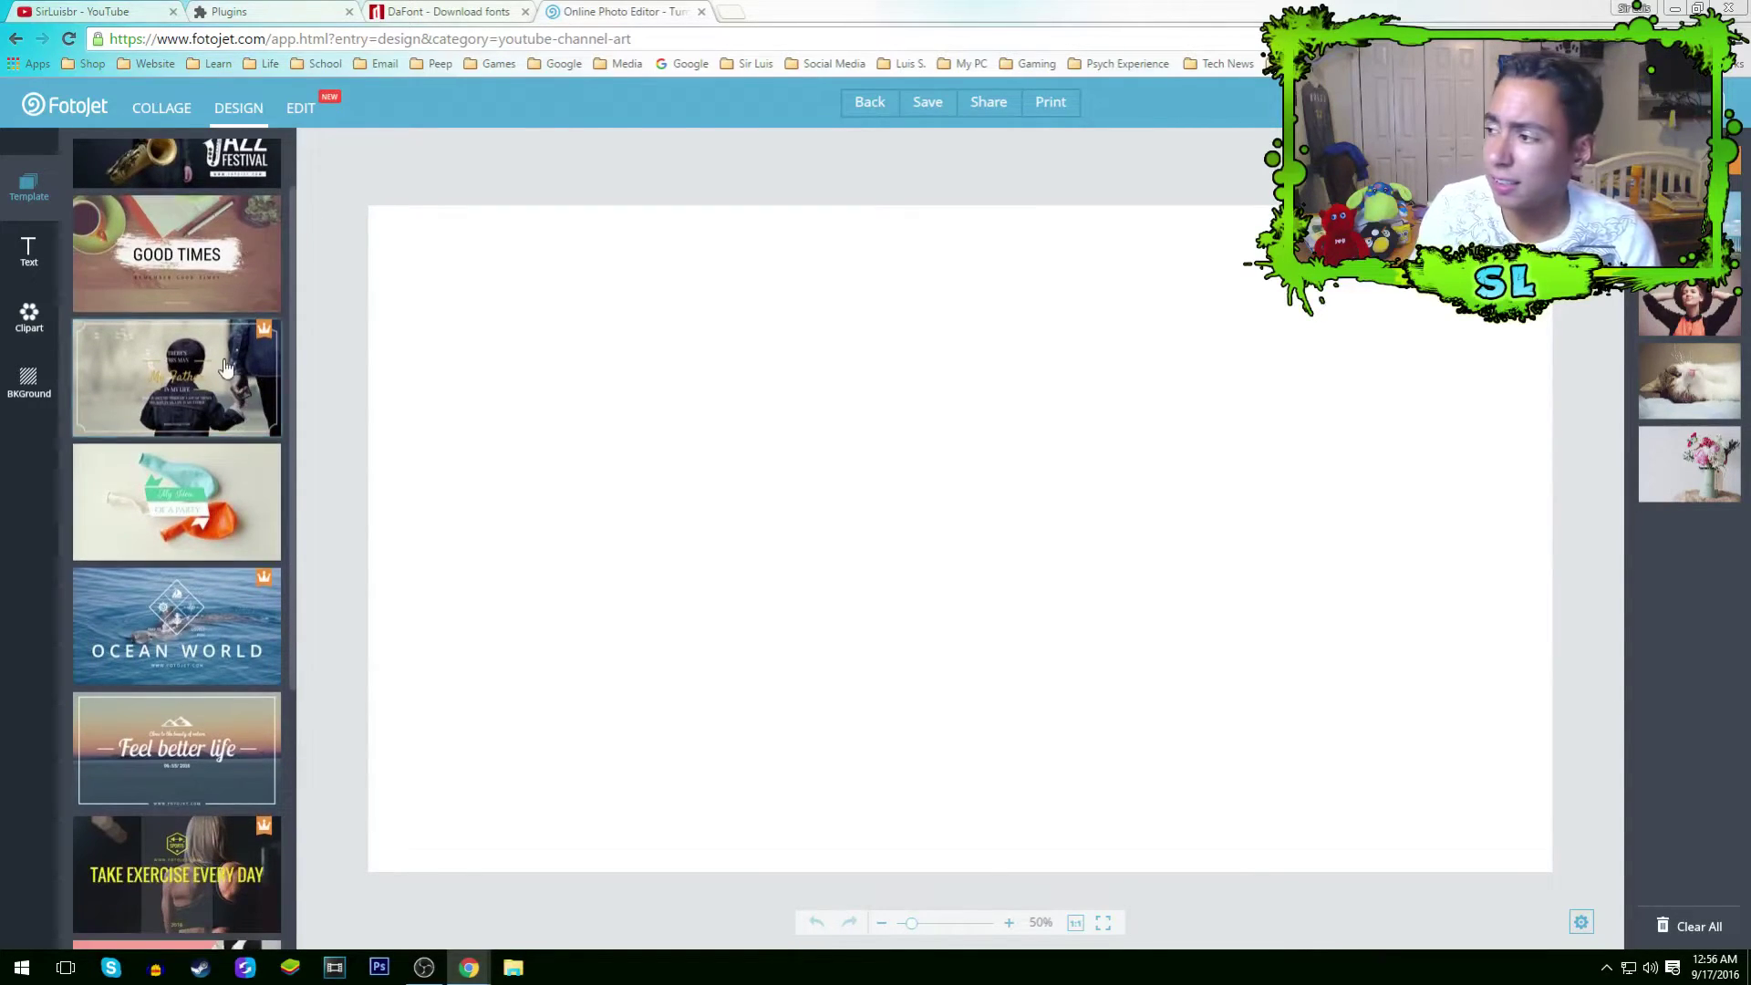
{"action": "scroll", "coordinate": [210, 493], "scroll_direction": "down", "scroll_amount": 3}
{"action": "scroll", "coordinate": [198, 519], "scroll_direction": "down", "scroll_amount": 1}
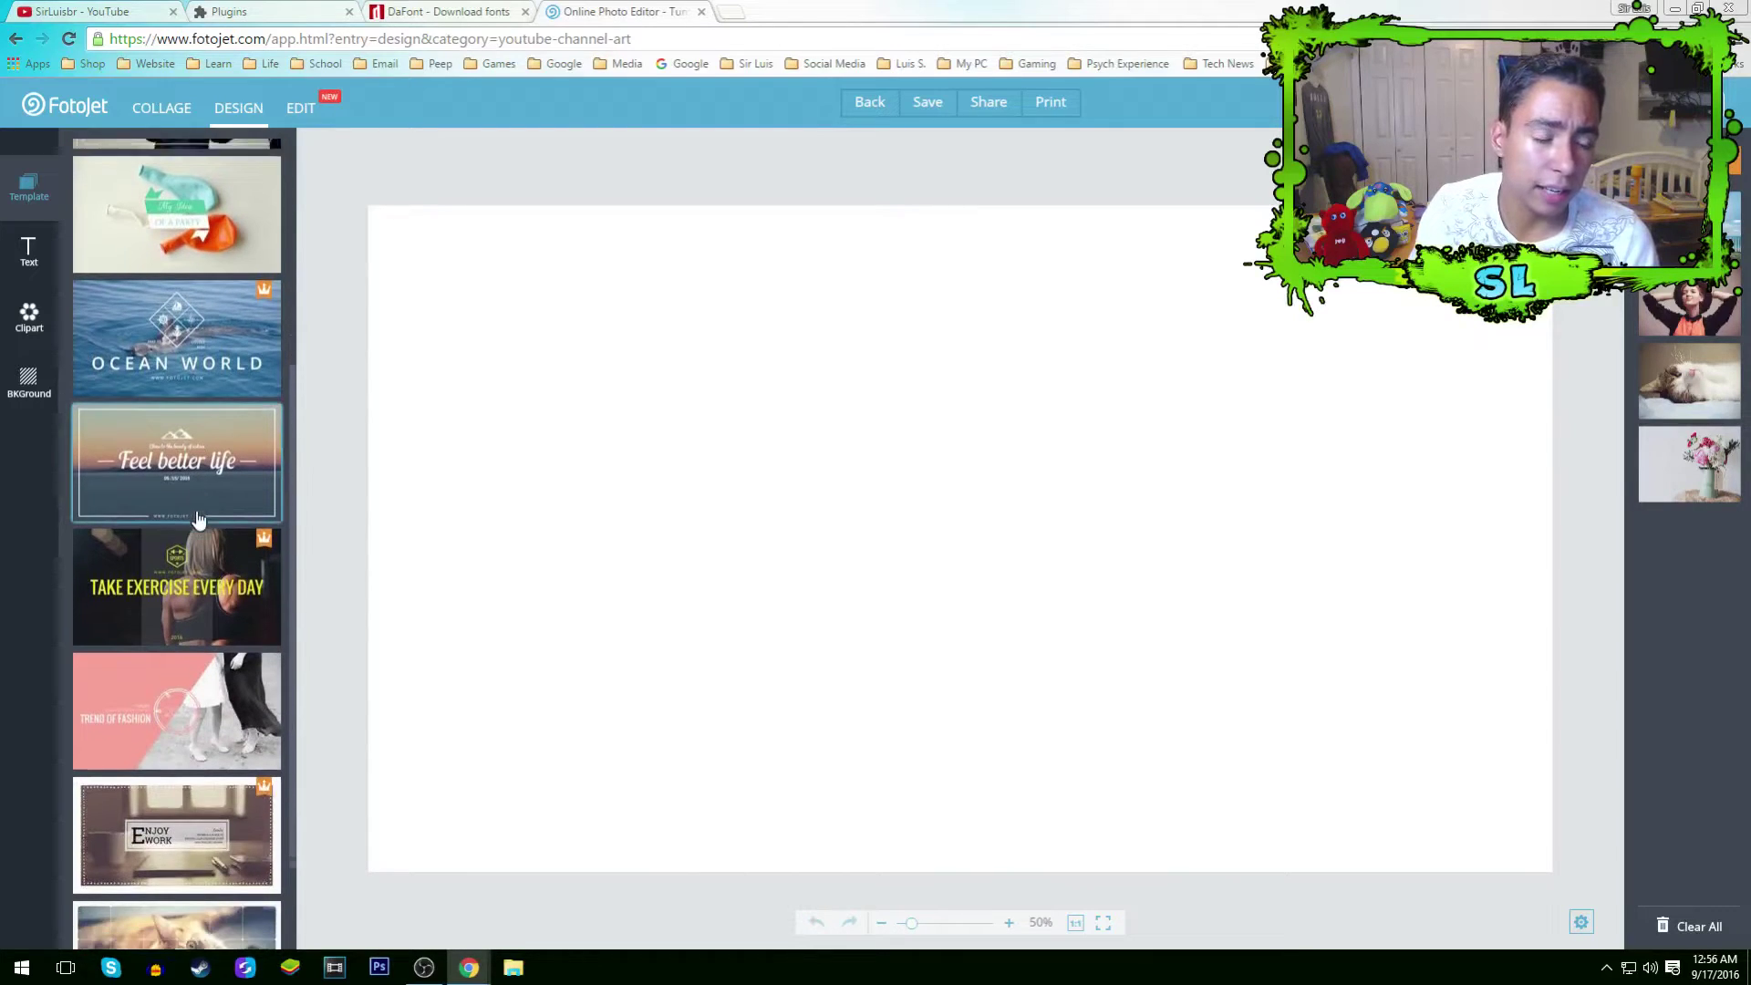
{"action": "scroll", "coordinate": [198, 519], "scroll_direction": "up", "scroll_amount": 3}
{"action": "scroll", "coordinate": [198, 520], "scroll_direction": "up", "scroll_amount": 1}
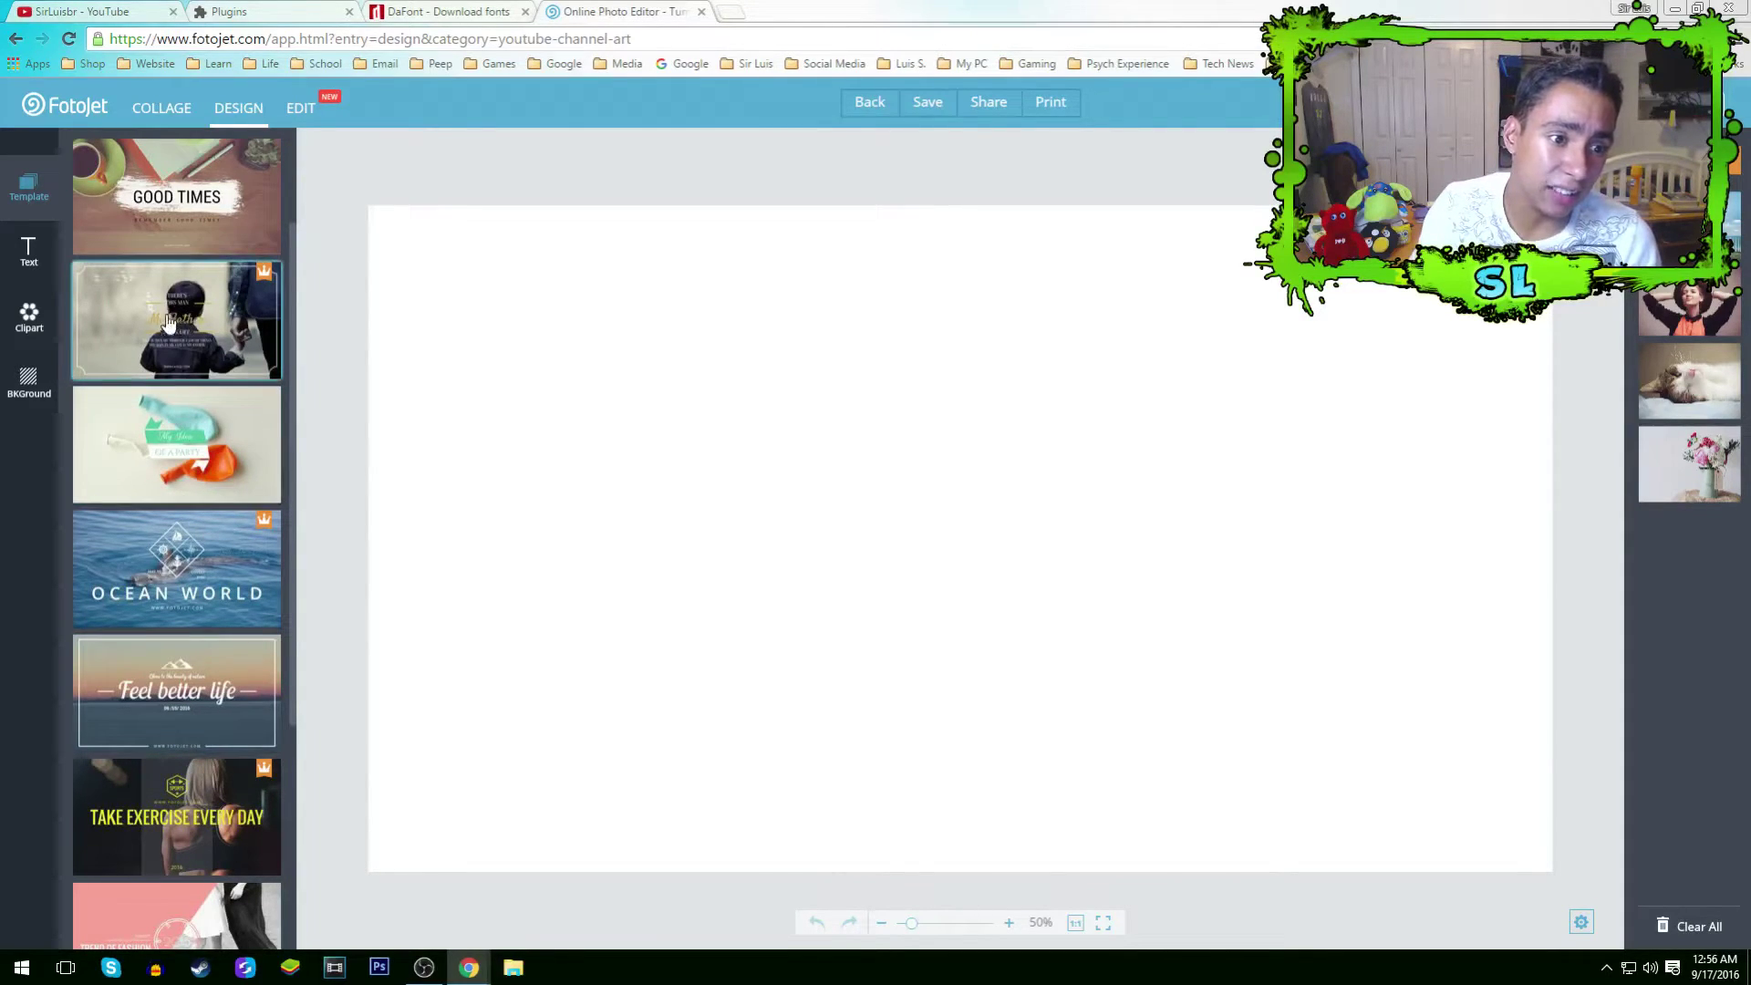
{"action": "scroll", "coordinate": [178, 233], "scroll_direction": "up", "scroll_amount": 1}
{"action": "left_click", "coordinate": [187, 266]}
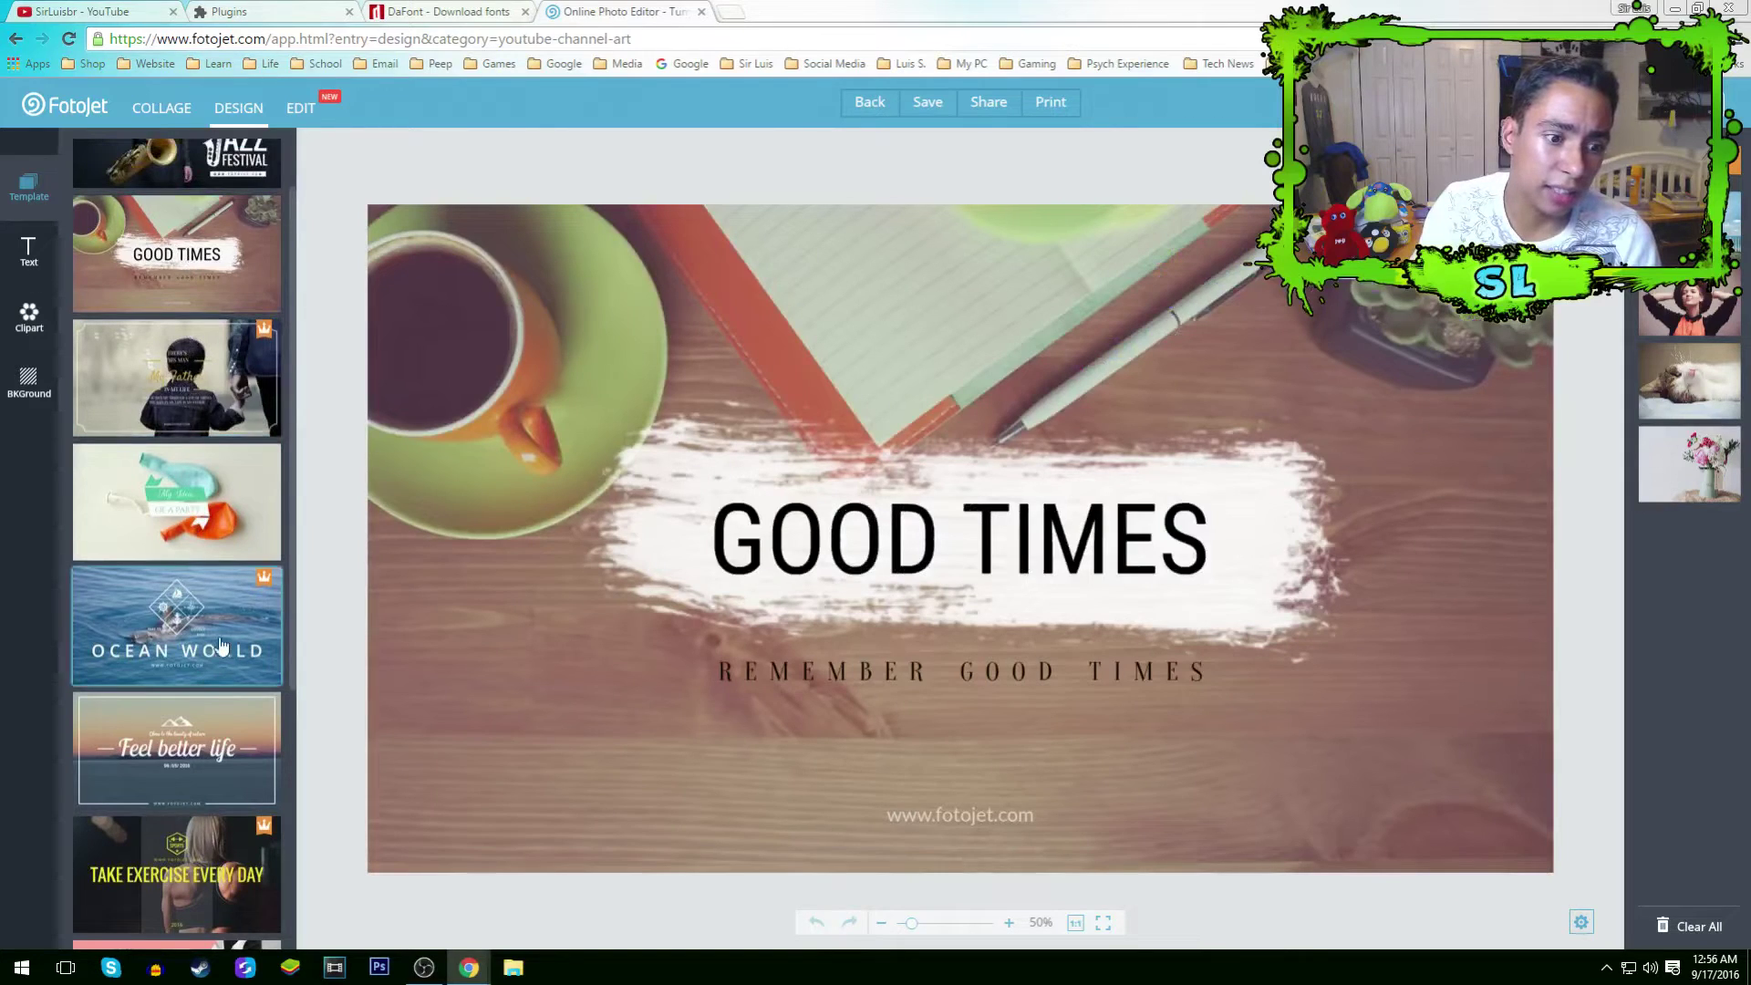
{"action": "left_click", "coordinate": [195, 699]}
{"action": "scroll", "coordinate": [196, 652], "scroll_direction": "down", "scroll_amount": 1}
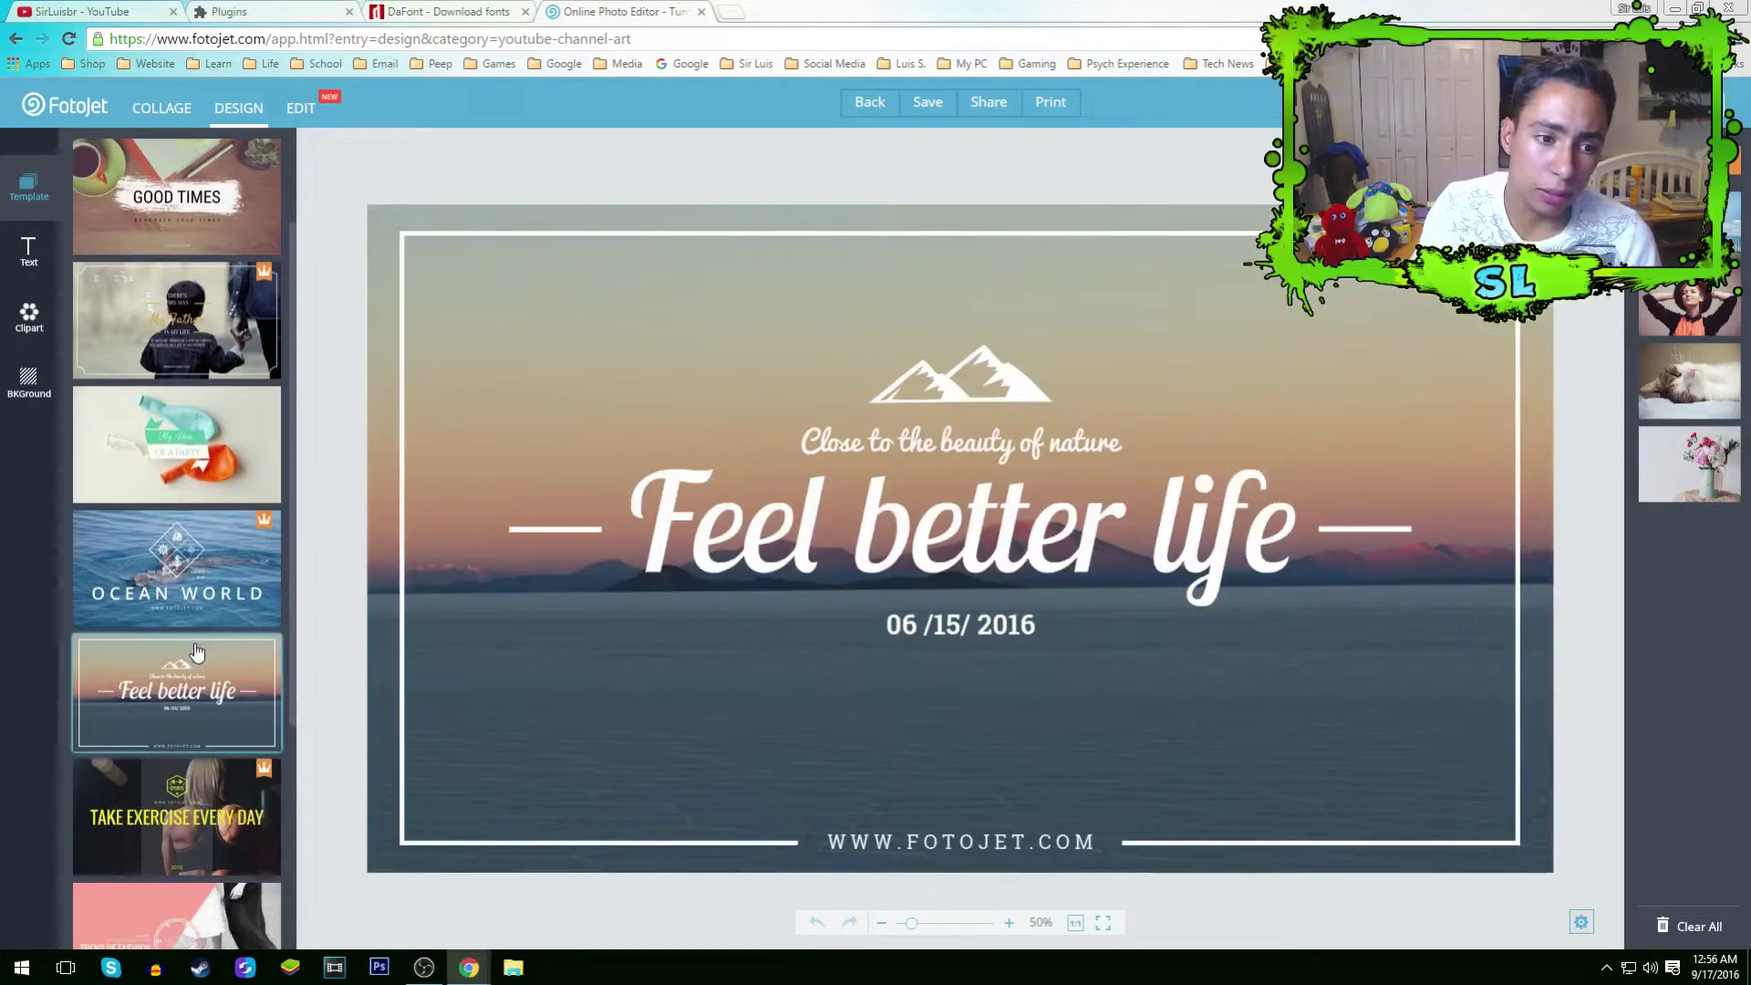
{"action": "scroll", "coordinate": [195, 650], "scroll_direction": "up", "scroll_amount": 1}
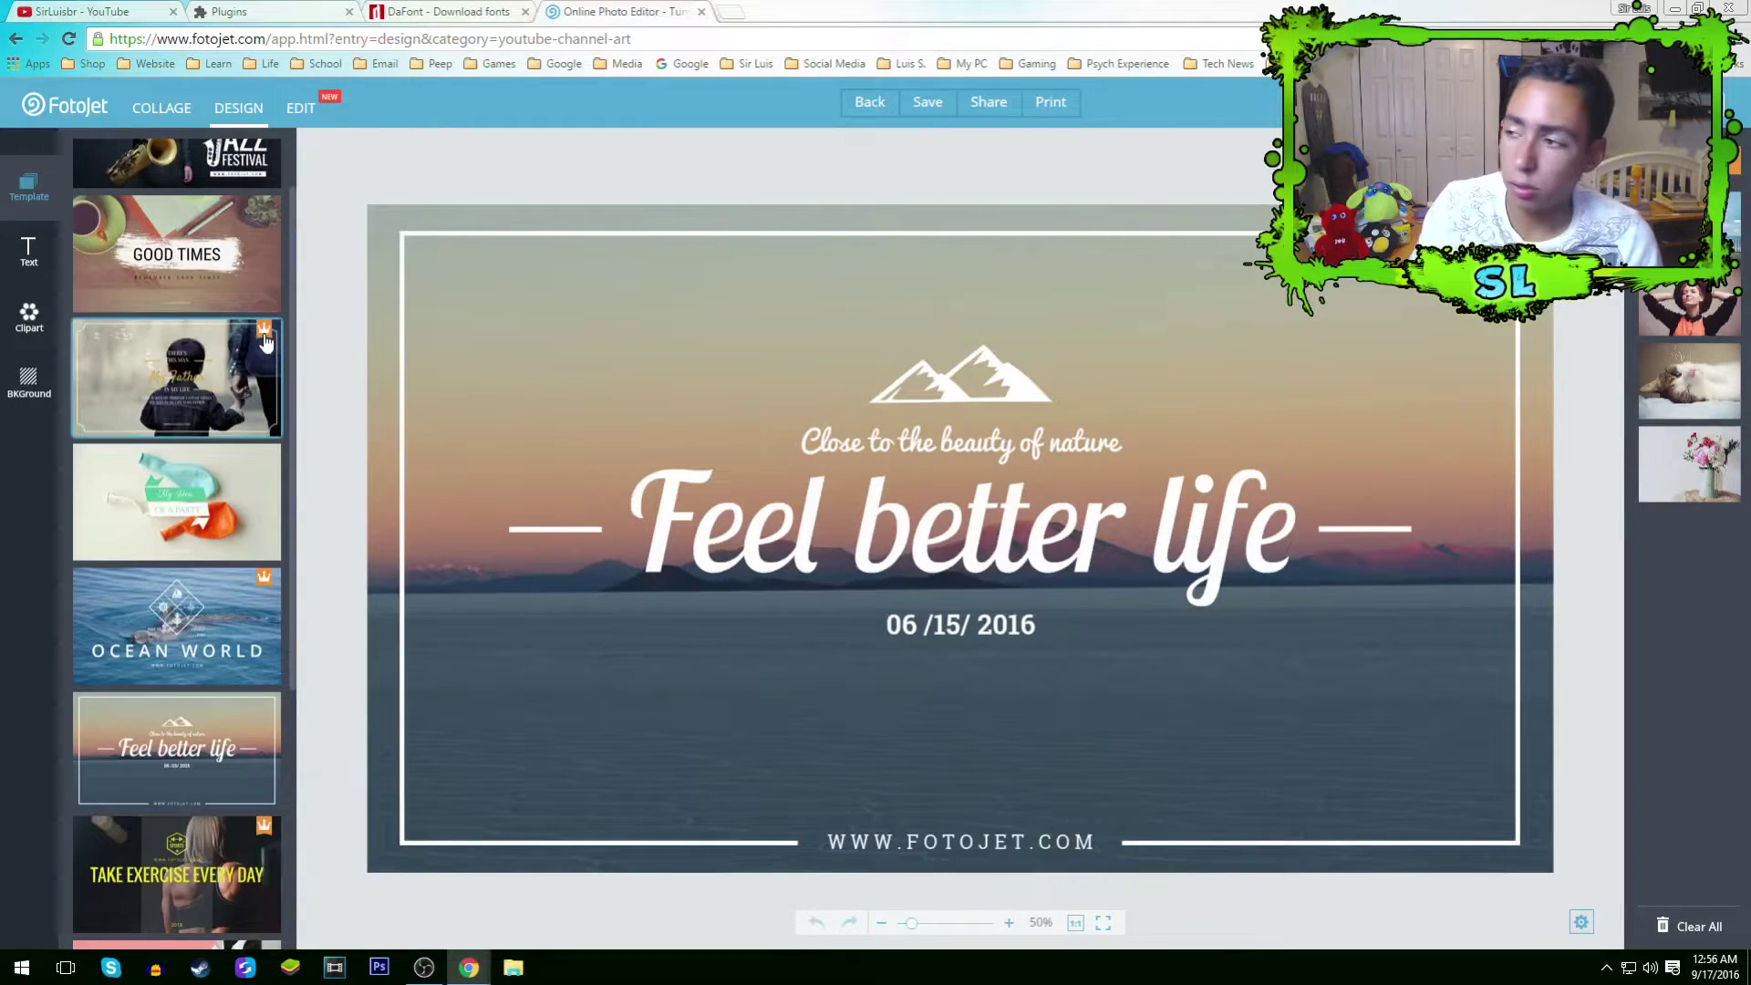
Try the balloon party template and the premium template with the boy, dismissing the sign-up request.
{"action": "left_click", "coordinate": [241, 472]}
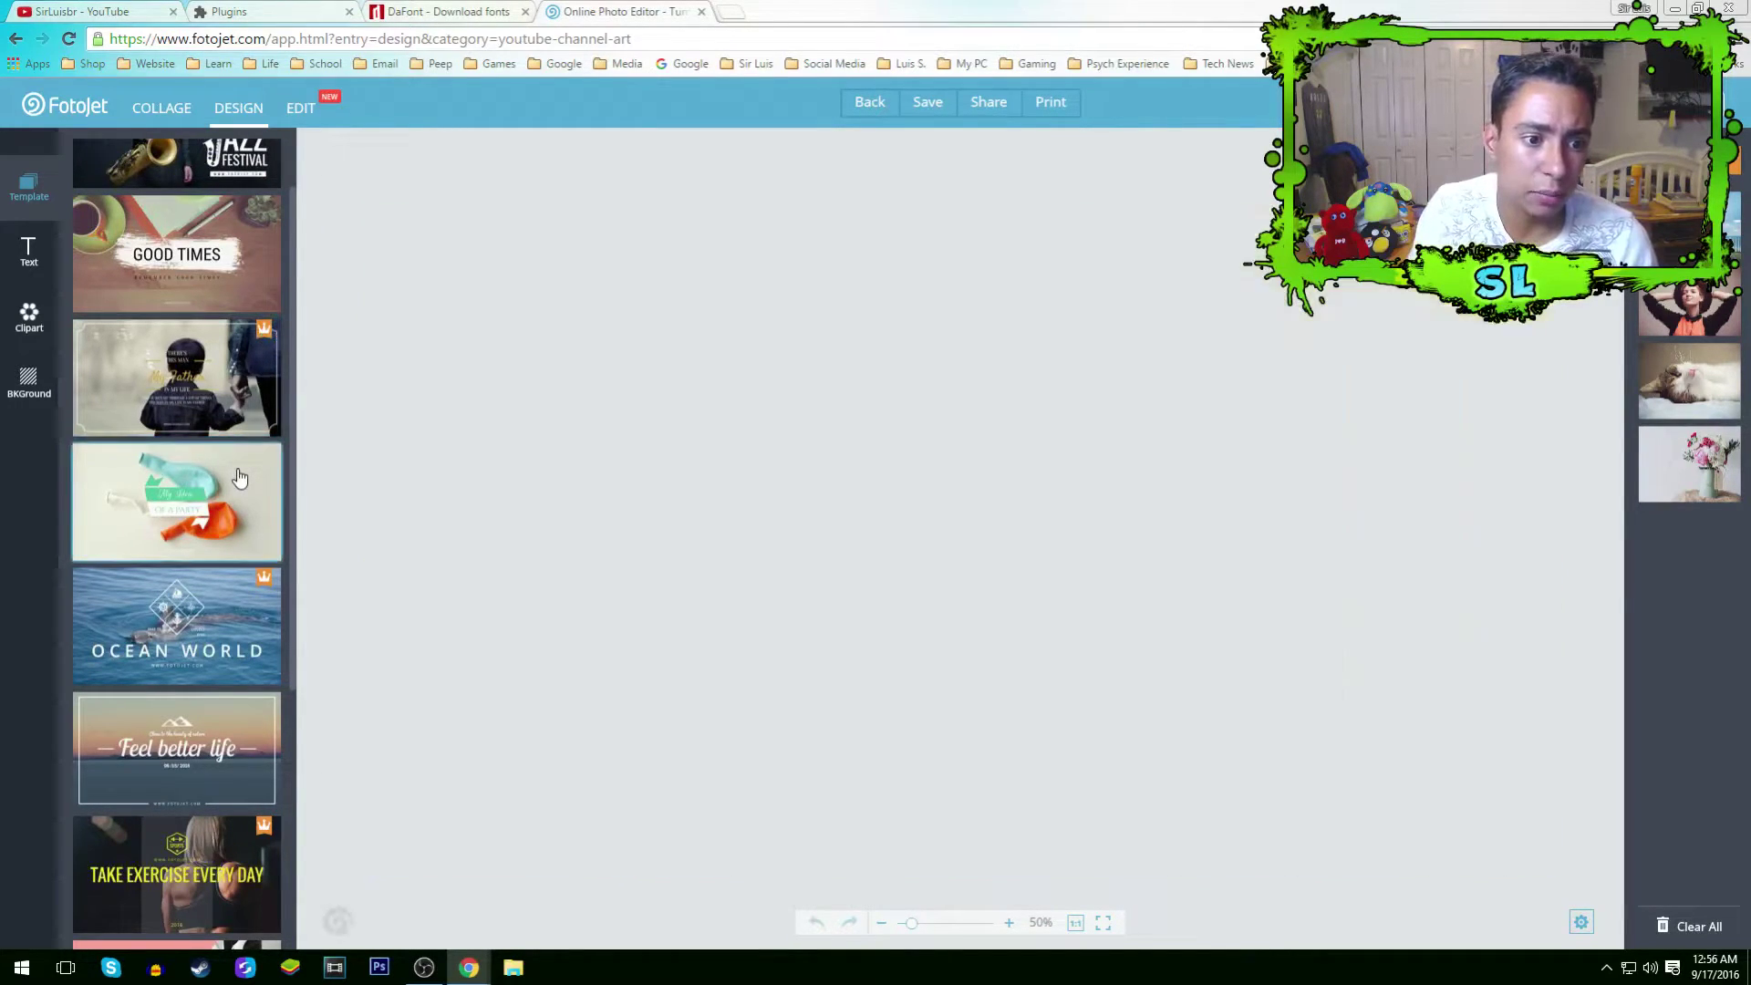
{"action": "left_click", "coordinate": [238, 381]}
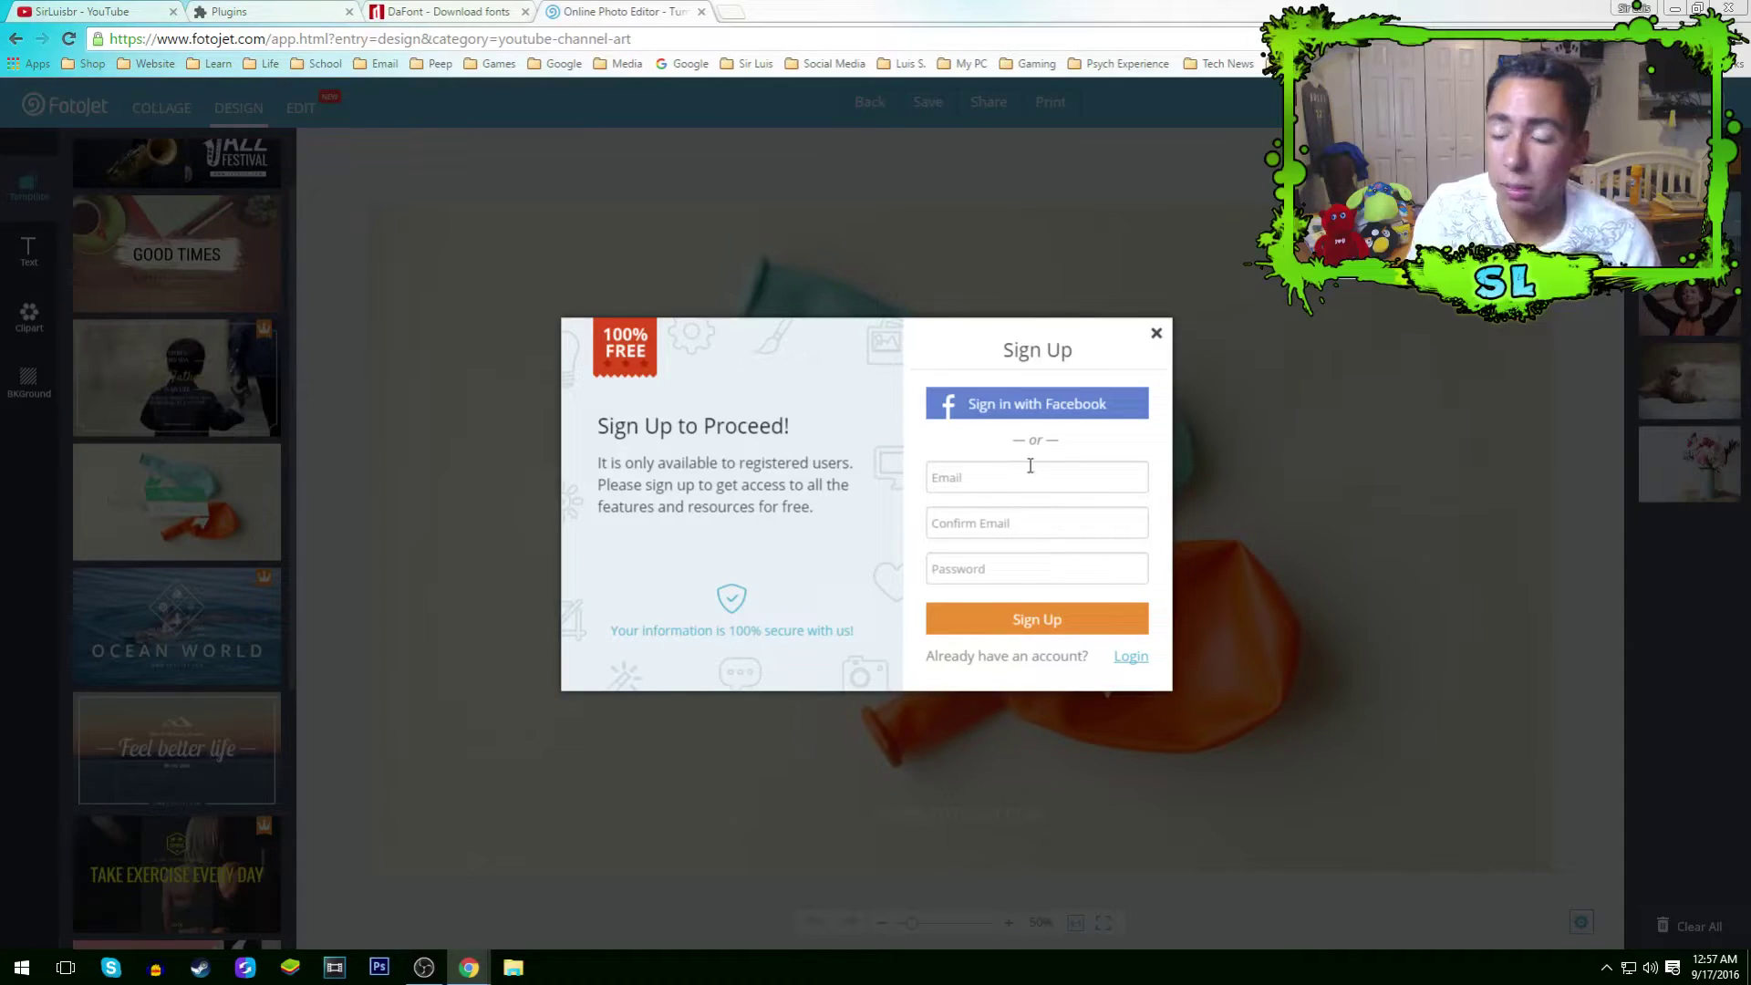
{"action": "left_click", "coordinate": [1155, 330]}
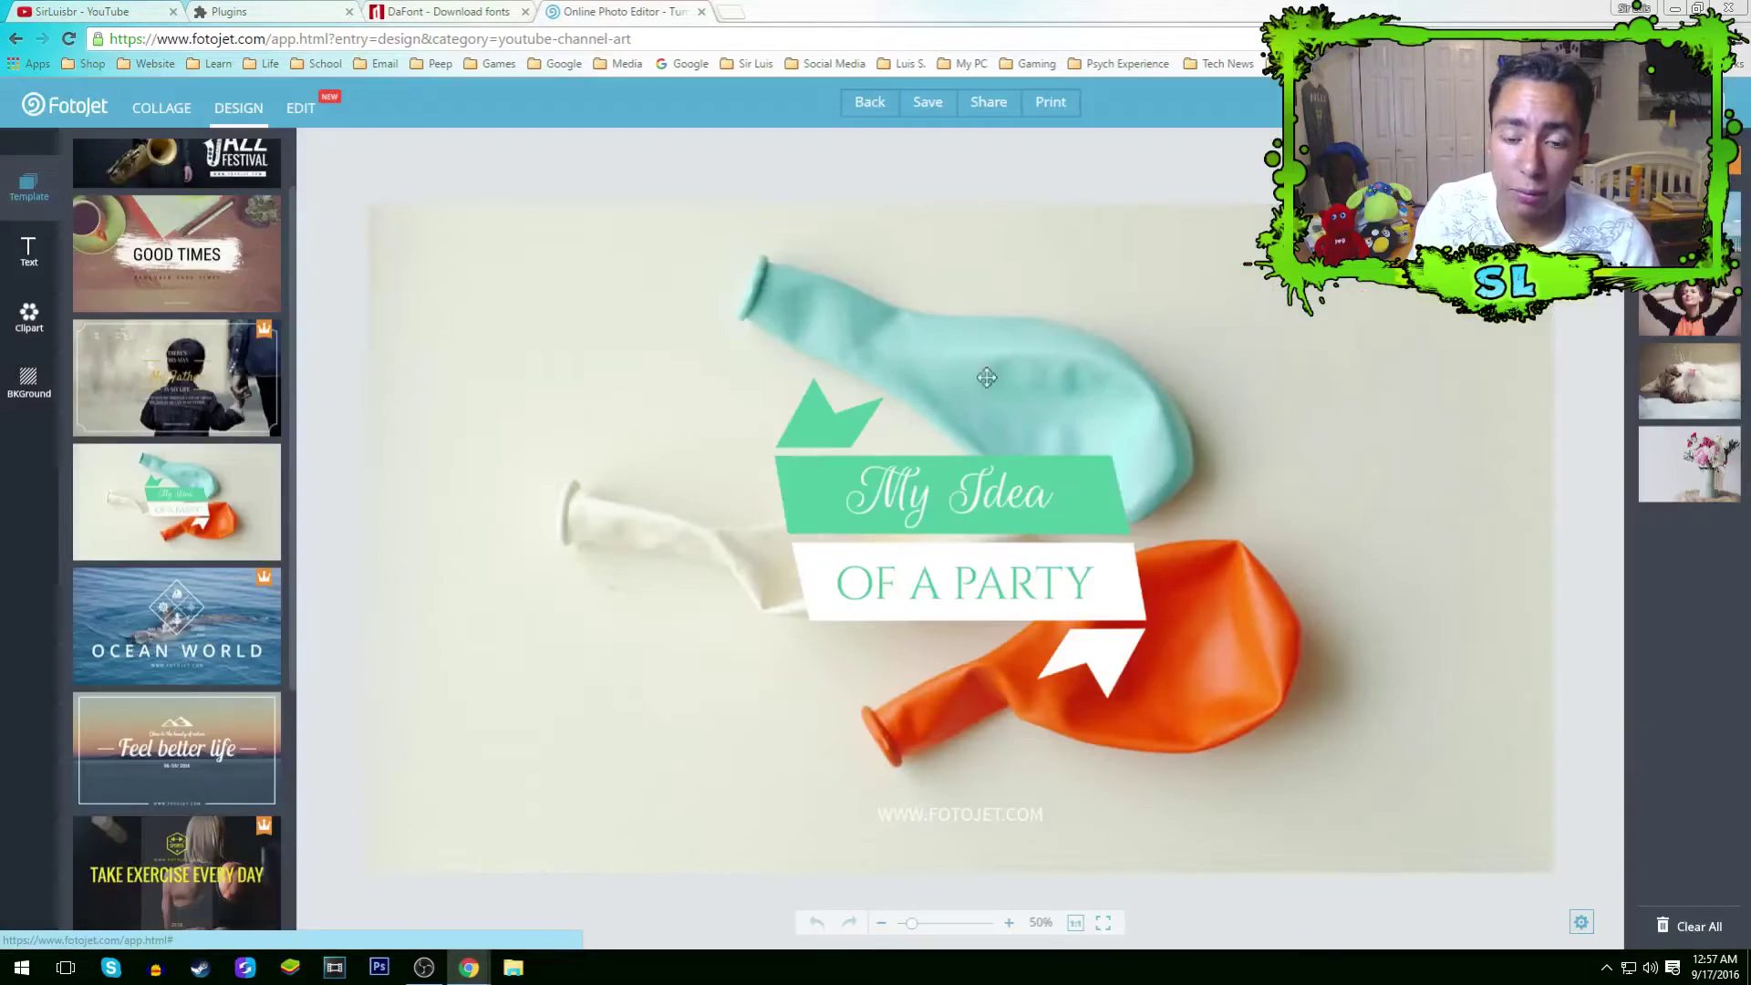
Look further through the template list and try the Fox's Dance design.
{"action": "scroll", "coordinate": [255, 471], "scroll_direction": "down", "scroll_amount": 4}
{"action": "left_click", "coordinate": [254, 471]}
{"action": "scroll", "coordinate": [228, 566], "scroll_direction": "down", "scroll_amount": 6}
{"action": "scroll", "coordinate": [206, 685], "scroll_direction": "down", "scroll_amount": 7}
{"action": "scroll", "coordinate": [198, 698], "scroll_direction": "down", "scroll_amount": 6}
{"action": "left_click", "coordinate": [219, 777]}
{"action": "scroll", "coordinate": [215, 777], "scroll_direction": "down", "scroll_amount": 3}
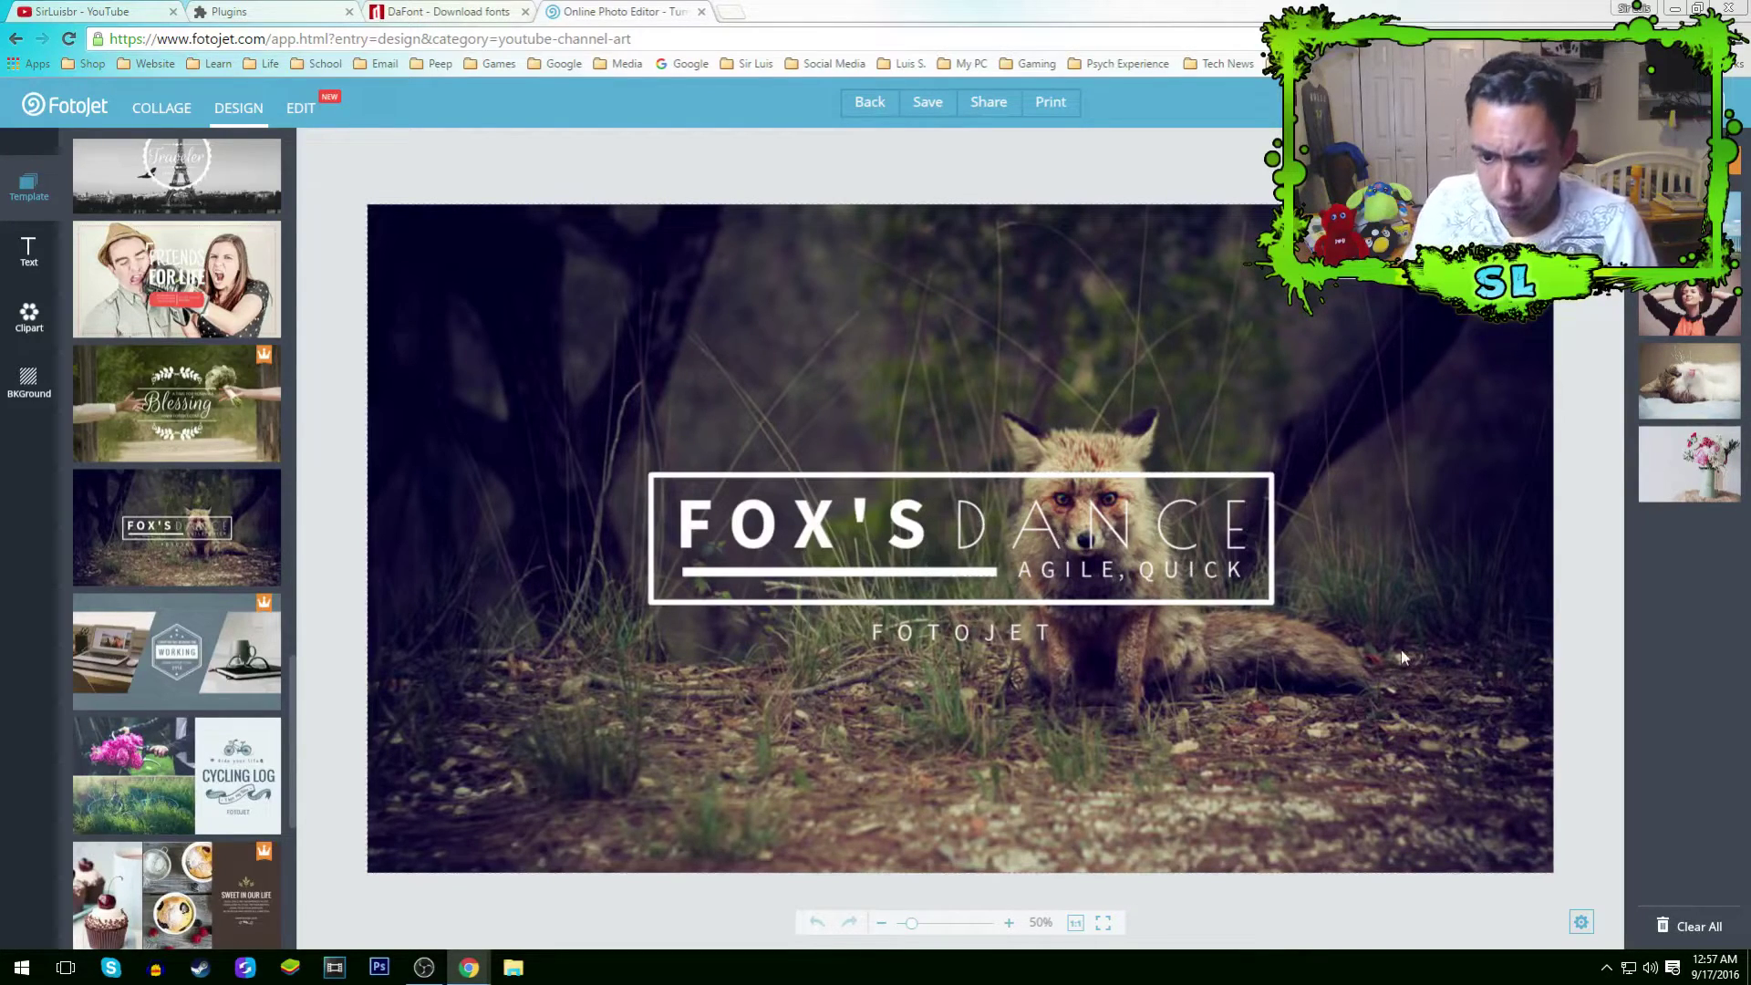
{"action": "scroll", "coordinate": [246, 560], "scroll_direction": "down", "scroll_amount": 1}
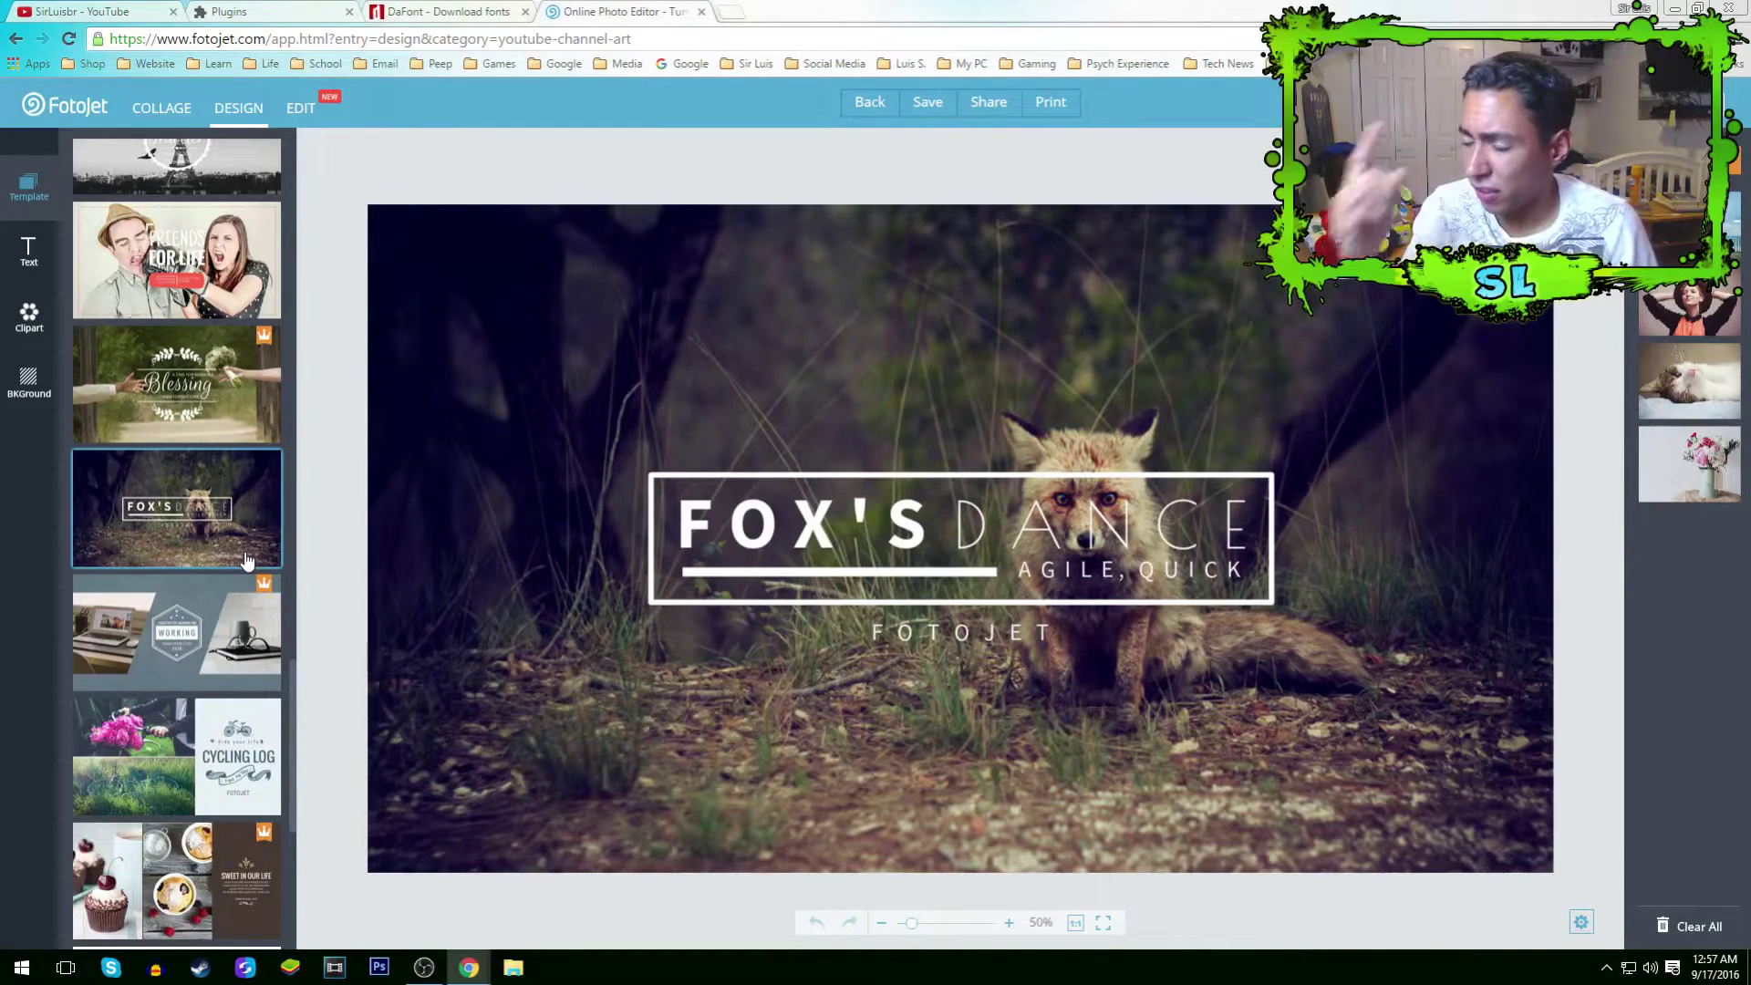
Try the Cycling Log and My Family templates on the banner canvas.
{"action": "scroll", "coordinate": [247, 560], "scroll_direction": "down", "scroll_amount": 2}
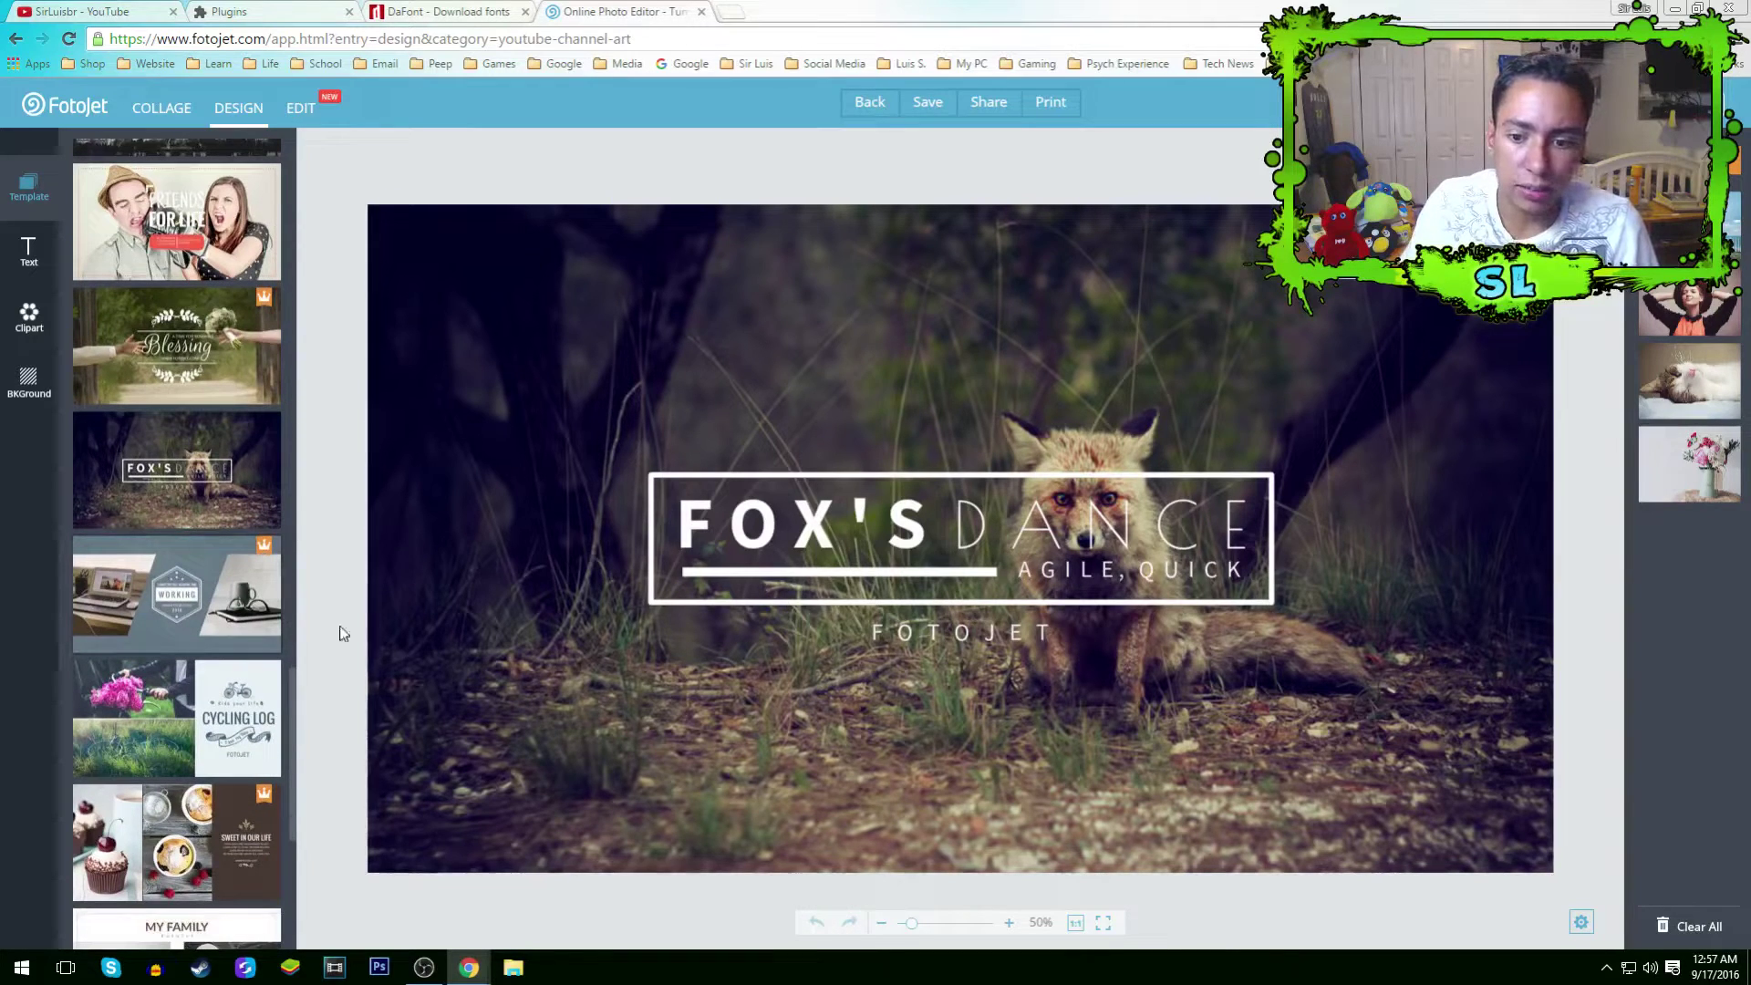
{"action": "scroll", "coordinate": [208, 691], "scroll_direction": "down", "scroll_amount": 2}
{"action": "left_click", "coordinate": [208, 690]}
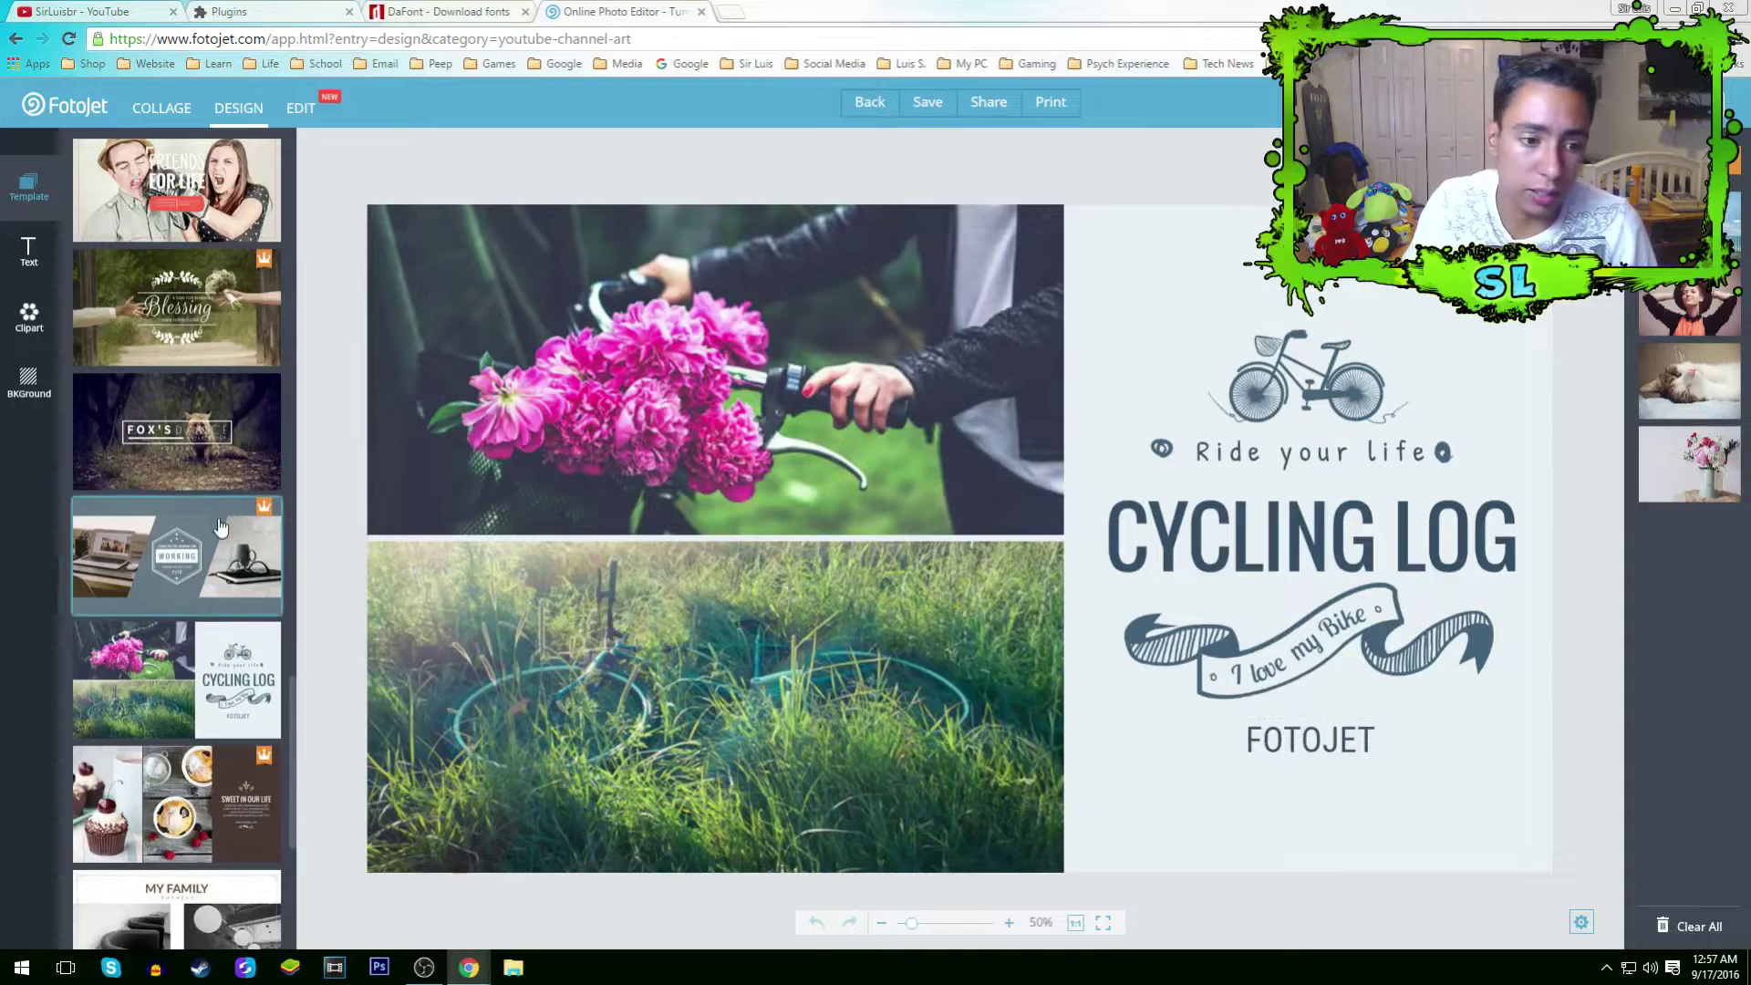
{"action": "scroll", "coordinate": [220, 547], "scroll_direction": "down", "scroll_amount": 5}
{"action": "left_click", "coordinate": [218, 774]}
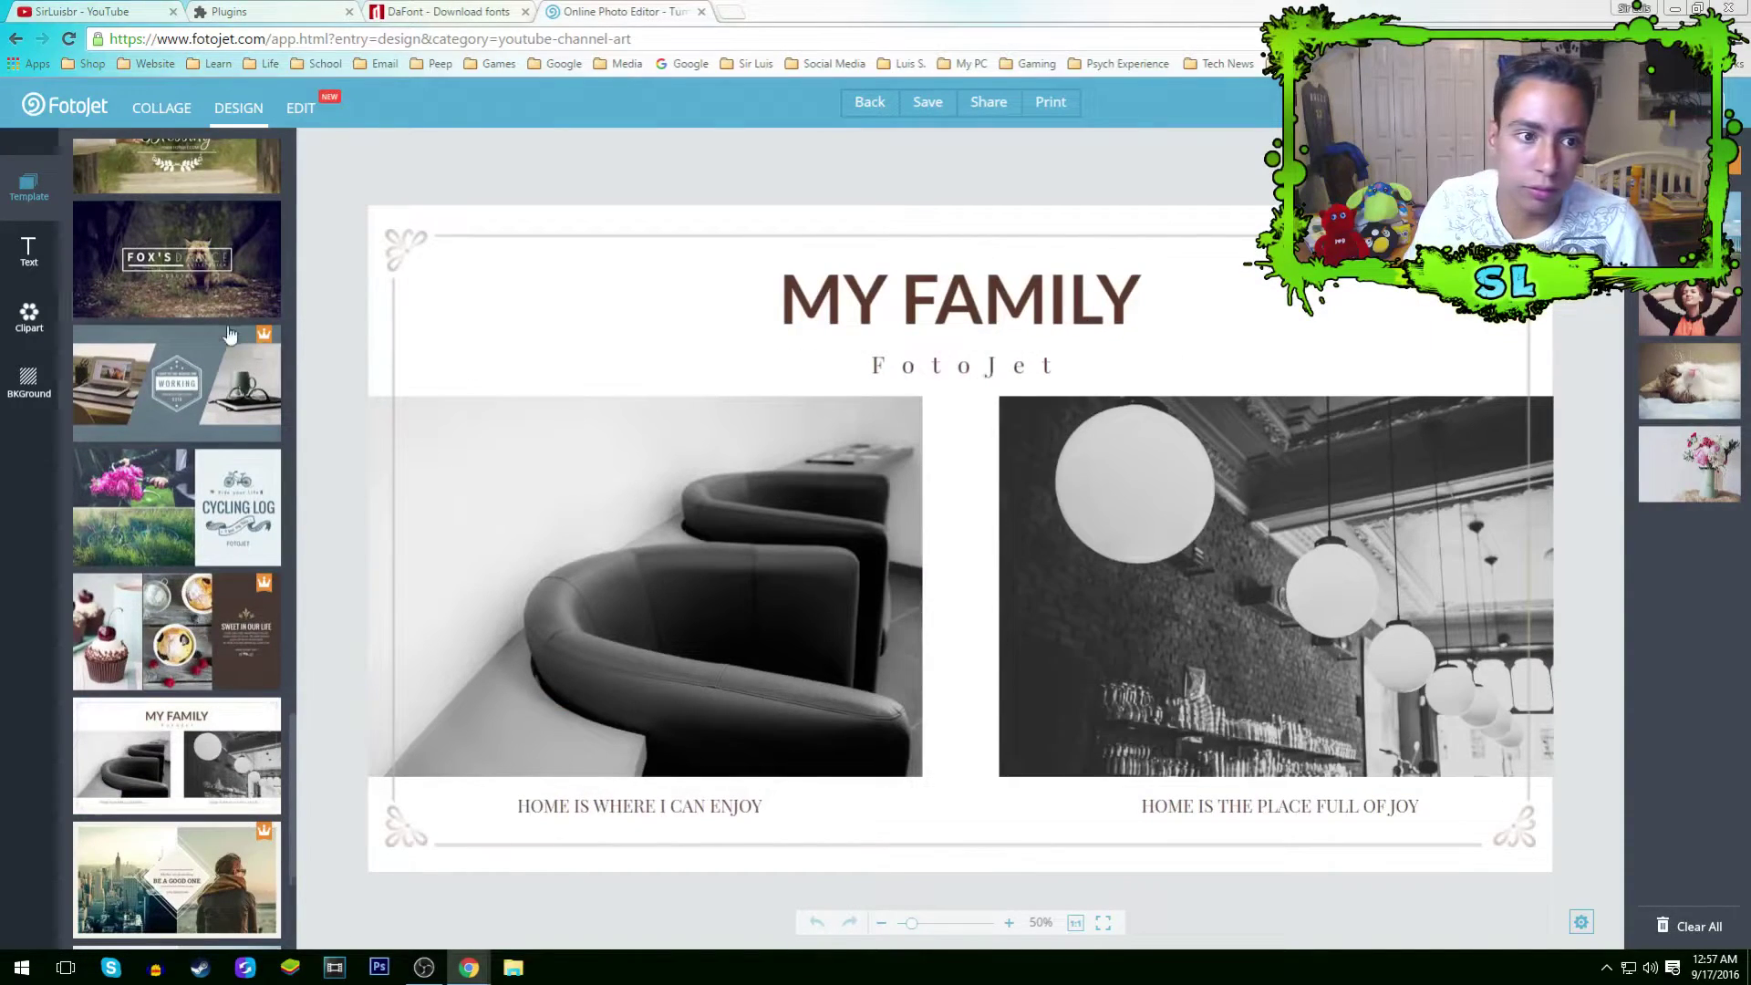
Apply the Fox's Dance template and delete the FOTOJET caption text below the title frame.
{"action": "scroll", "coordinate": [201, 383], "scroll_direction": "up", "scroll_amount": 3}
{"action": "left_click", "coordinate": [200, 383]}
{"action": "left_click", "coordinate": [1045, 638]}
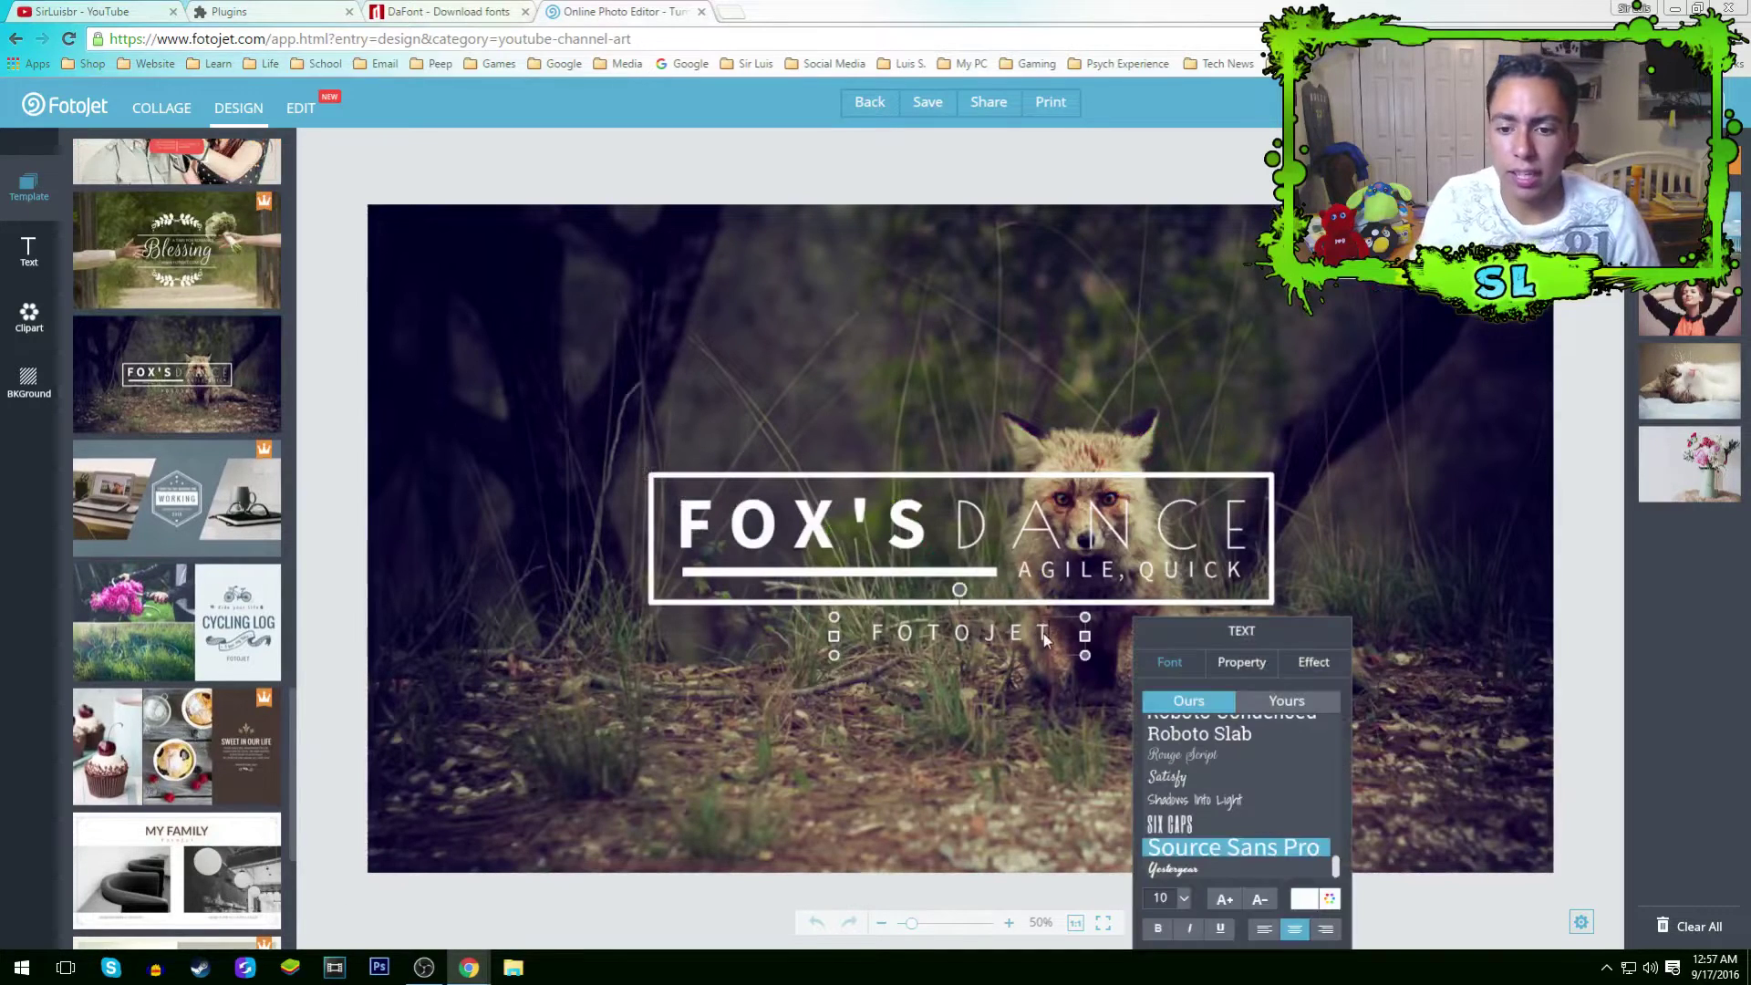
{"action": "left_click_drag", "start_coordinate": [1046, 639], "coordinate": [766, 664]}
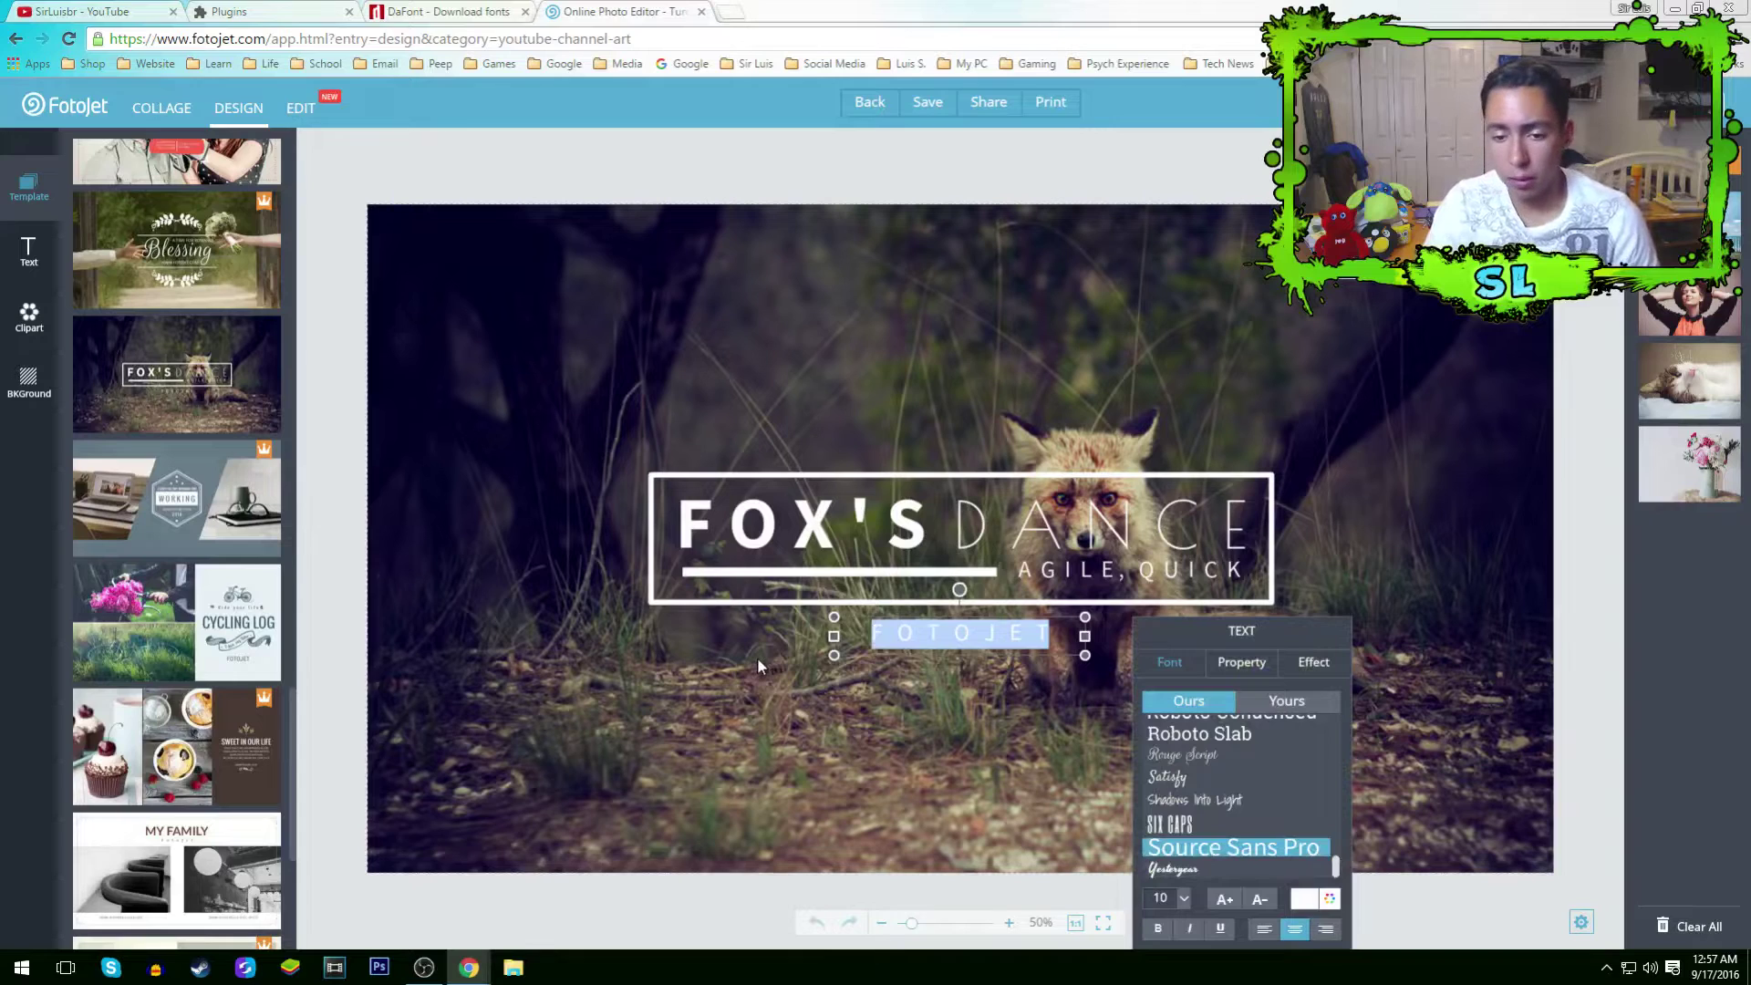
{"action": "key", "text": "BackSpace"}
Move the emptied caption text box away from the title, off the edge of the banner.
{"action": "left_click", "coordinate": [987, 699]}
{"action": "left_click", "coordinate": [978, 651]}
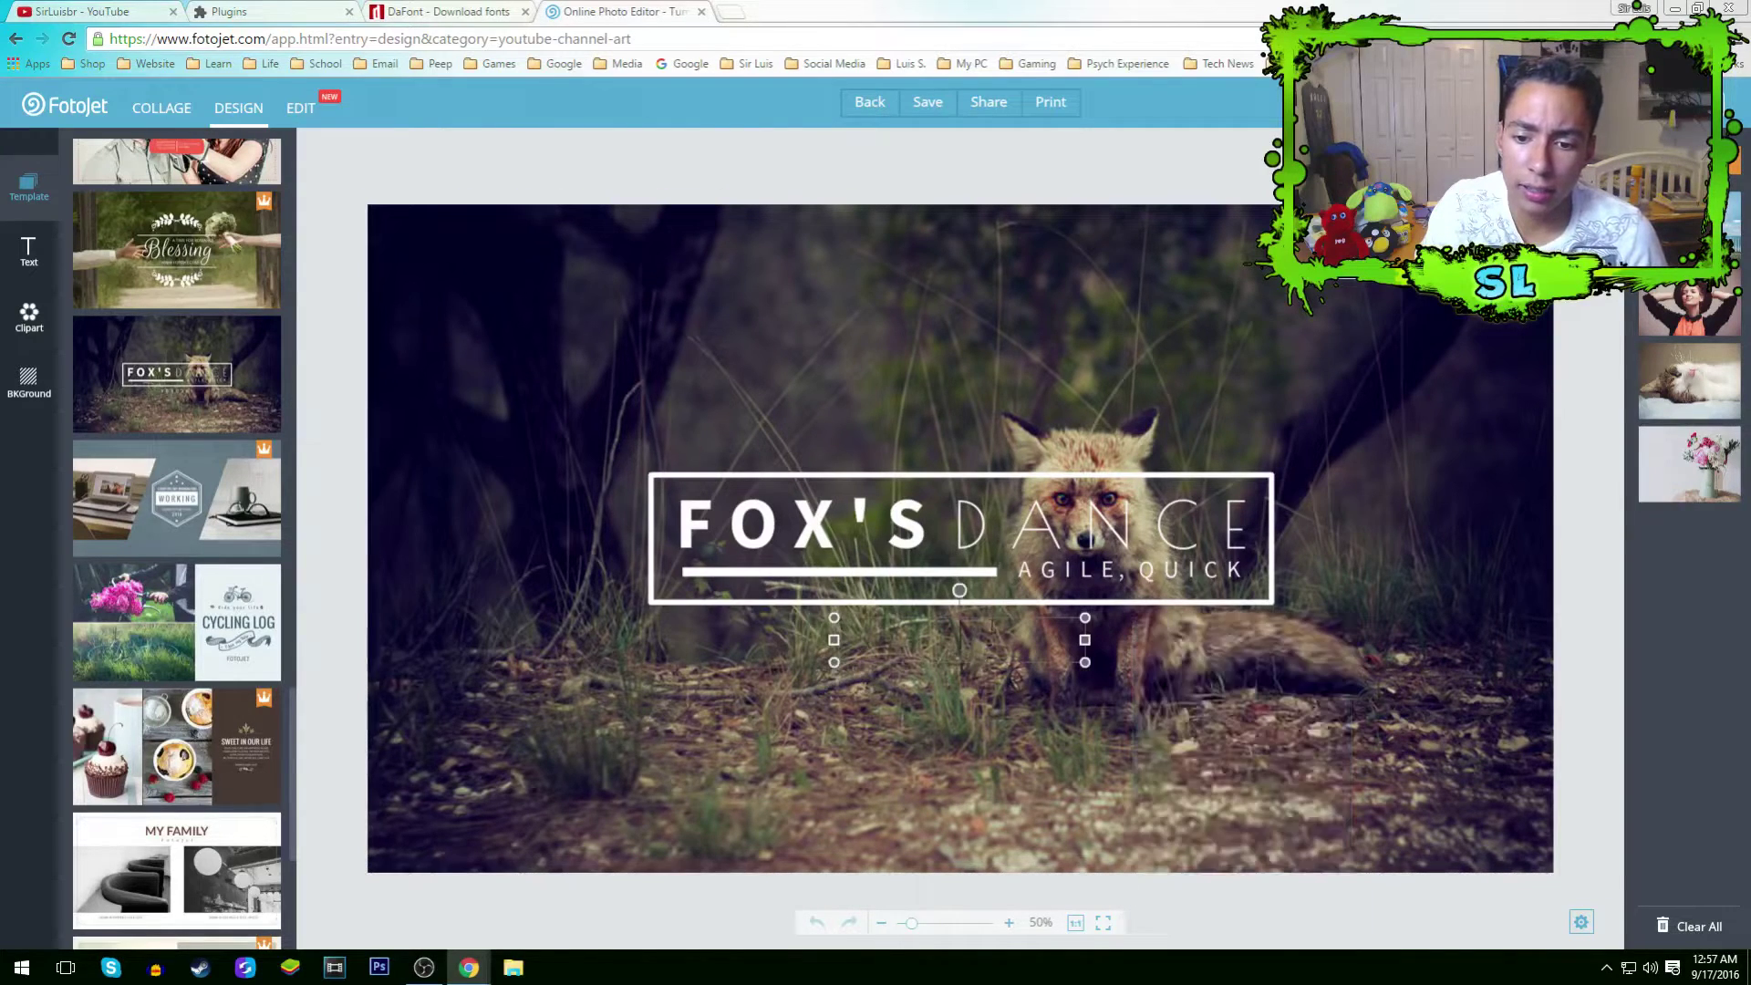
{"action": "left_click_drag", "start_coordinate": [978, 652], "coordinate": [905, 838]}
{"action": "left_click_drag", "start_coordinate": [799, 772], "coordinate": [383, 547]}
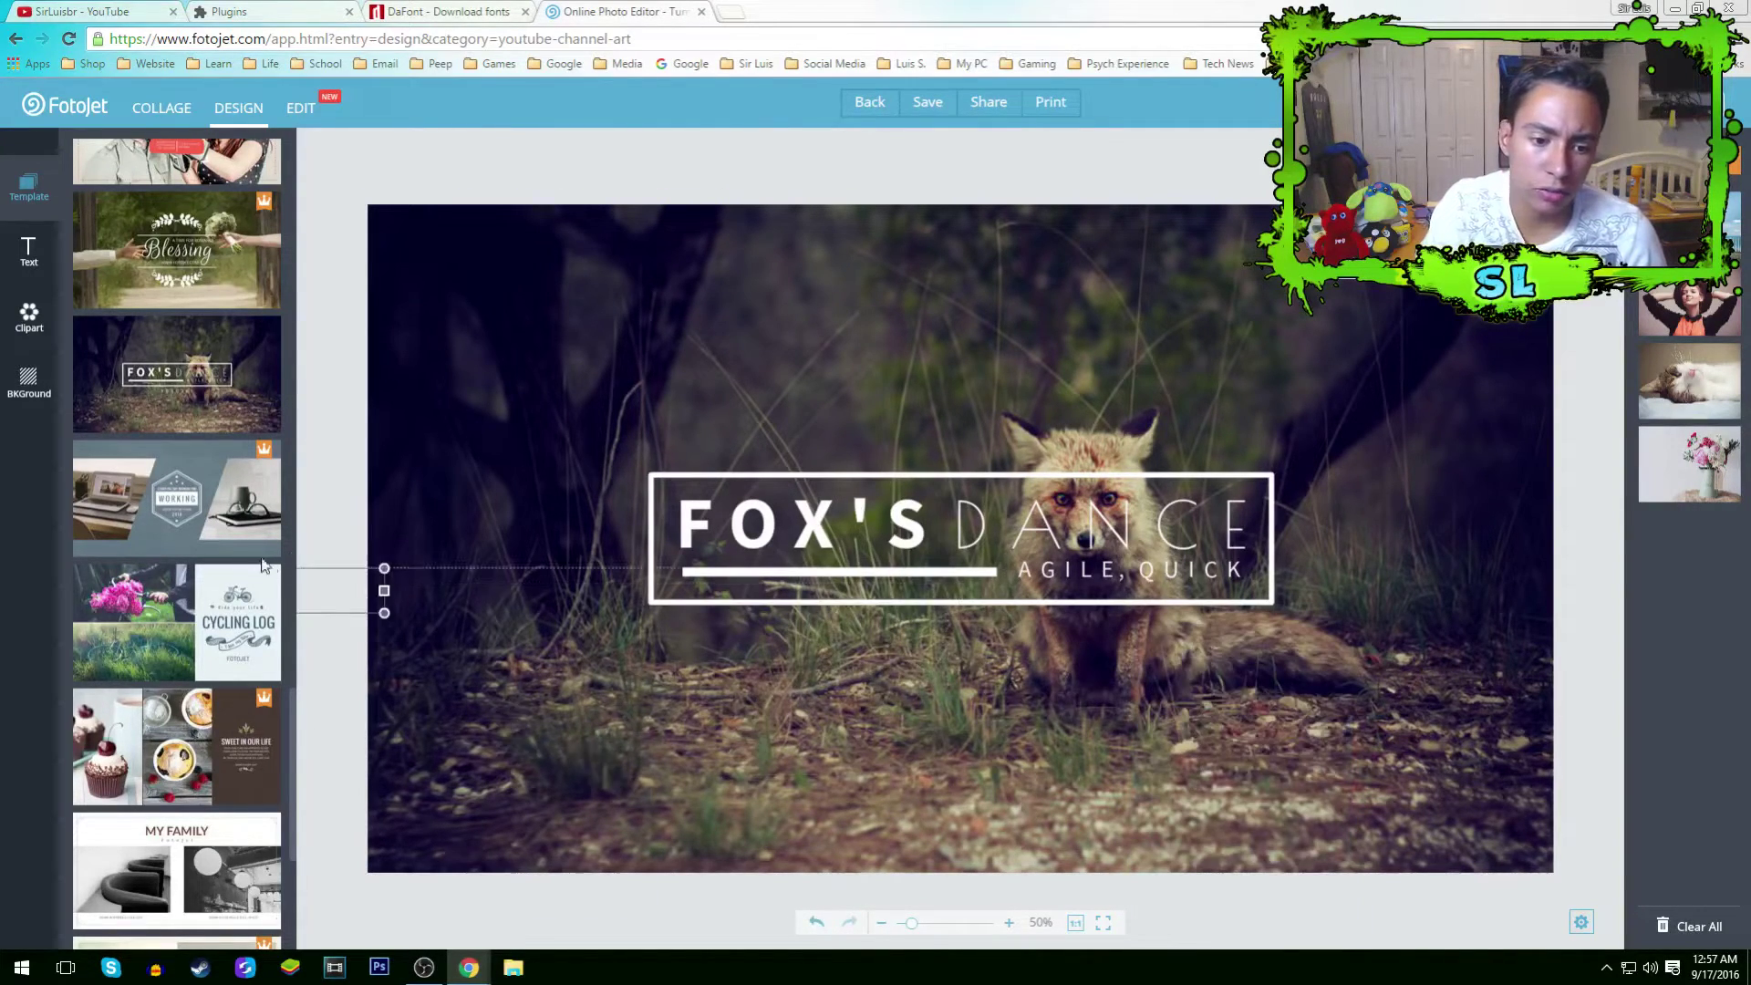
Delete the fox photo from the banner and show the available background choices.
{"action": "left_click", "coordinate": [1134, 554]}
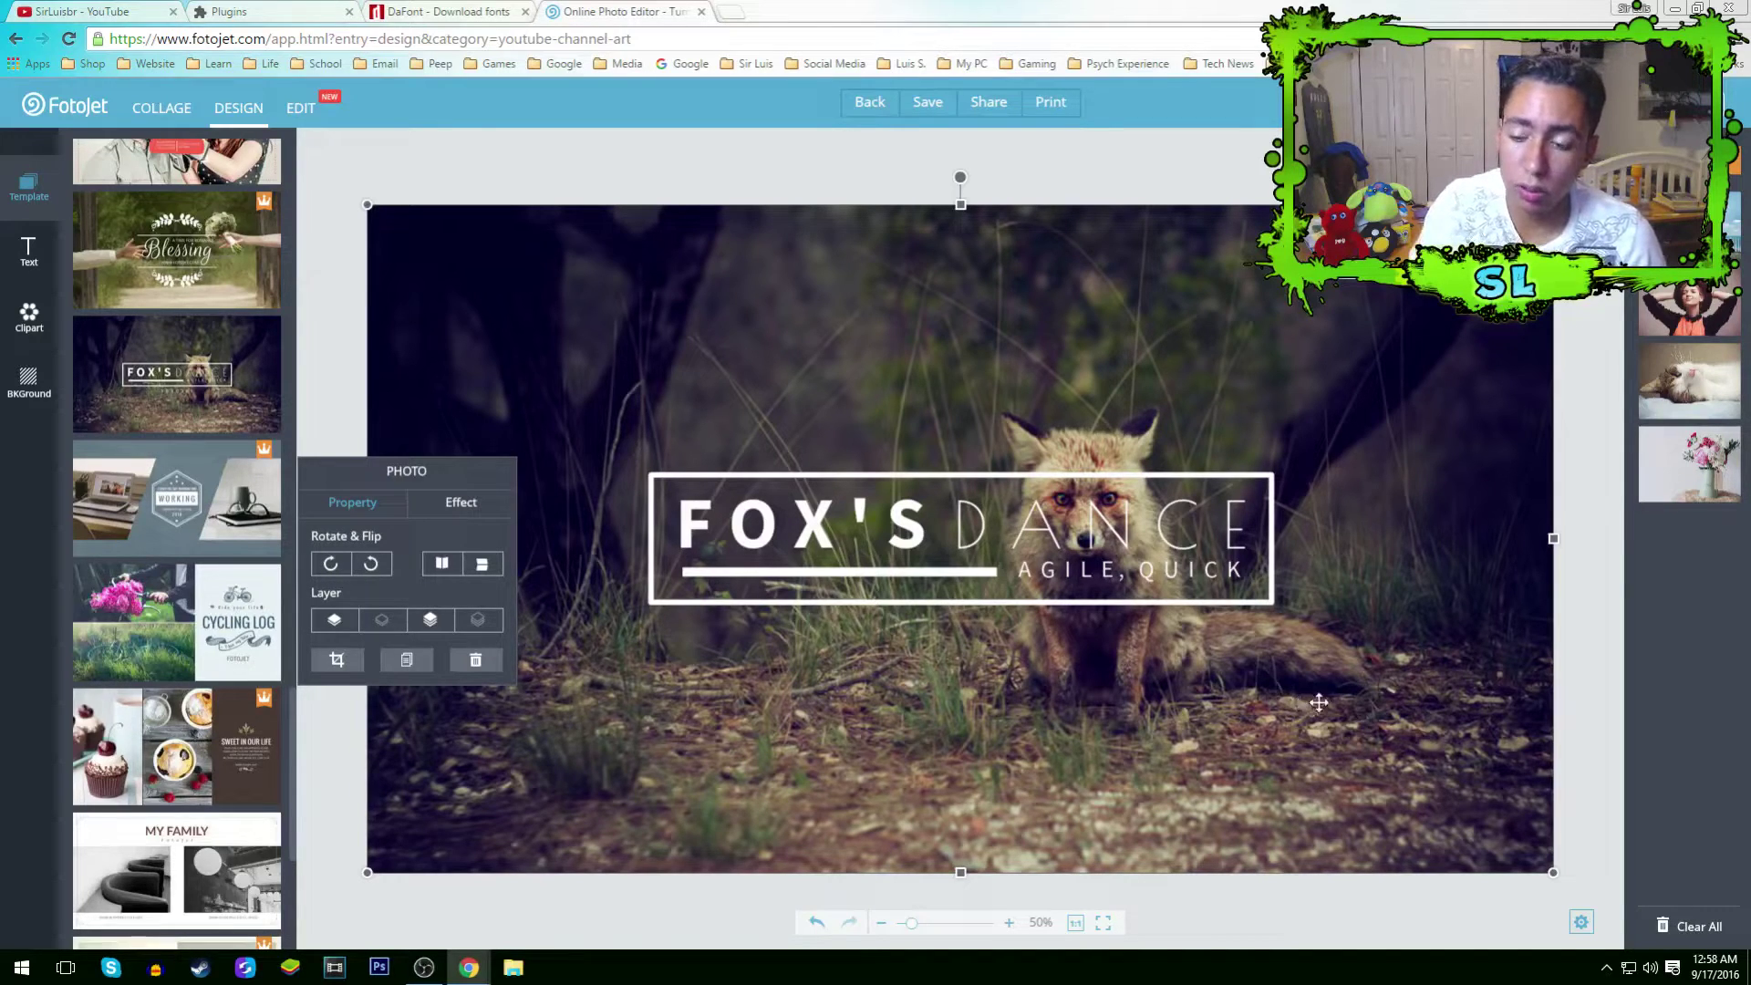
{"action": "mouse_move", "coordinate": [1383, 401]}
{"action": "left_mouse_down"}
{"action": "mouse_move", "coordinate": [1392, 383]}
{"action": "mouse_move", "coordinate": [1371, 399]}
{"action": "mouse_move", "coordinate": [1386, 401]}
{"action": "left_mouse_up"}
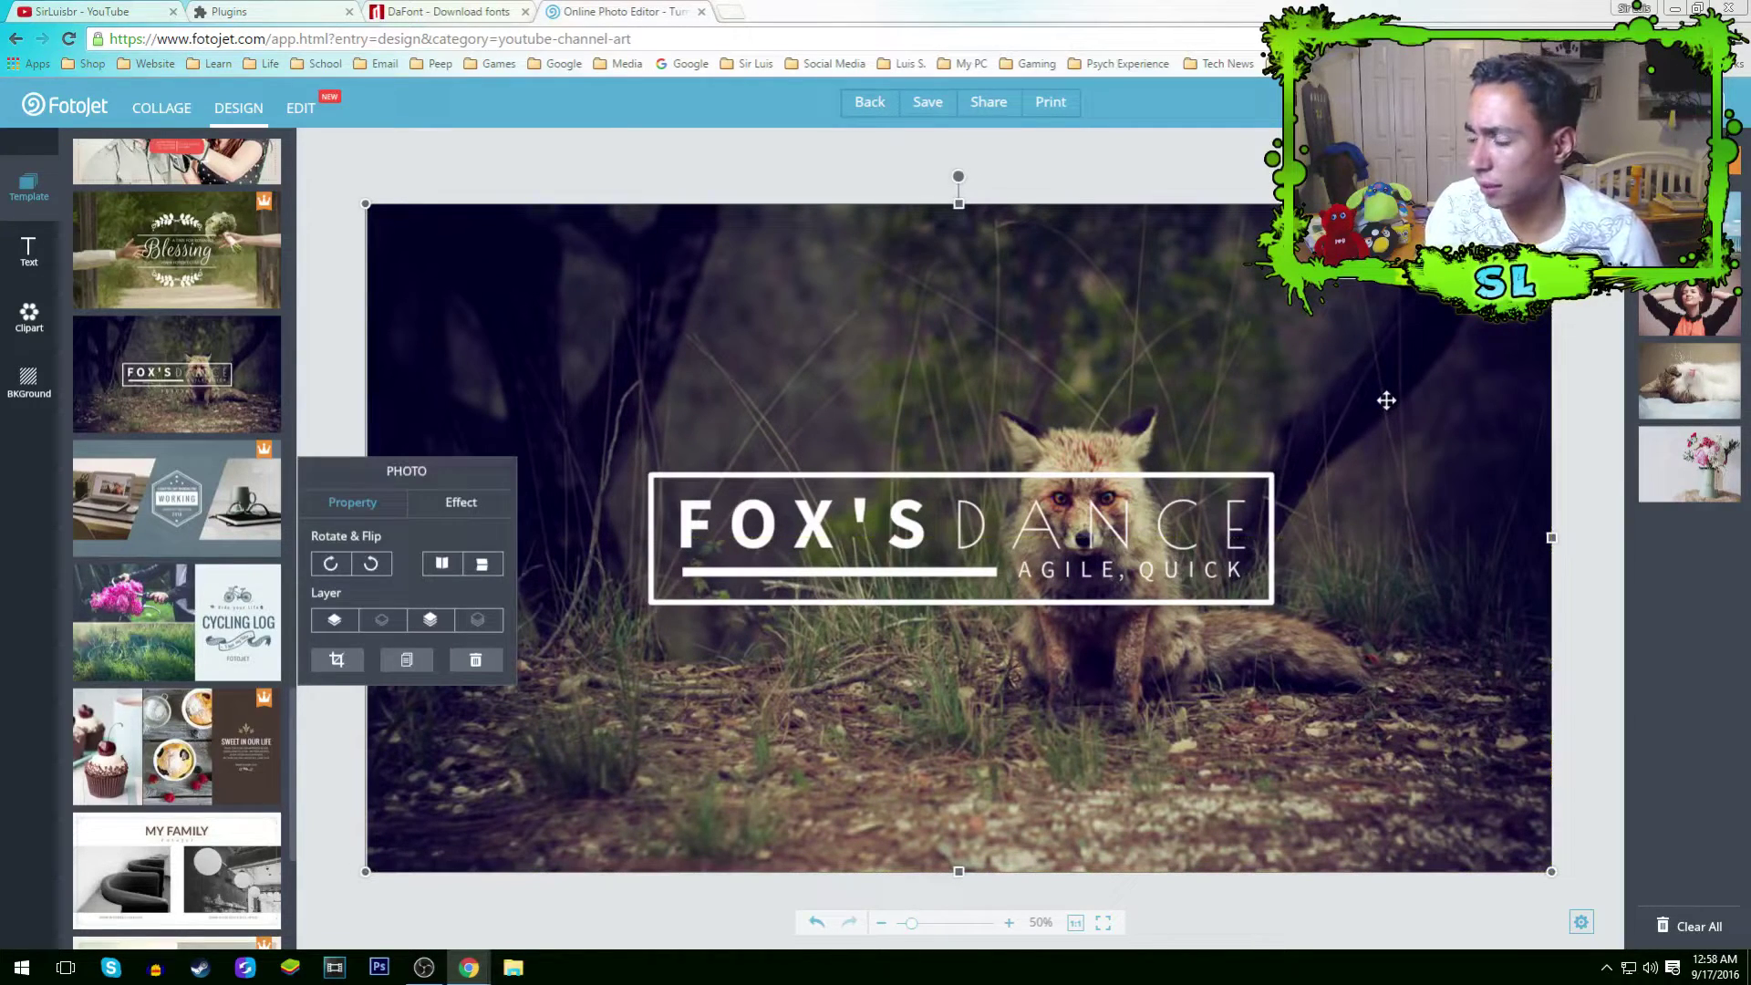
{"action": "left_click", "coordinate": [35, 387]}
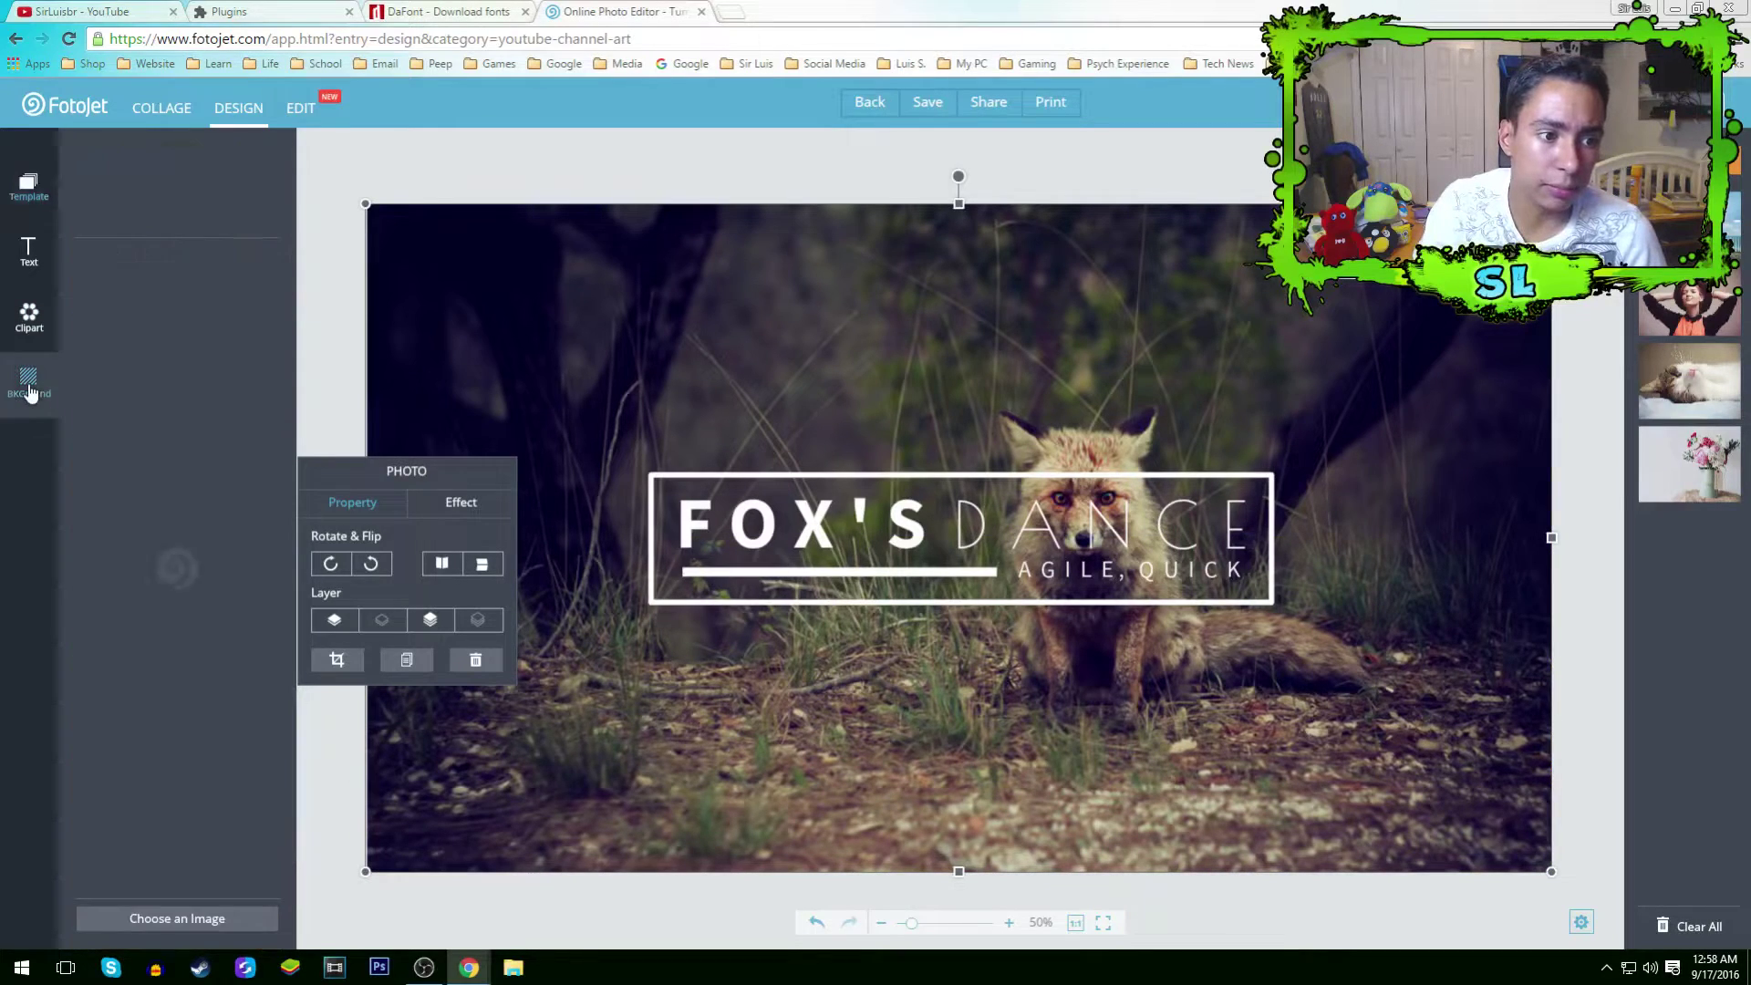
{"action": "left_click", "coordinate": [1027, 368]}
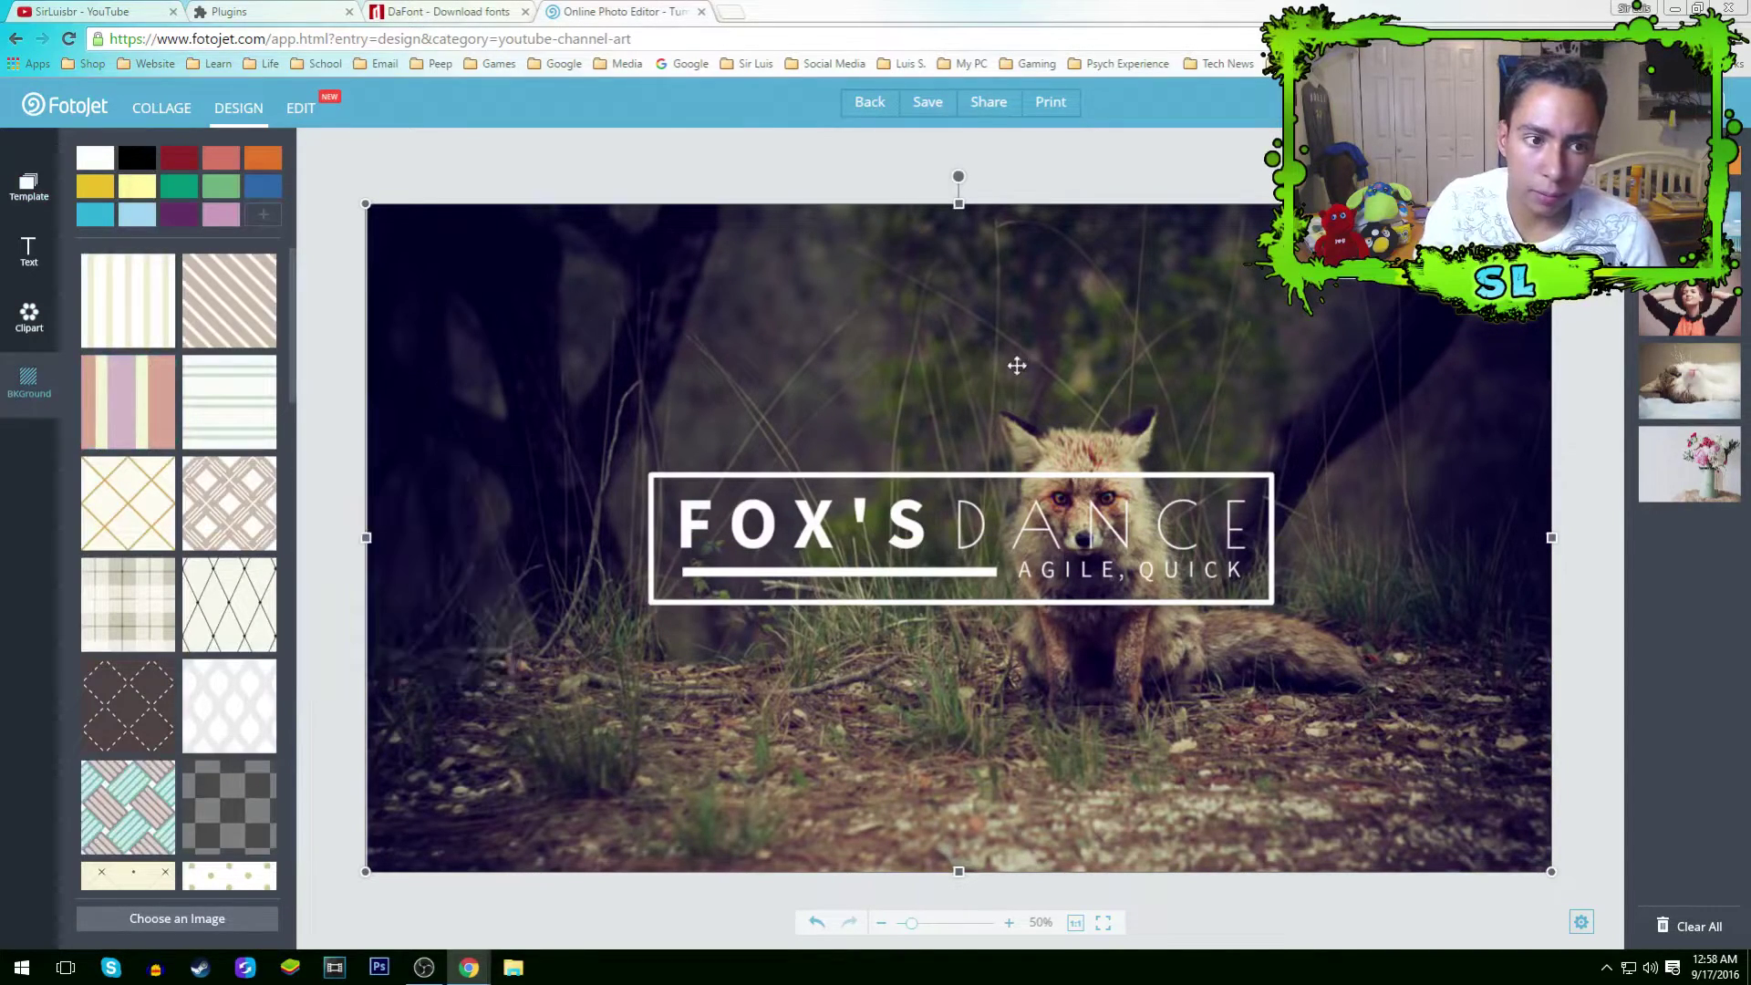
{"action": "mouse_move", "coordinate": [838, 369]}
{"action": "left_mouse_down"}
{"action": "mouse_move", "coordinate": [864, 312]}
{"action": "mouse_move", "coordinate": [821, 344]}
{"action": "mouse_move", "coordinate": [860, 352]}
{"action": "left_mouse_up"}
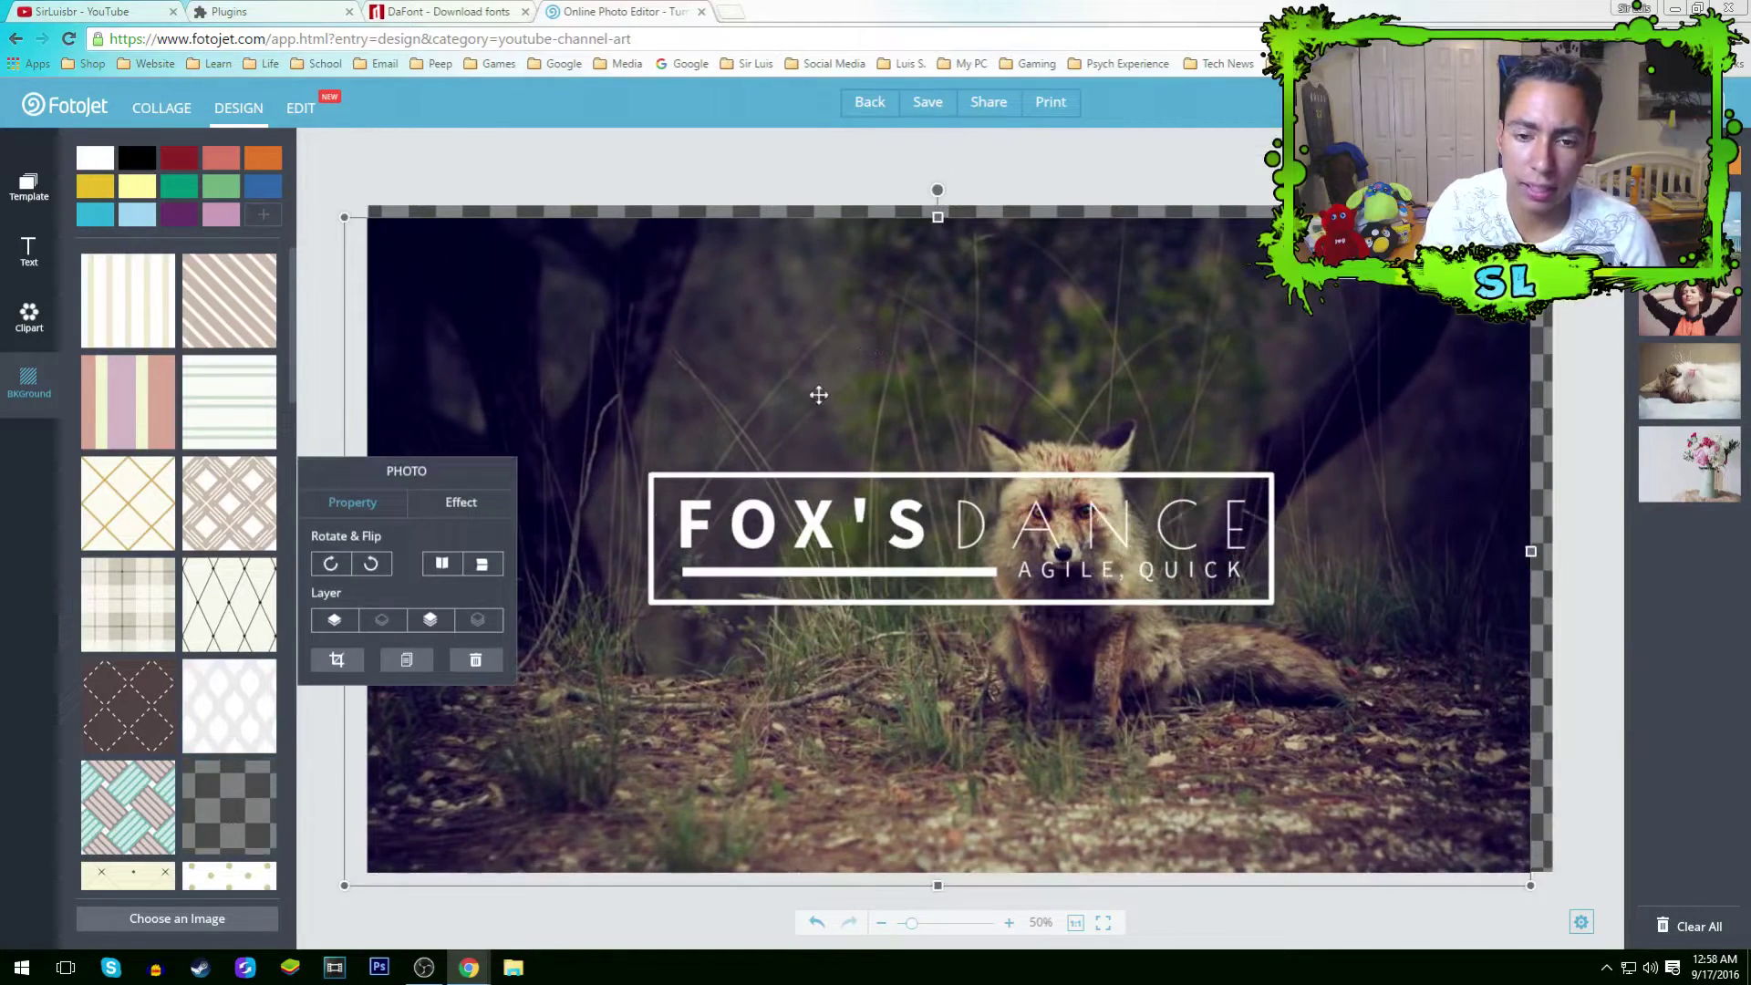
{"action": "left_click", "coordinate": [476, 661]}
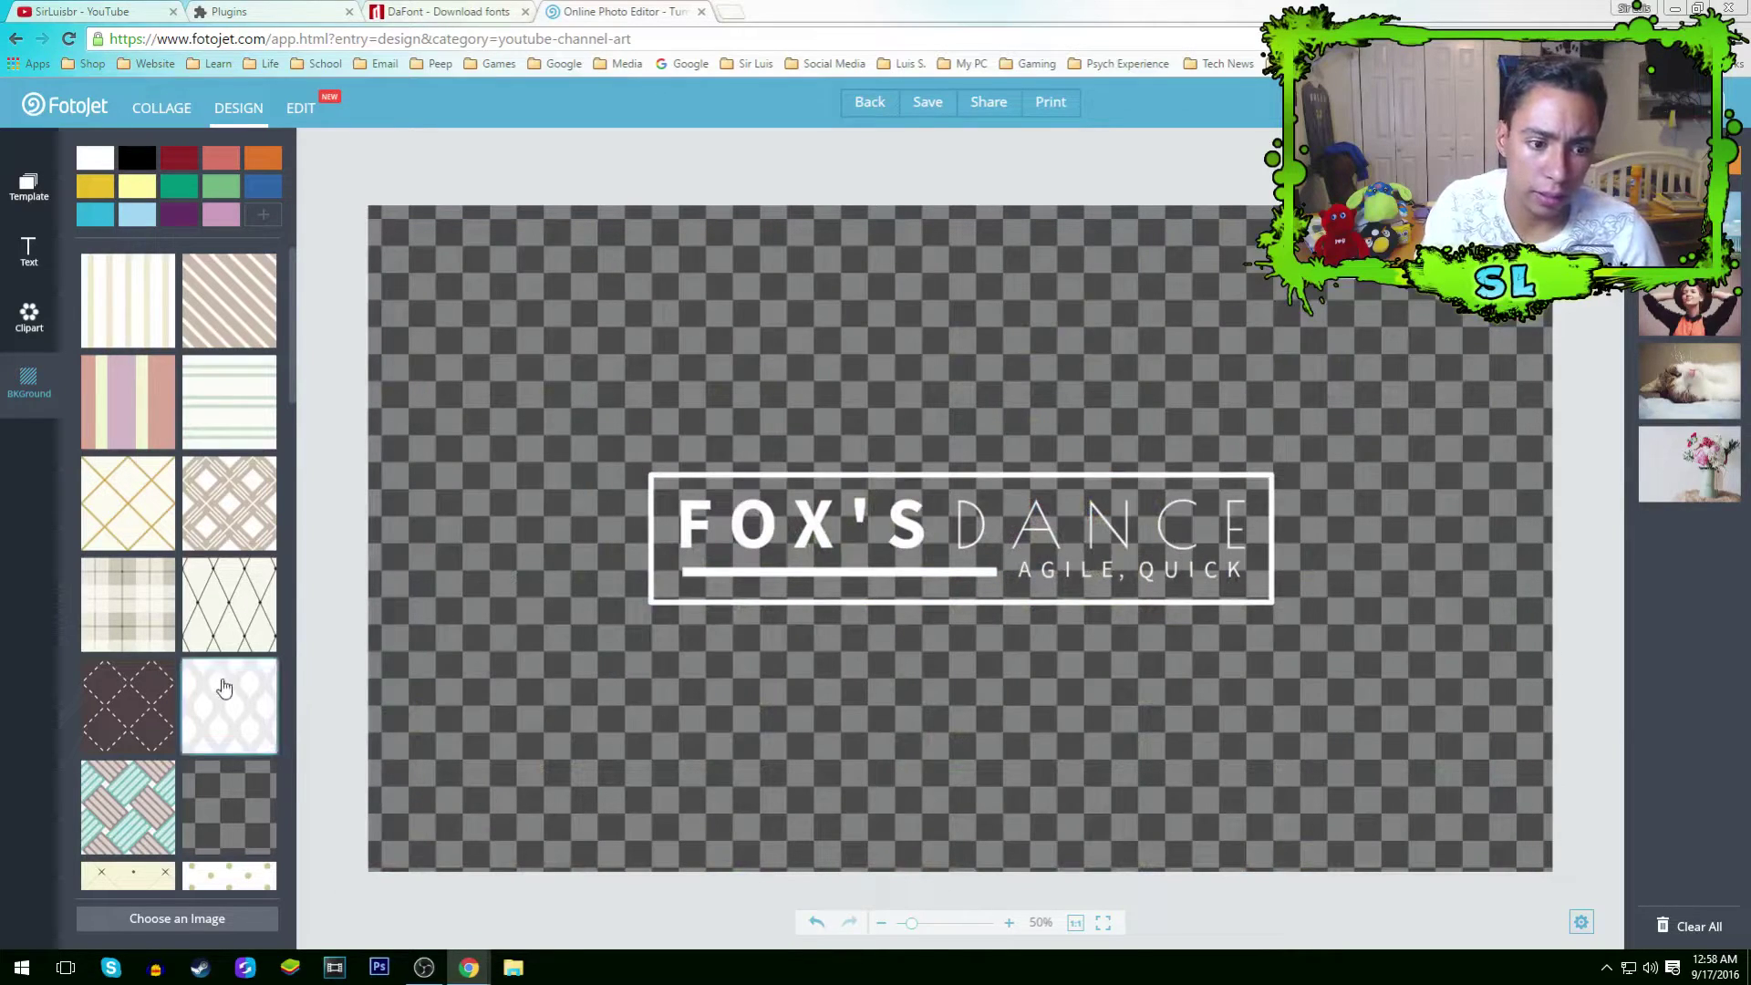
Try the light diamond and grey wave patterns as the banner's background.
{"action": "scroll", "coordinate": [222, 684], "scroll_direction": "down", "scroll_amount": 3}
{"action": "scroll", "coordinate": [222, 653], "scroll_direction": "down", "scroll_amount": 1}
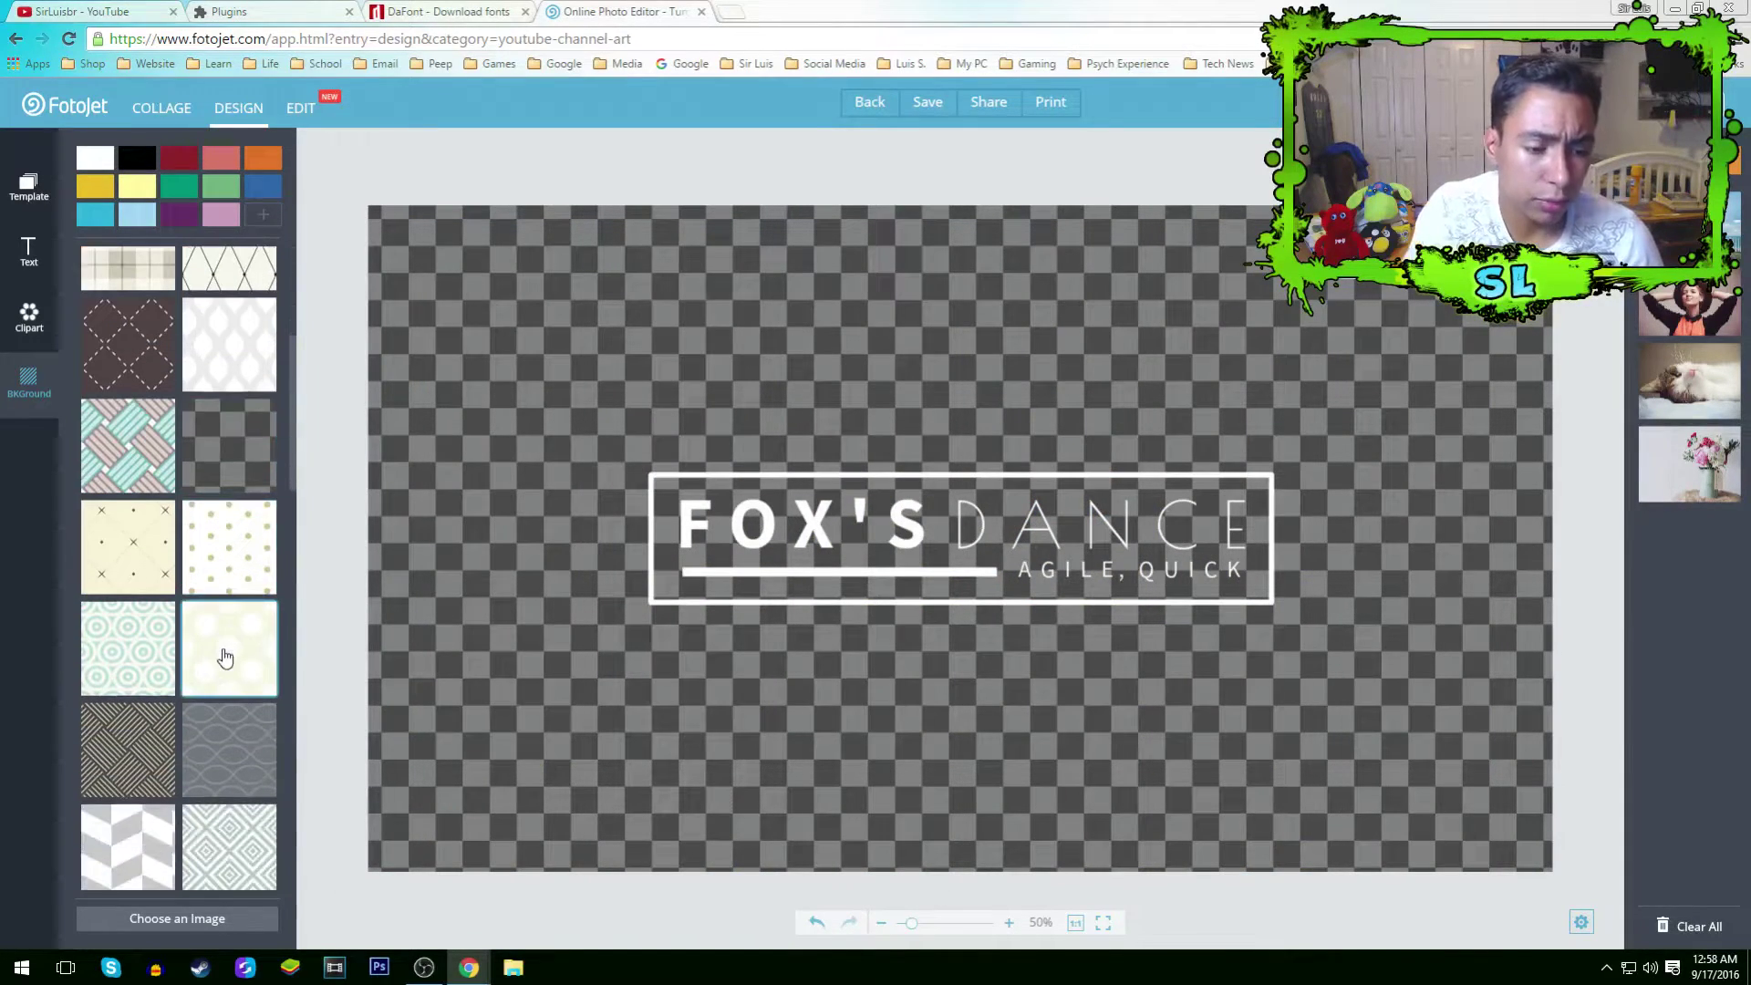
{"action": "left_click", "coordinate": [223, 791]}
{"action": "scroll", "coordinate": [173, 742], "scroll_direction": "down", "scroll_amount": 1}
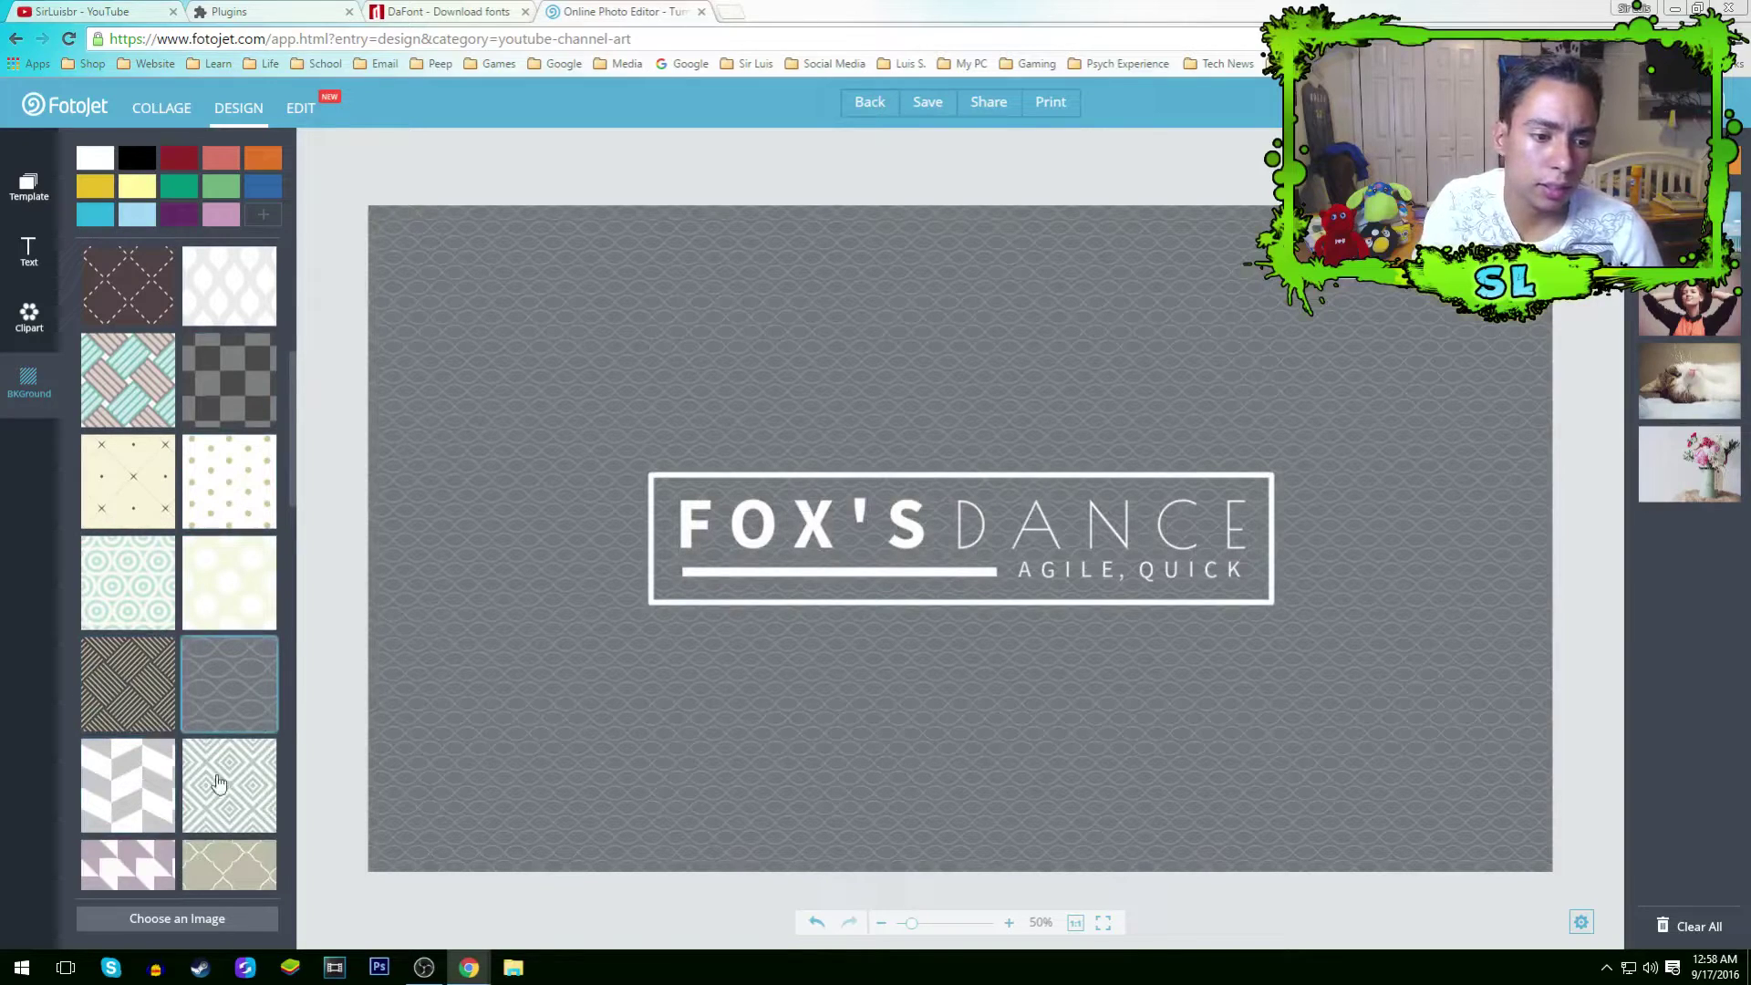
{"action": "left_click", "coordinate": [215, 782]}
{"action": "left_click", "coordinate": [232, 692]}
{"action": "scroll", "coordinate": [227, 697], "scroll_direction": "up", "scroll_amount": 1}
{"action": "scroll", "coordinate": [227, 697], "scroll_direction": "up", "scroll_amount": 3}
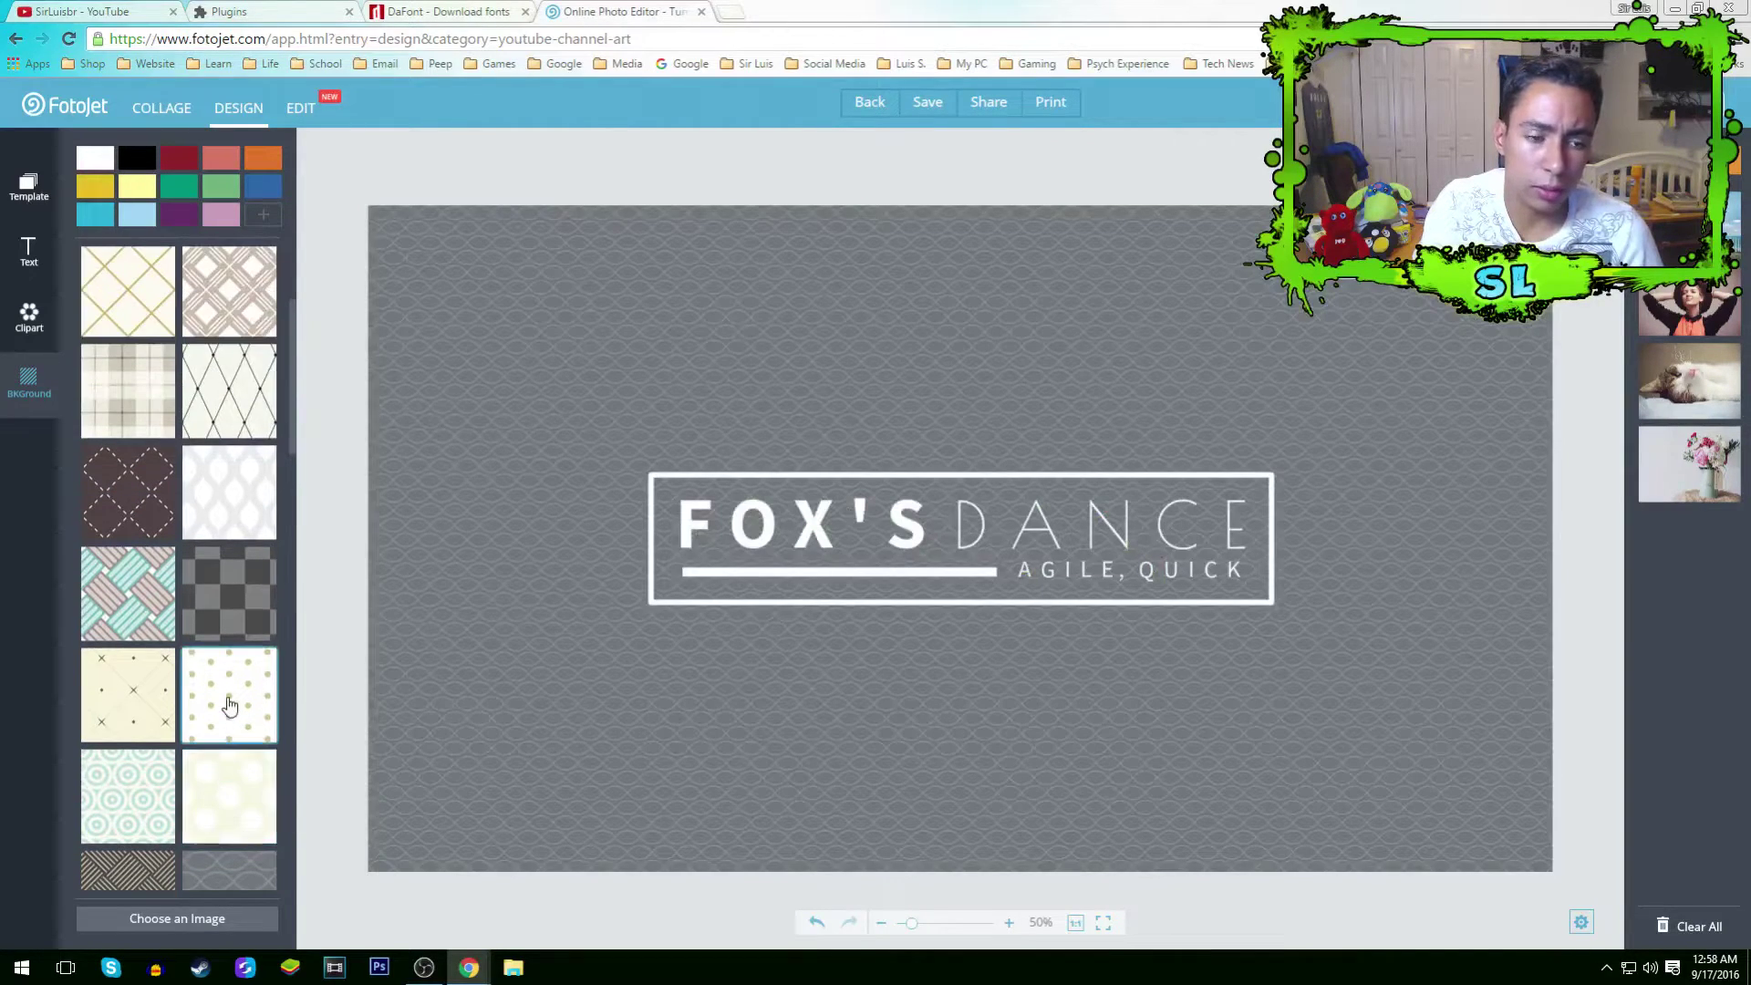
Compare several solid background colours and set the banner's background to dark blue.
{"action": "left_click", "coordinate": [262, 186]}
{"action": "left_click", "coordinate": [220, 215]}
{"action": "left_click", "coordinate": [137, 216]}
{"action": "left_click", "coordinate": [271, 189]}
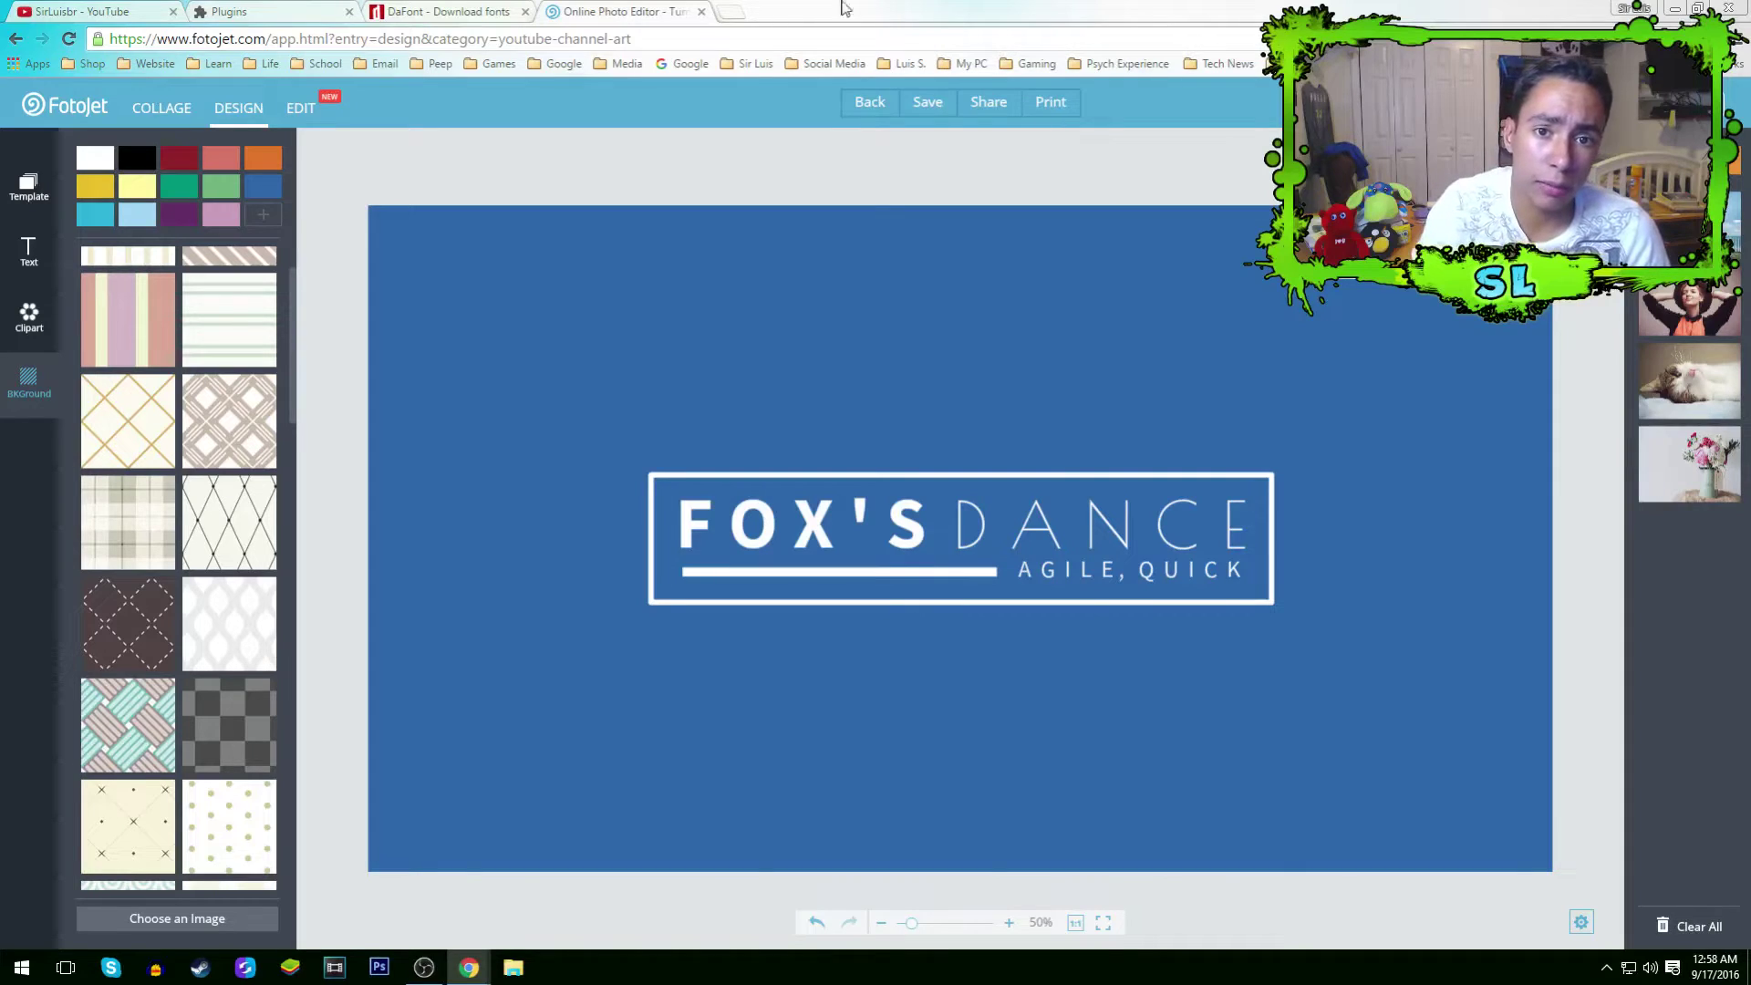
Open Google in a new browser tab and search its images for "beach 1080p".
{"action": "left_click", "coordinate": [726, 11]}
{"action": "left_click", "coordinate": [689, 66]}
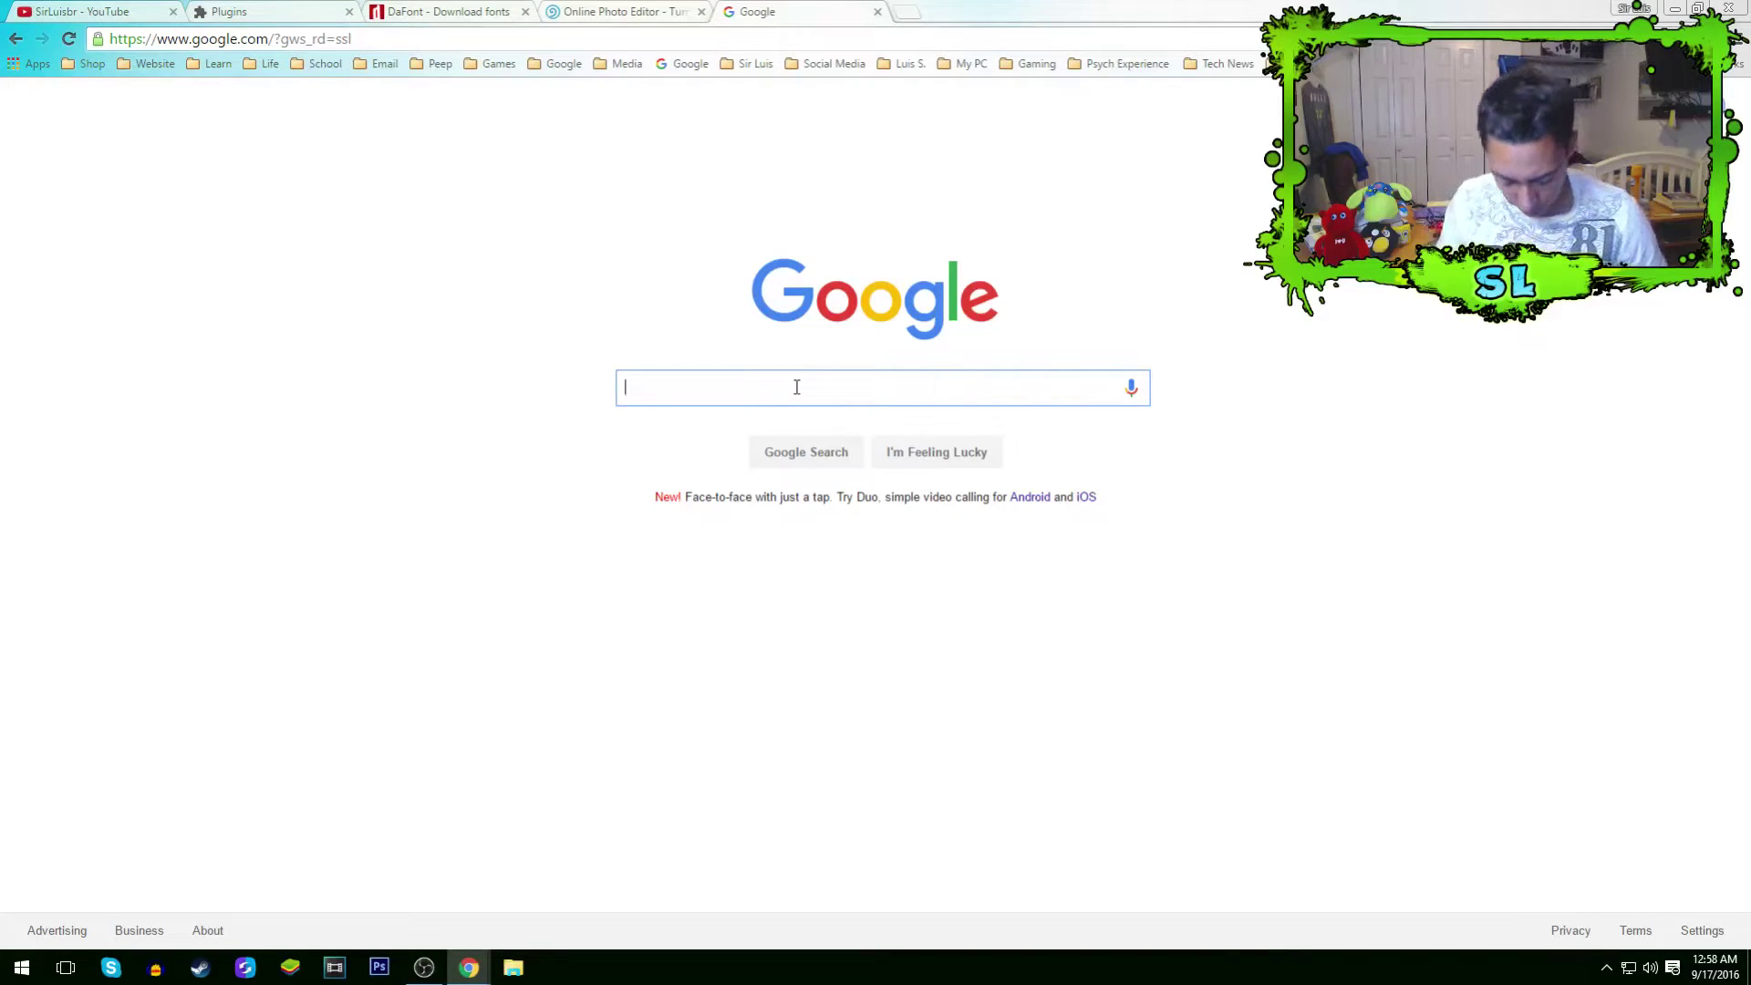
{"action": "type", "text": "beach "}
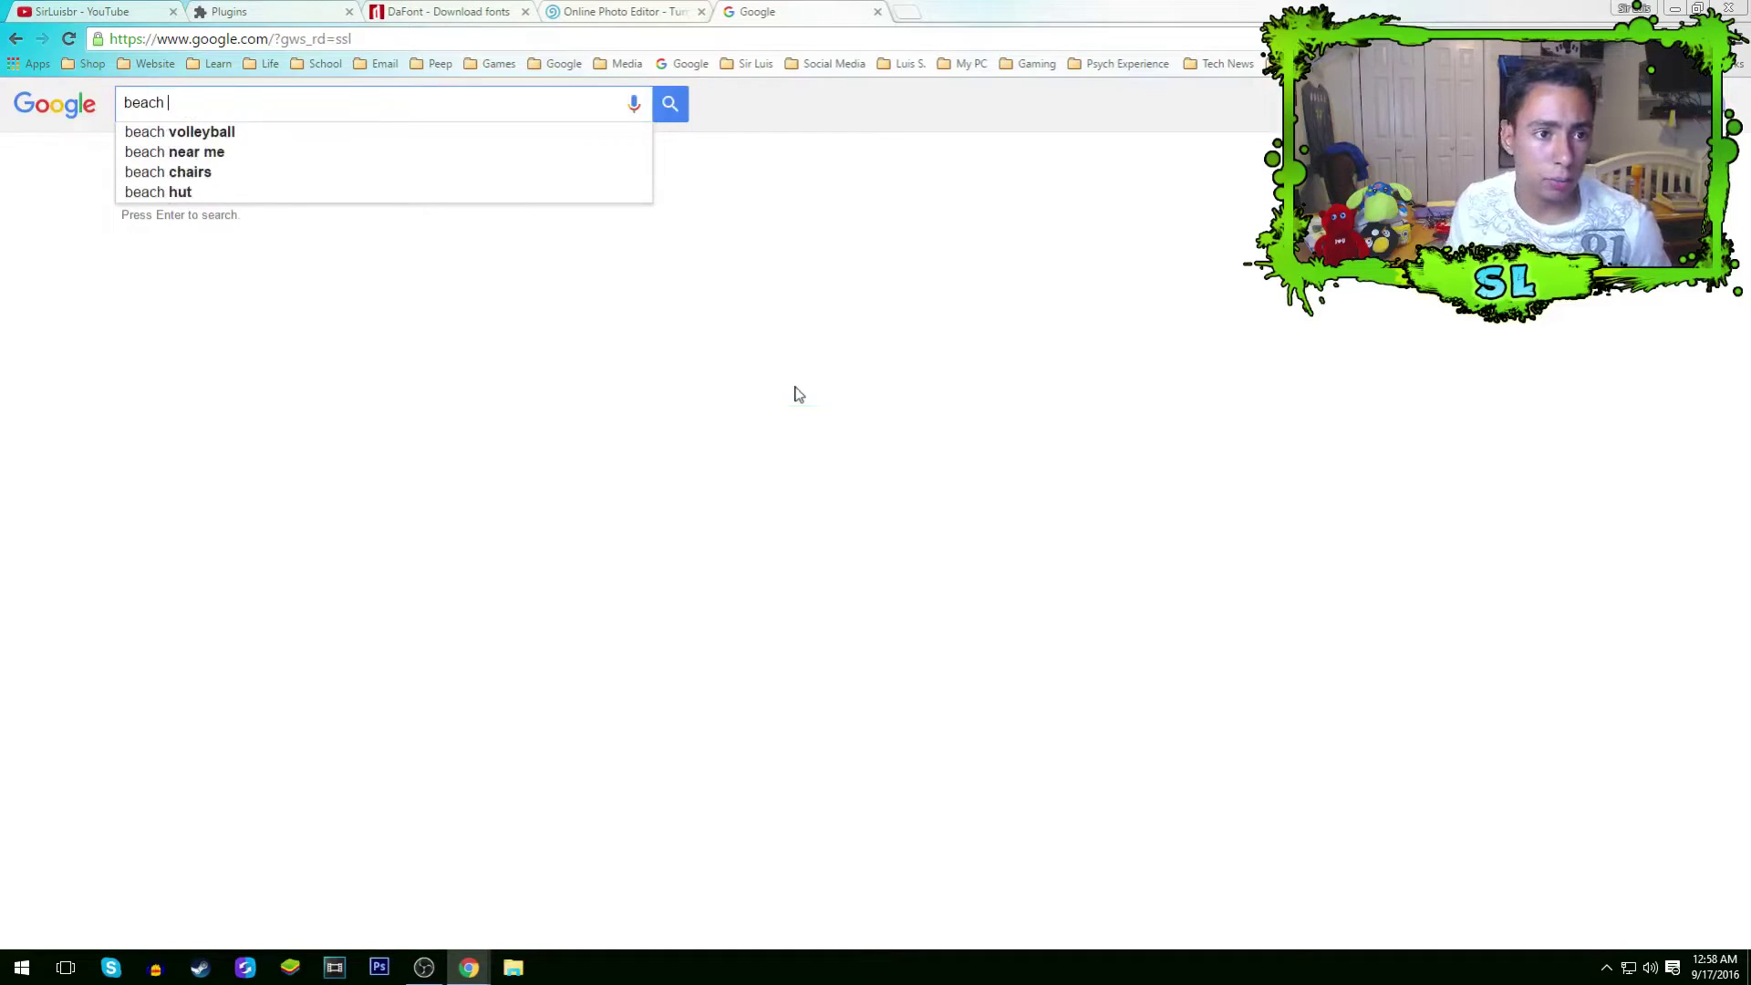
{"action": "type", "text": "1080"}
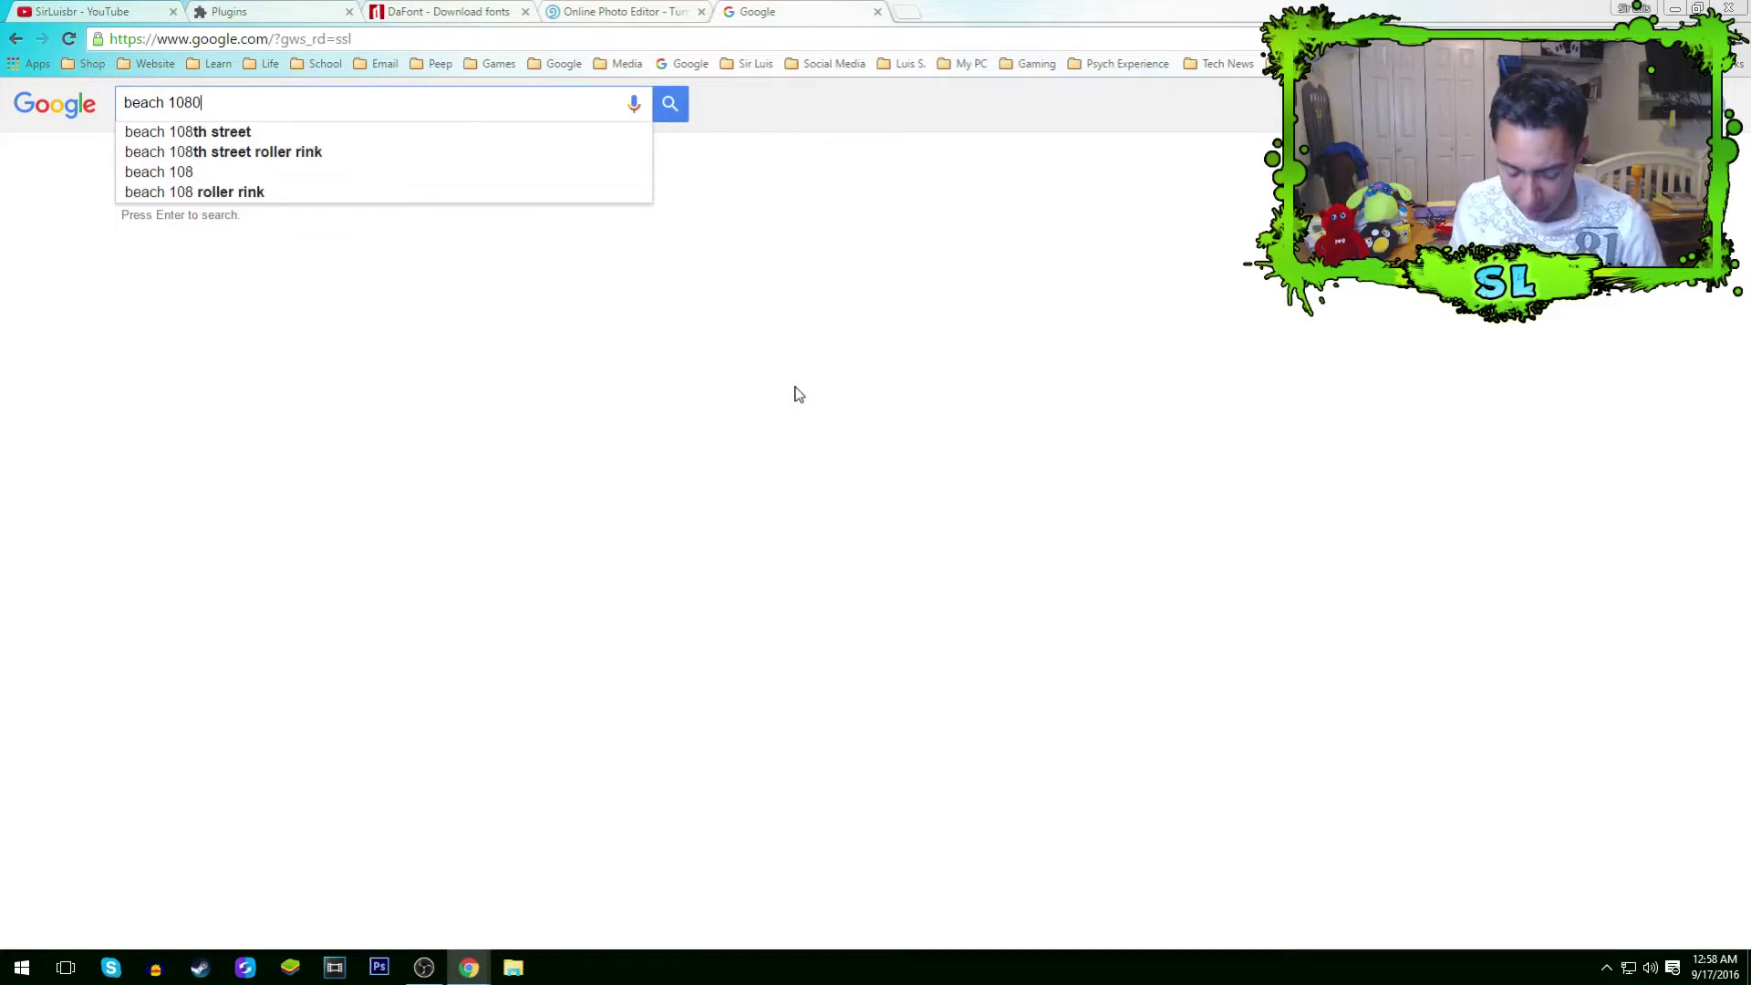
{"action": "type", "text": "p"}
{"action": "key", "text": "Return"}
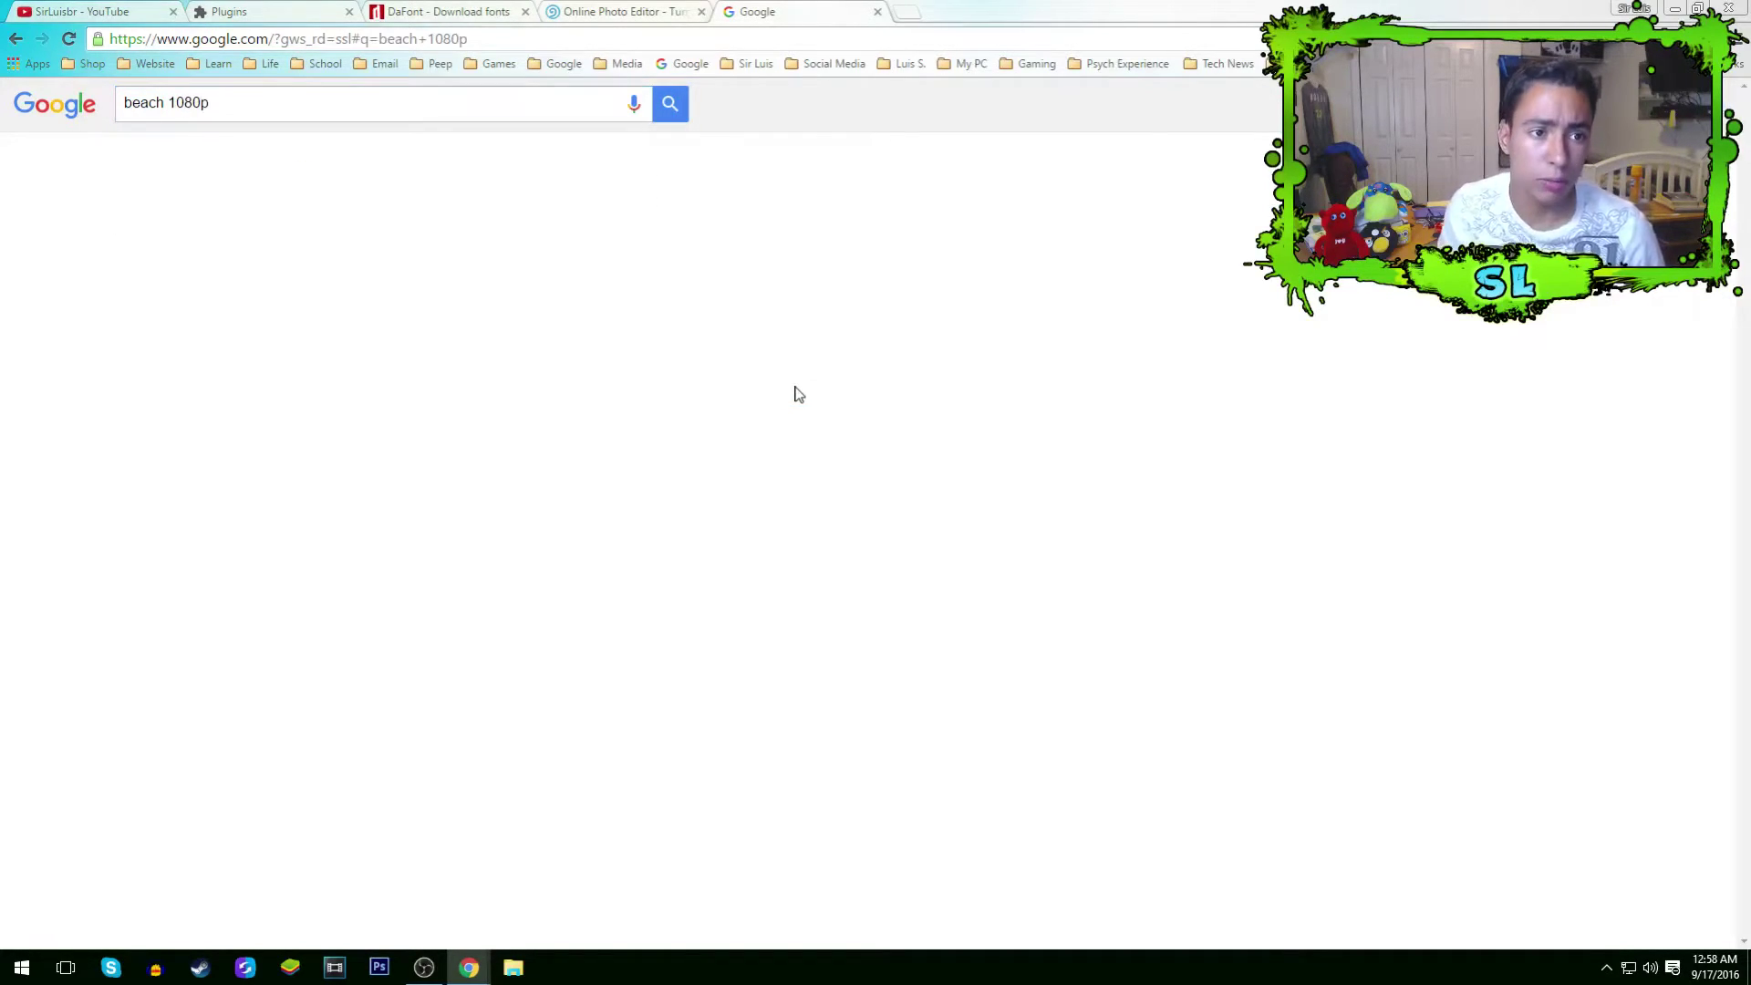
{"action": "left_click", "coordinate": [187, 158]}
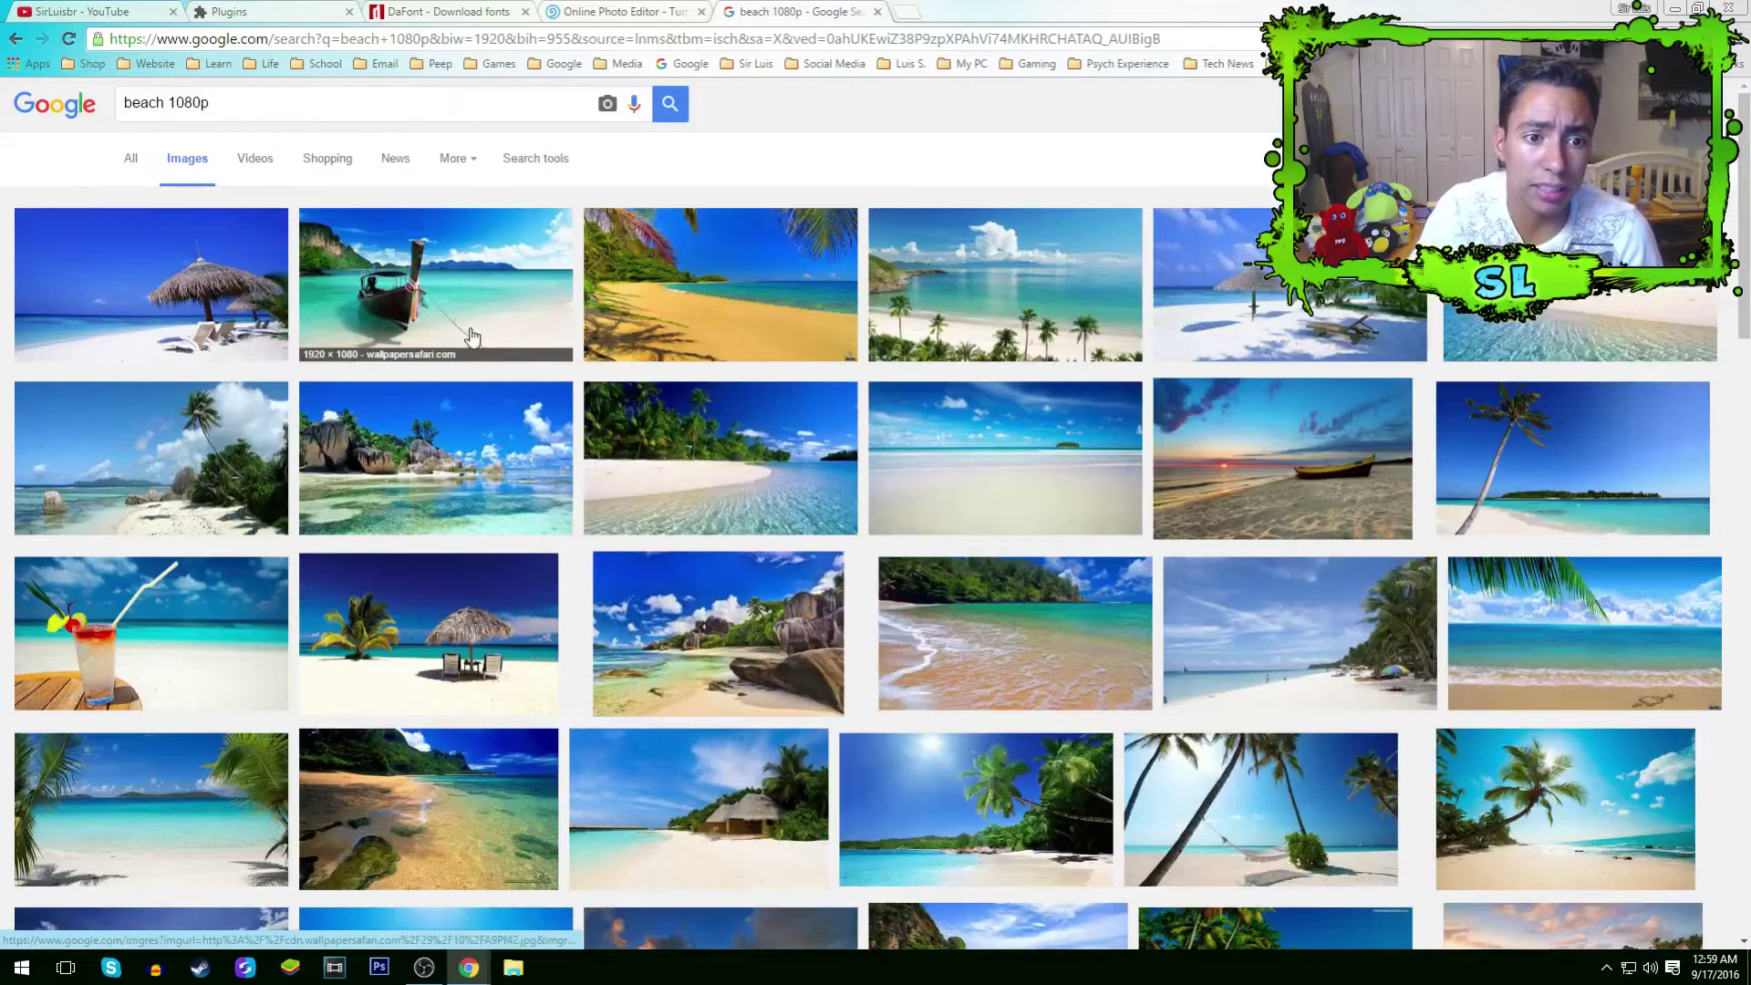
Preview the beach wallpaper with the longtail boat and the Tunnels Beach wallpaper in the image results.
{"action": "left_click", "coordinate": [472, 337]}
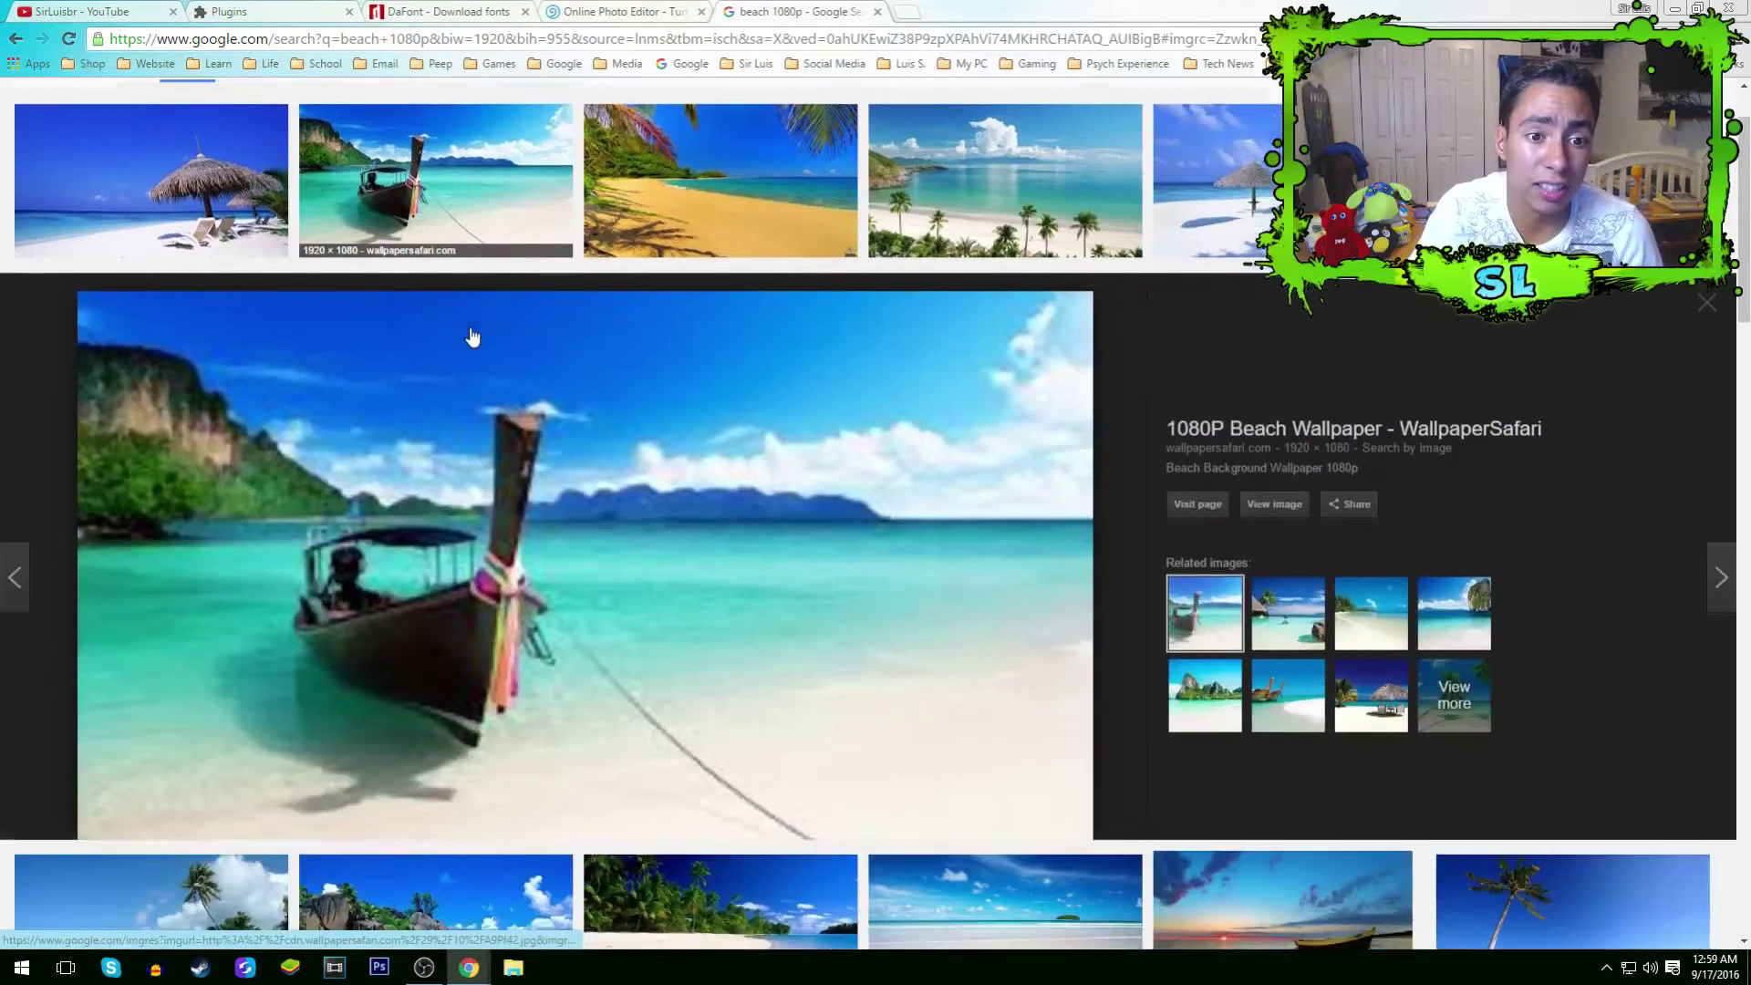
{"action": "scroll", "coordinate": [593, 502], "scroll_direction": "down", "scroll_amount": 1}
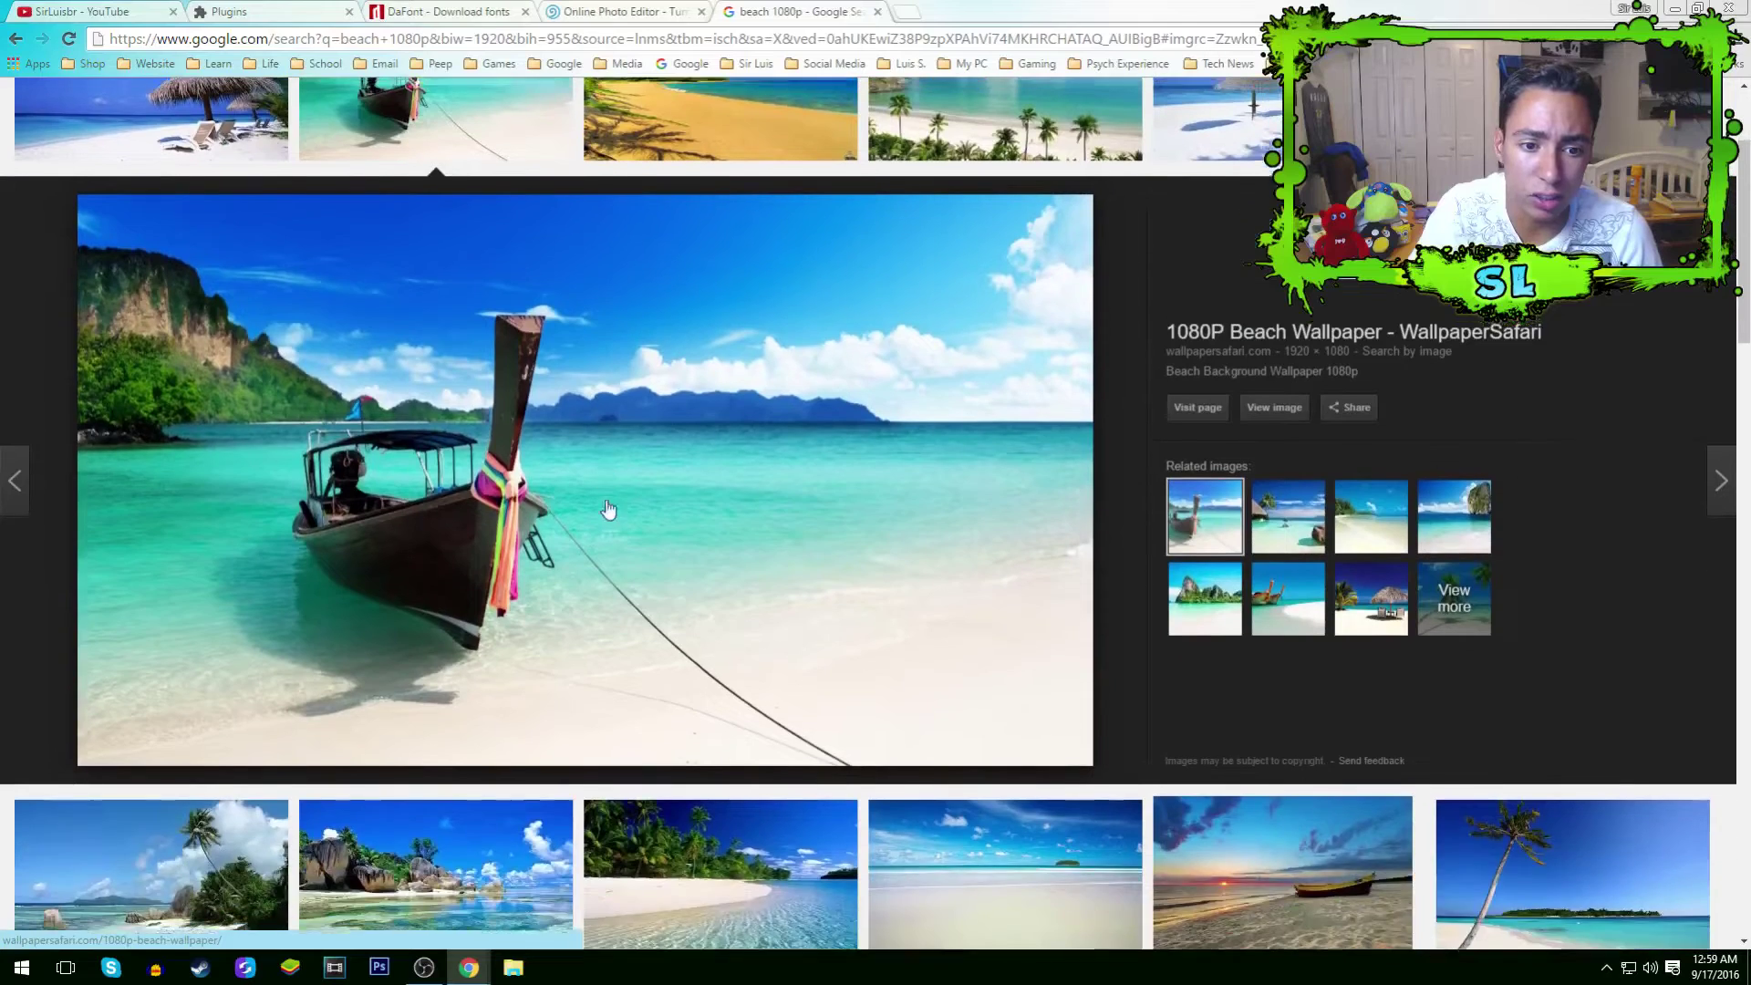
{"action": "scroll", "coordinate": [602, 506], "scroll_direction": "up", "scroll_amount": 2}
{"action": "key", "text": "Right"}
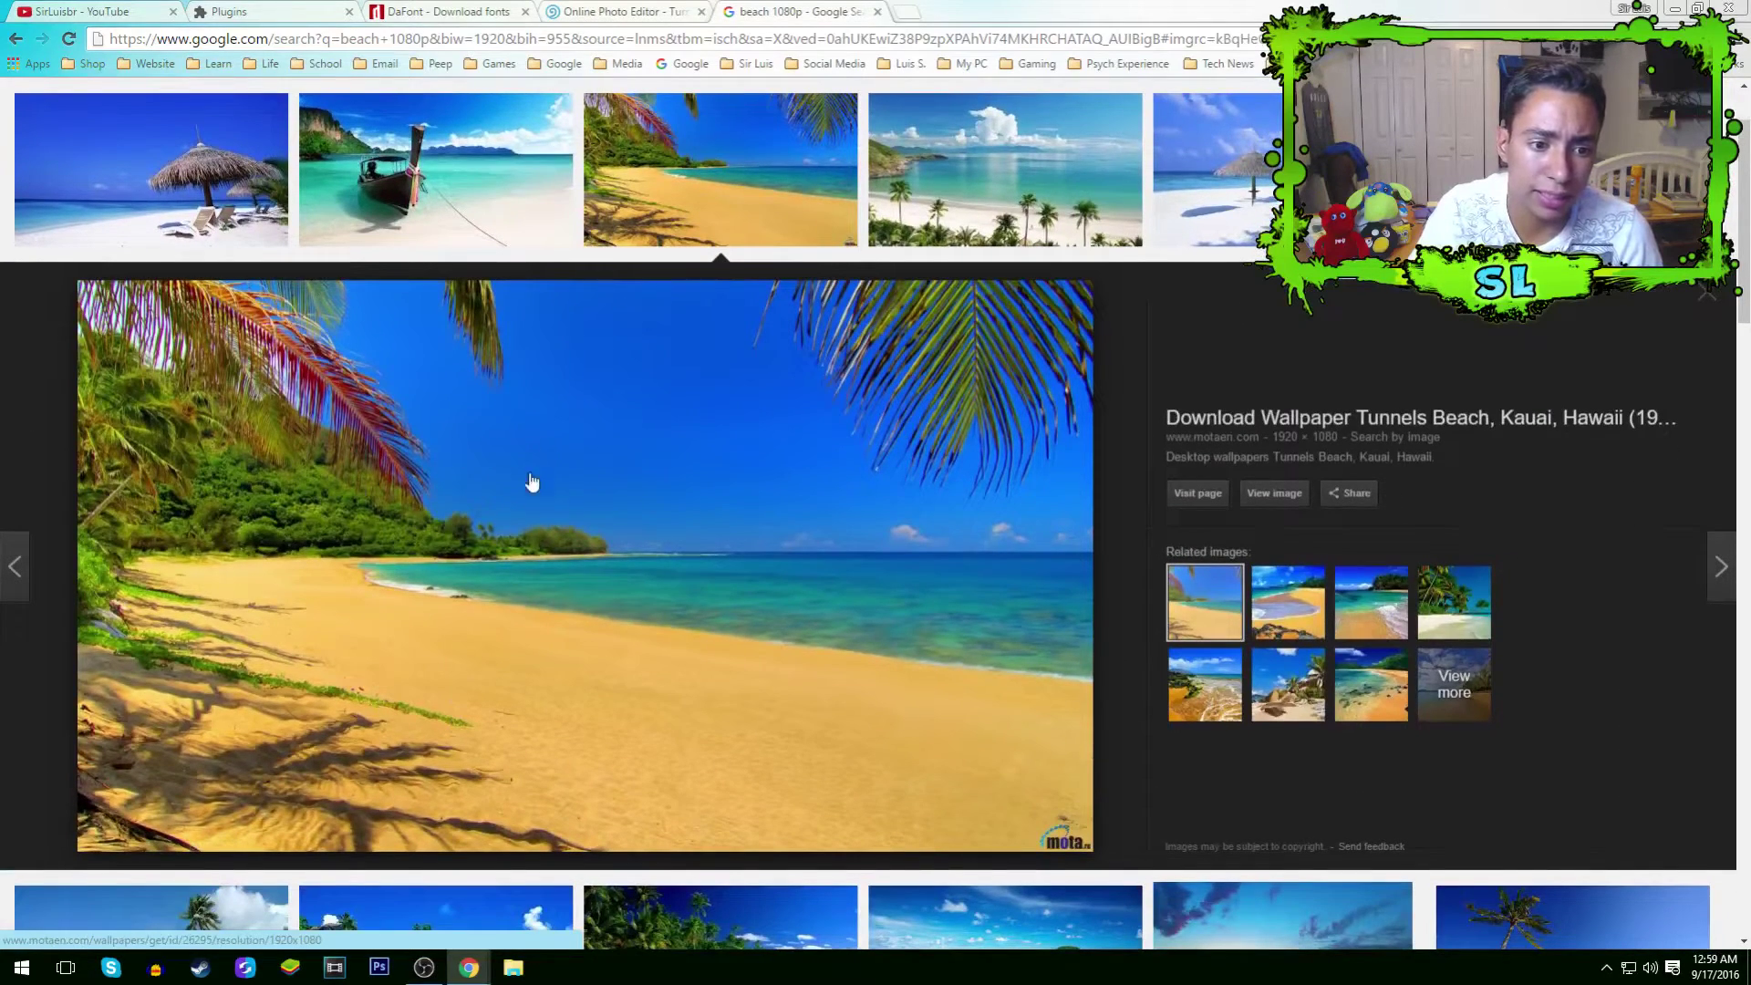
{"action": "left_click_drag", "start_coordinate": [390, 524], "coordinate": [438, 566]}
{"action": "scroll", "coordinate": [439, 567], "scroll_direction": "down", "scroll_amount": 1}
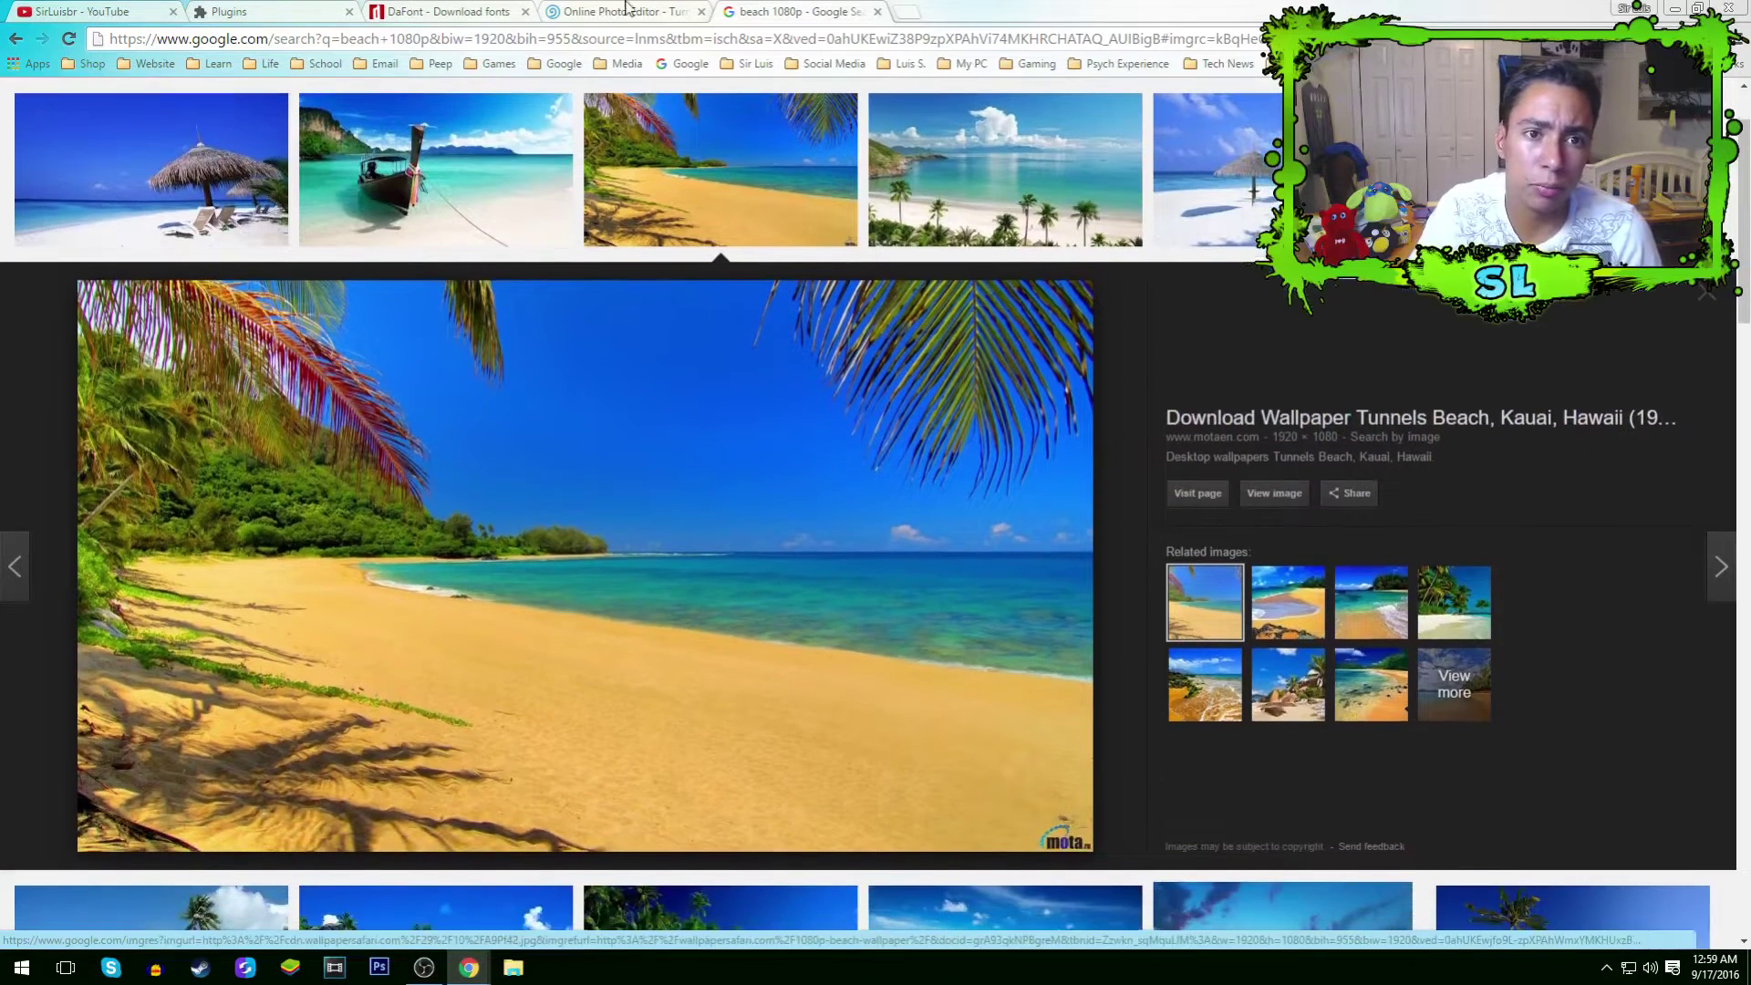
Switch back to FotoJet and upload the image "10" from the Landscape folder inside Backrounds.
{"action": "left_click", "coordinate": [664, 9]}
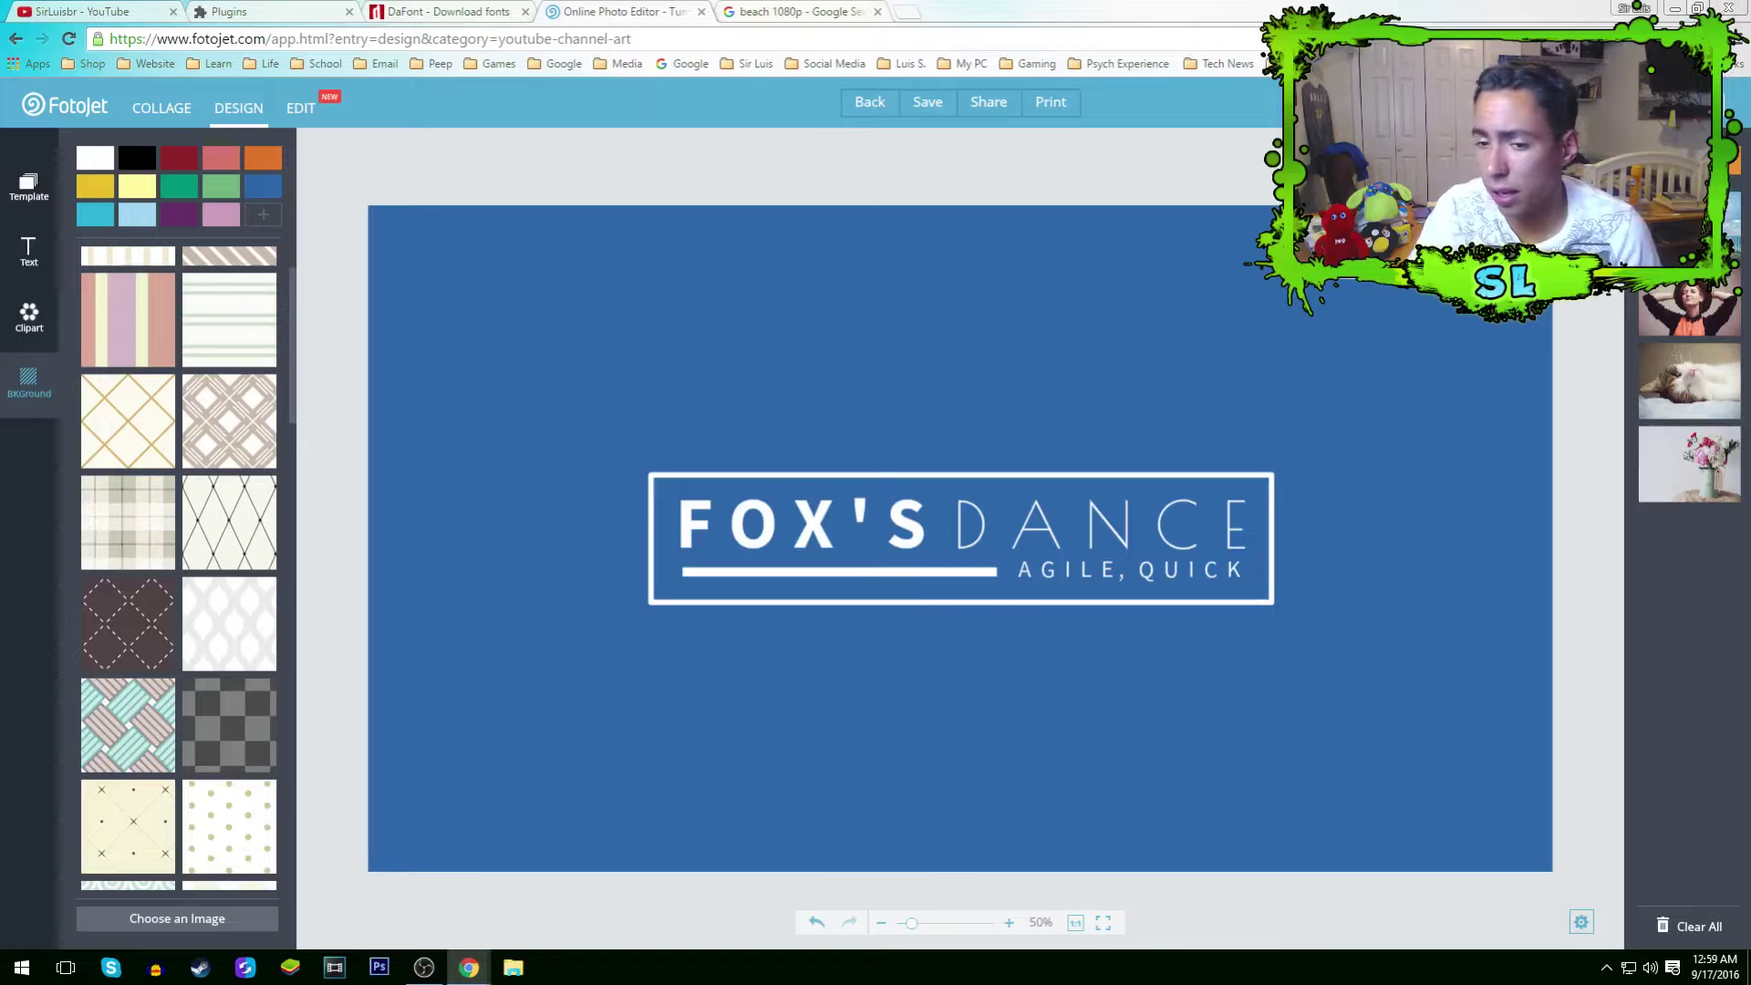
{"action": "left_click", "coordinate": [1696, 8]}
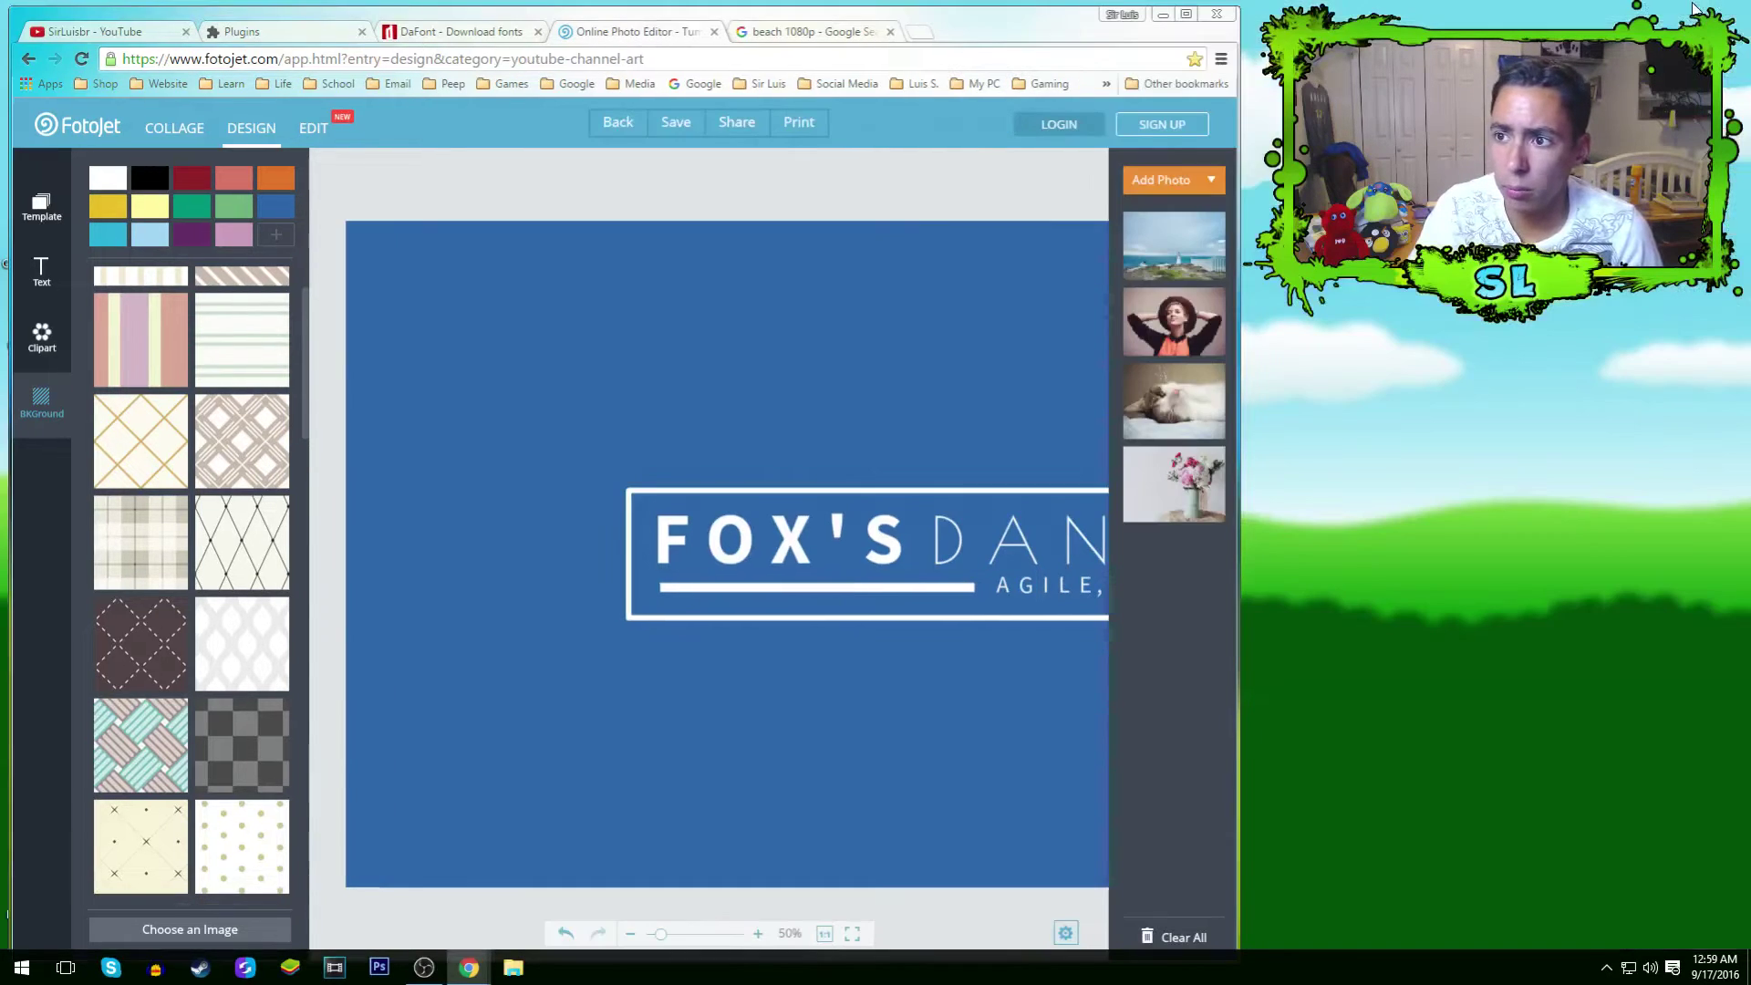
{"action": "left_click", "coordinate": [1151, 182]}
{"action": "left_click", "coordinate": [1184, 209]}
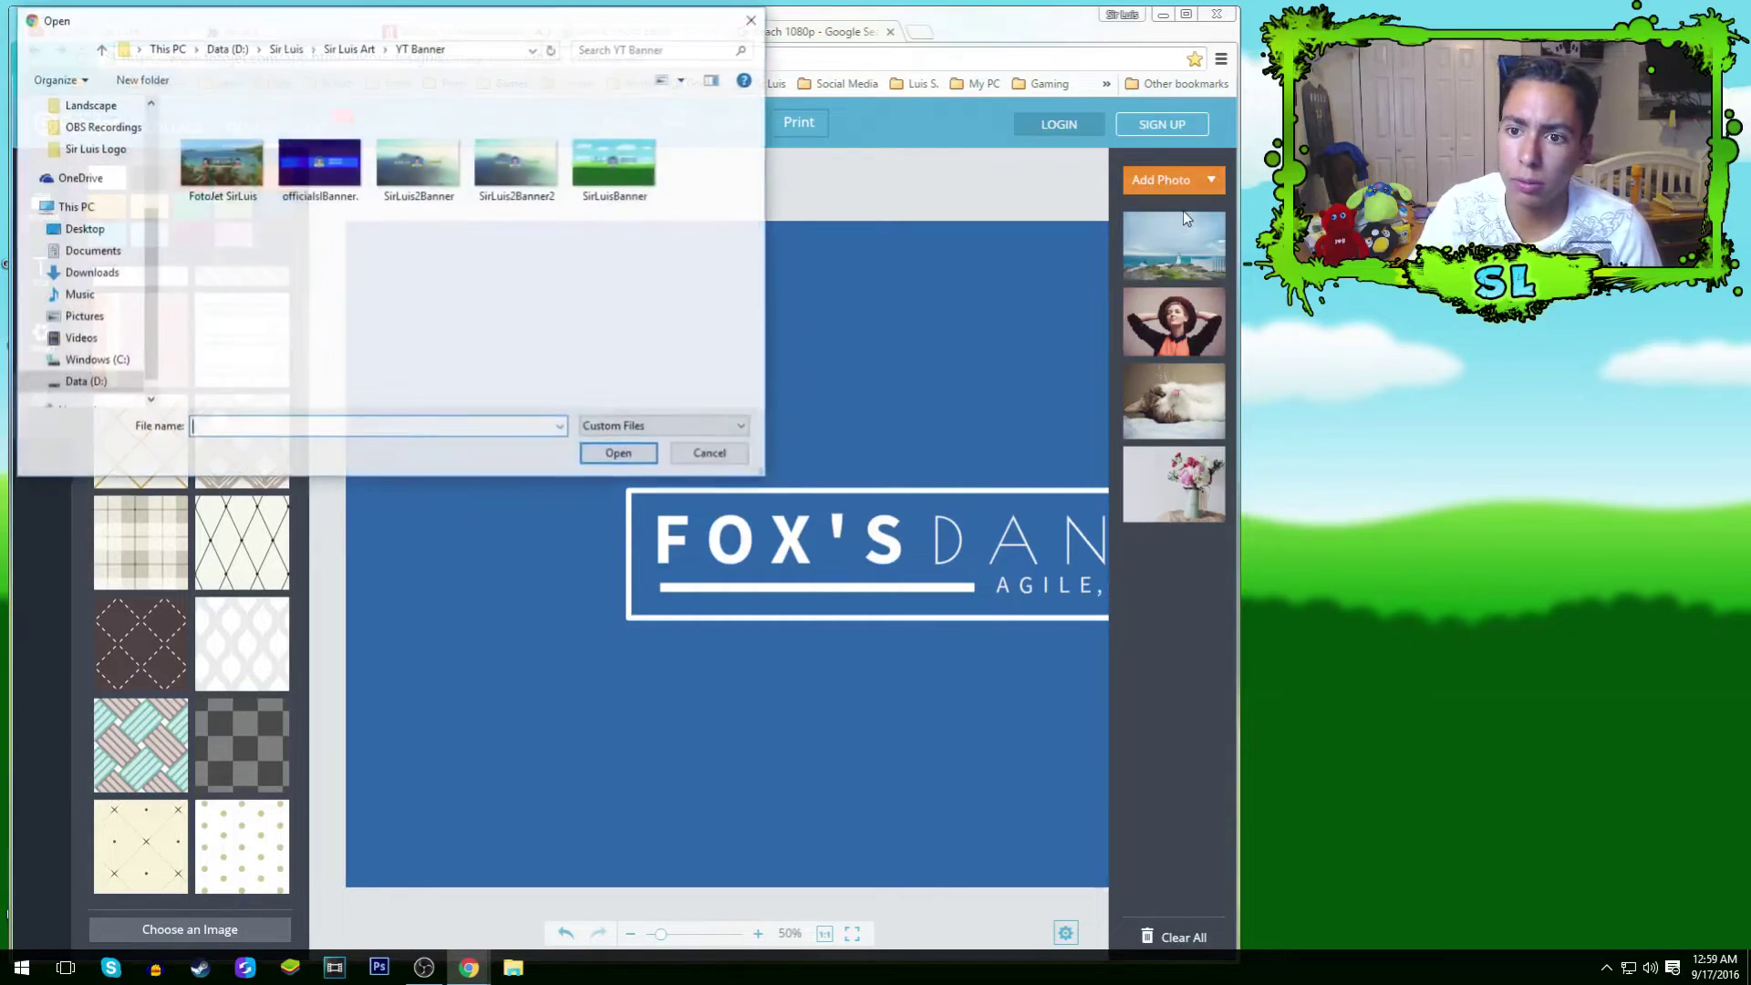
{"action": "scroll", "coordinate": [86, 267], "scroll_direction": "up", "scroll_amount": 3}
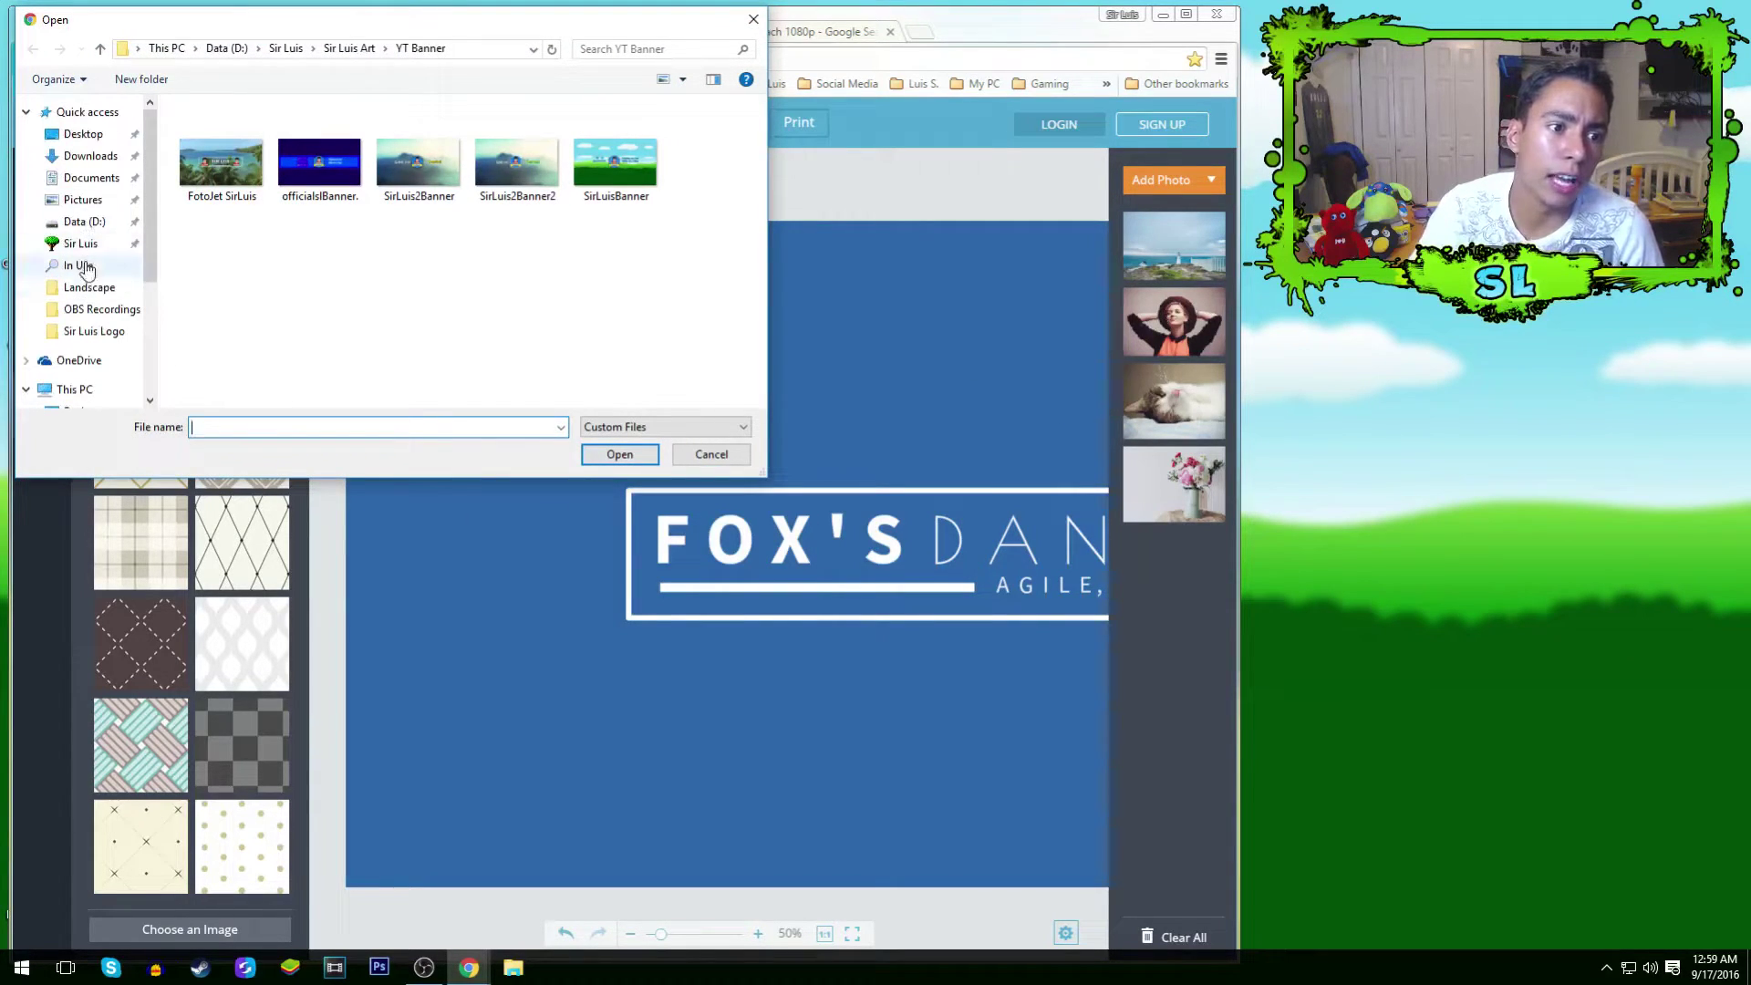
{"action": "left_click", "coordinate": [80, 243]}
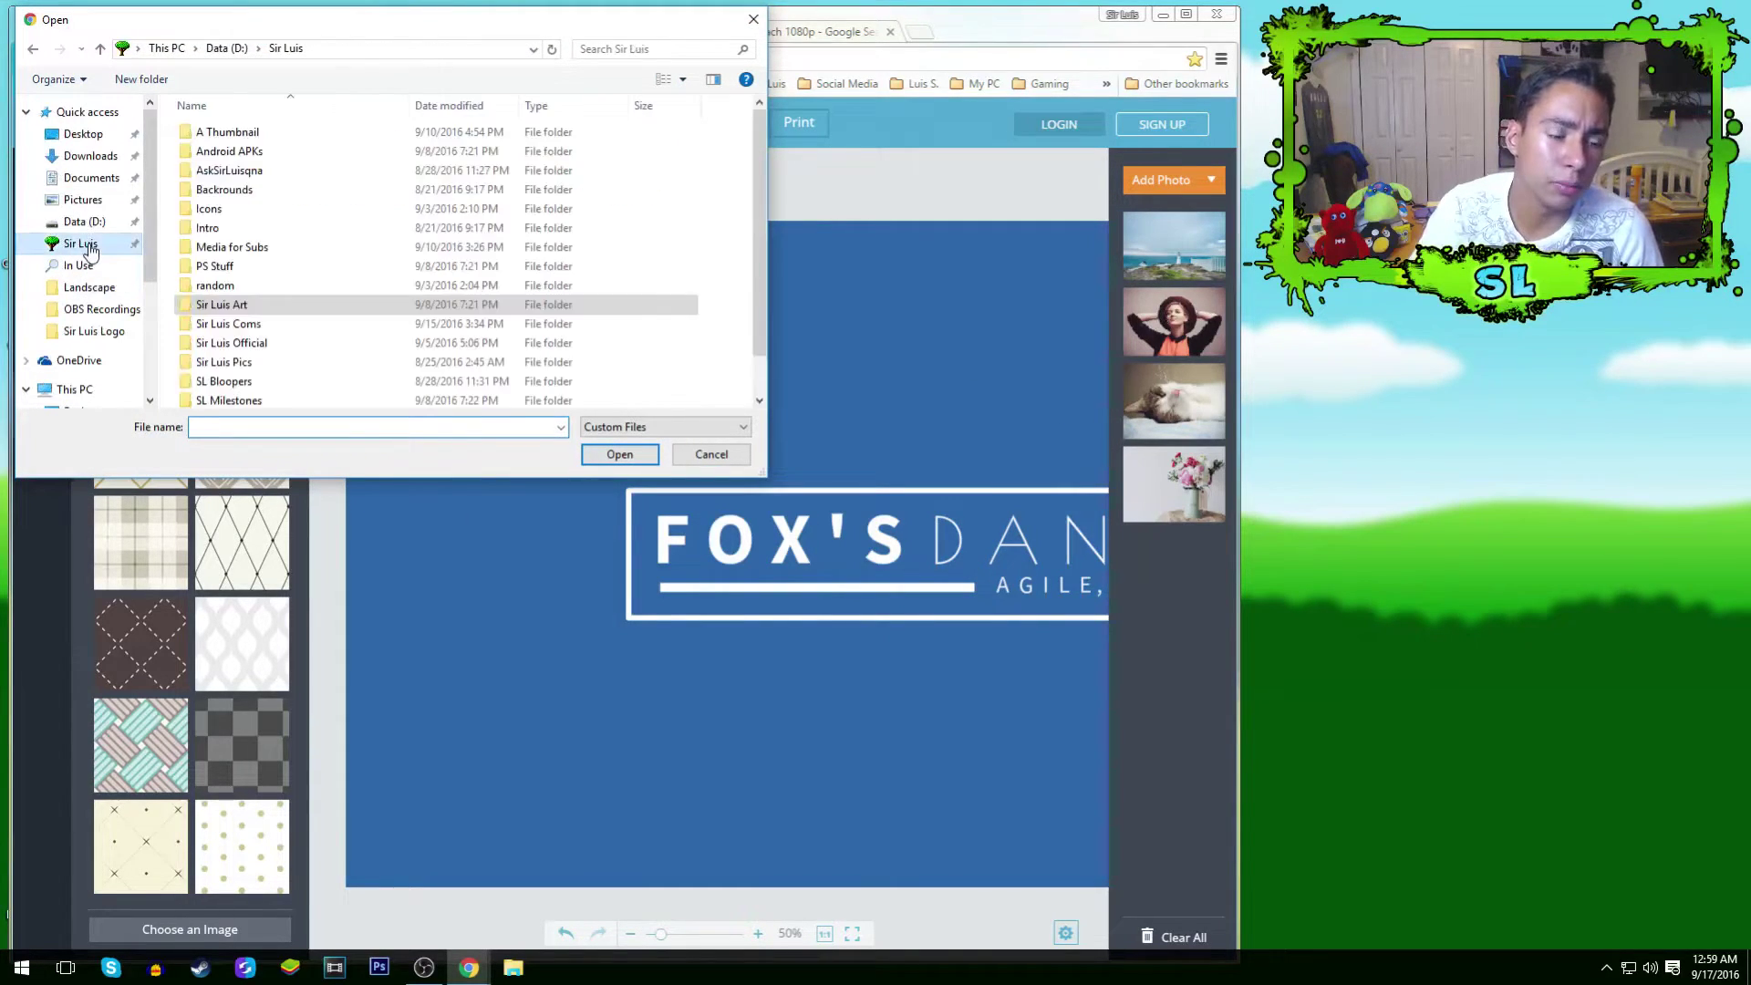
{"action": "double_click", "coordinate": [282, 192]}
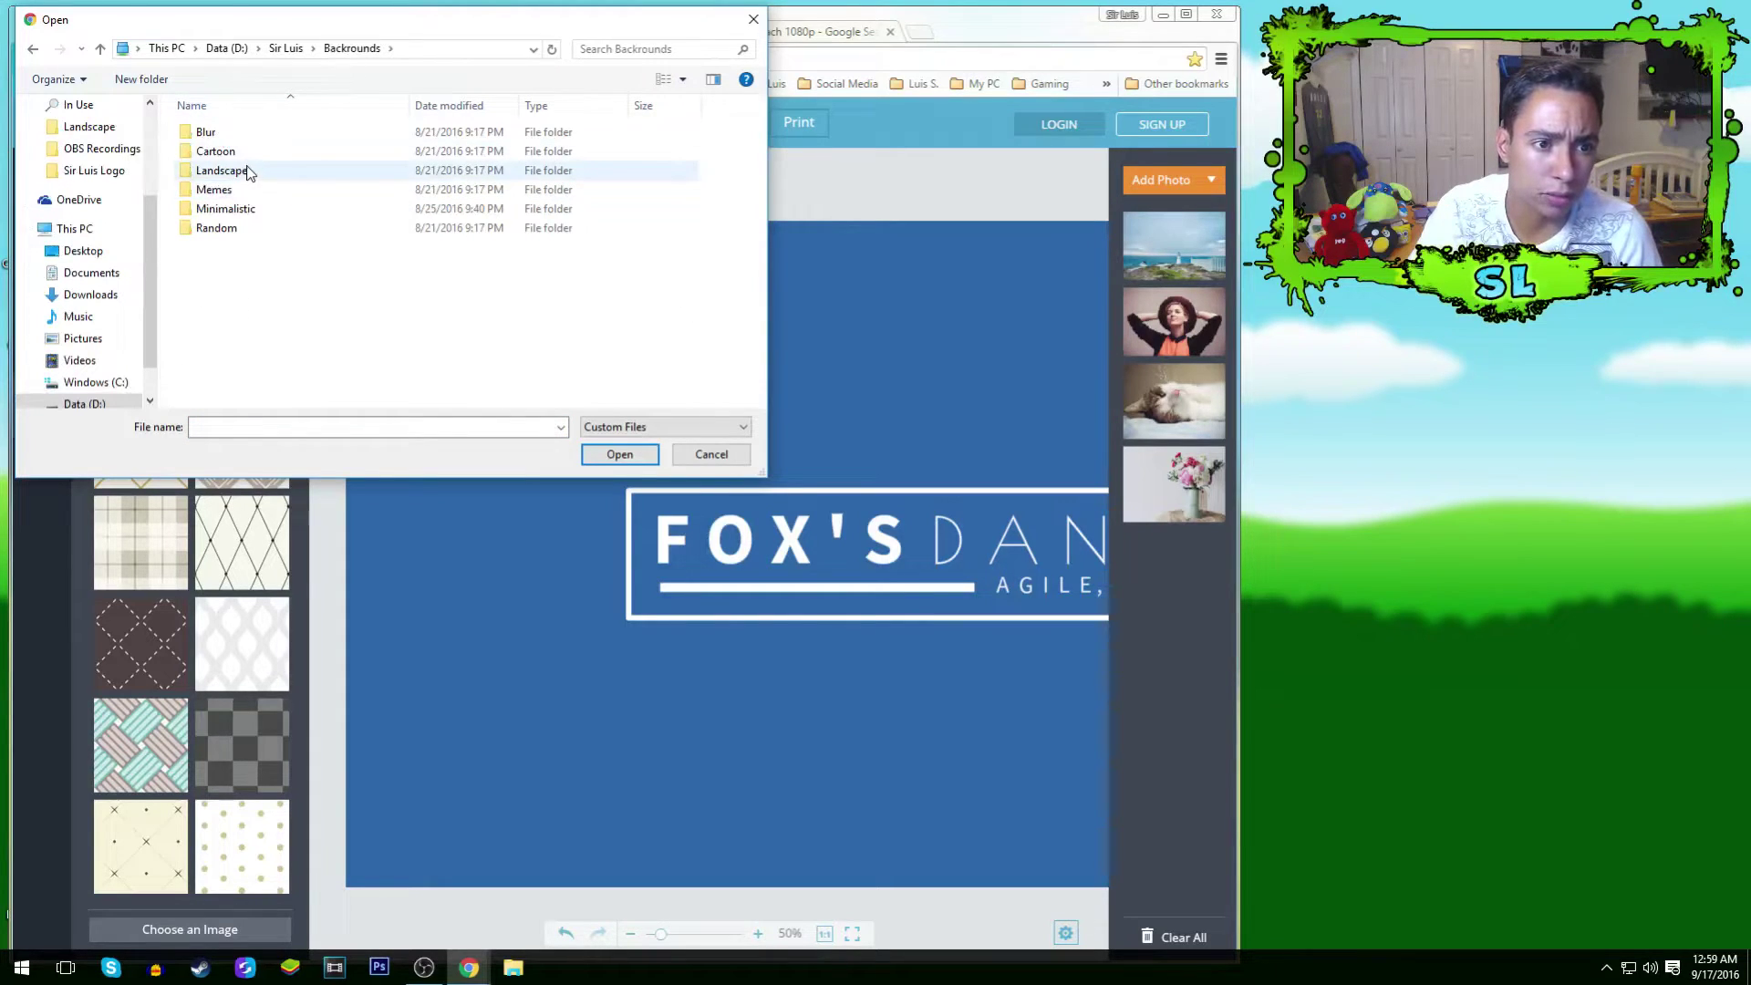
{"action": "double_click", "coordinate": [221, 171]}
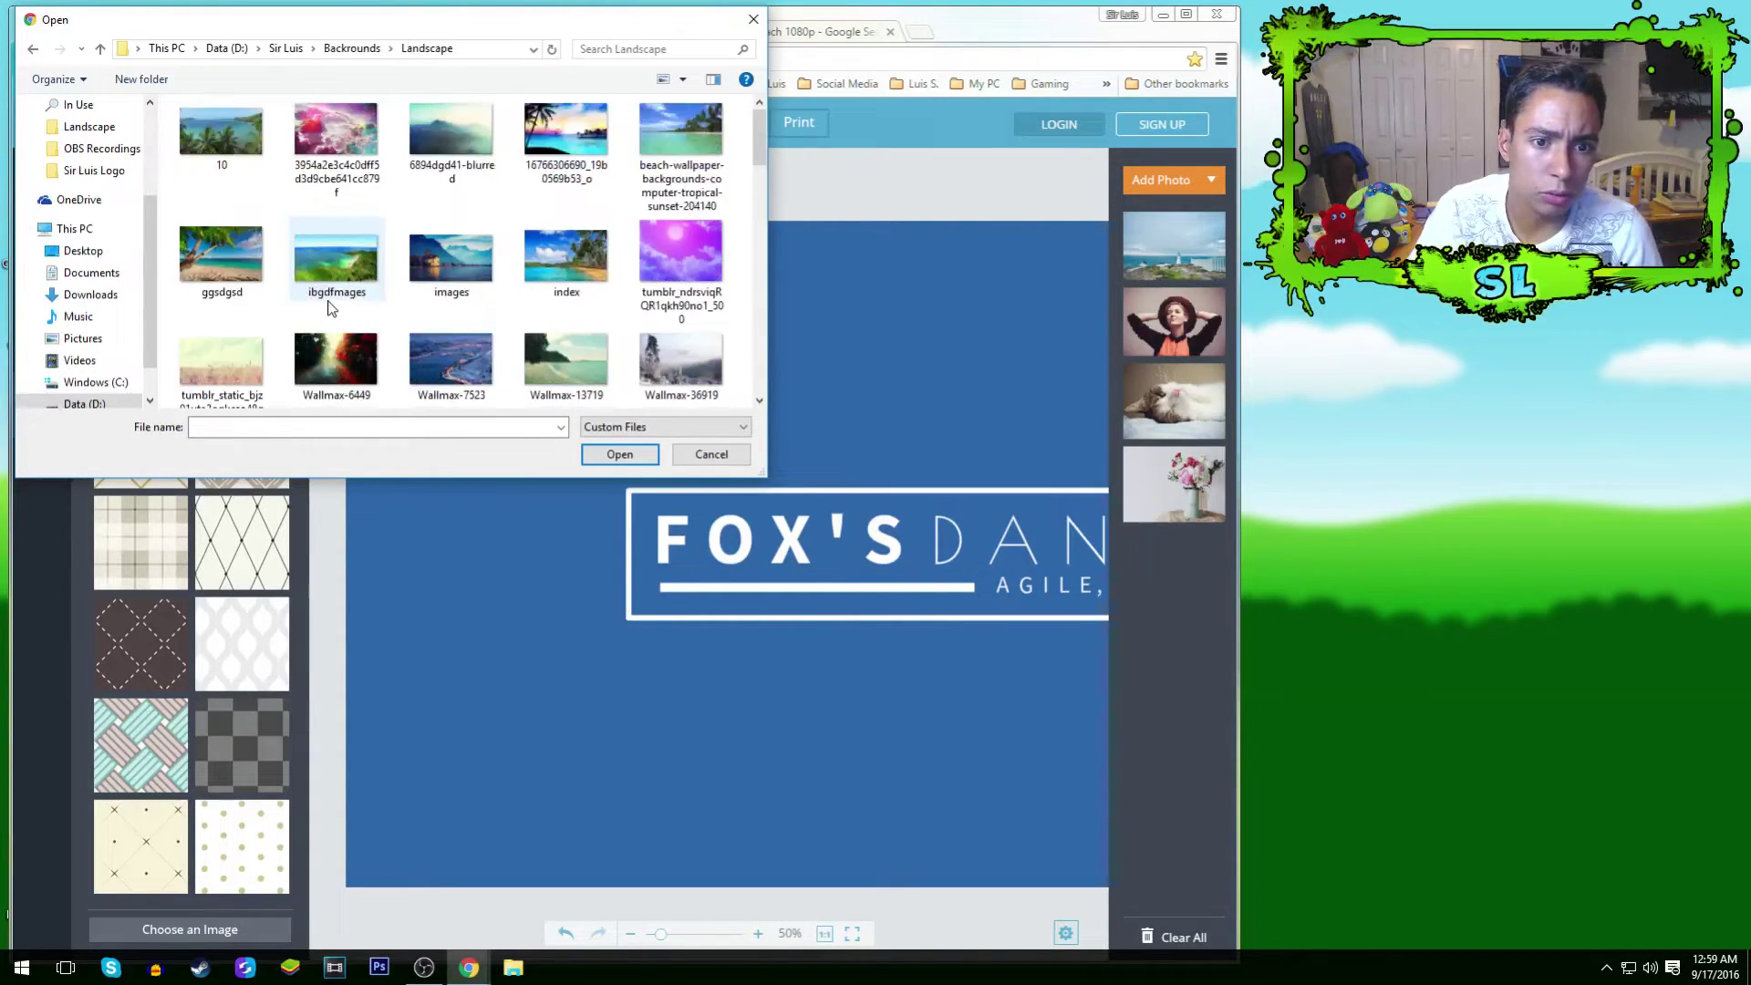
{"action": "left_click", "coordinate": [222, 137]}
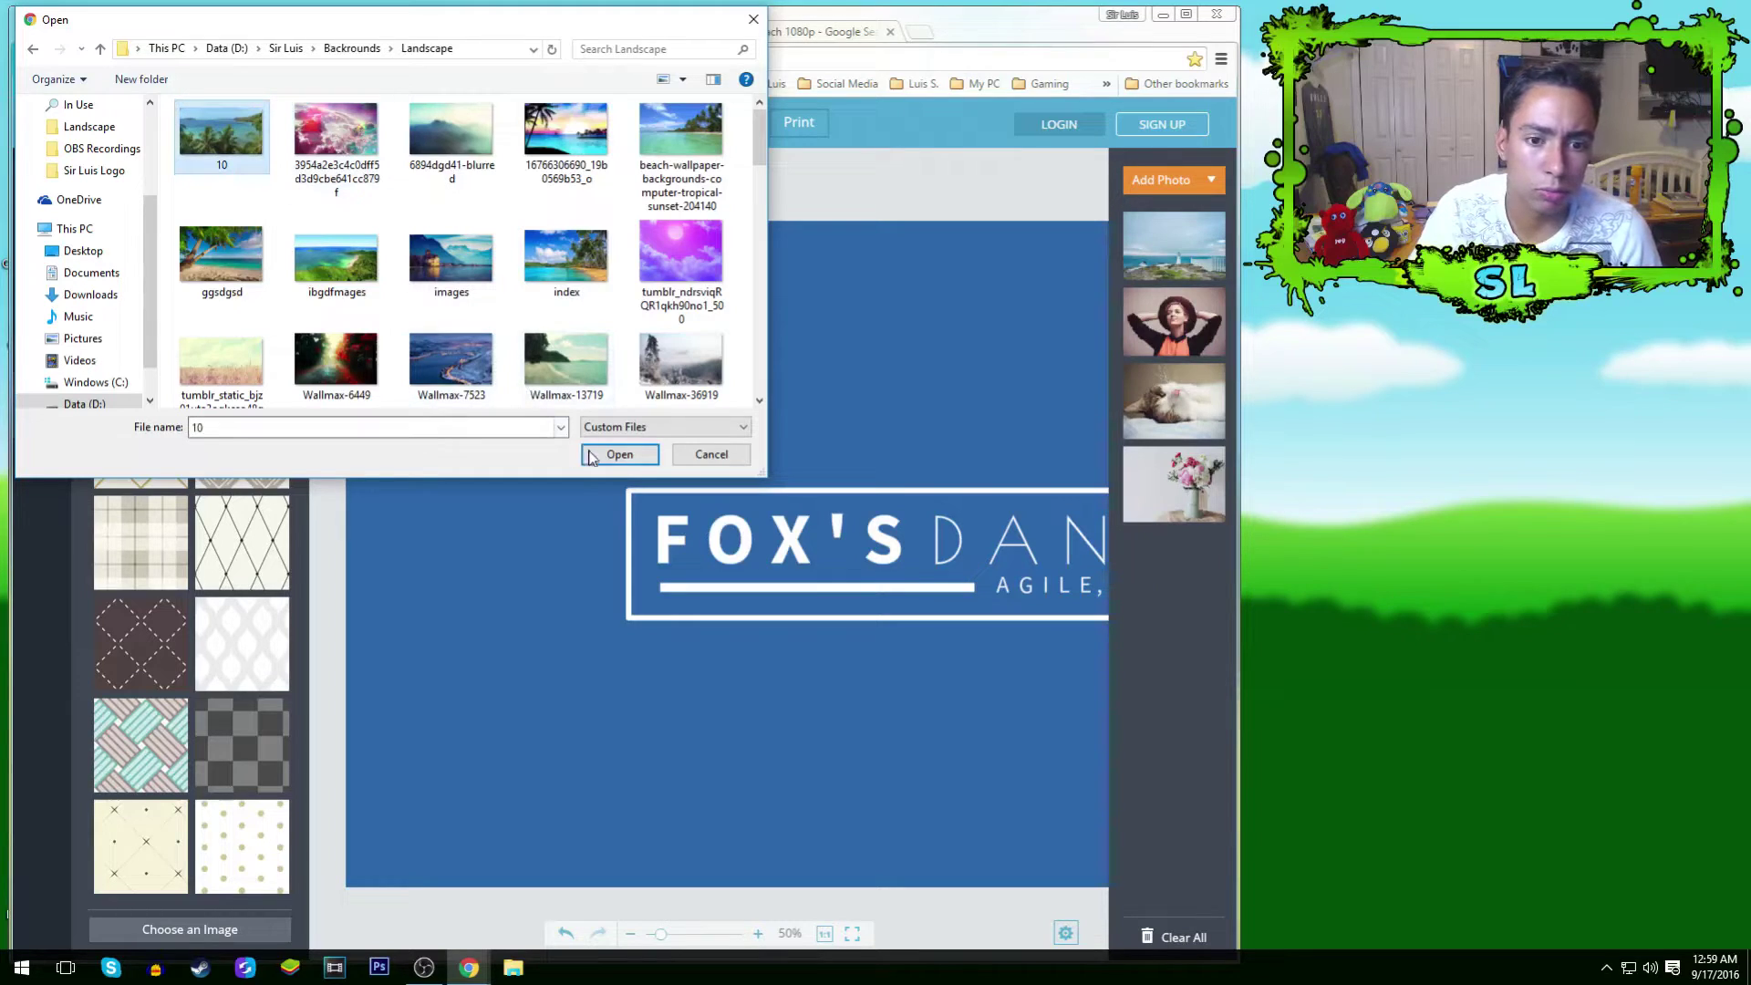
{"action": "left_click", "coordinate": [602, 453]}
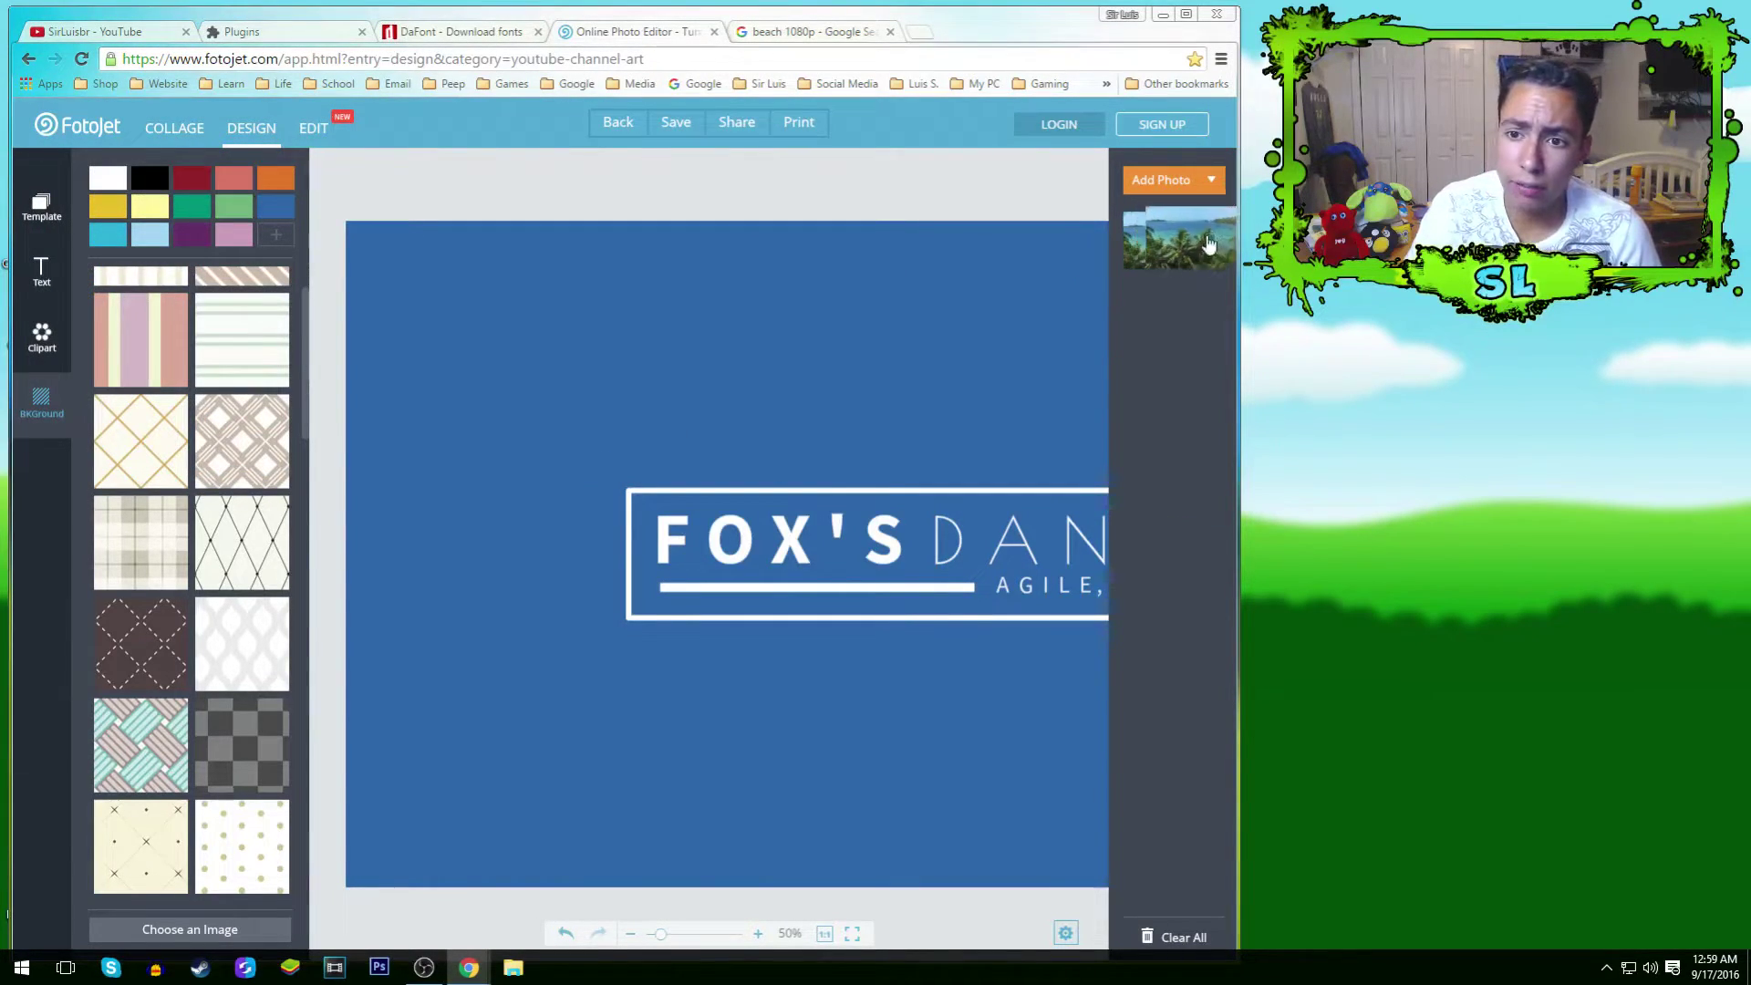
Place the uploaded palm-tree bay photo on the banner and enlarge it until it partly overlaps the title.
{"action": "left_click_drag", "start_coordinate": [1174, 240], "coordinate": [789, 352]}
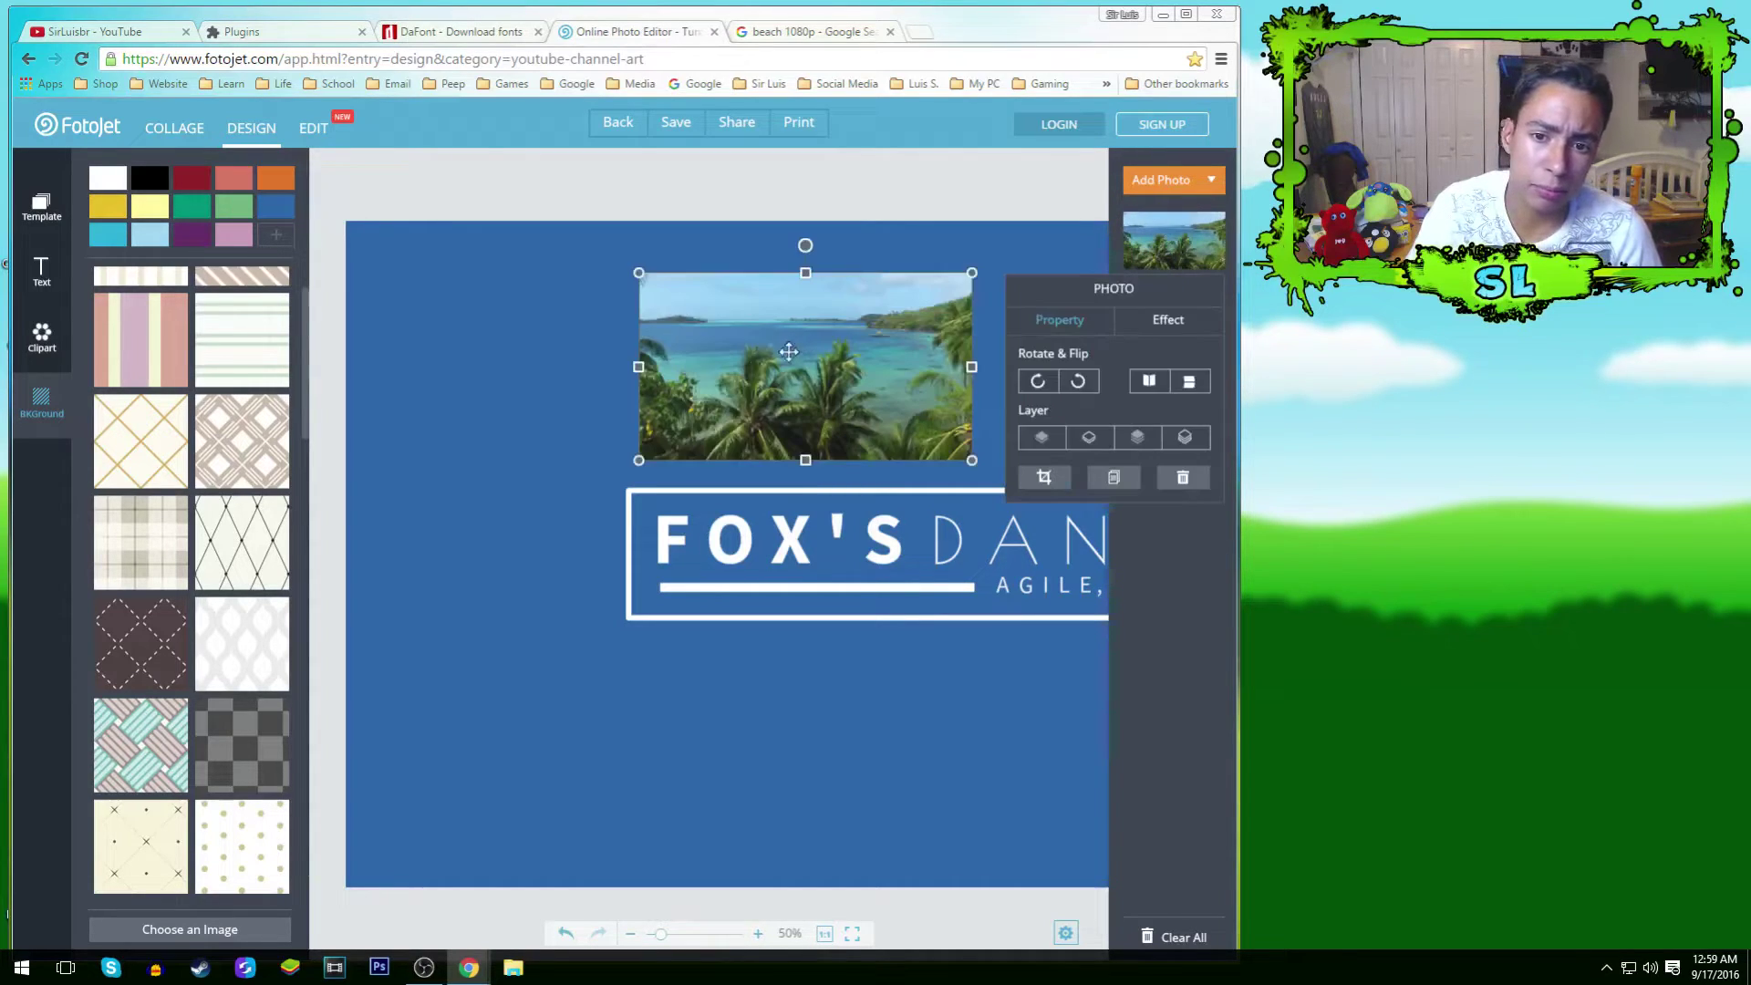
{"action": "left_click", "coordinate": [1189, 17]}
{"action": "left_click_drag", "start_coordinate": [871, 363], "coordinate": [629, 341]}
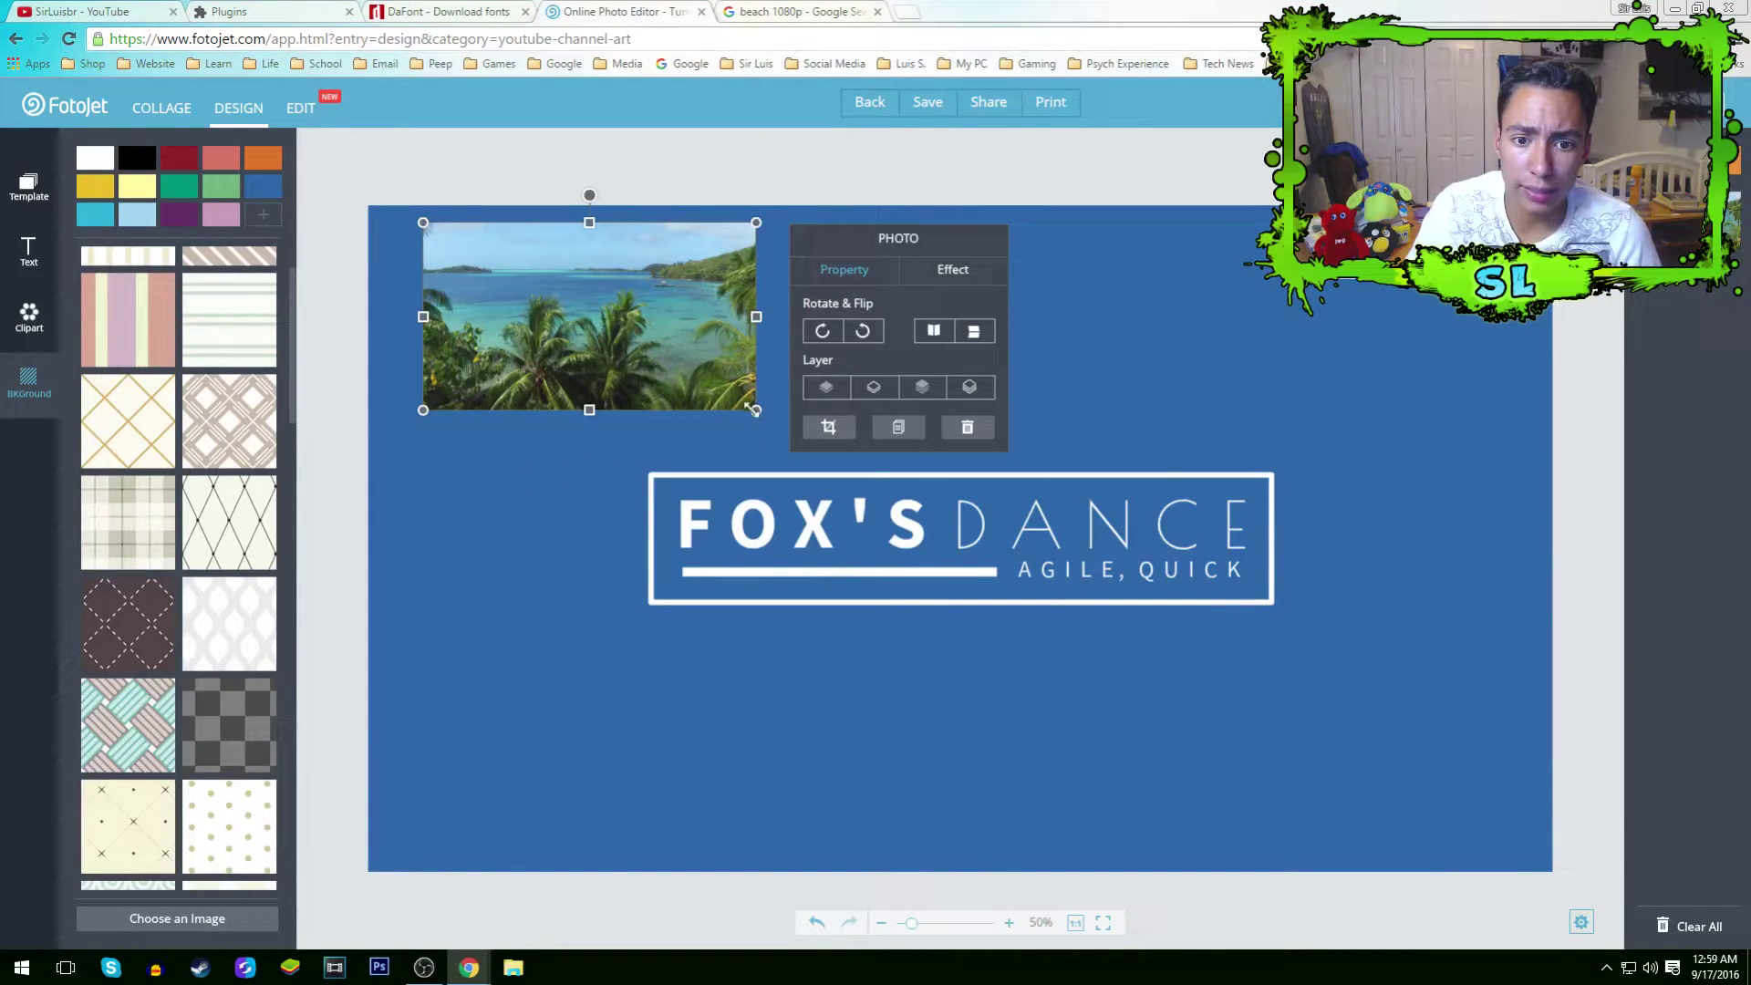
{"action": "left_click_drag", "start_coordinate": [752, 409], "coordinate": [905, 490]}
{"action": "left_click_drag", "start_coordinate": [797, 379], "coordinate": [797, 425]}
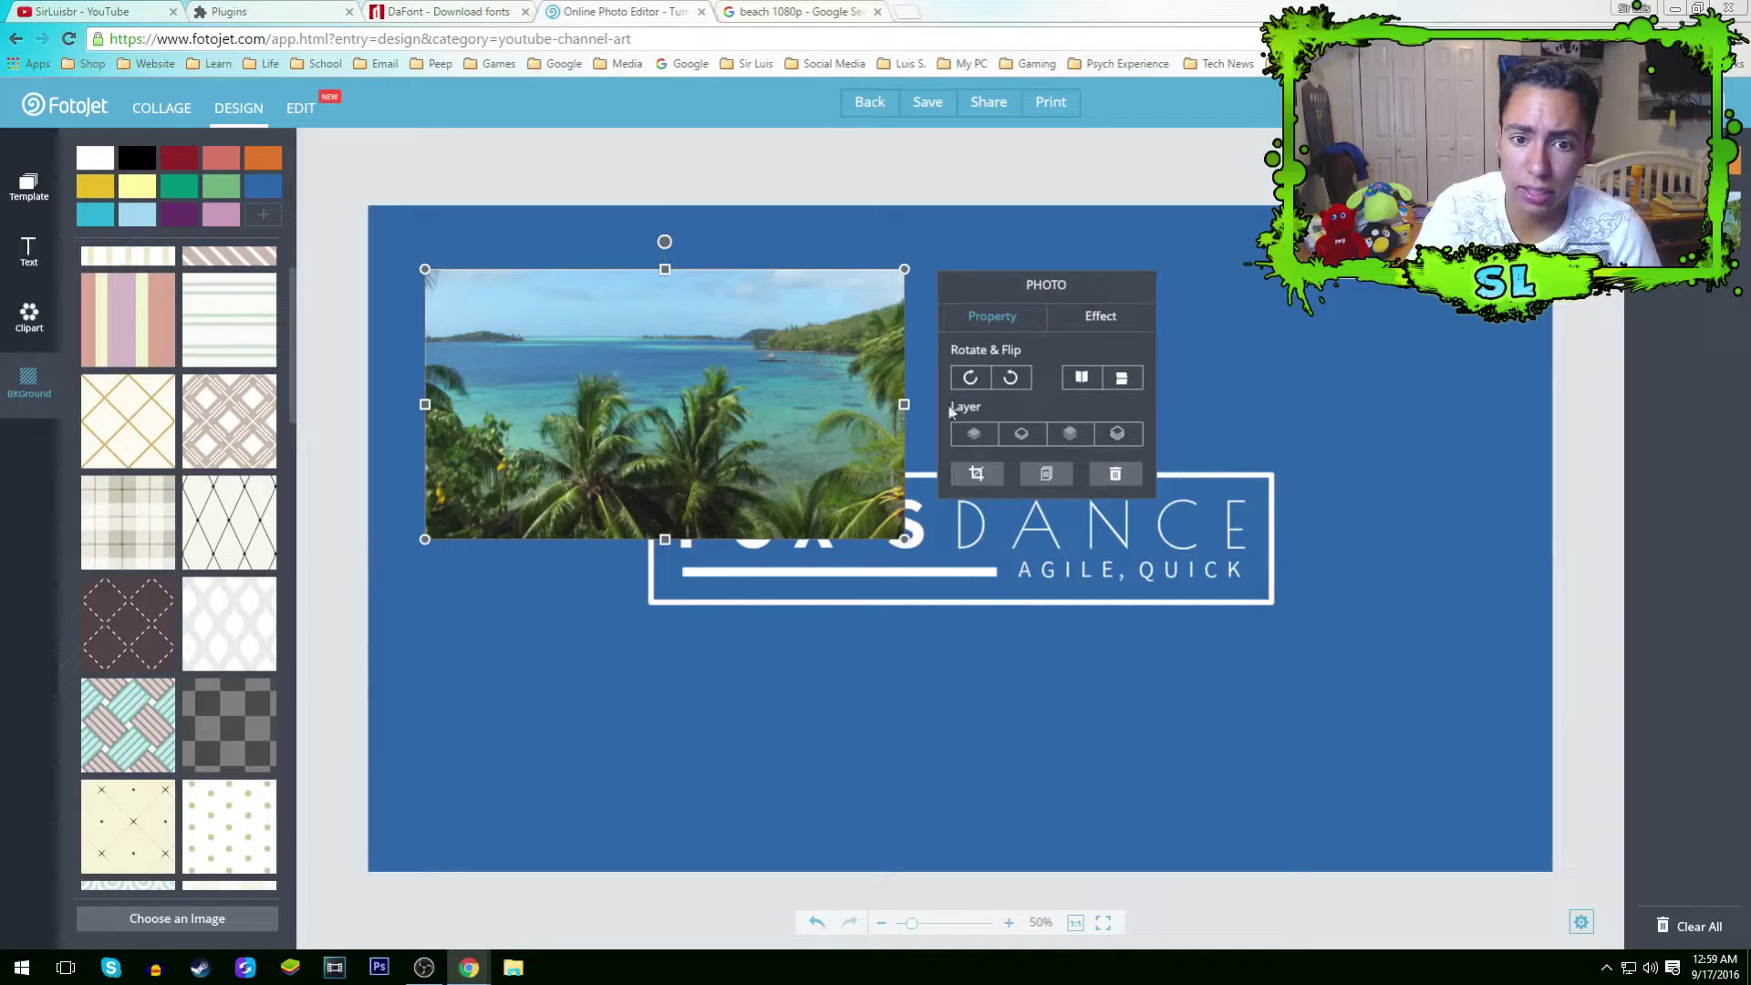
Send the bay photo behind the title and enlarge it from the banner's upper-left corner to cover the whole banner.
{"action": "left_click", "coordinate": [1026, 439]}
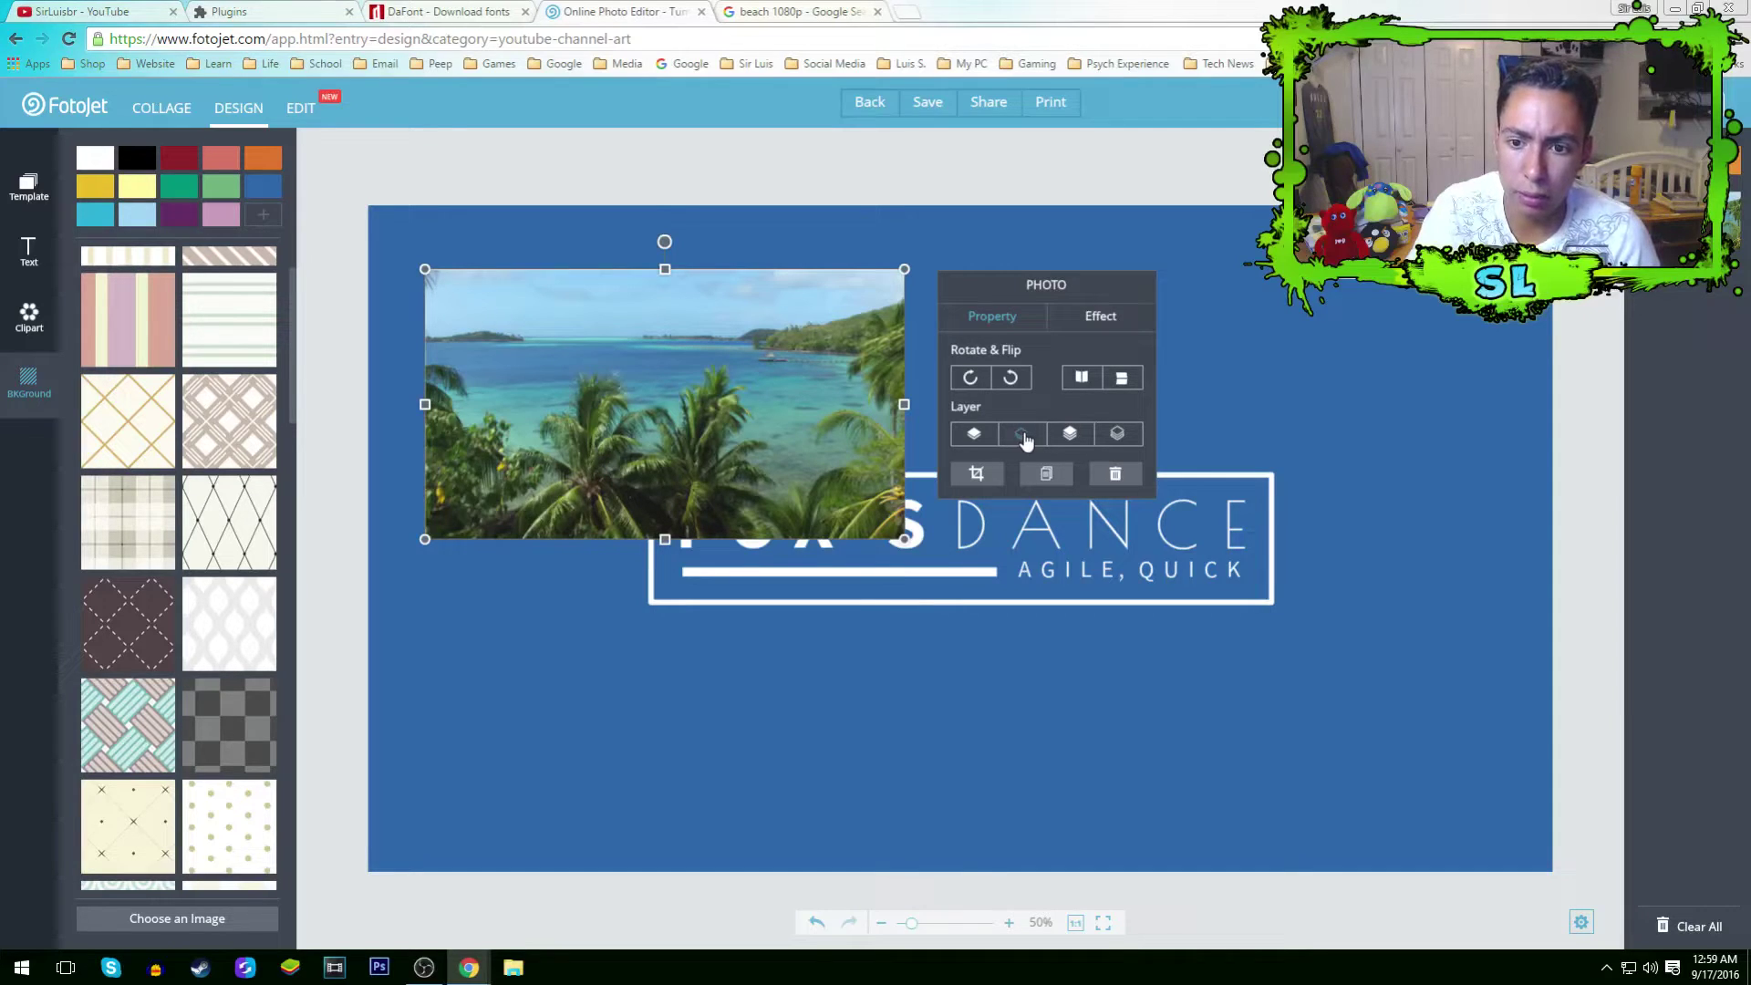
{"action": "left_click", "coordinate": [1026, 439]}
{"action": "left_click", "coordinate": [1026, 439]}
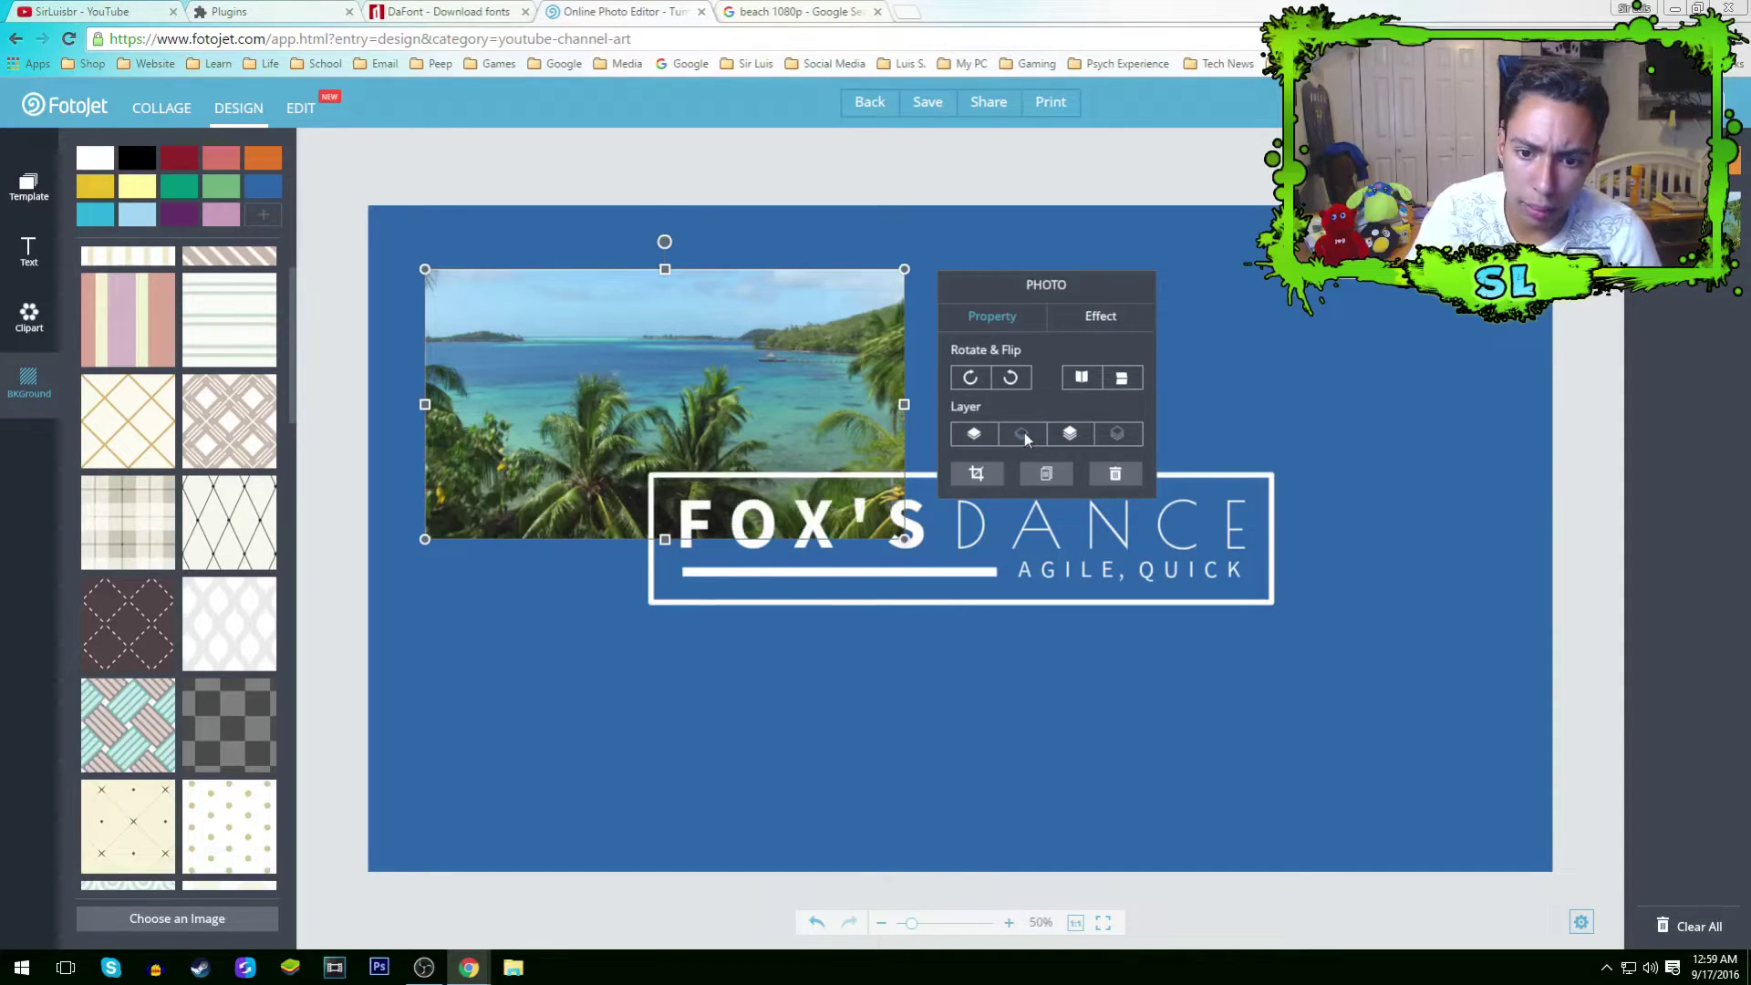
{"action": "left_click_drag", "start_coordinate": [797, 388], "coordinate": [736, 313]}
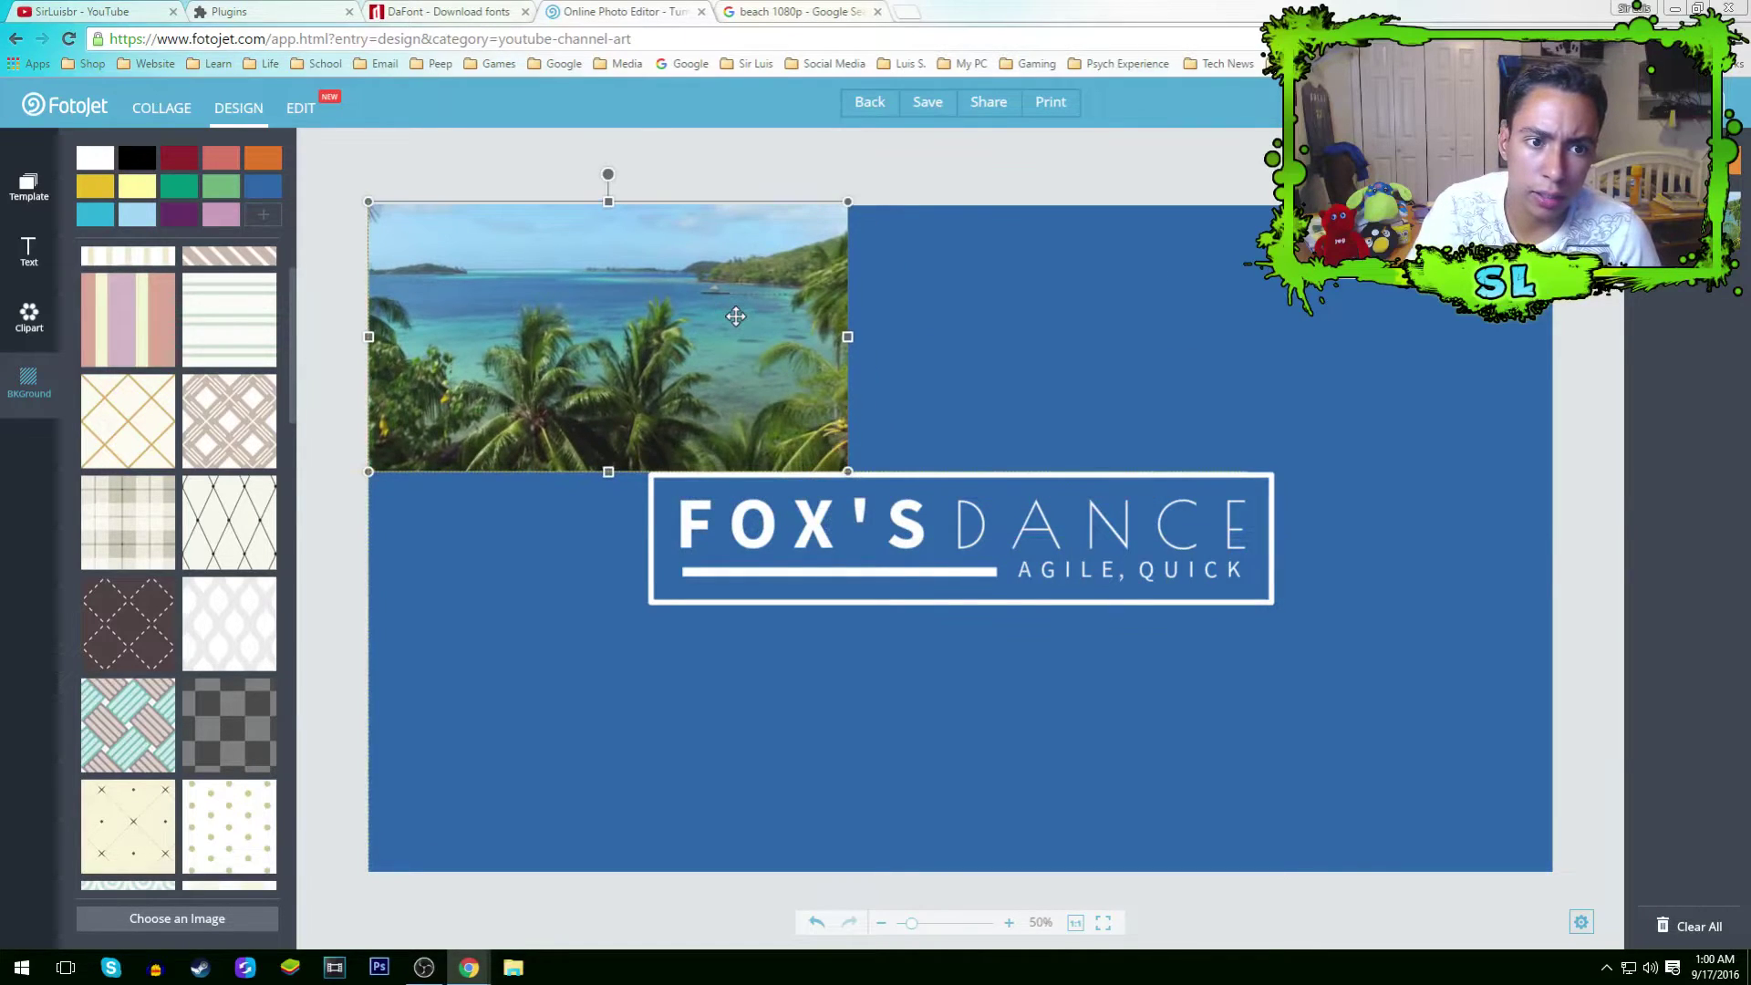
{"action": "left_click_drag", "start_coordinate": [847, 472], "coordinate": [1560, 872]}
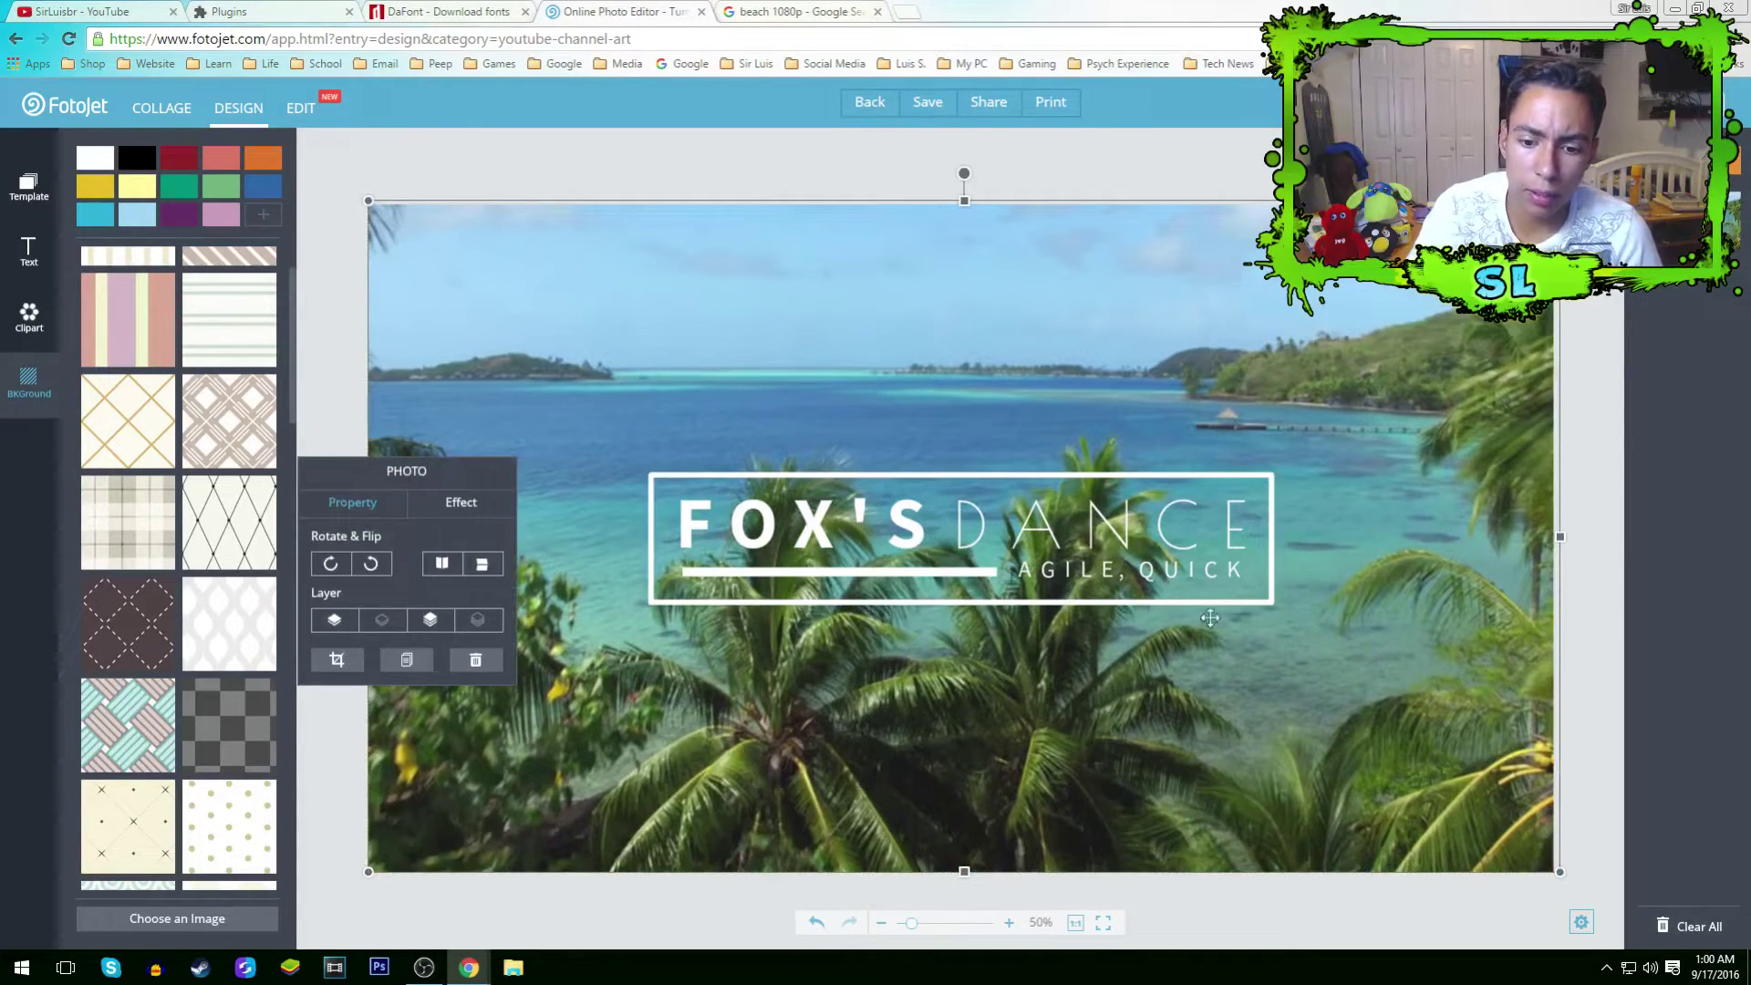
Compare effects on the background photo and apply the one with deeper, more vivid blues.
{"action": "left_click", "coordinate": [456, 505]}
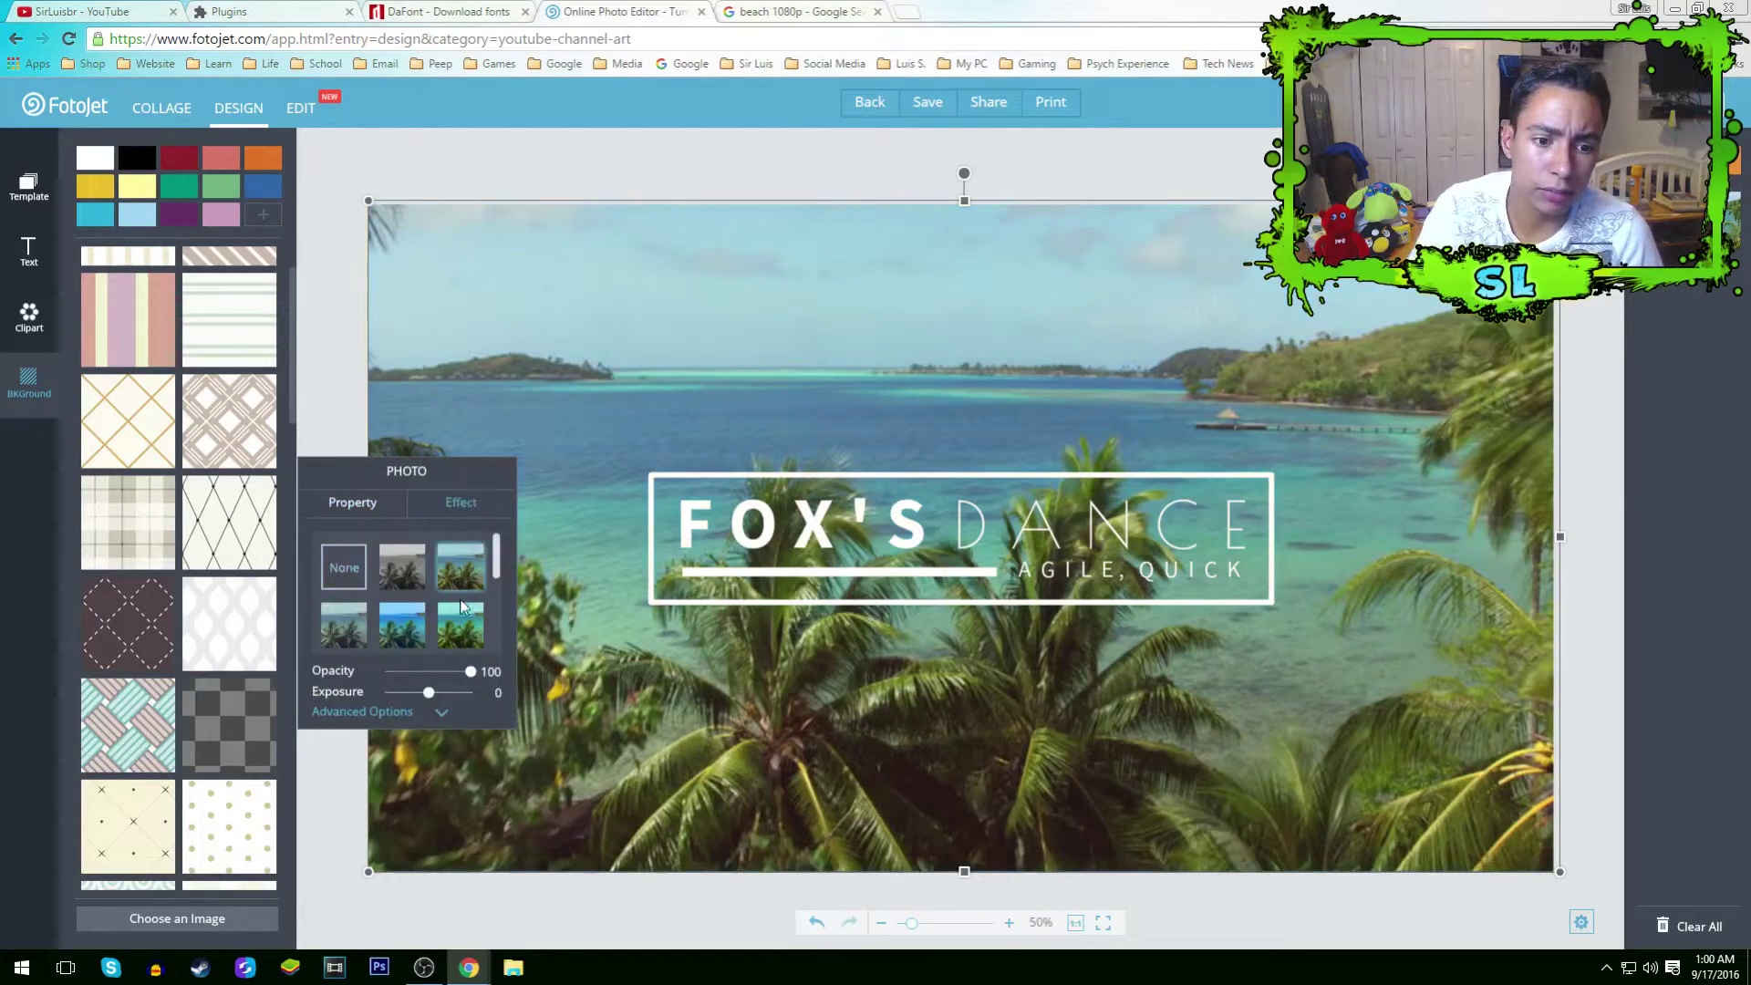
{"action": "left_click", "coordinate": [463, 627]}
{"action": "left_click", "coordinate": [412, 623]}
{"action": "scroll", "coordinate": [413, 613], "scroll_direction": "down", "scroll_amount": 1}
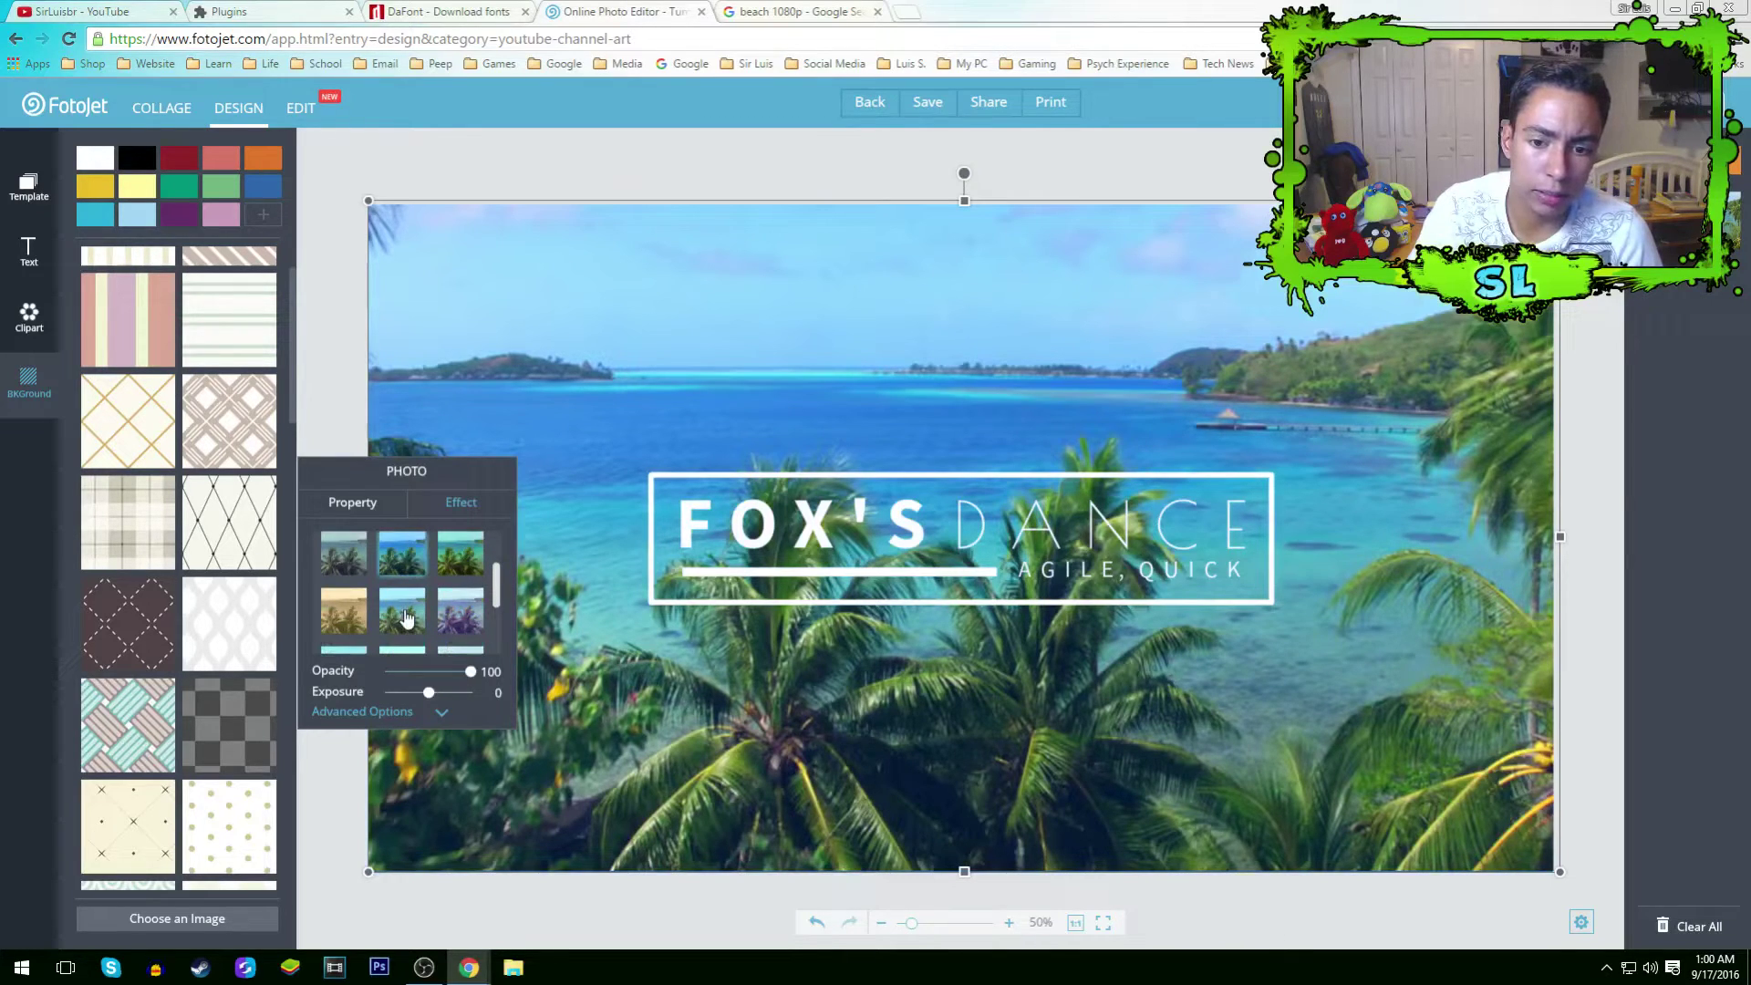
{"action": "scroll", "coordinate": [409, 627], "scroll_direction": "down", "scroll_amount": 1}
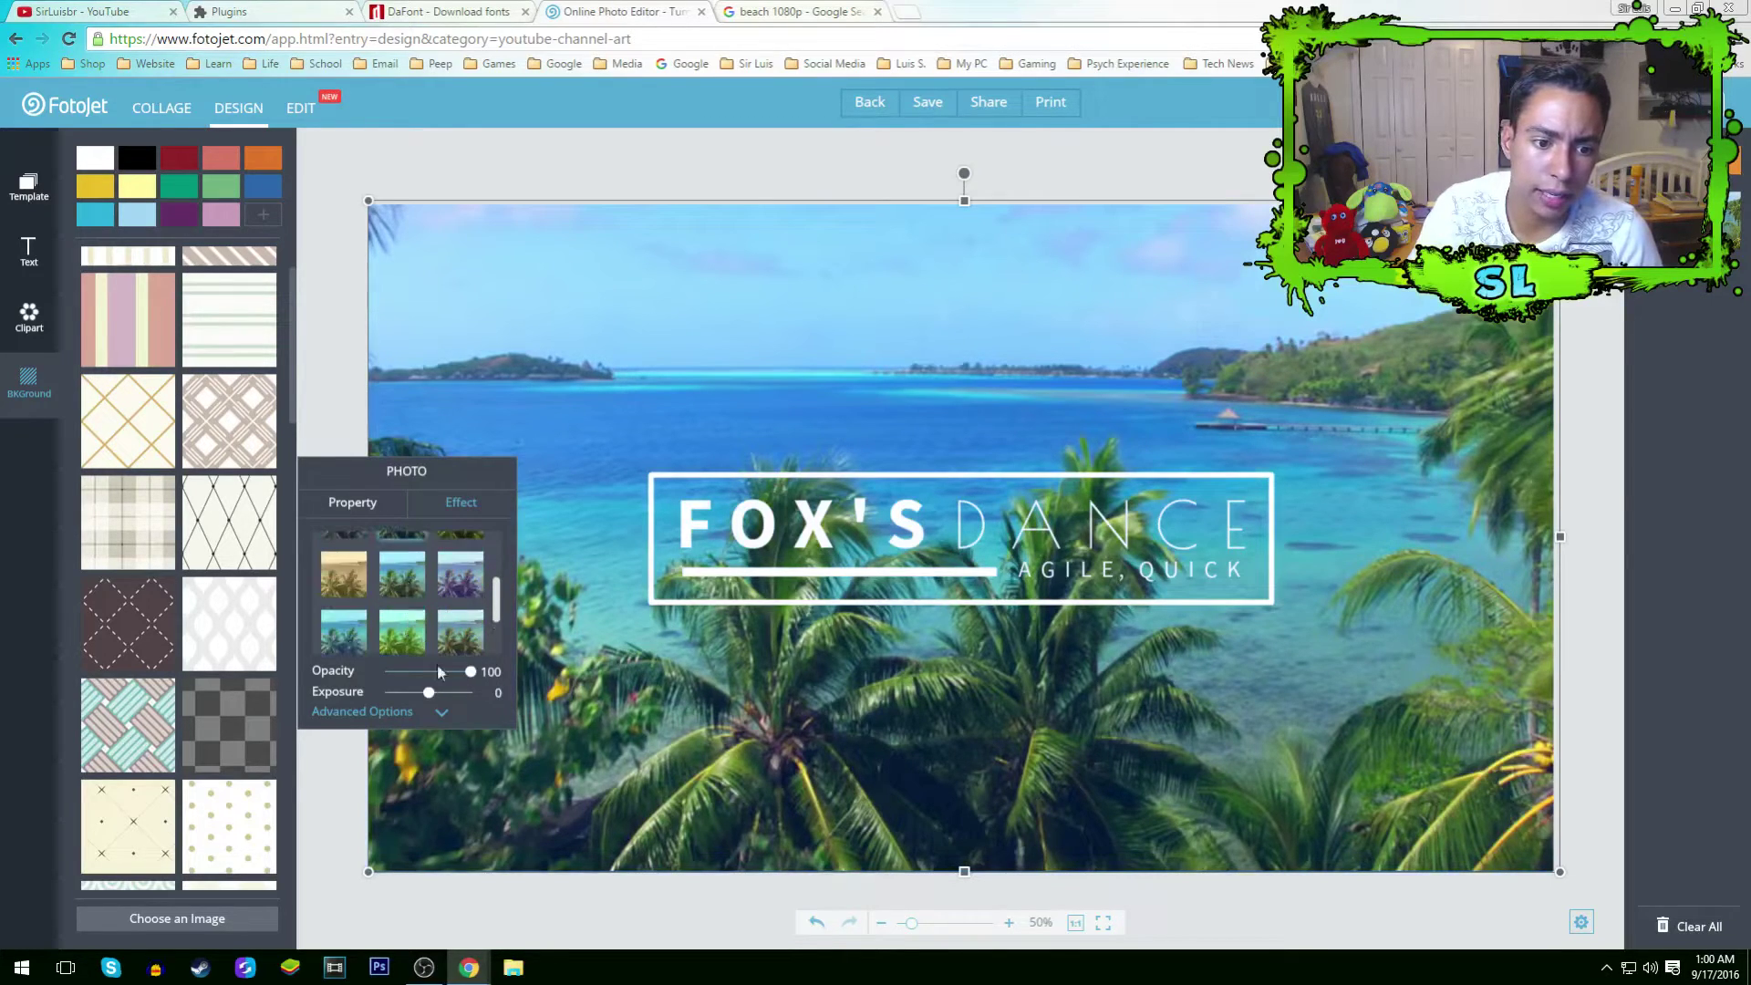
Set the background photo's contrast to 8 and its saturation to 11.
{"action": "left_click", "coordinate": [394, 717]}
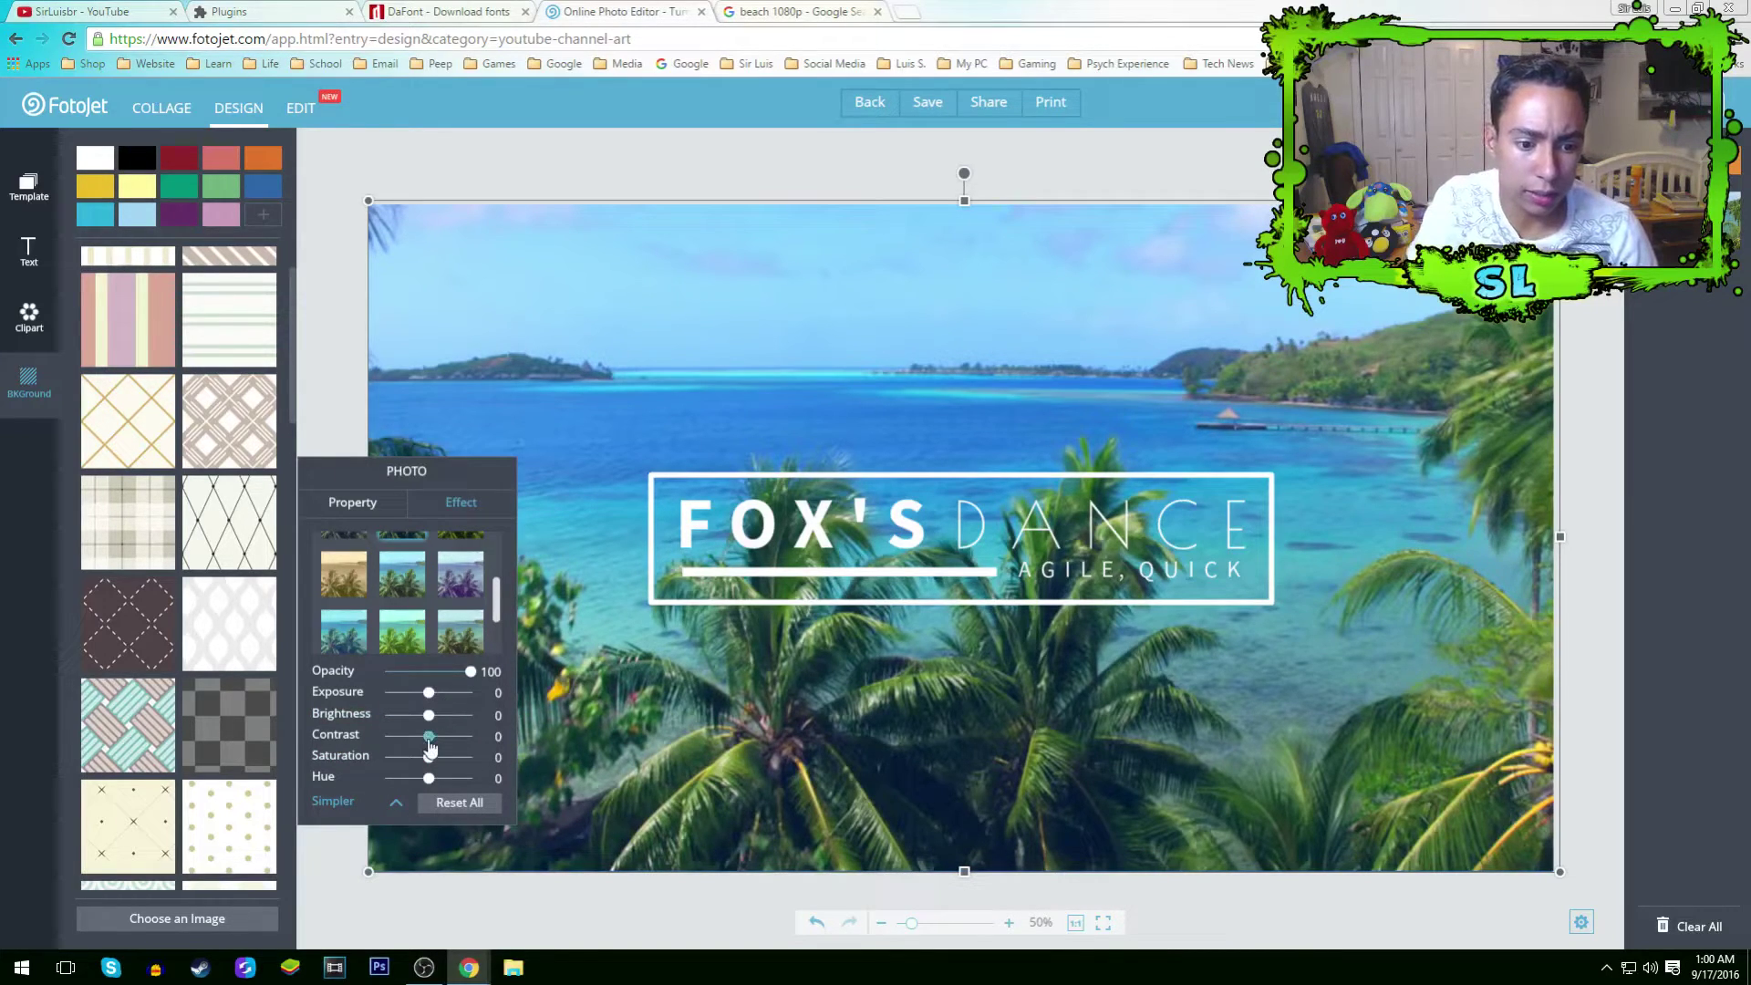
{"action": "left_click_drag", "start_coordinate": [429, 737], "coordinate": [435, 741]}
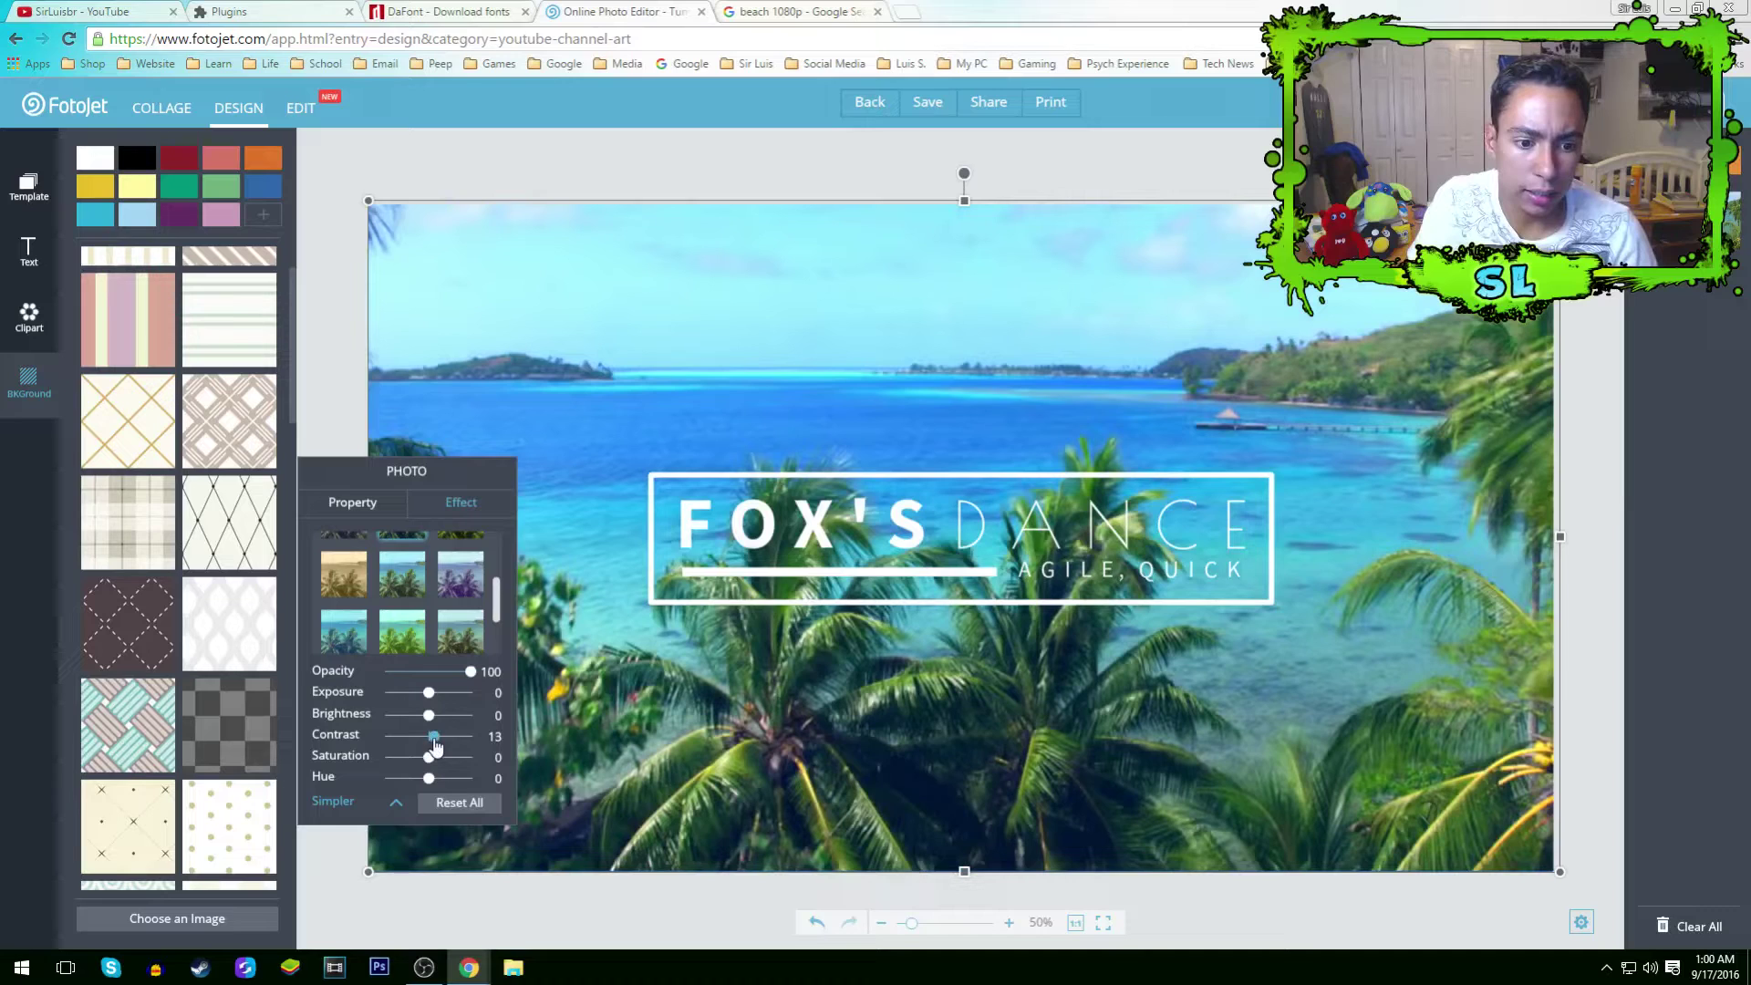
{"action": "left_click_drag", "start_coordinate": [435, 742], "coordinate": [431, 739]}
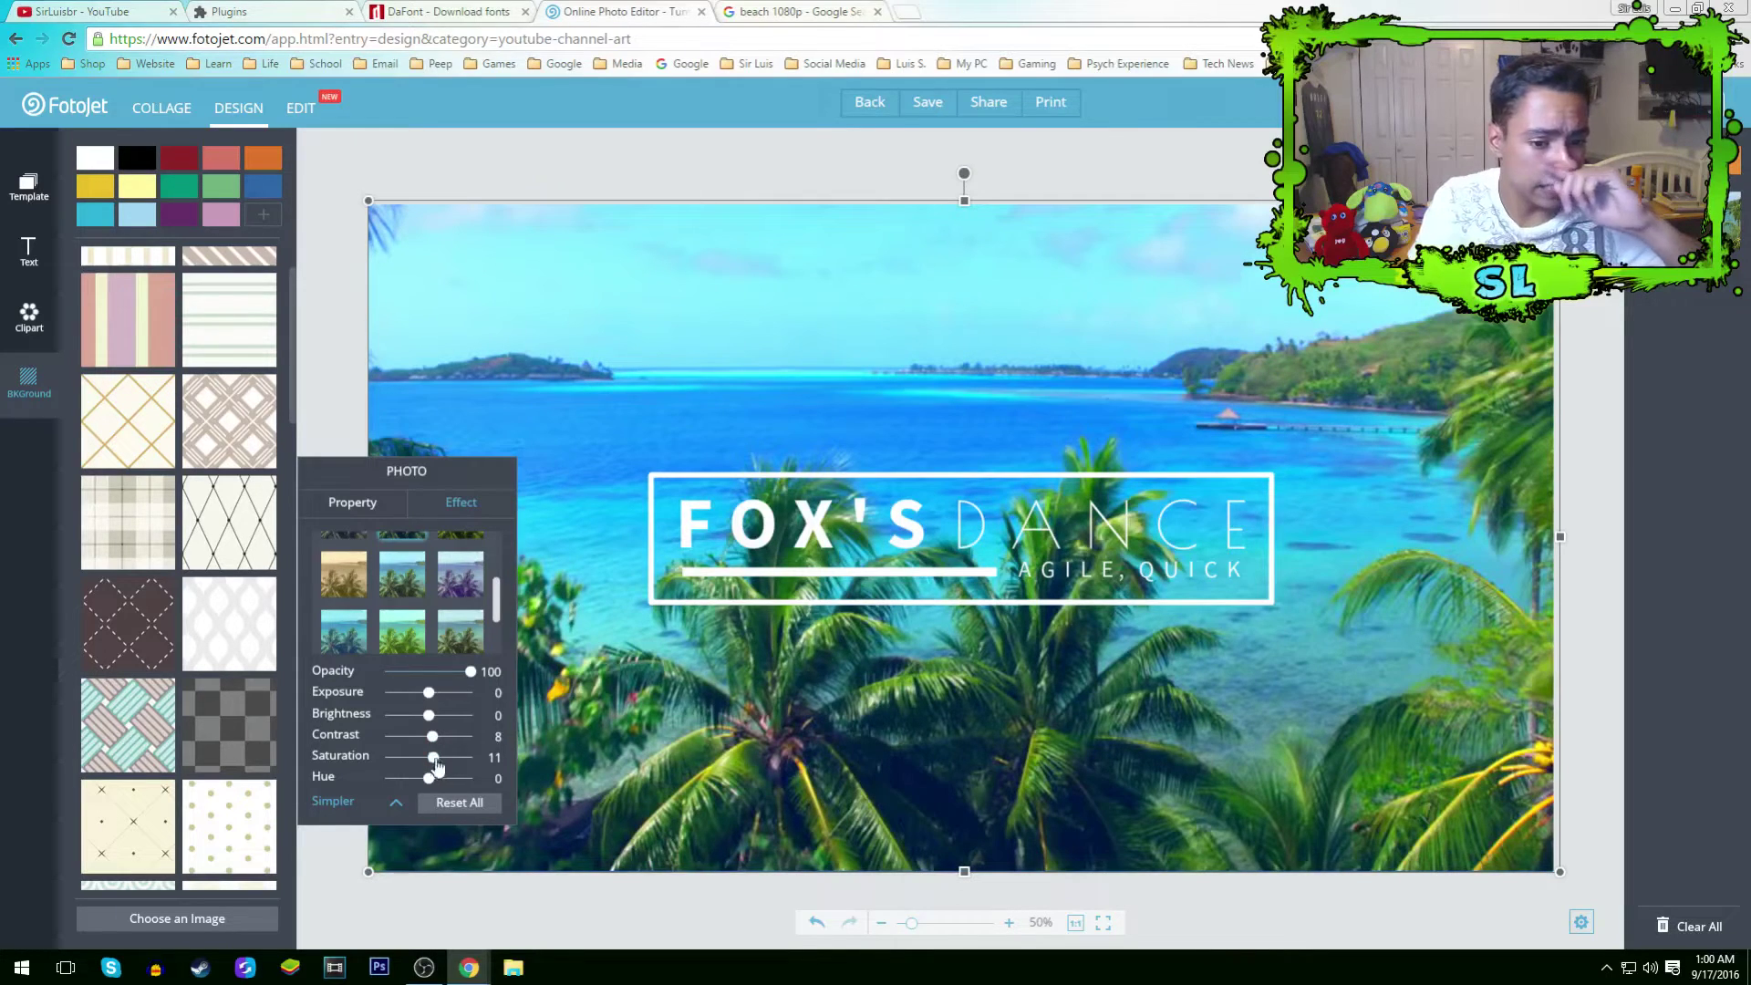
{"action": "left_click", "coordinate": [365, 509]}
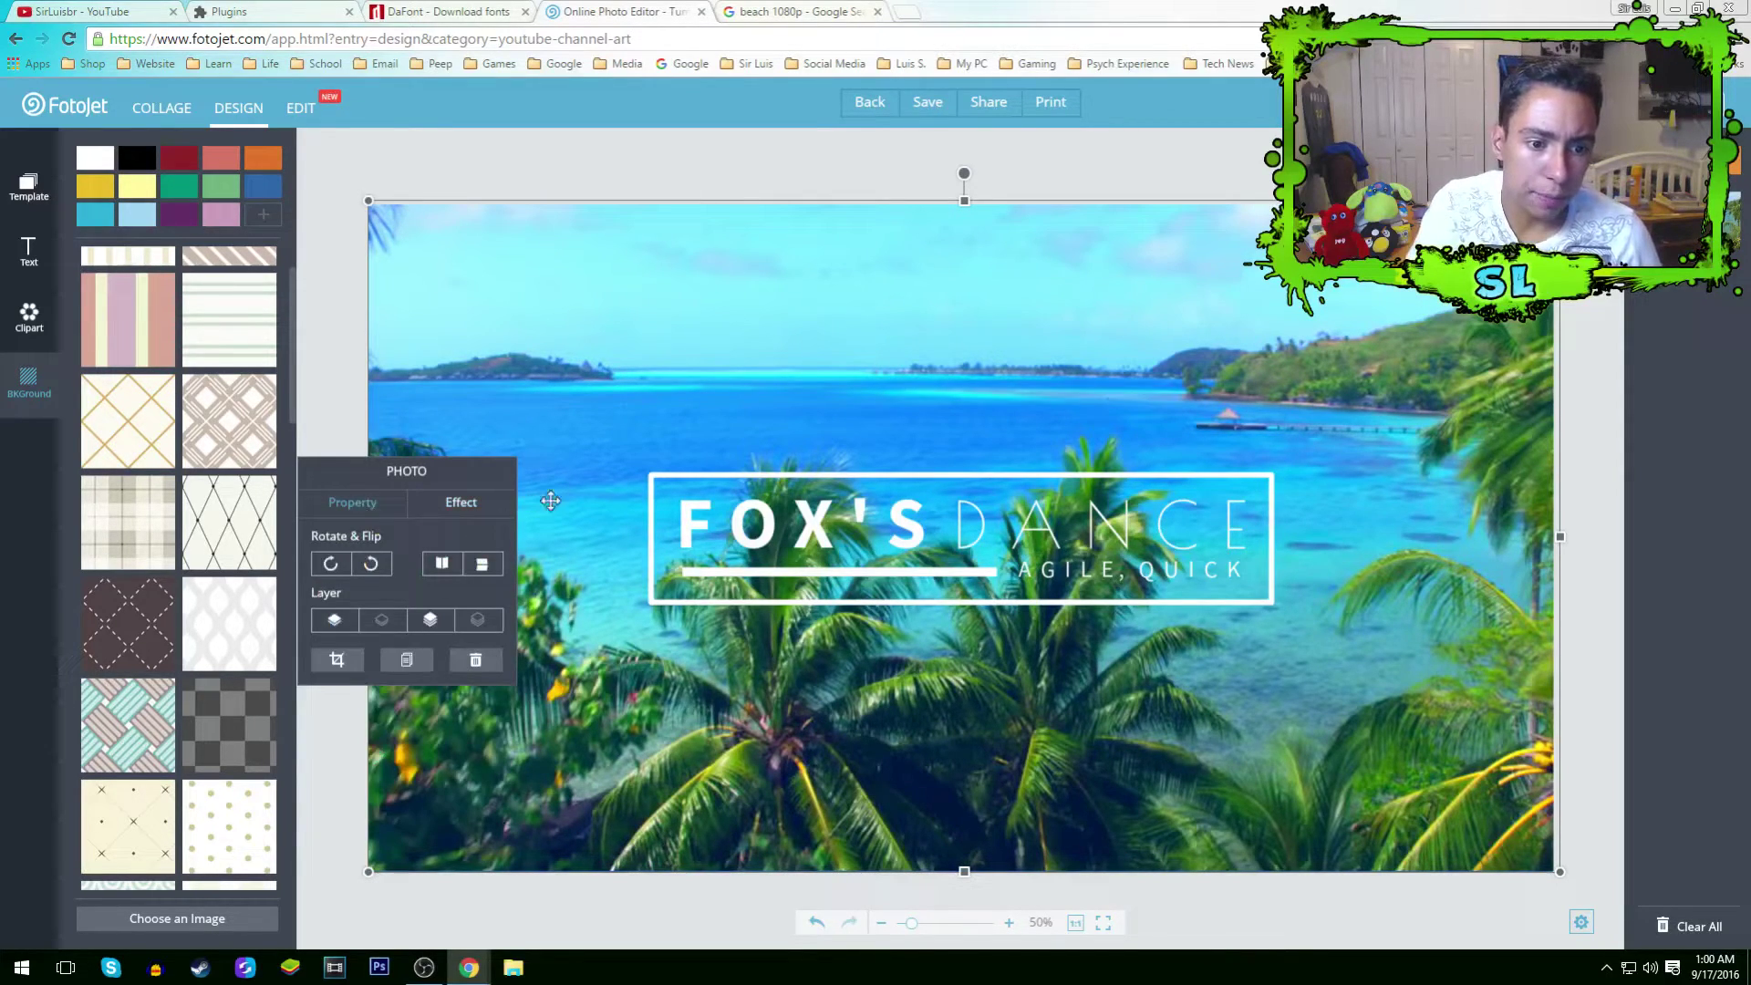
{"action": "left_click", "coordinate": [314, 713]}
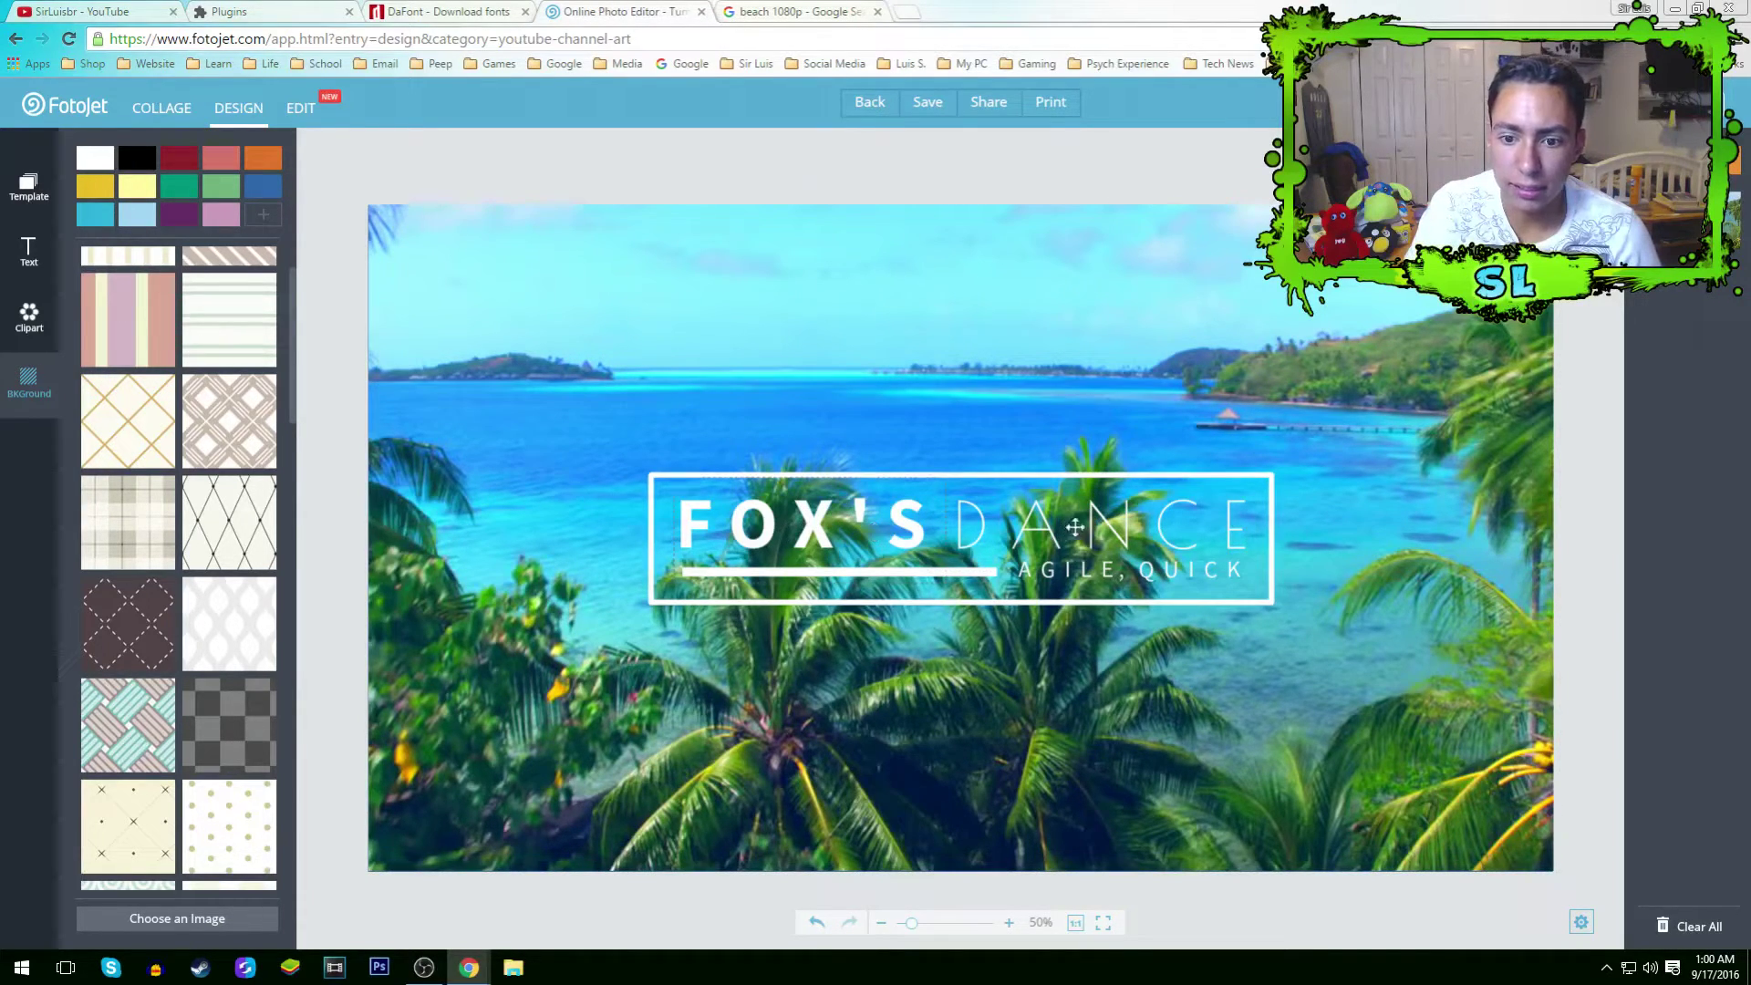
Clear the word DANCE from the title and keep the background photo aligned over the whole banner.
{"action": "left_click", "coordinate": [1236, 583]}
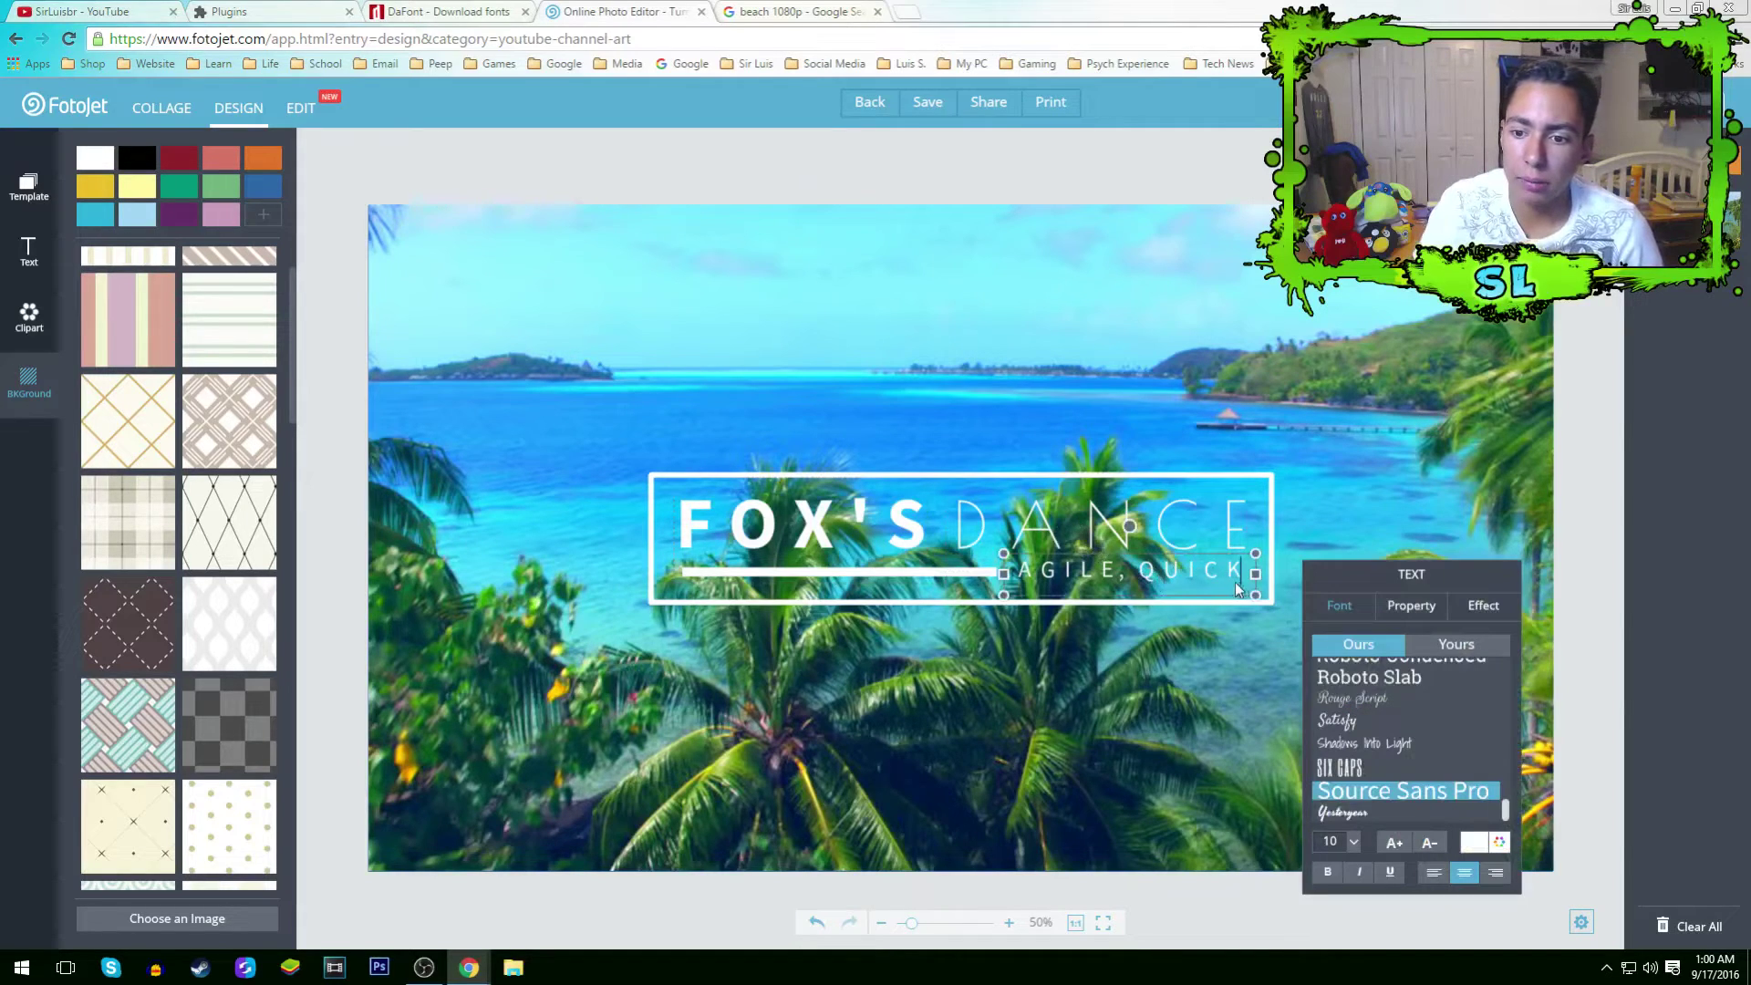
{"action": "left_click", "coordinate": [969, 575]}
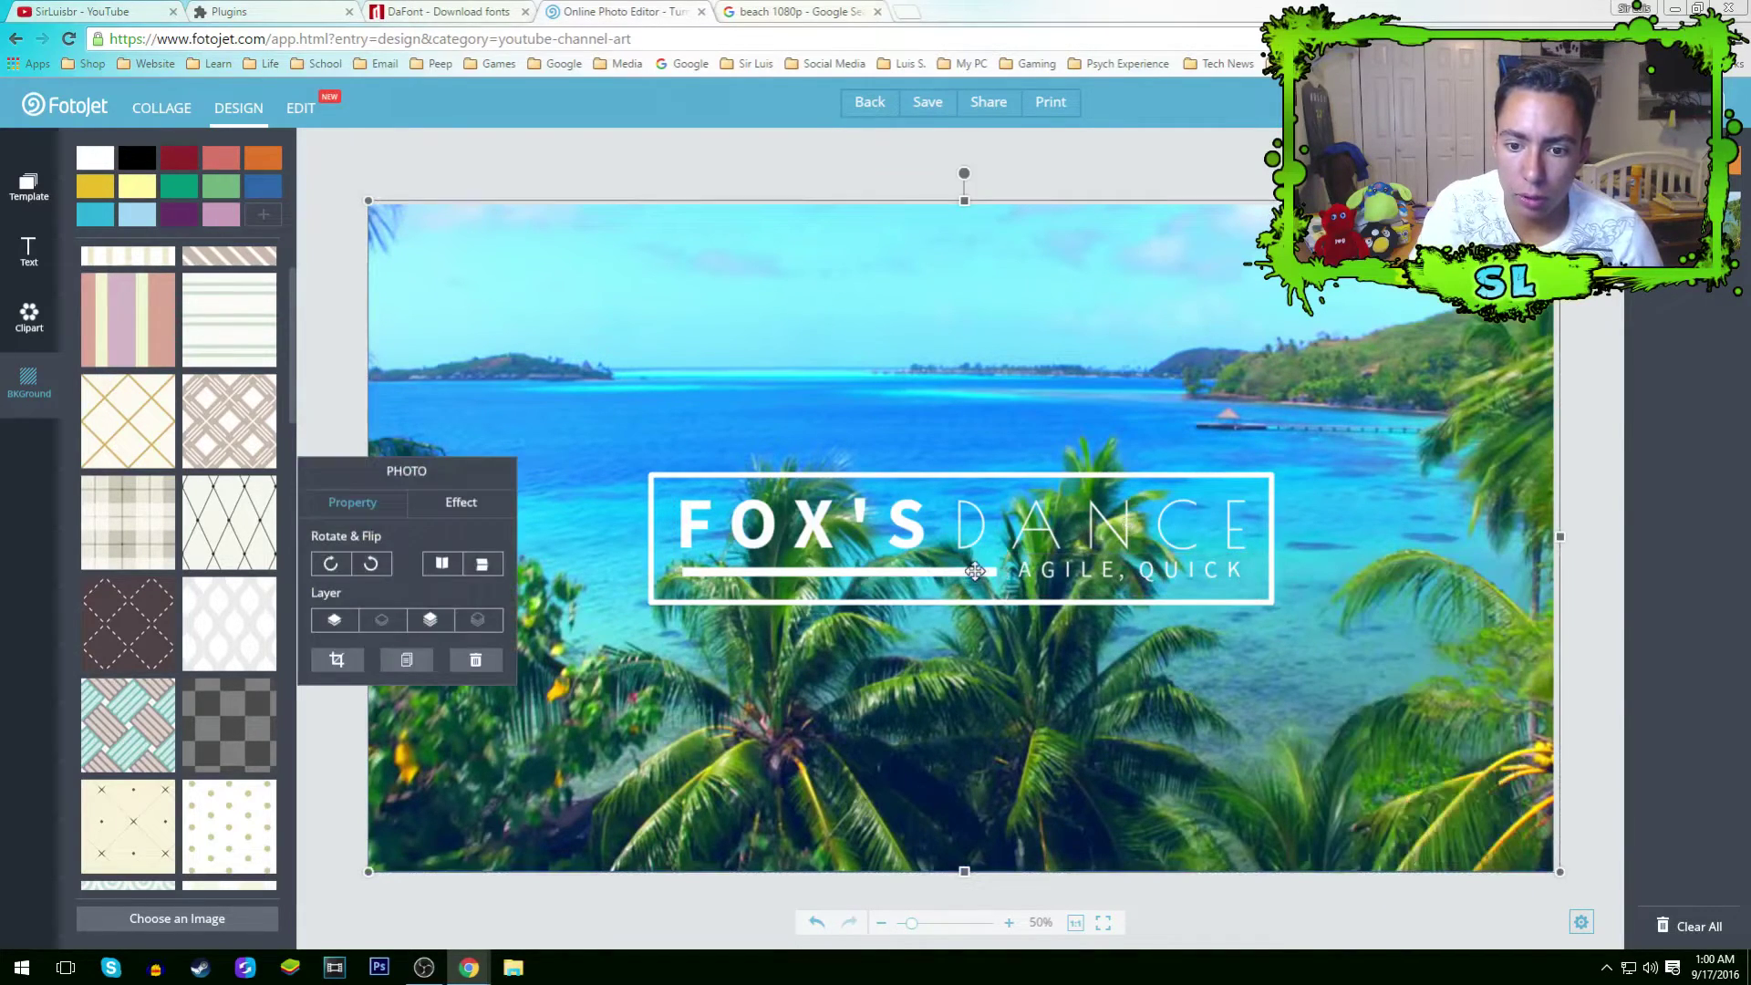
{"action": "left_click", "coordinate": [1017, 545]}
{"action": "left_click_drag", "start_coordinate": [956, 538], "coordinate": [1263, 536]}
{"action": "key", "text": "BackSpace"}
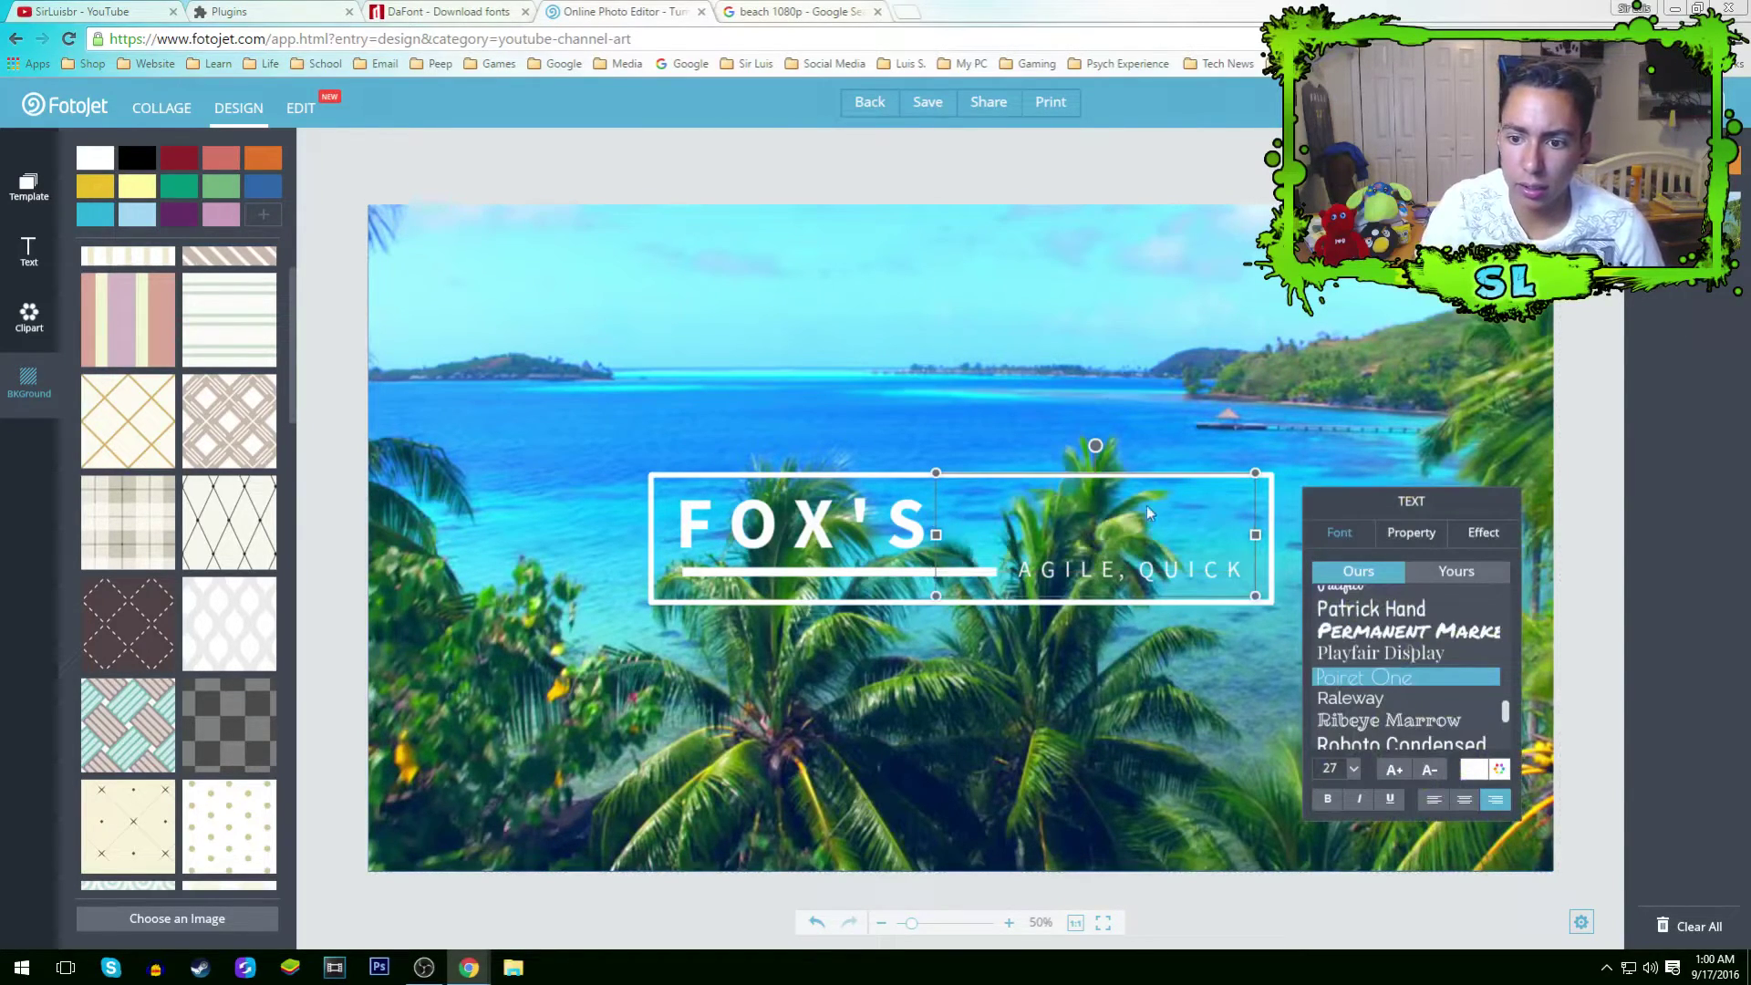
{"action": "left_click_drag", "start_coordinate": [1213, 598], "coordinate": [573, 788]}
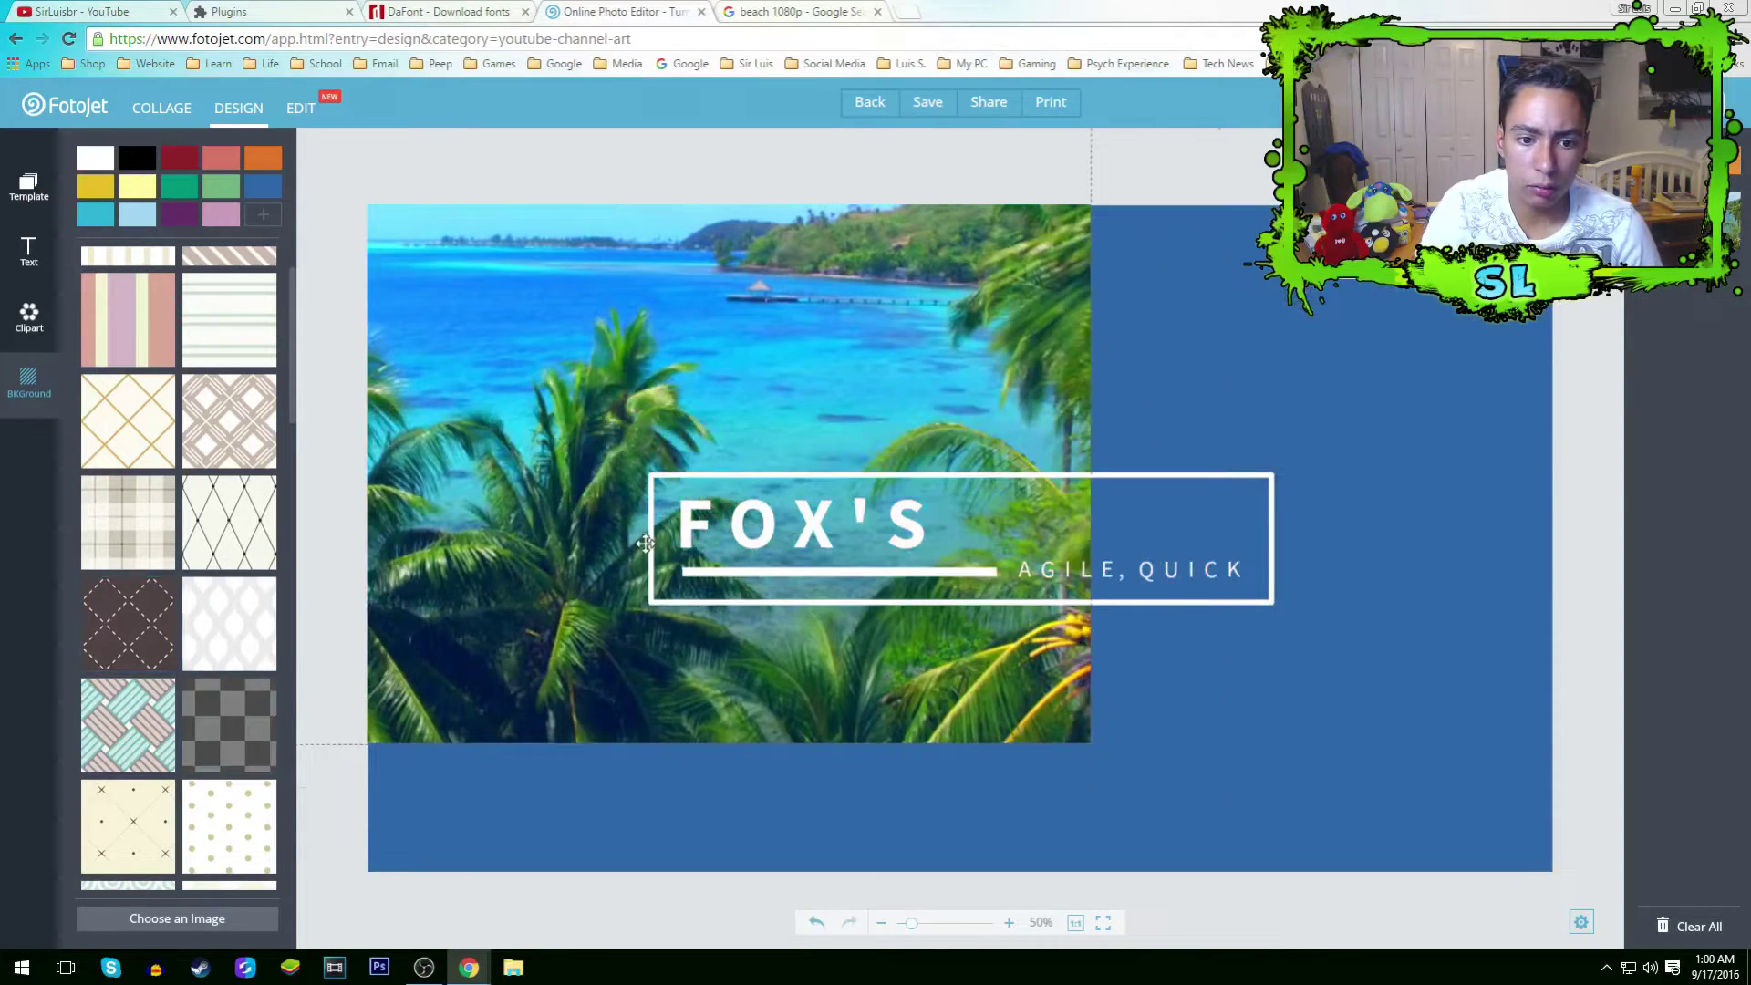
{"action": "left_click_drag", "start_coordinate": [1073, 675], "coordinate": [1021, 670]}
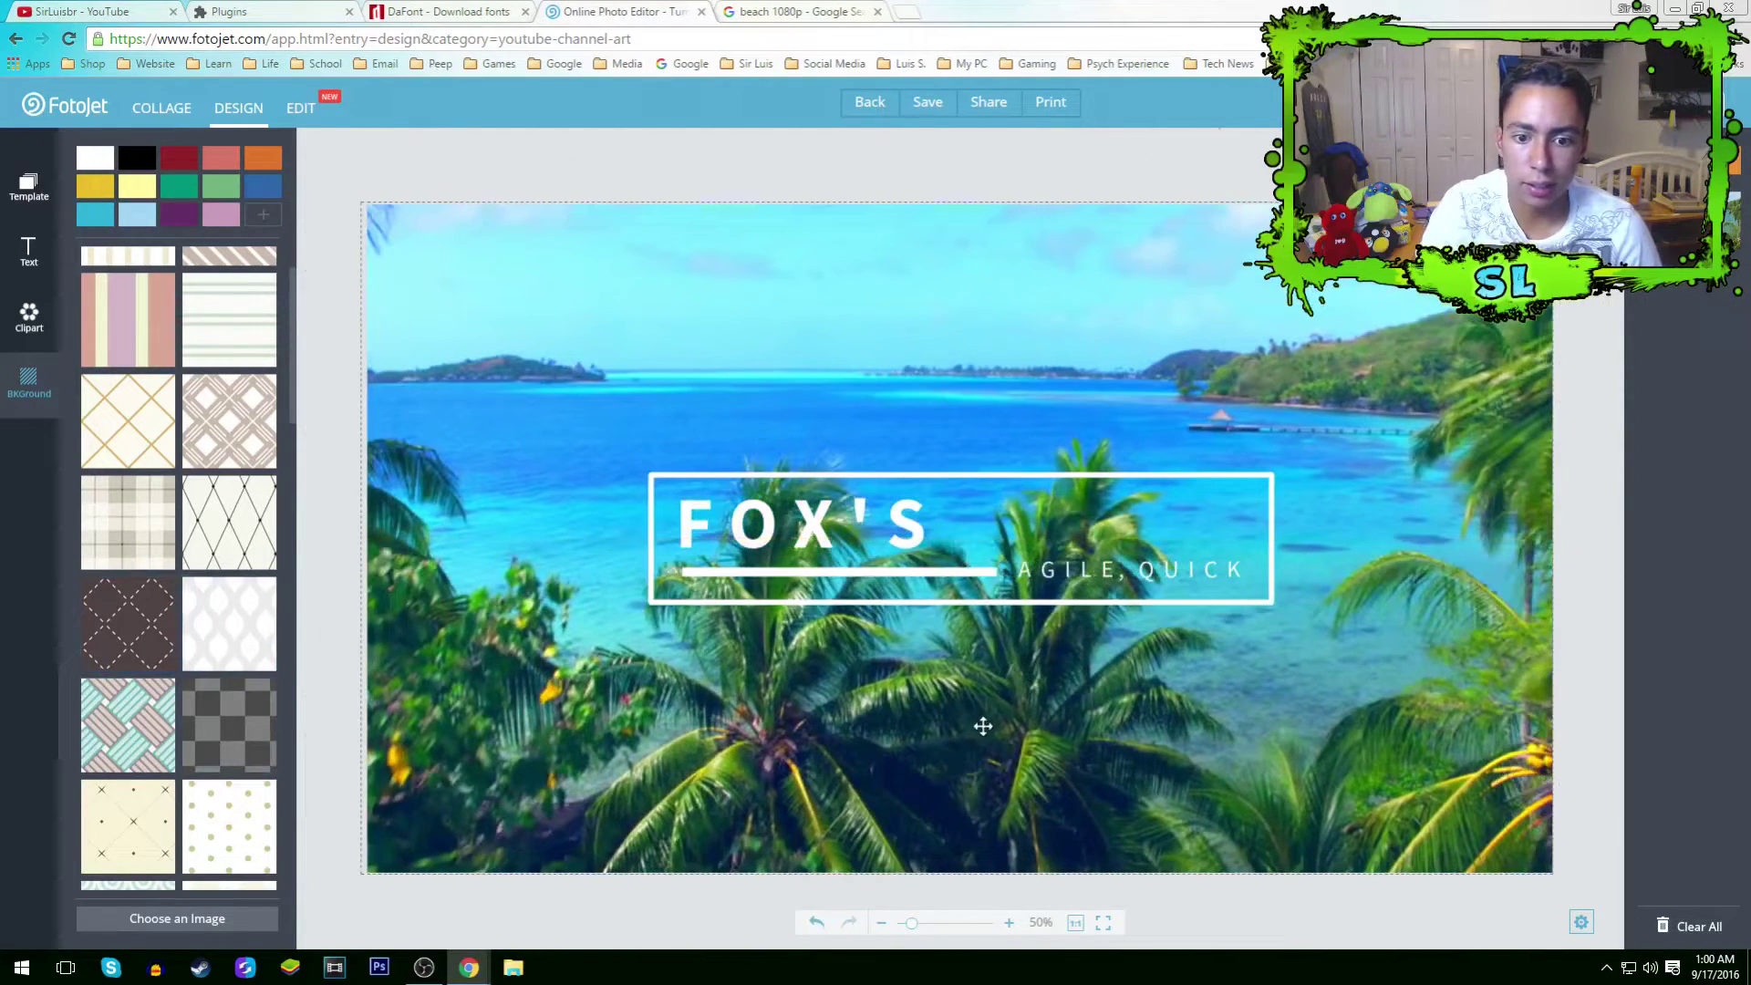
Move the white underline down to the frame's lower edge and centre the AGILE, QUICK tagline just above it.
{"action": "left_click", "coordinate": [1092, 568]}
{"action": "left_click_drag", "start_coordinate": [945, 571], "coordinate": [1035, 601]}
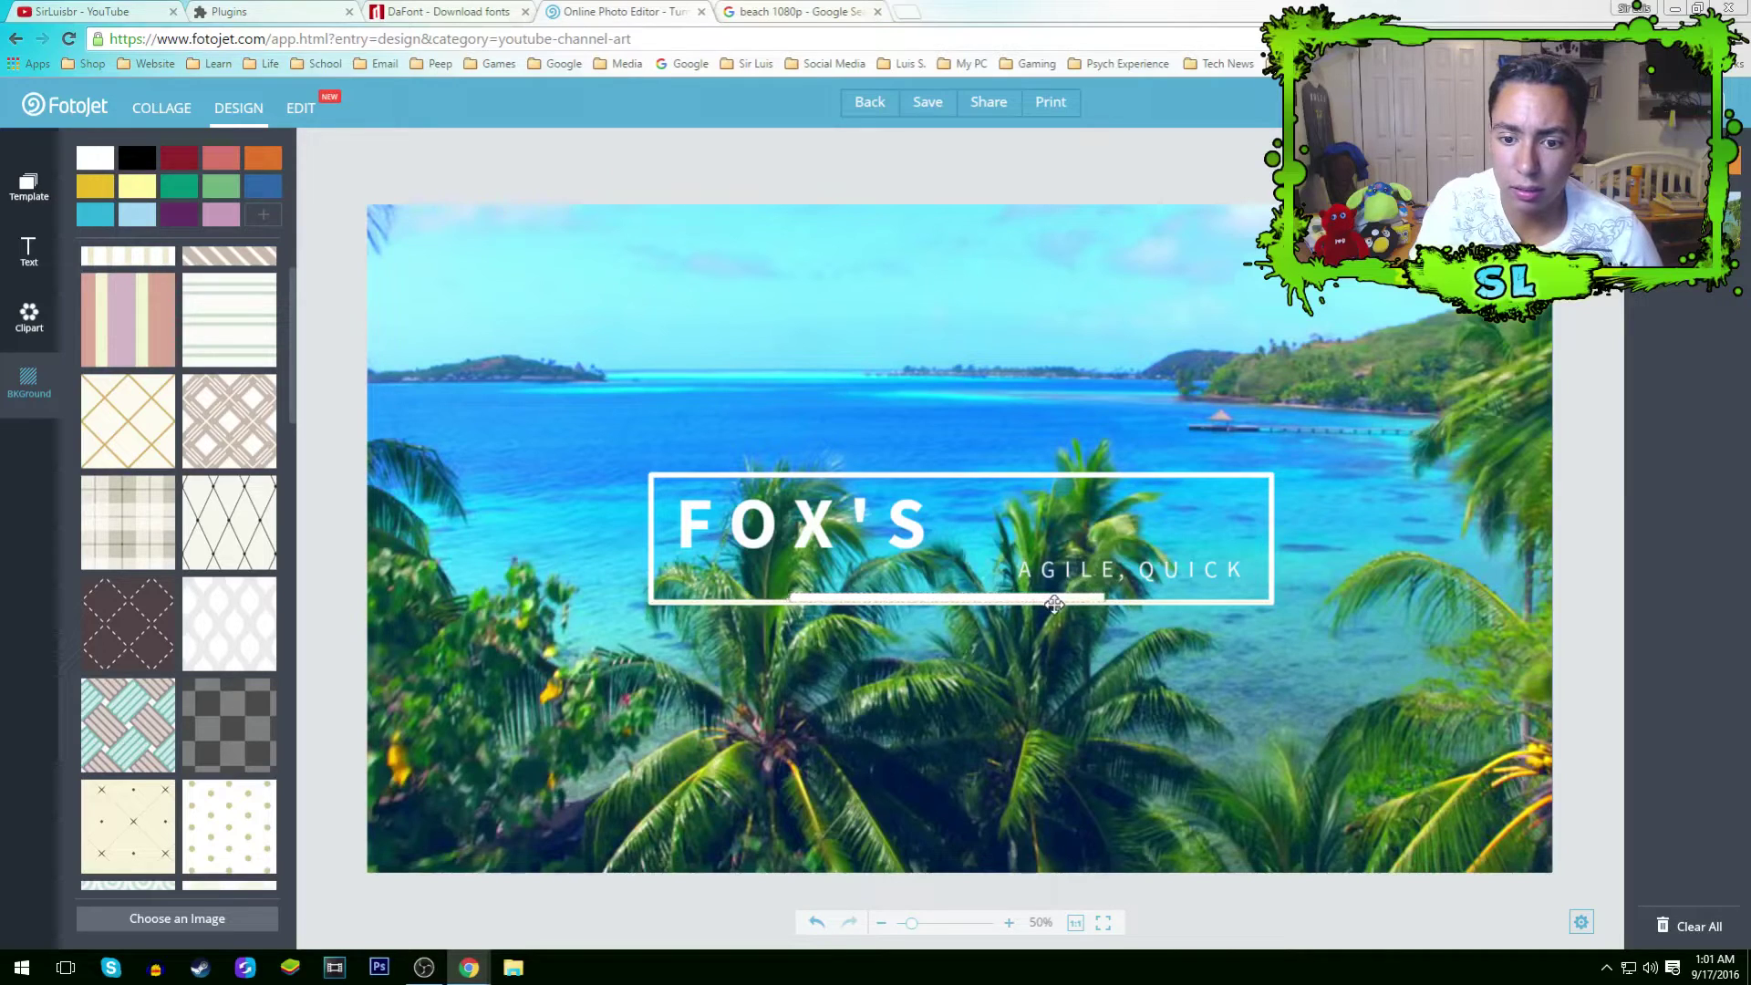
{"action": "left_click", "coordinate": [1138, 571]}
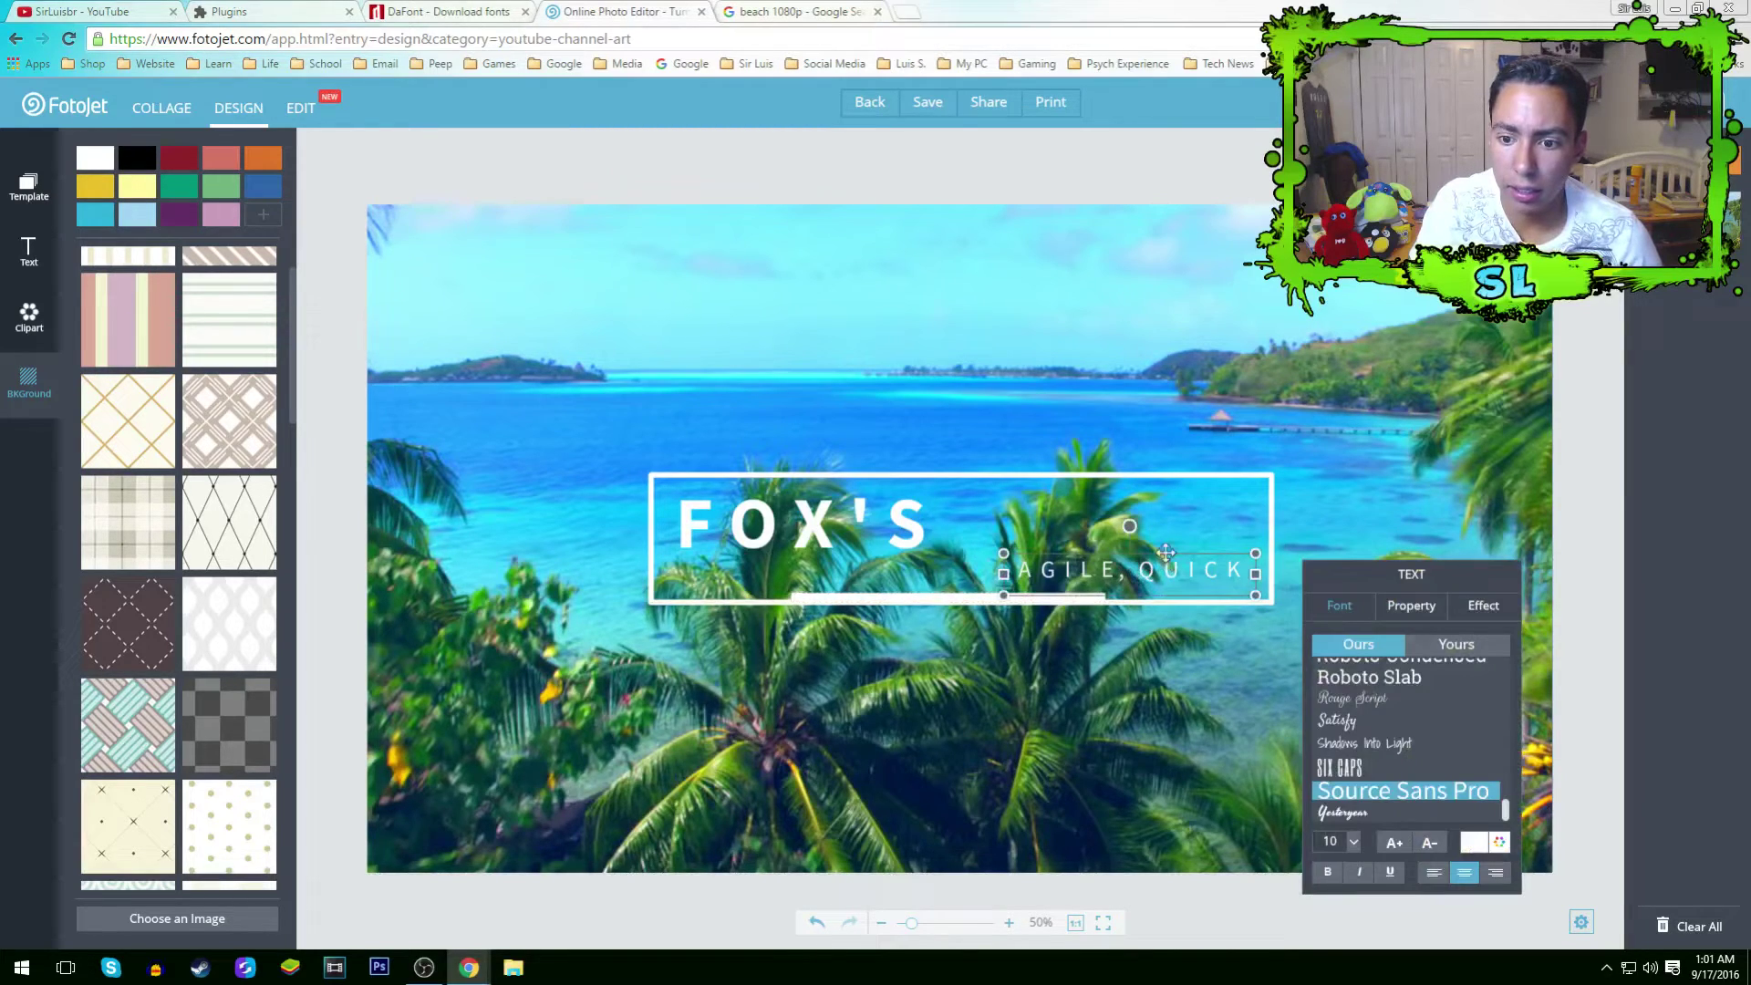
{"action": "left_click_drag", "start_coordinate": [1180, 550], "coordinate": [1001, 567]}
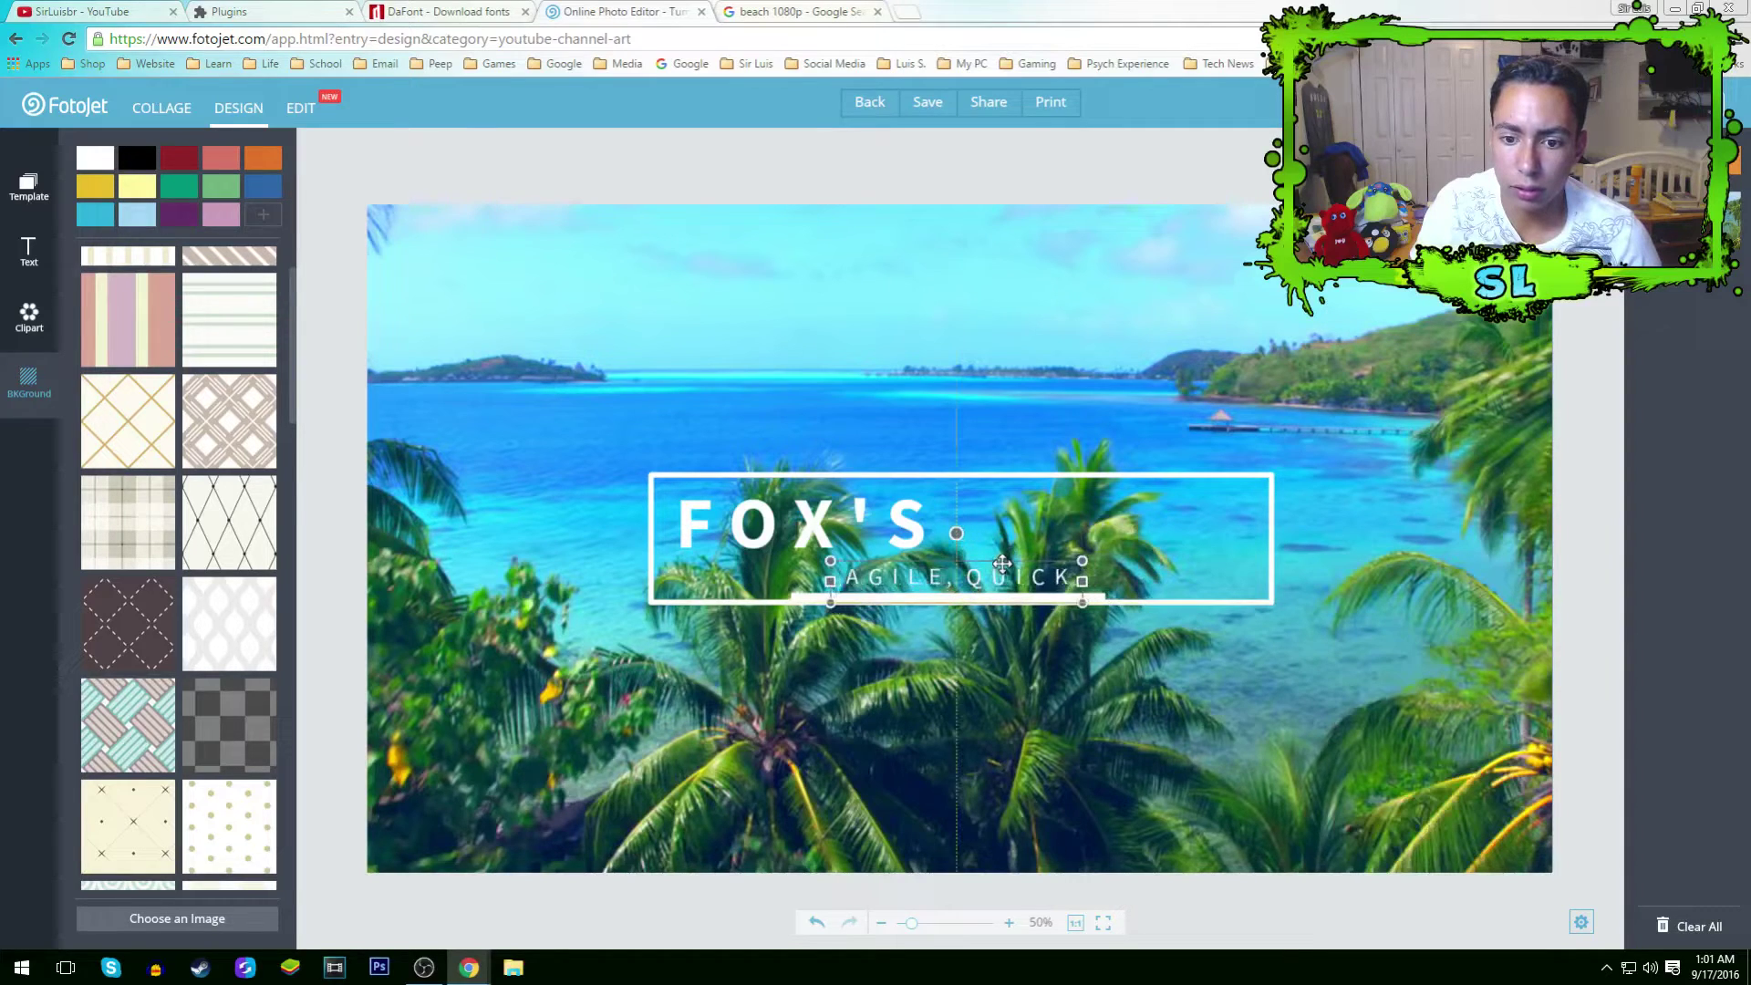
Centre the FOX'S title above the tagline and replace its text with the channel name.
{"action": "left_click", "coordinate": [846, 518]}
{"action": "left_click_drag", "start_coordinate": [849, 533], "coordinate": [986, 540]}
{"action": "left_click", "coordinate": [1054, 548]}
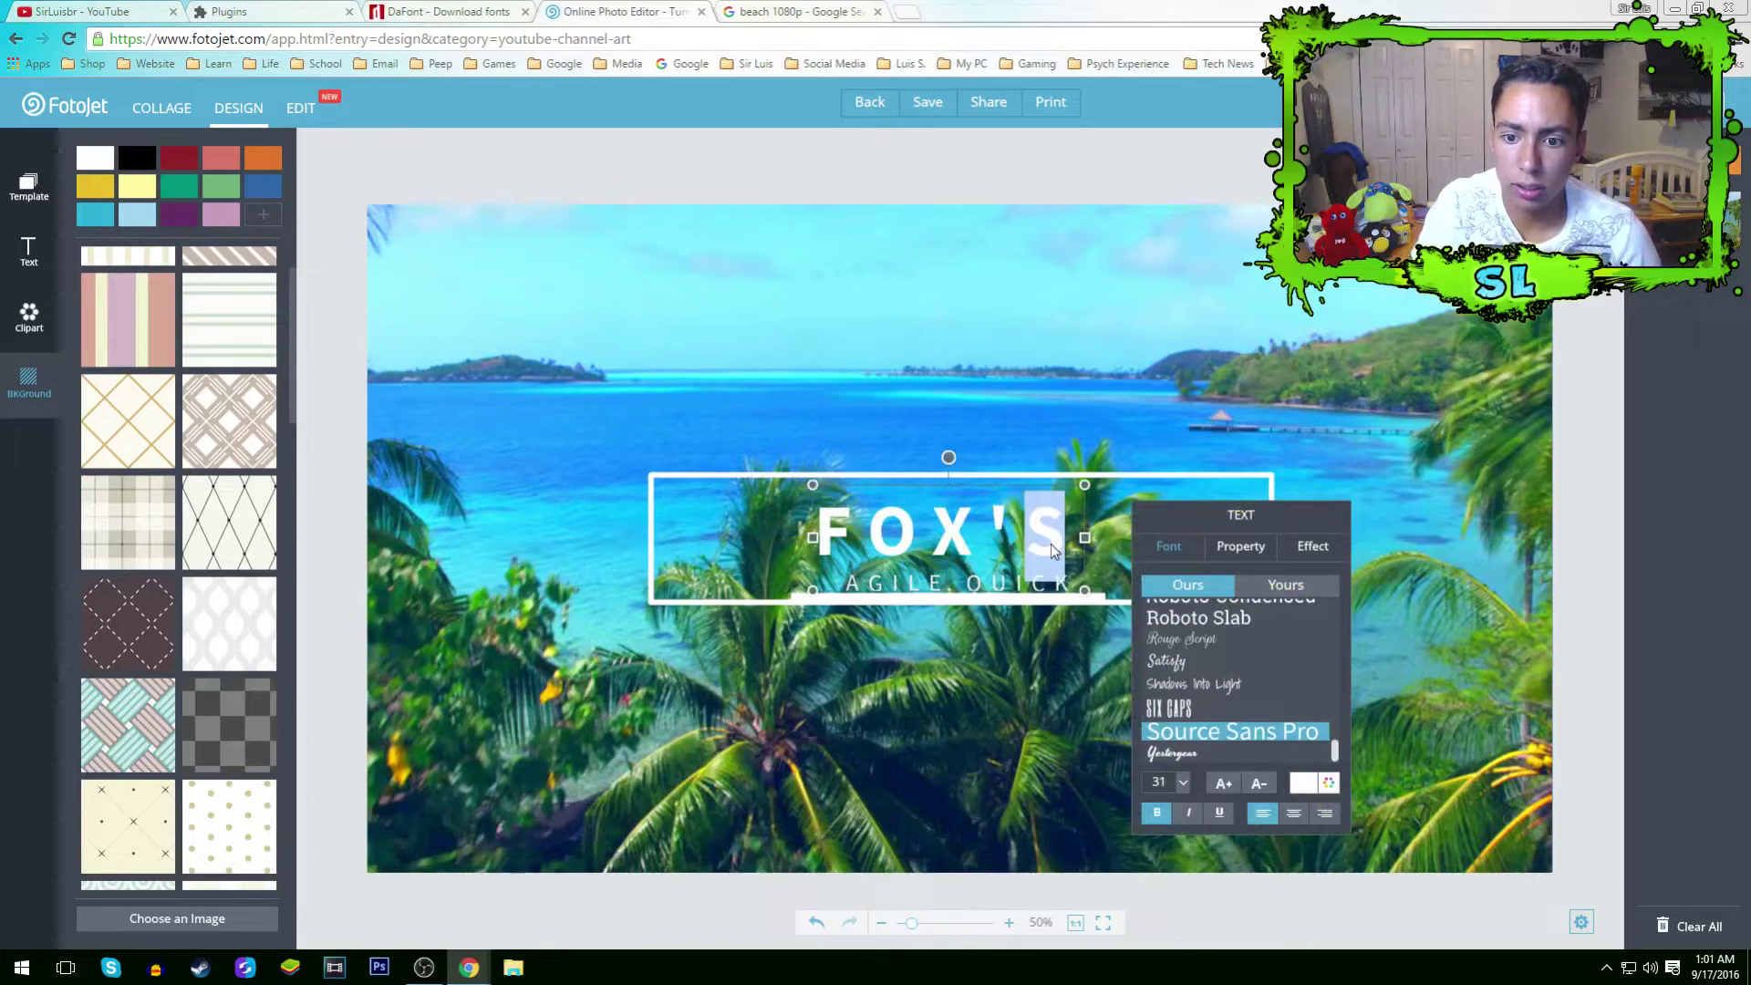
{"action": "left_click", "coordinate": [1058, 545]}
{"action": "left_click_drag", "start_coordinate": [1065, 544], "coordinate": [814, 544]}
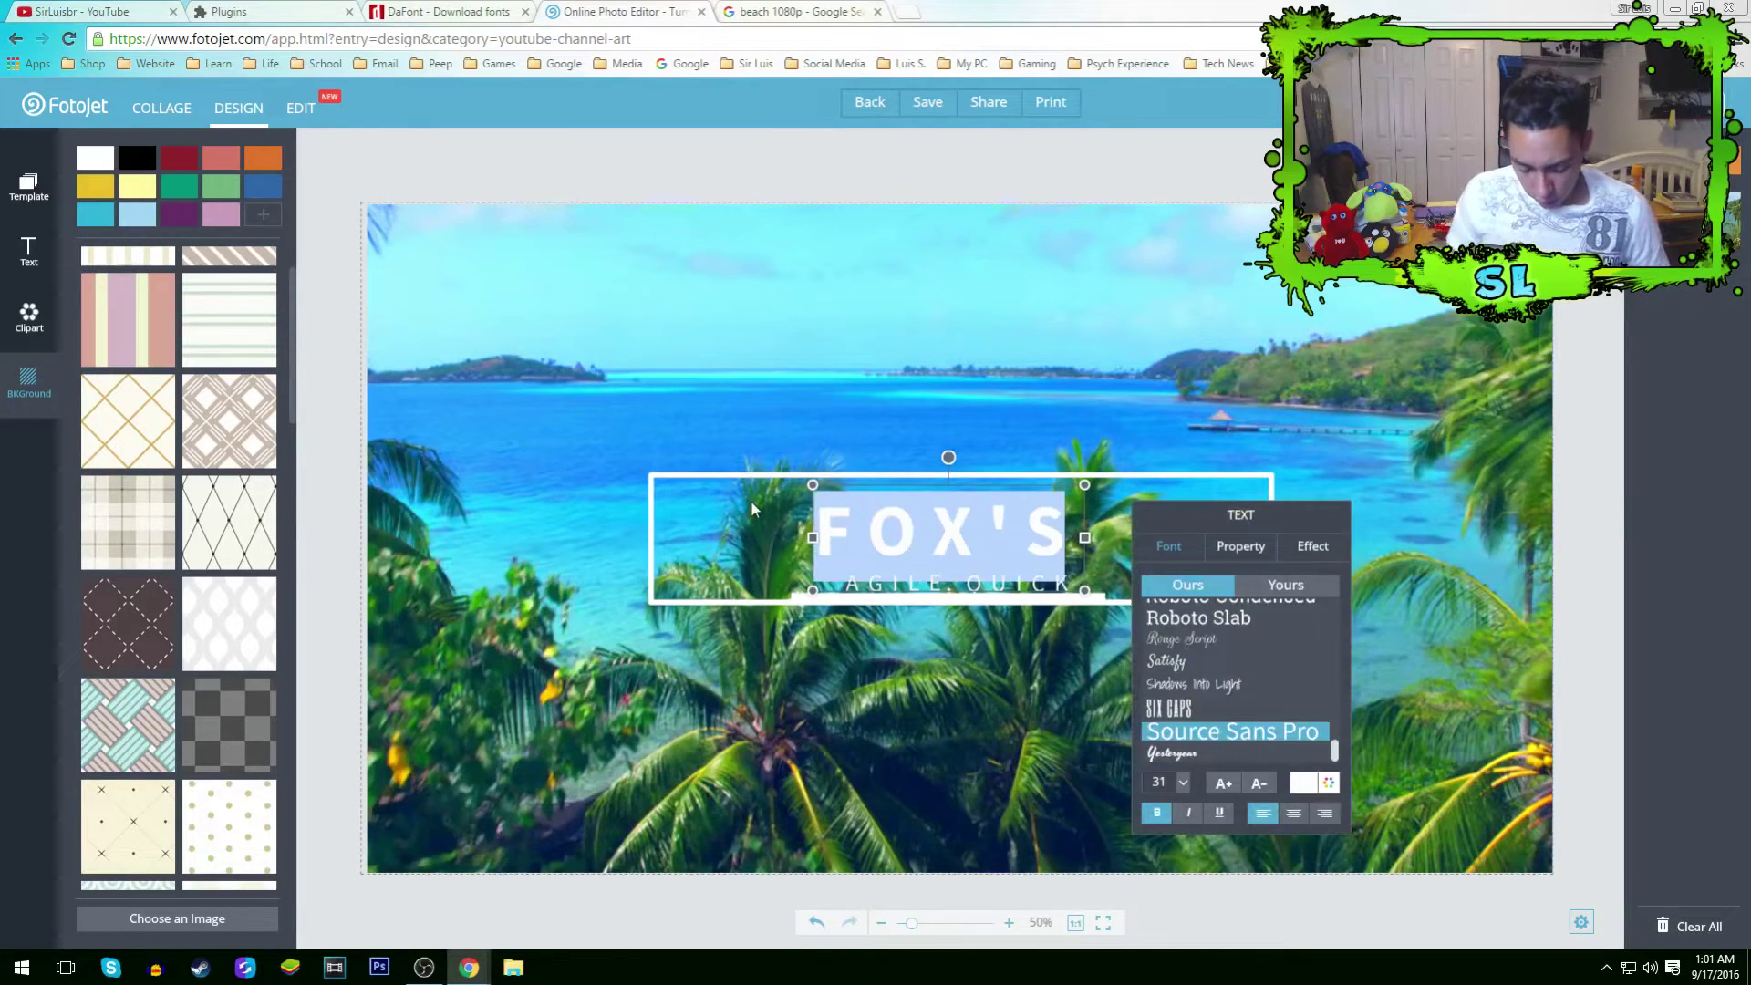
{"action": "type", "text": "Sir Luis"}
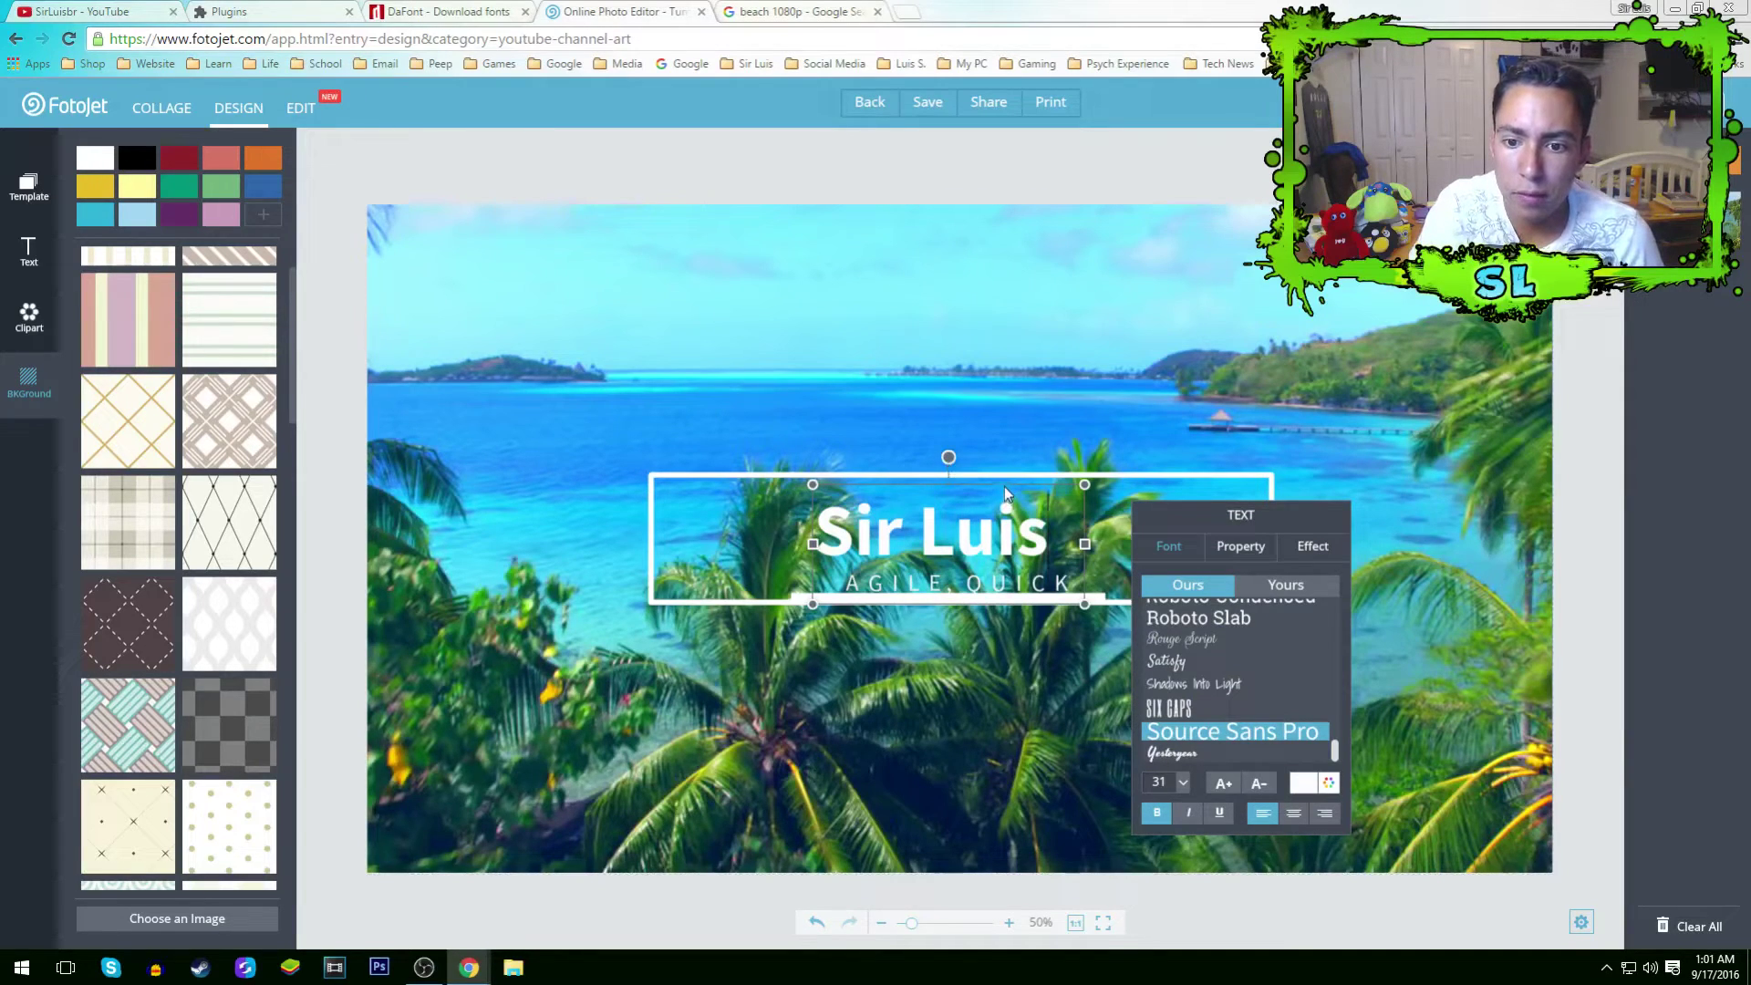
{"action": "left_click_drag", "start_coordinate": [1004, 485], "coordinate": [1047, 505]}
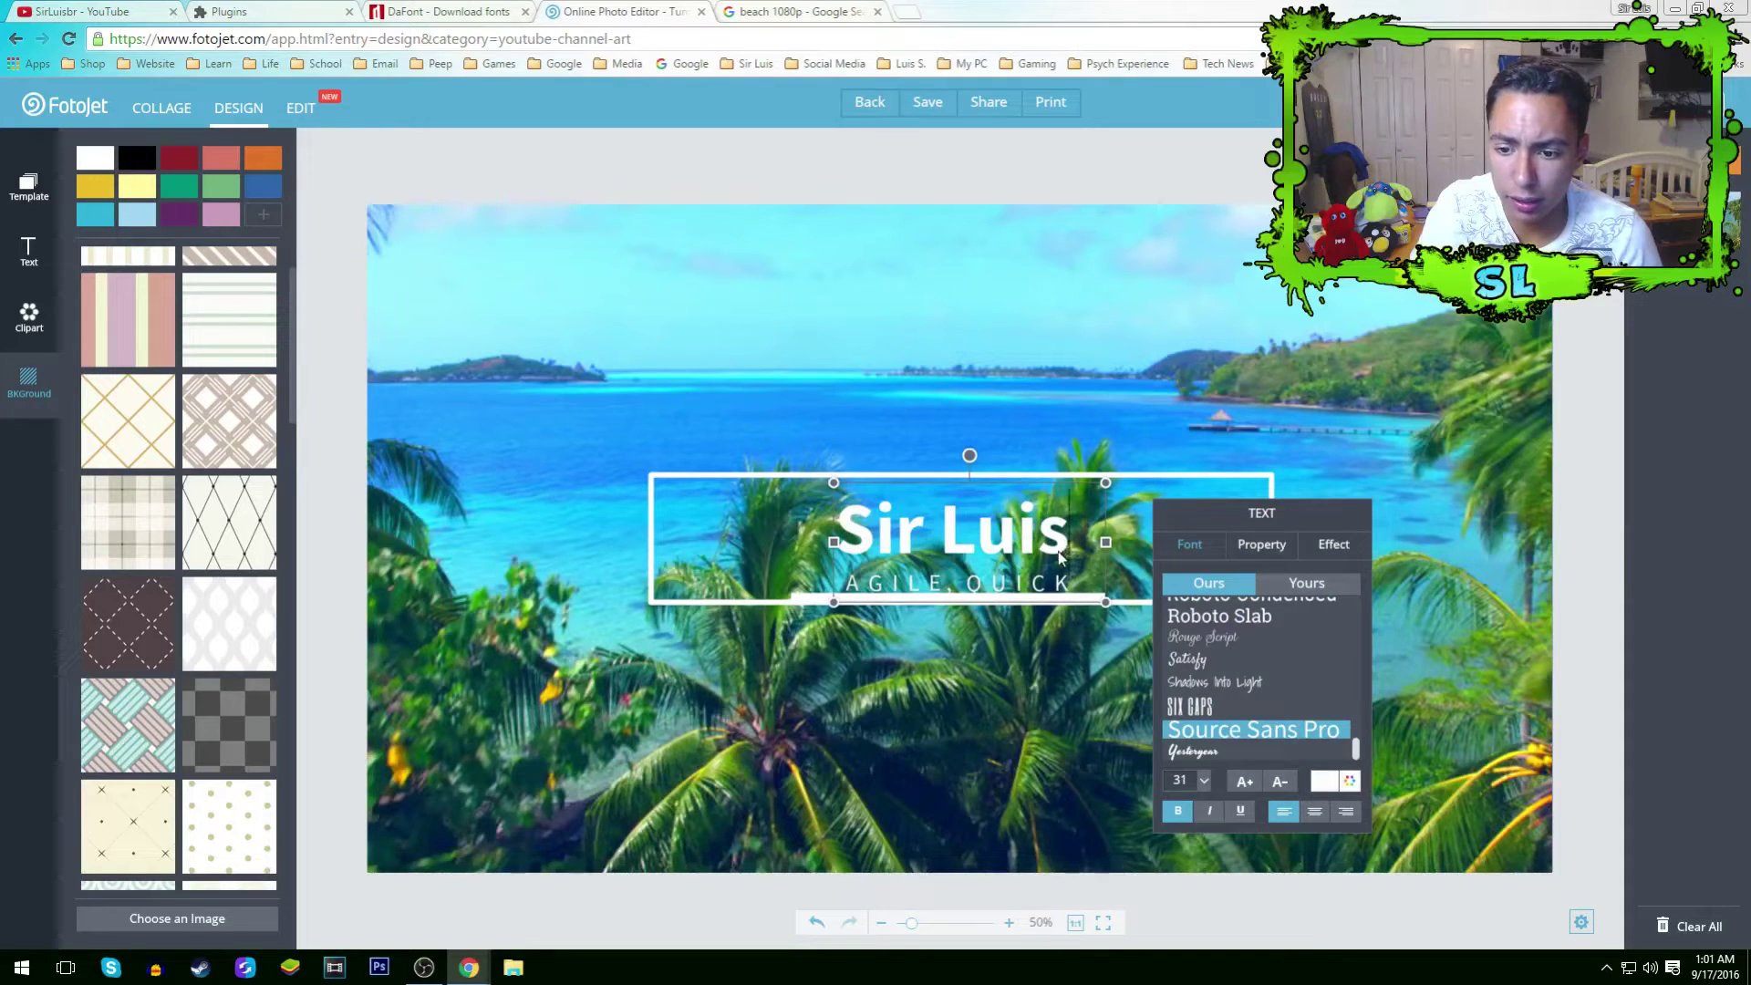
Replace the tagline text with "best ytber ever" and nudge it slightly upward.
{"action": "left_click_drag", "start_coordinate": [1042, 588], "coordinate": [811, 595]}
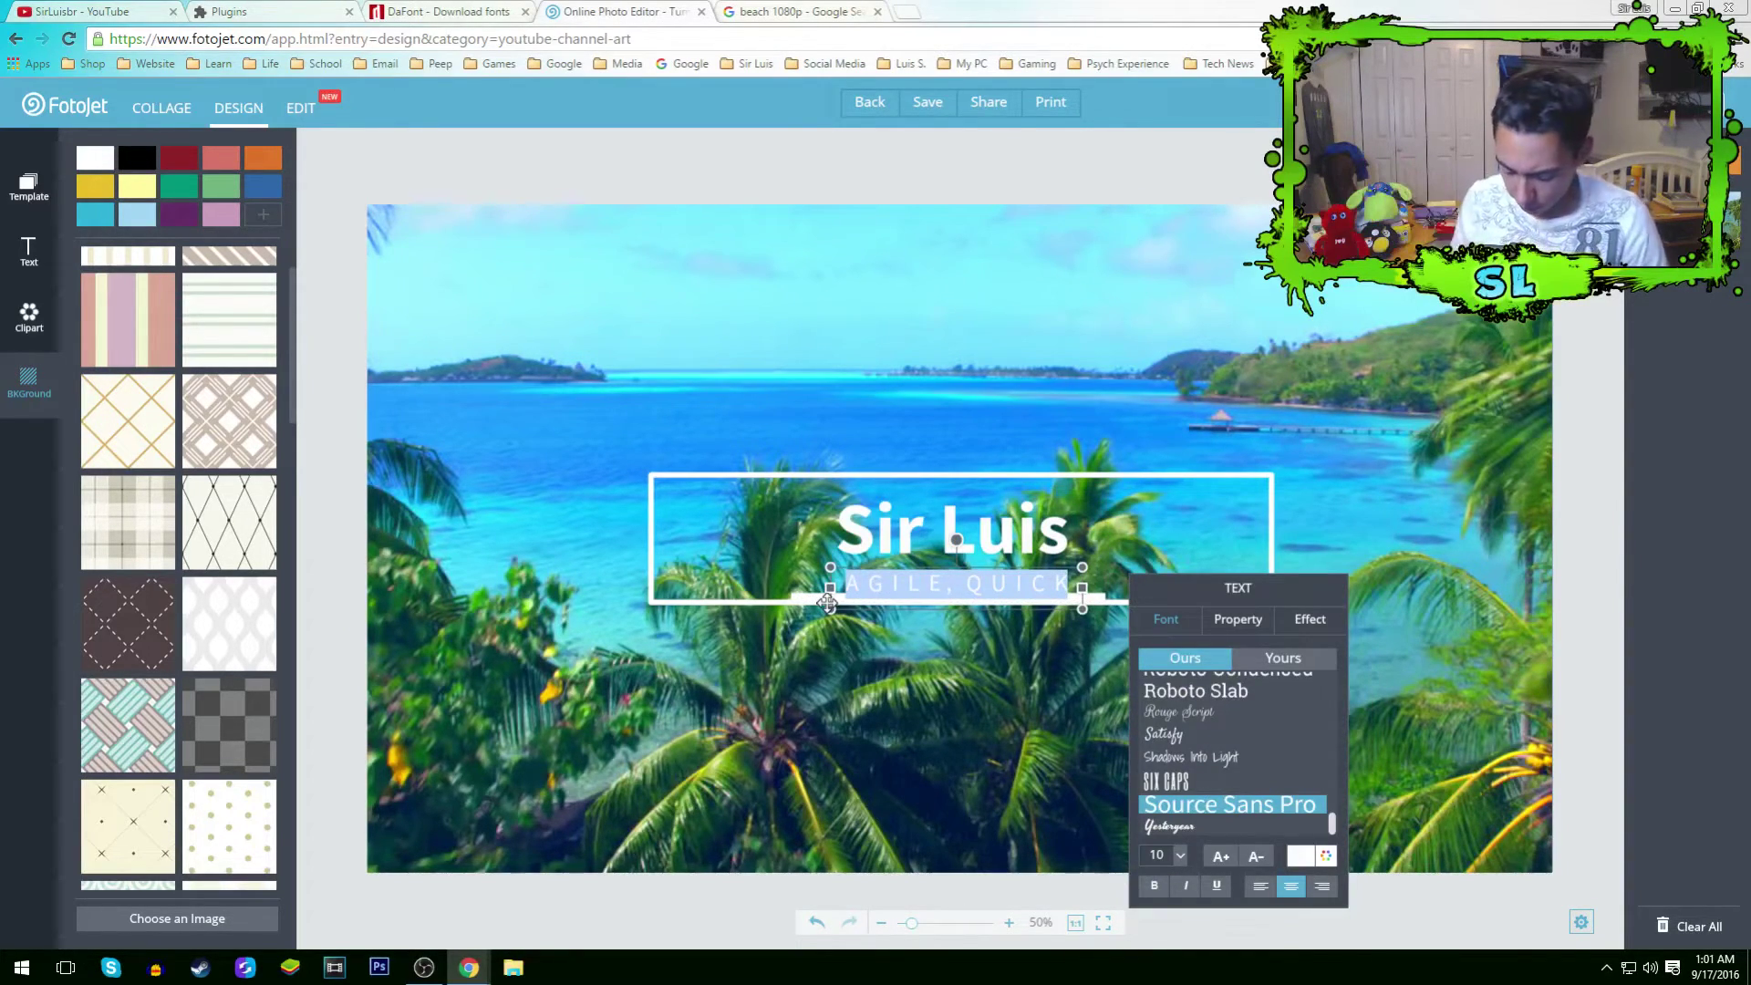
{"action": "key", "text": "BackSpace"}
{"action": "type", "text": "best"}
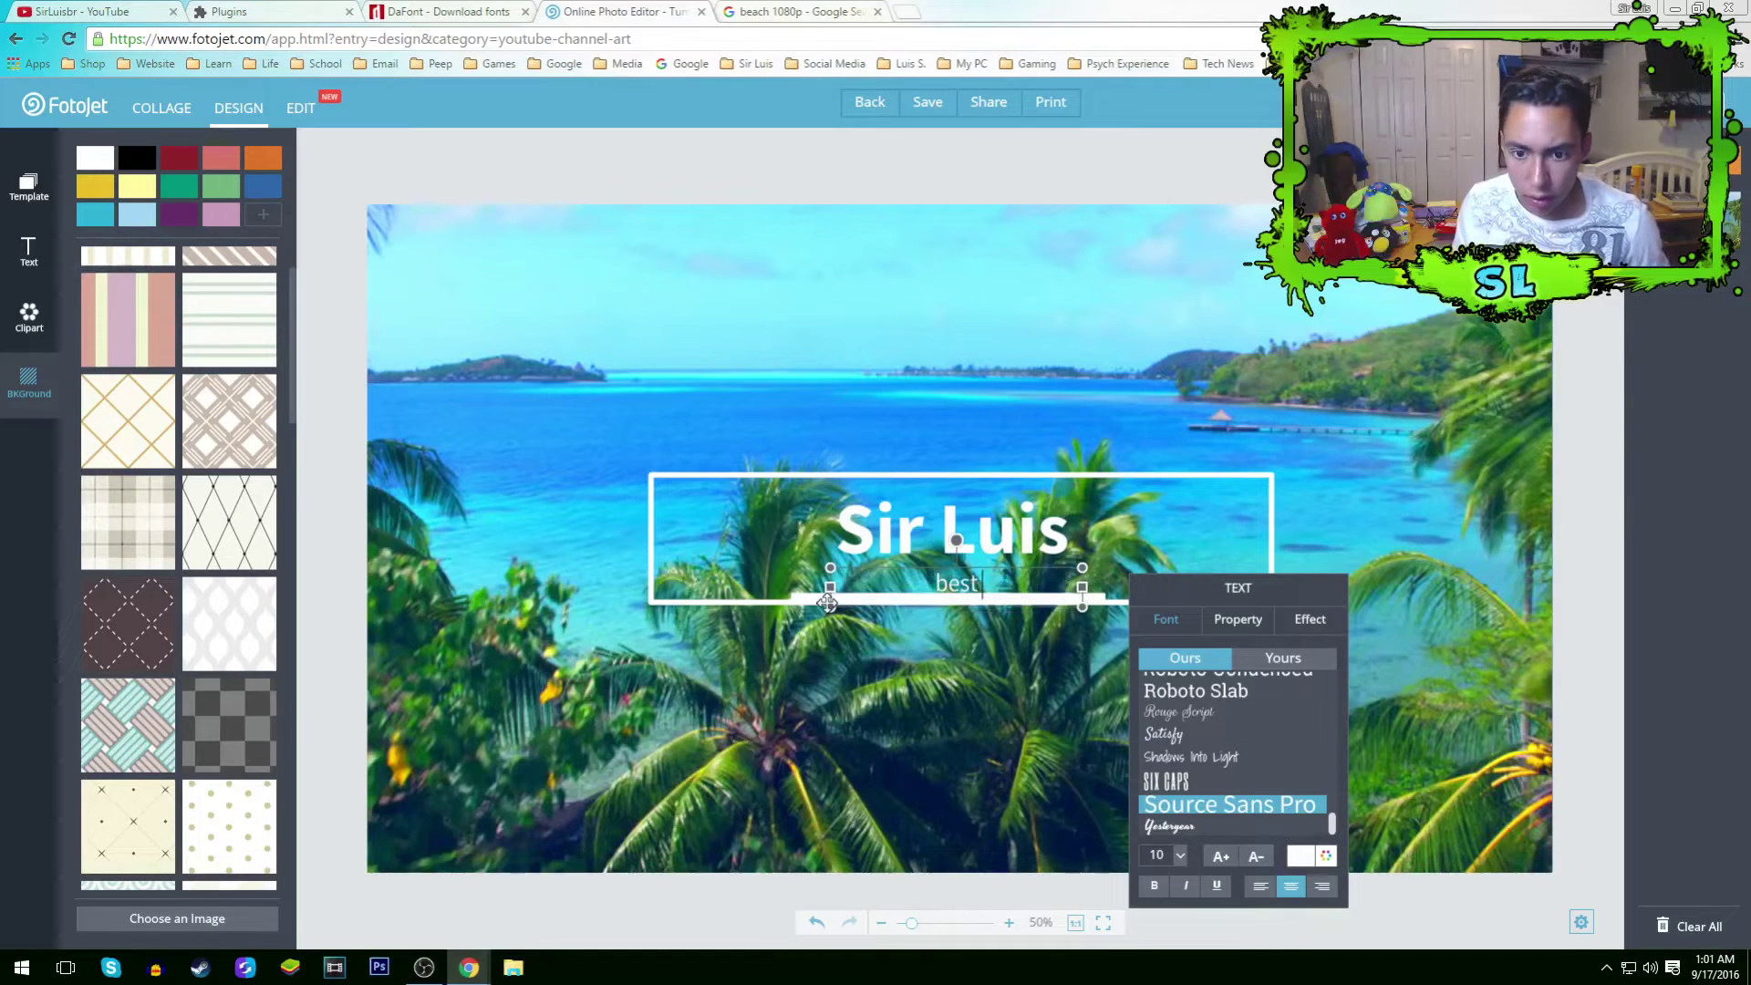
{"action": "type", "text": " ytber"}
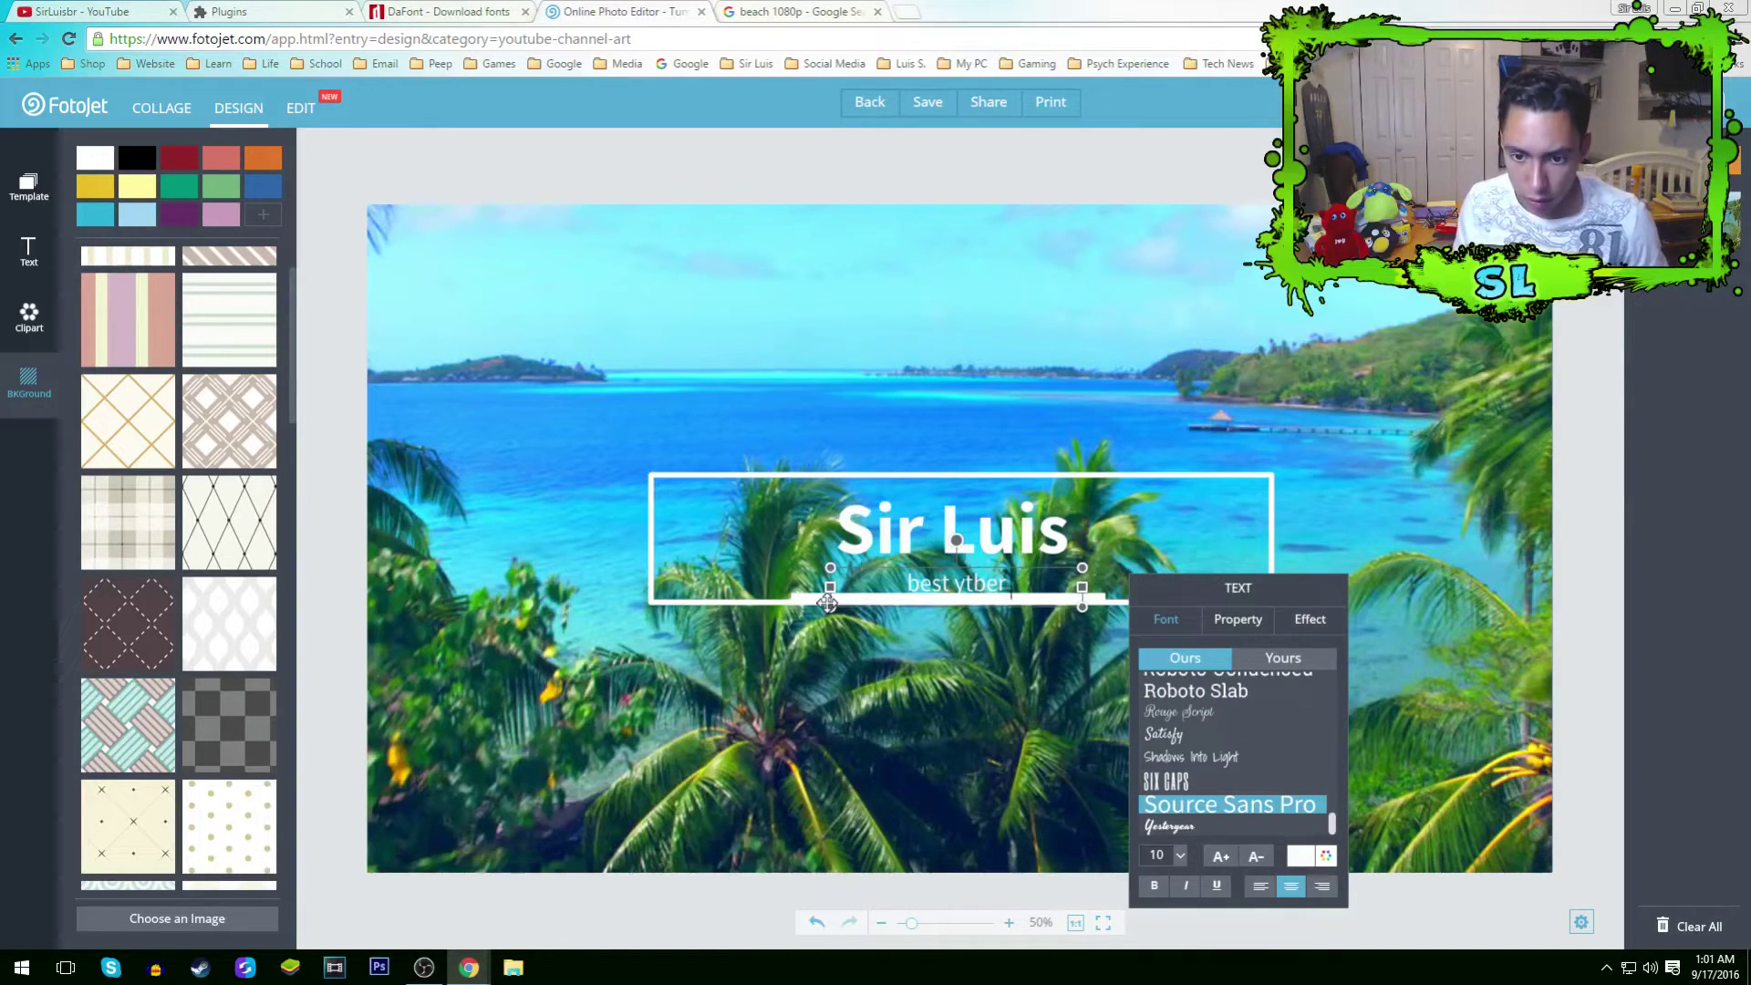
{"action": "type", "text": " ever"}
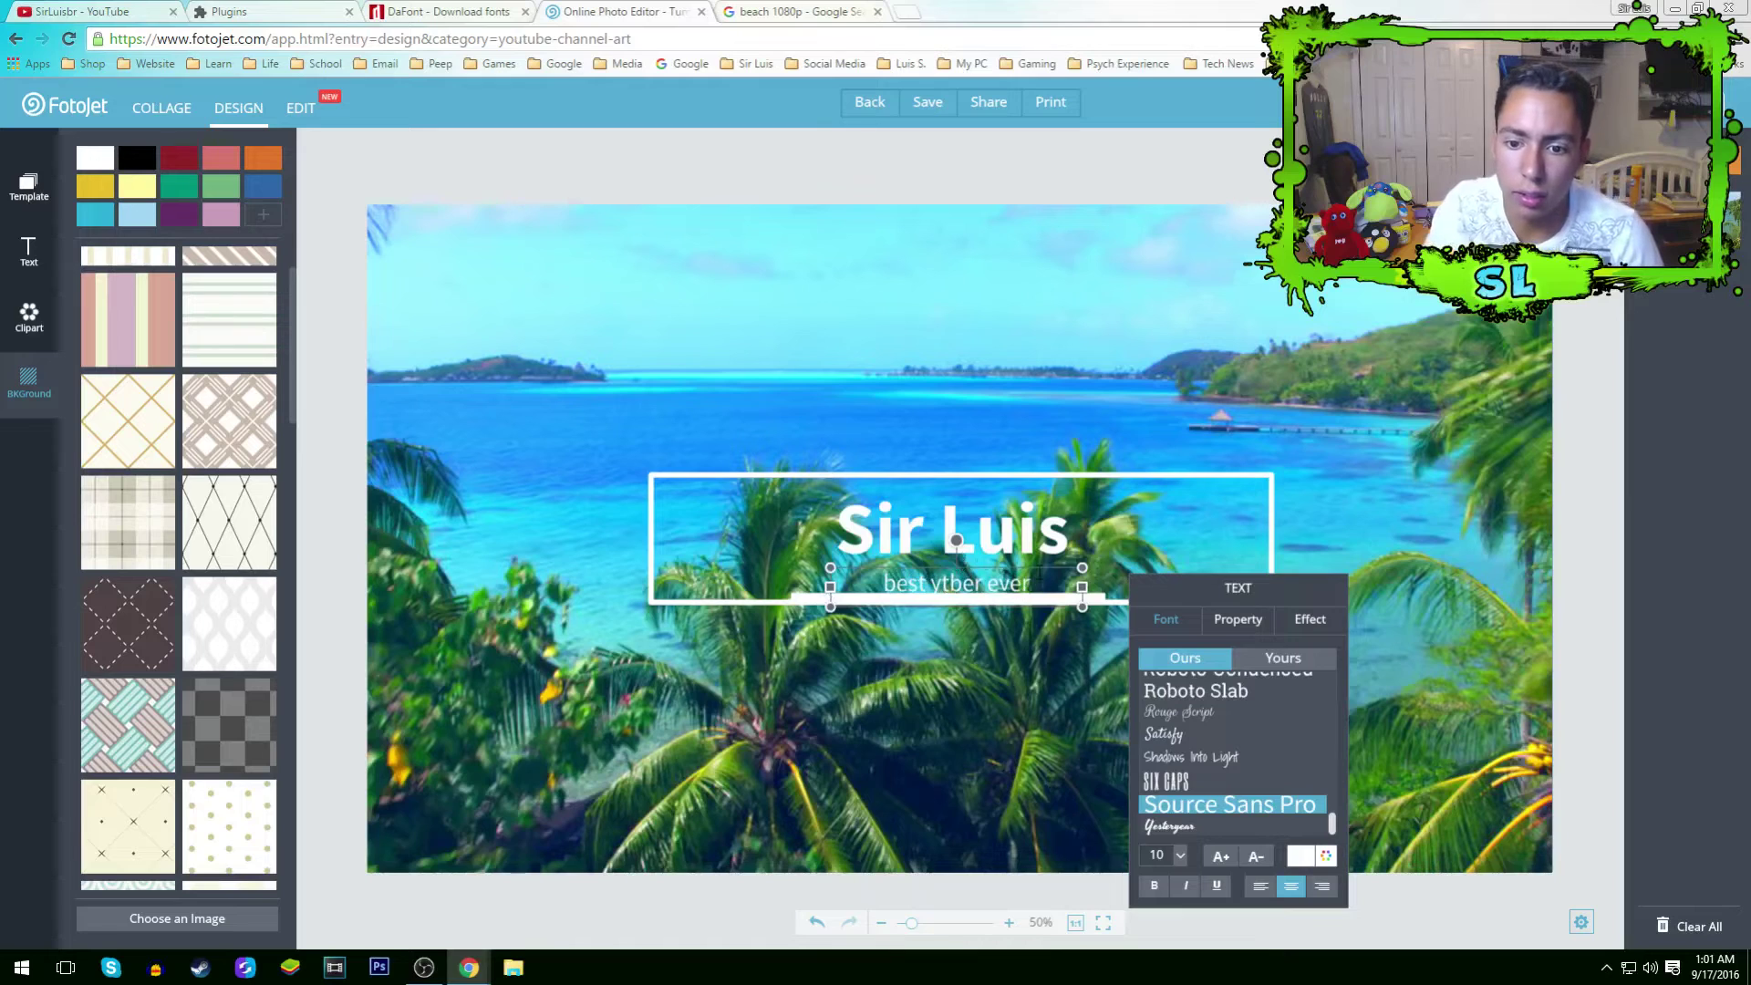
{"action": "left_click_drag", "start_coordinate": [1045, 562], "coordinate": [1043, 560]}
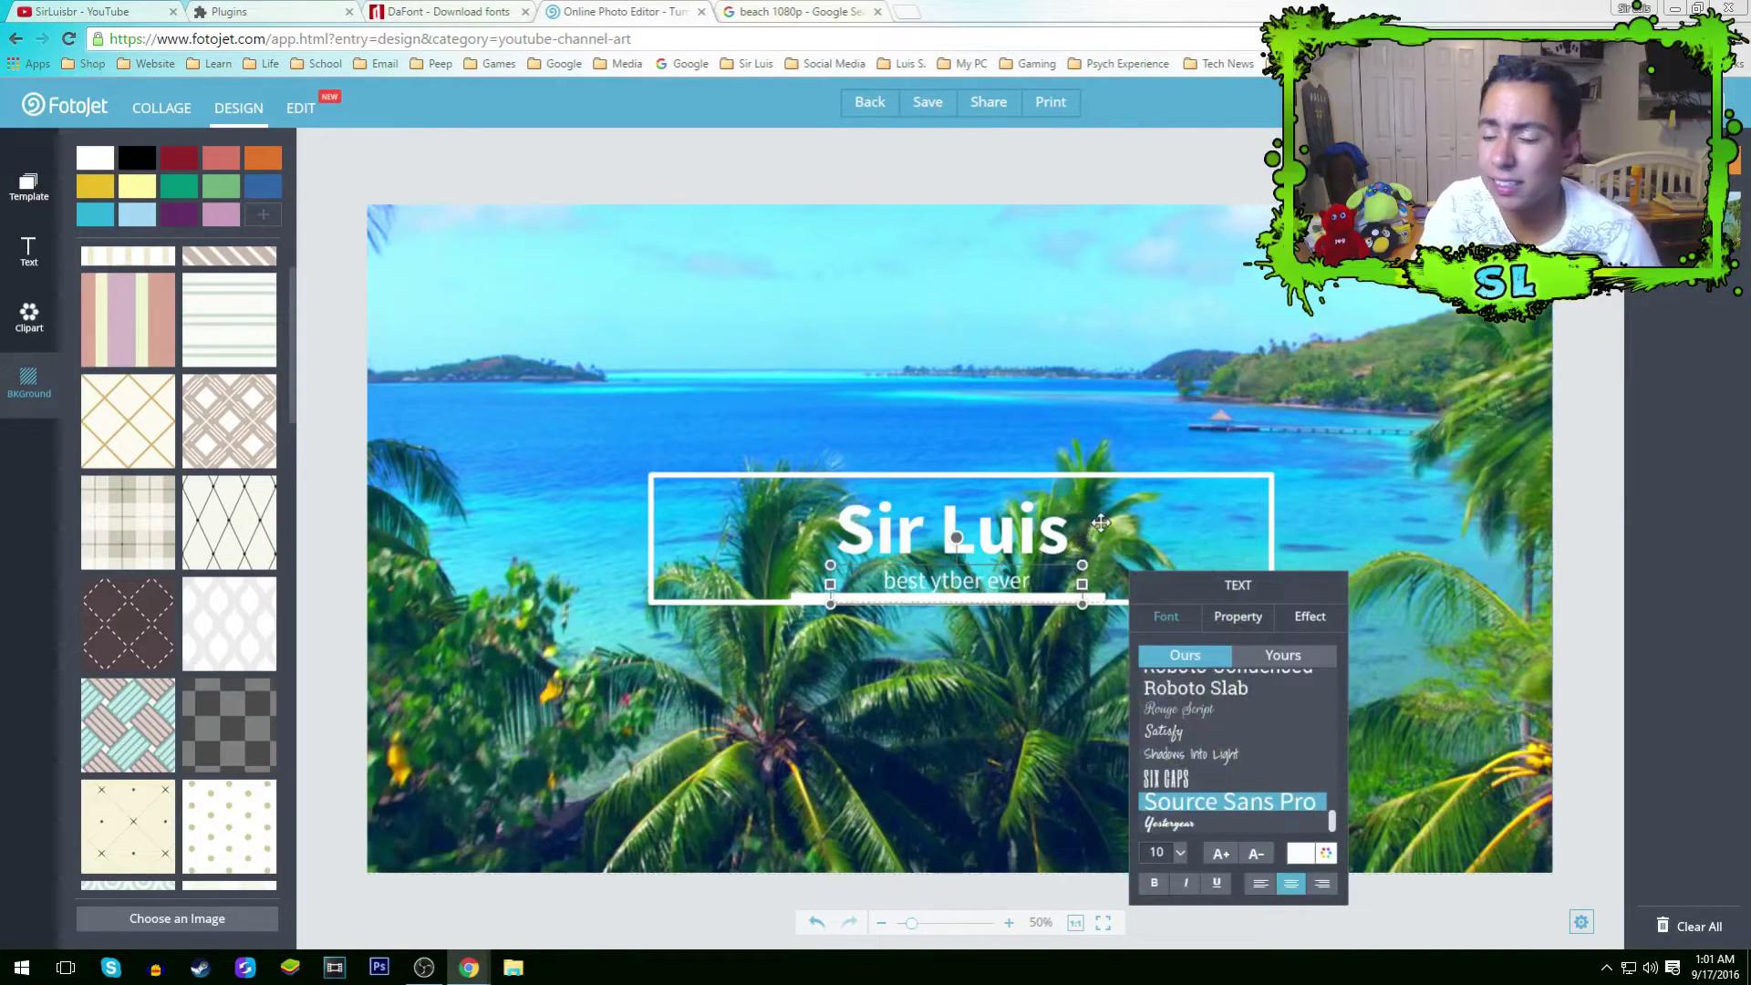
Select the channel-name title's text and browse the built-in and locally installed fonts for it.
{"action": "left_click", "coordinate": [1069, 532]}
{"action": "triple_click", "coordinate": [1030, 535]}
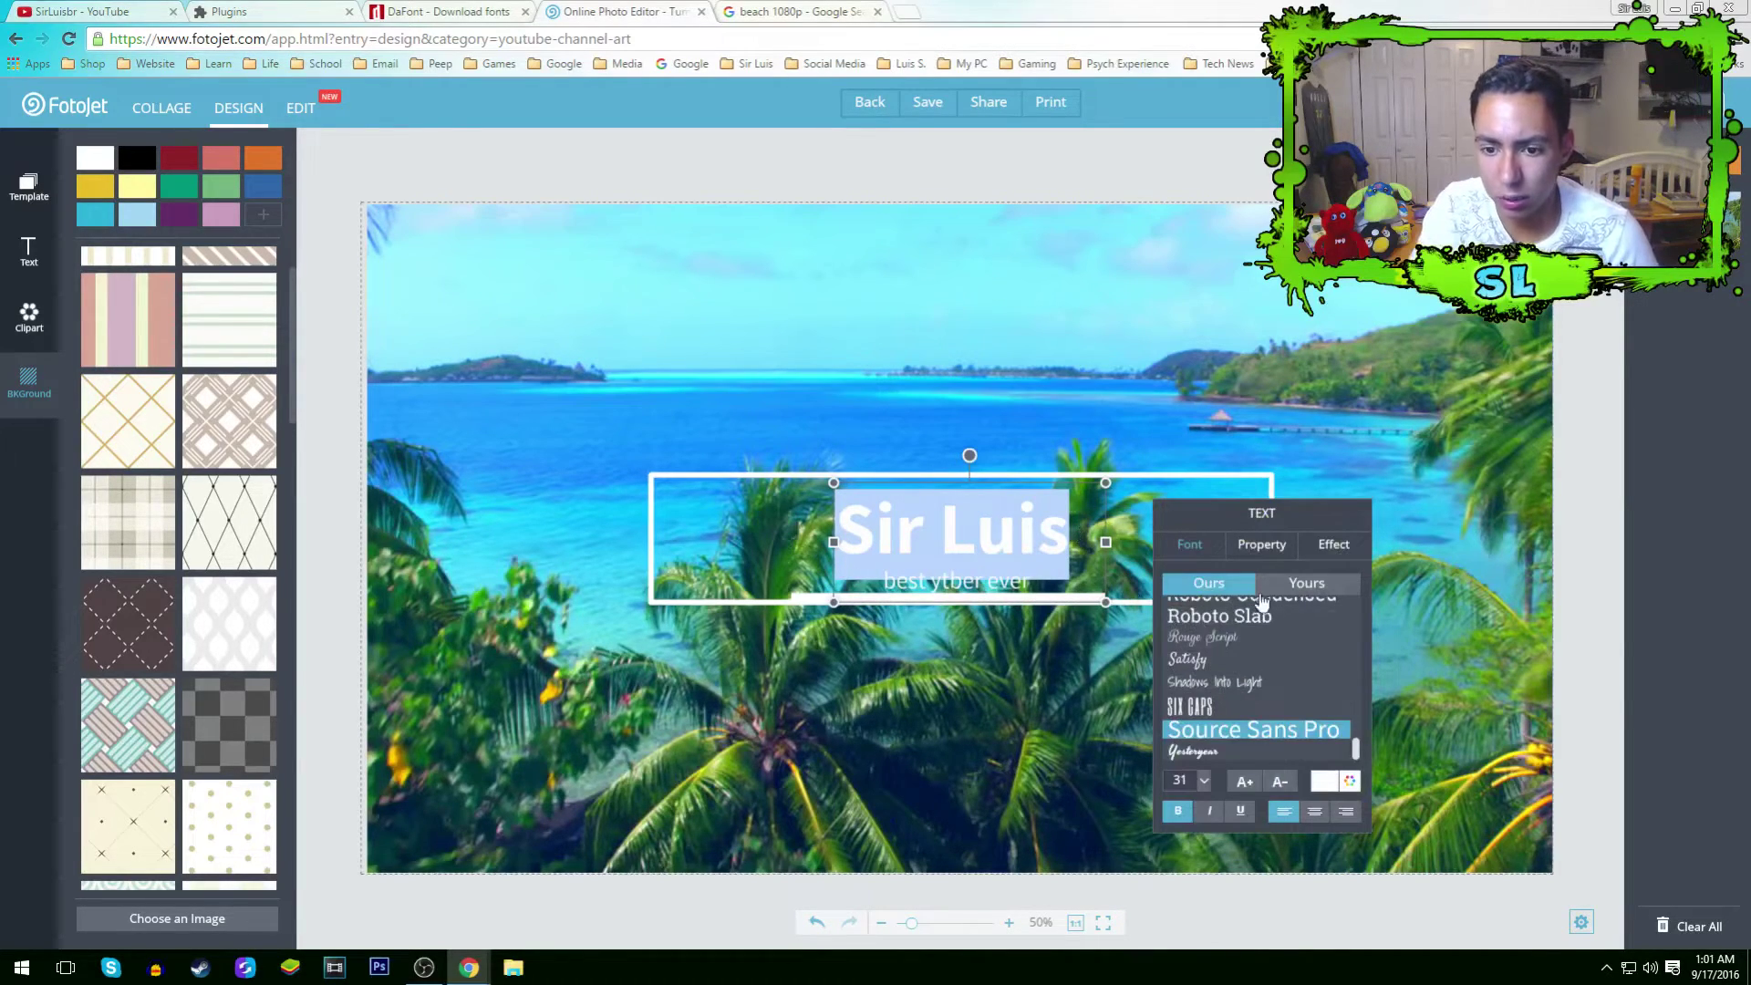
{"action": "scroll", "coordinate": [1246, 682], "scroll_direction": "up", "scroll_amount": 1}
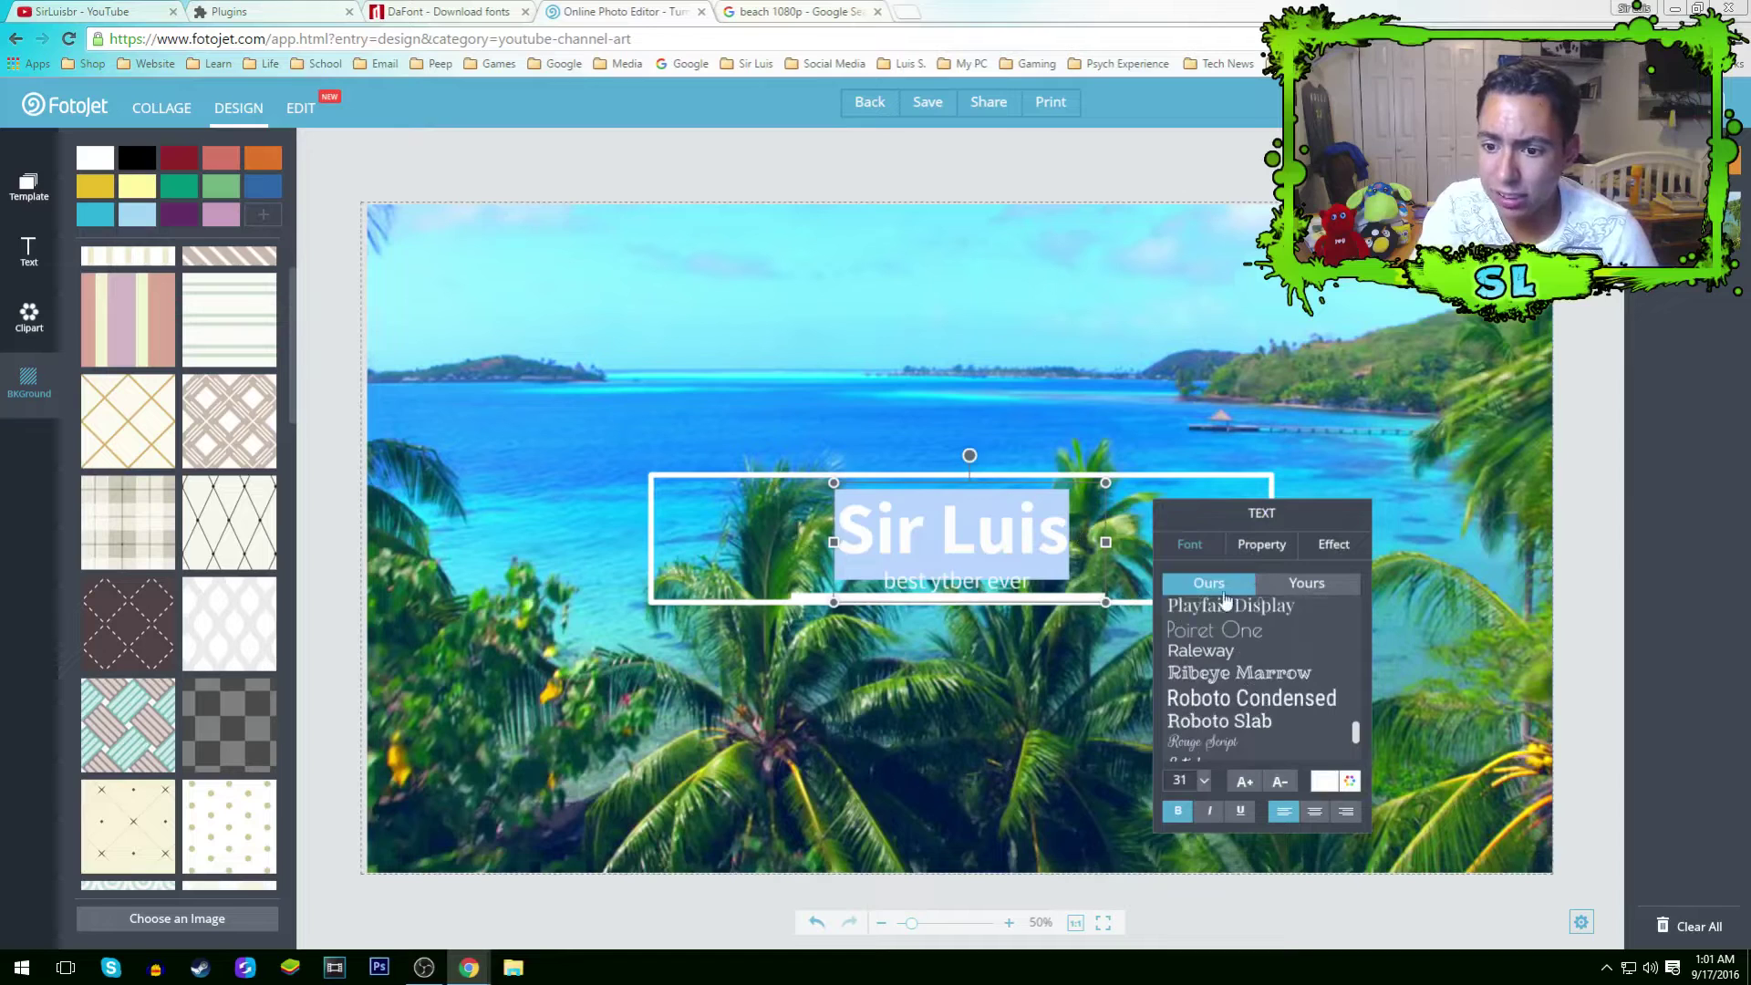
{"action": "scroll", "coordinate": [1238, 675], "scroll_direction": "down", "scroll_amount": 2}
{"action": "scroll", "coordinate": [1259, 657], "scroll_direction": "up", "scroll_amount": 3}
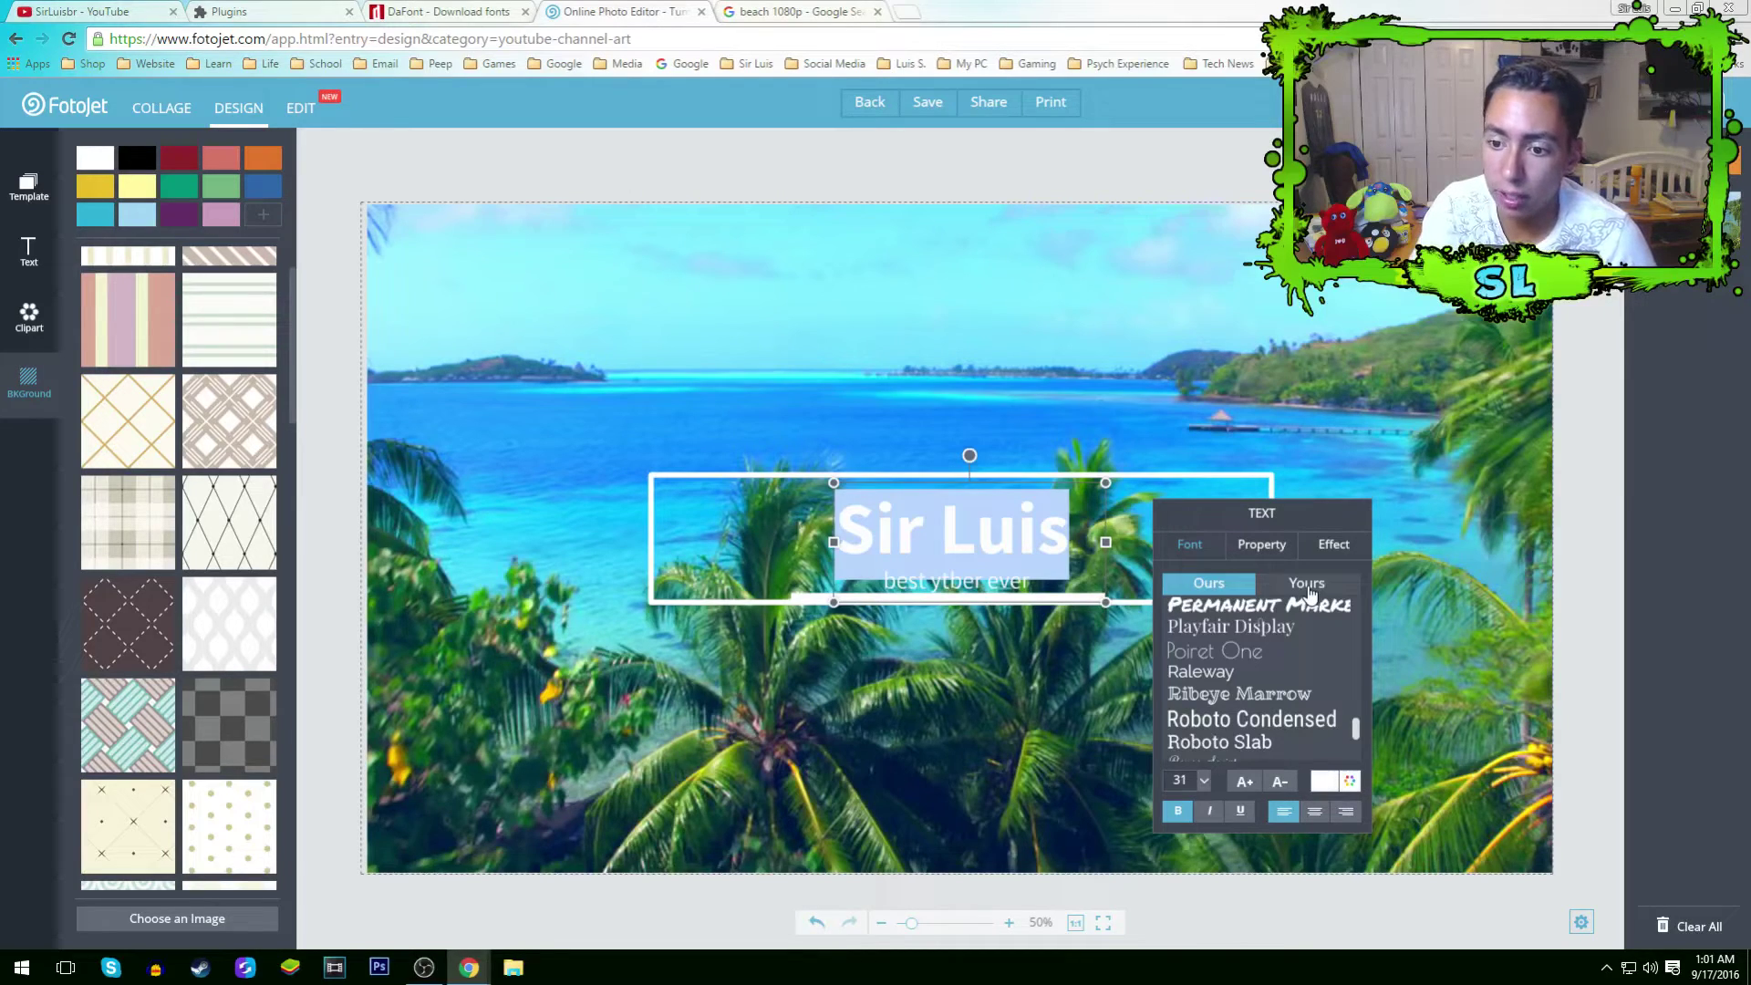
{"action": "left_click", "coordinate": [1309, 588]}
{"action": "scroll", "coordinate": [1288, 673], "scroll_direction": "down", "scroll_amount": 10}
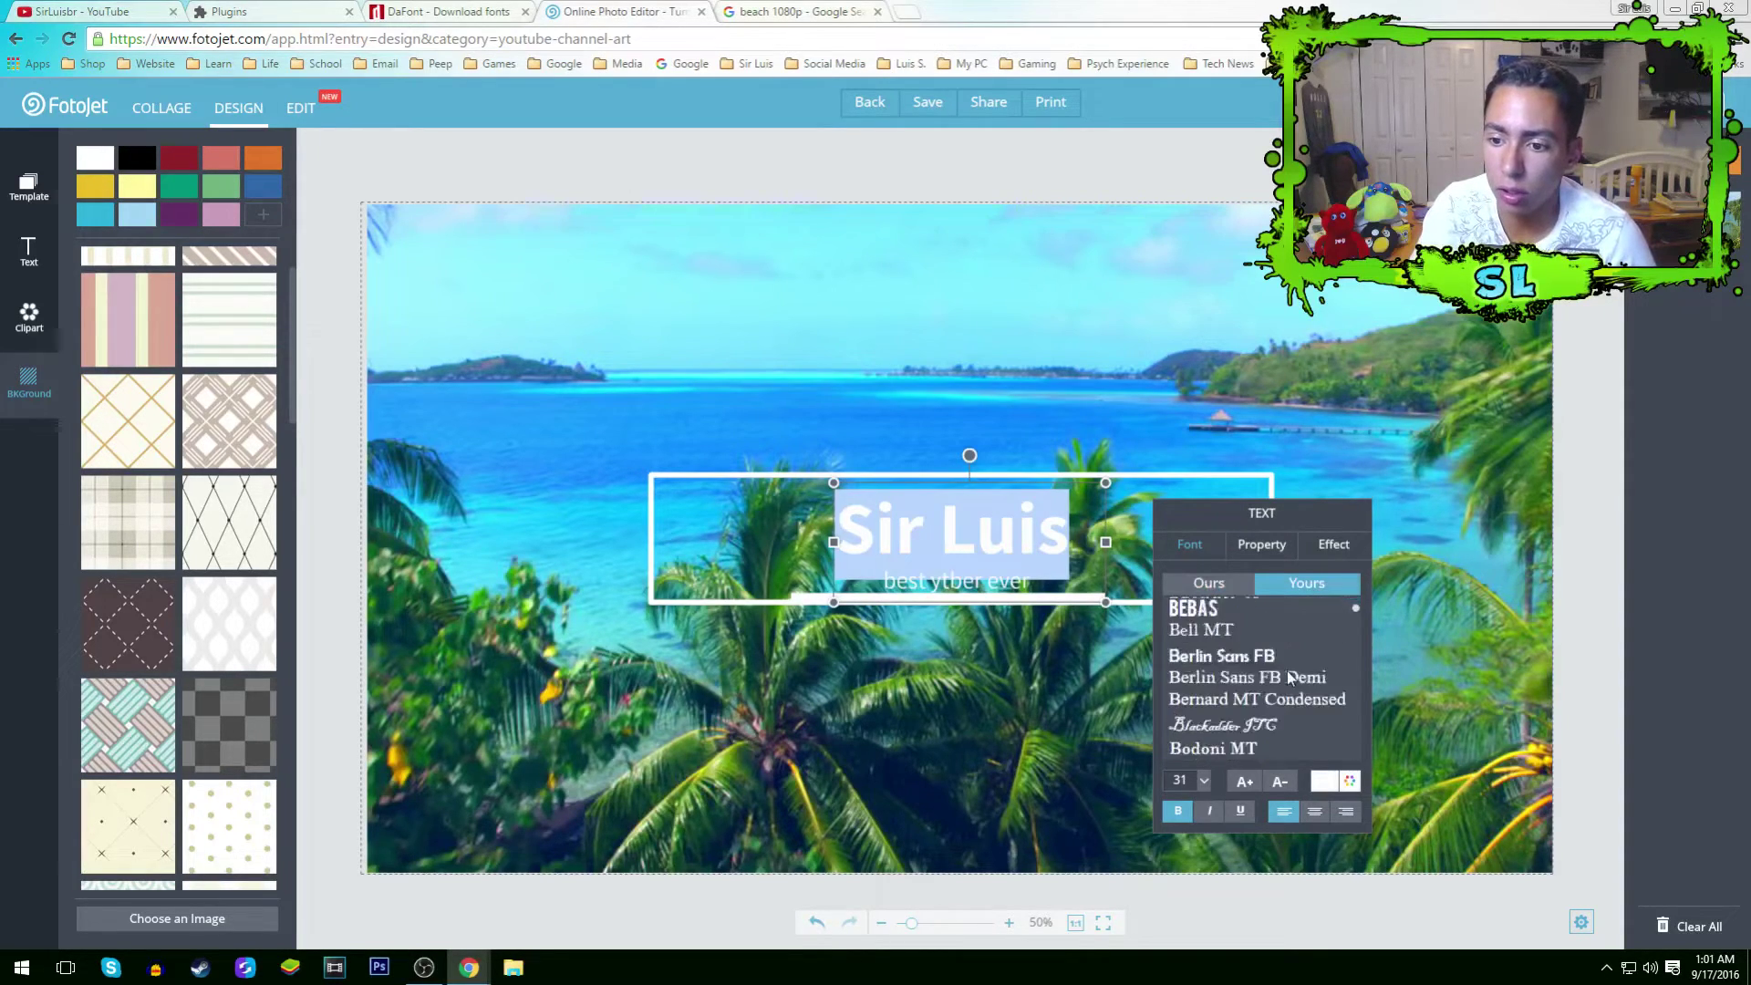
{"action": "scroll", "coordinate": [1288, 675], "scroll_direction": "up", "scroll_amount": 5}
{"action": "scroll", "coordinate": [1286, 673], "scroll_direction": "up", "scroll_amount": 5}
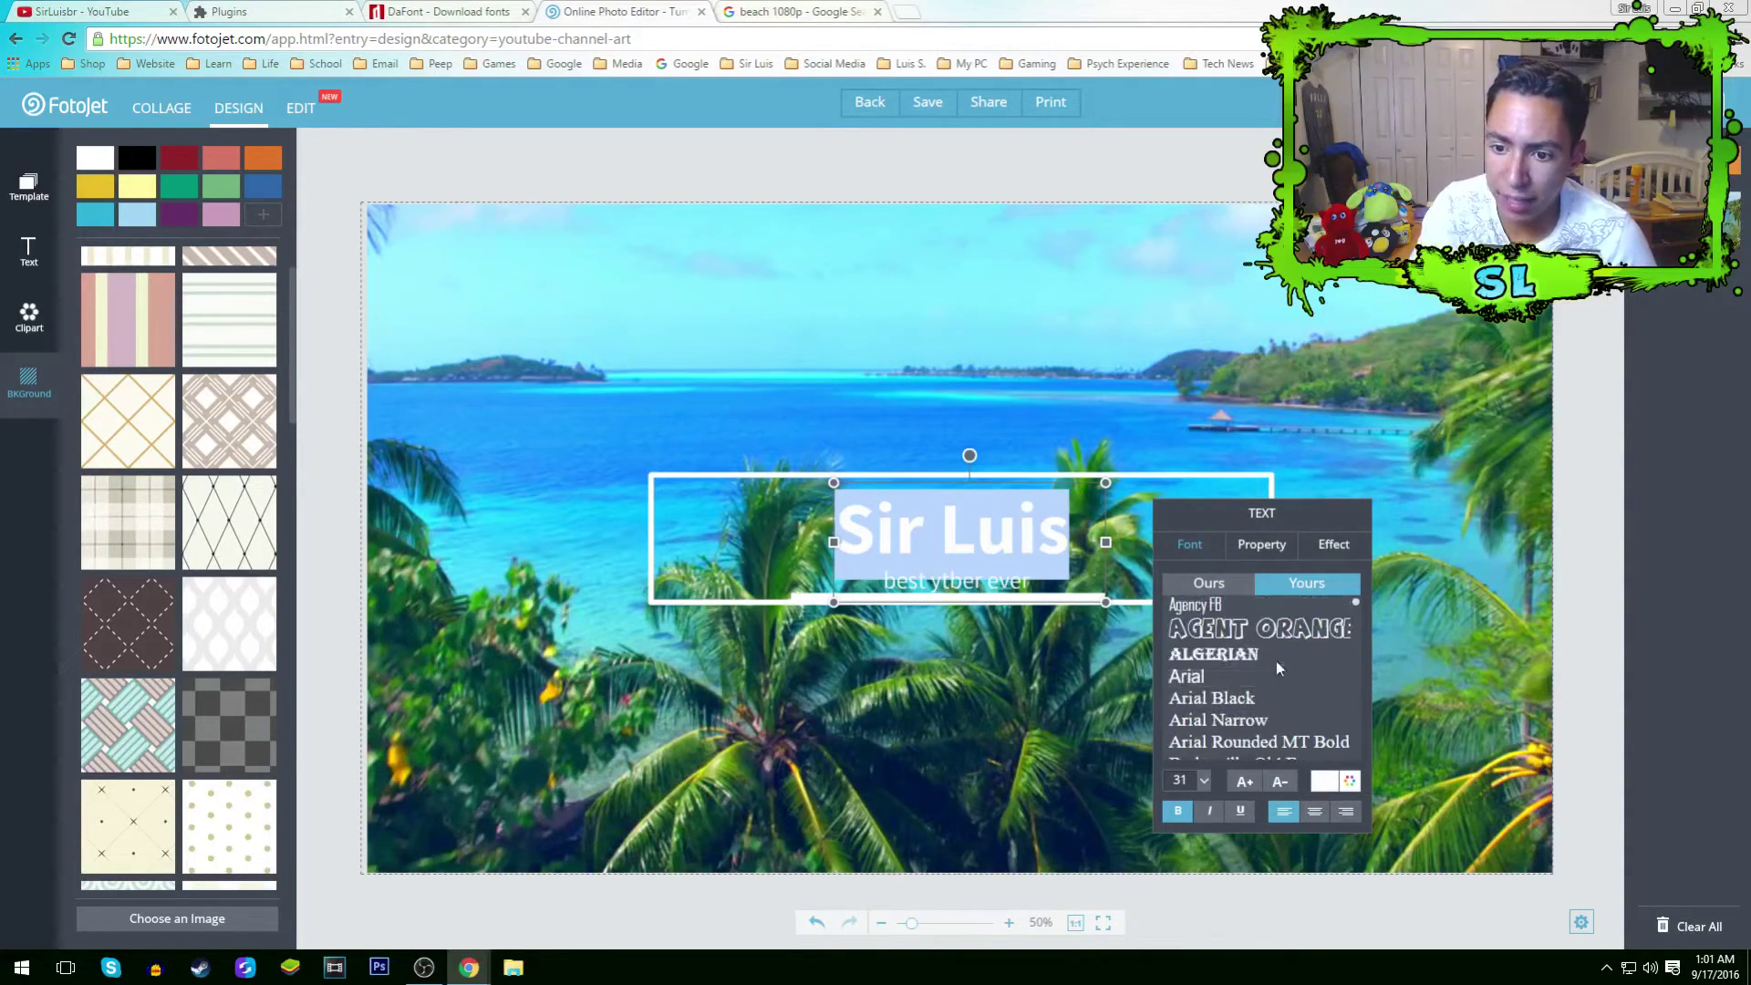
{"action": "left_click", "coordinate": [1213, 583]}
{"action": "scroll", "coordinate": [1267, 694], "scroll_direction": "up", "scroll_amount": 5}
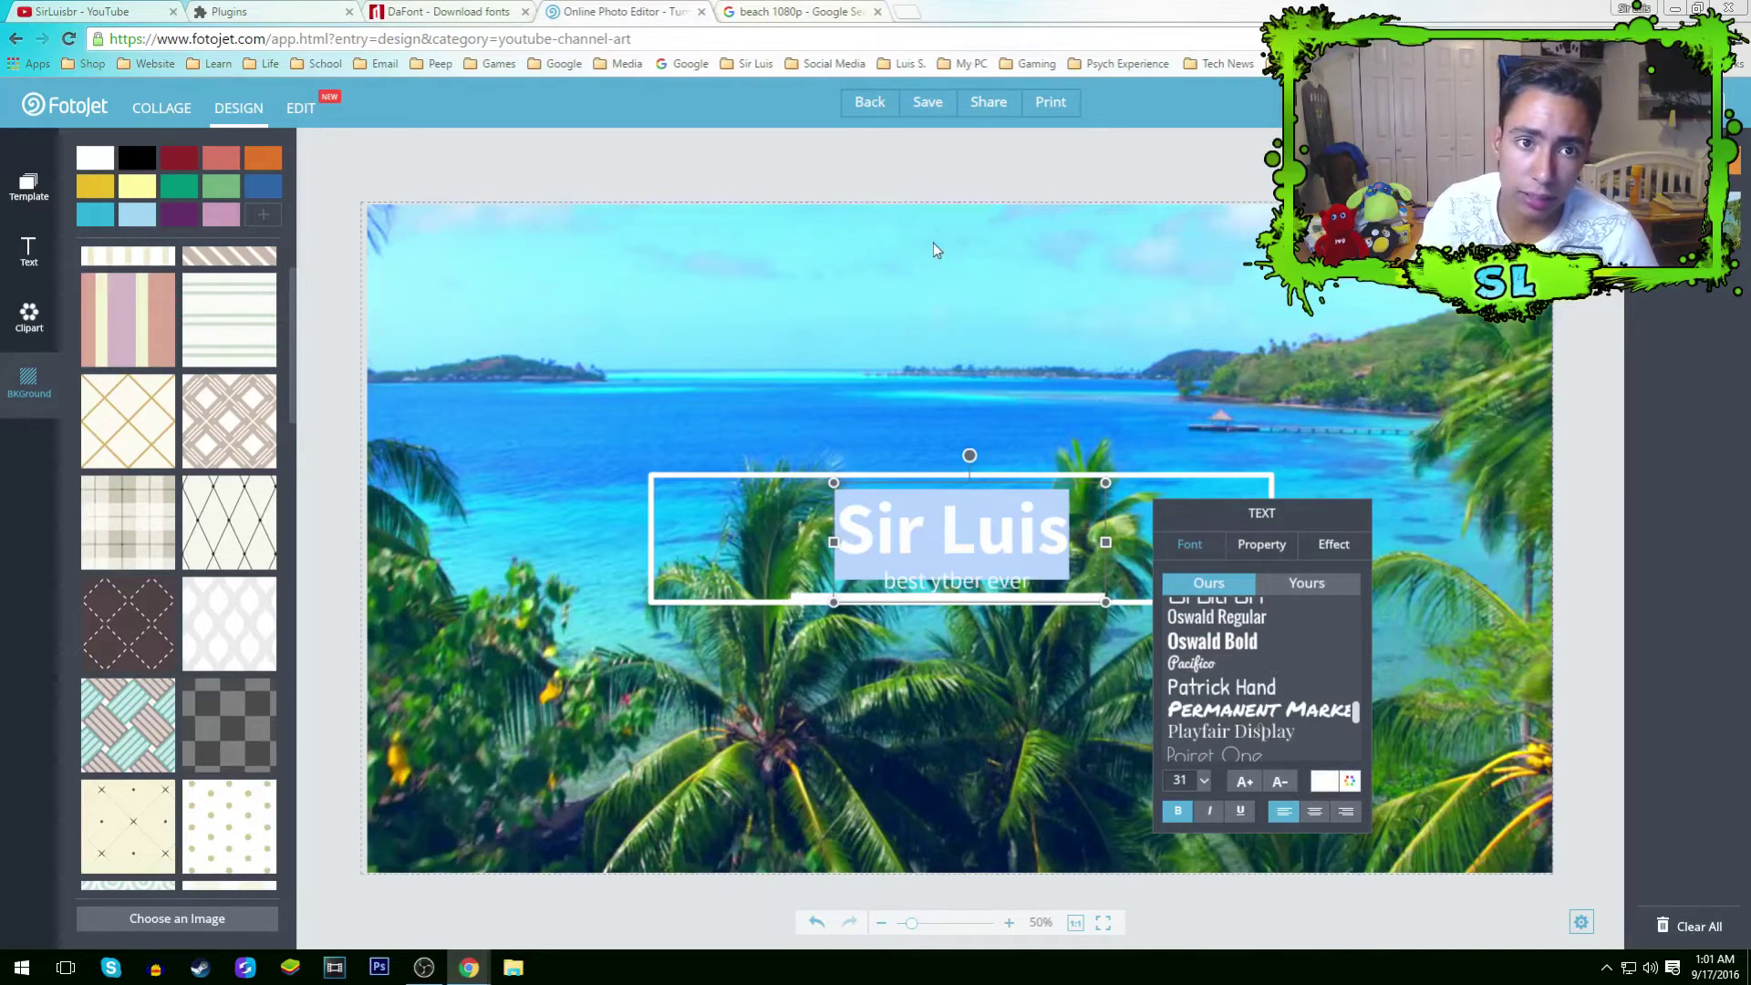
Switch to the DaFont website and look over its font categories, installation notes and recently added fonts.
{"action": "left_click", "coordinate": [505, 9]}
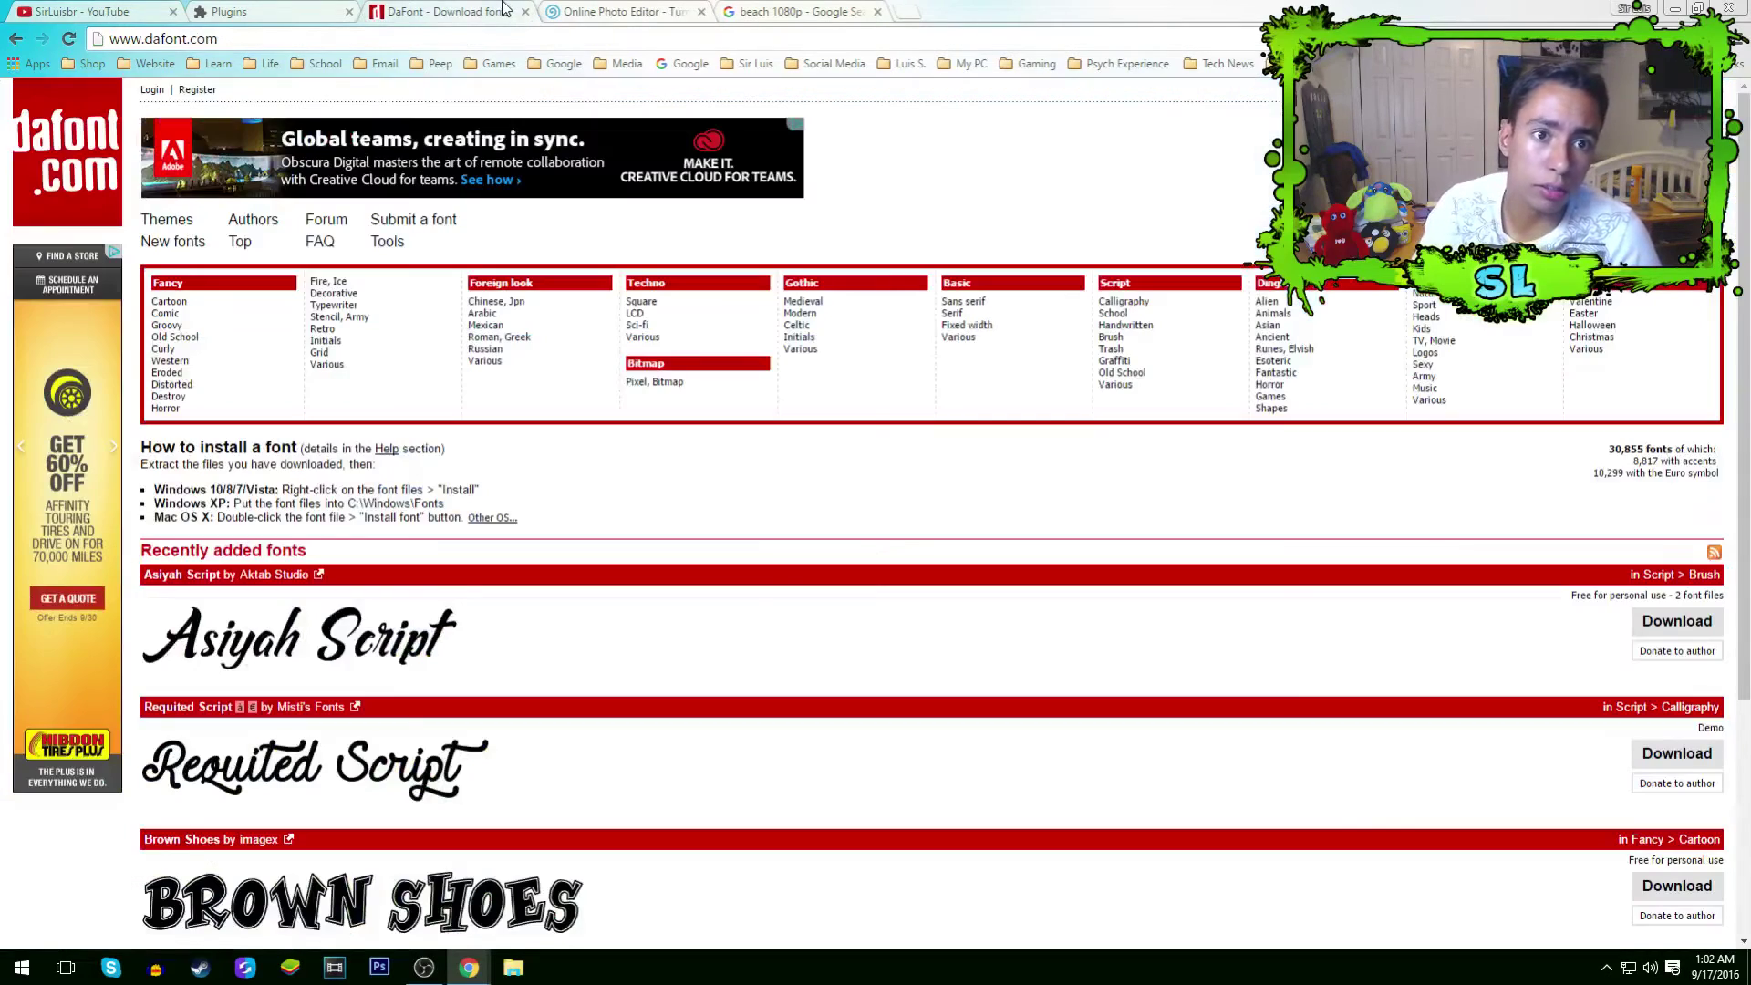
{"action": "scroll", "coordinate": [377, 488], "scroll_direction": "down", "scroll_amount": 2}
{"action": "scroll", "coordinate": [383, 493], "scroll_direction": "up", "scroll_amount": 2}
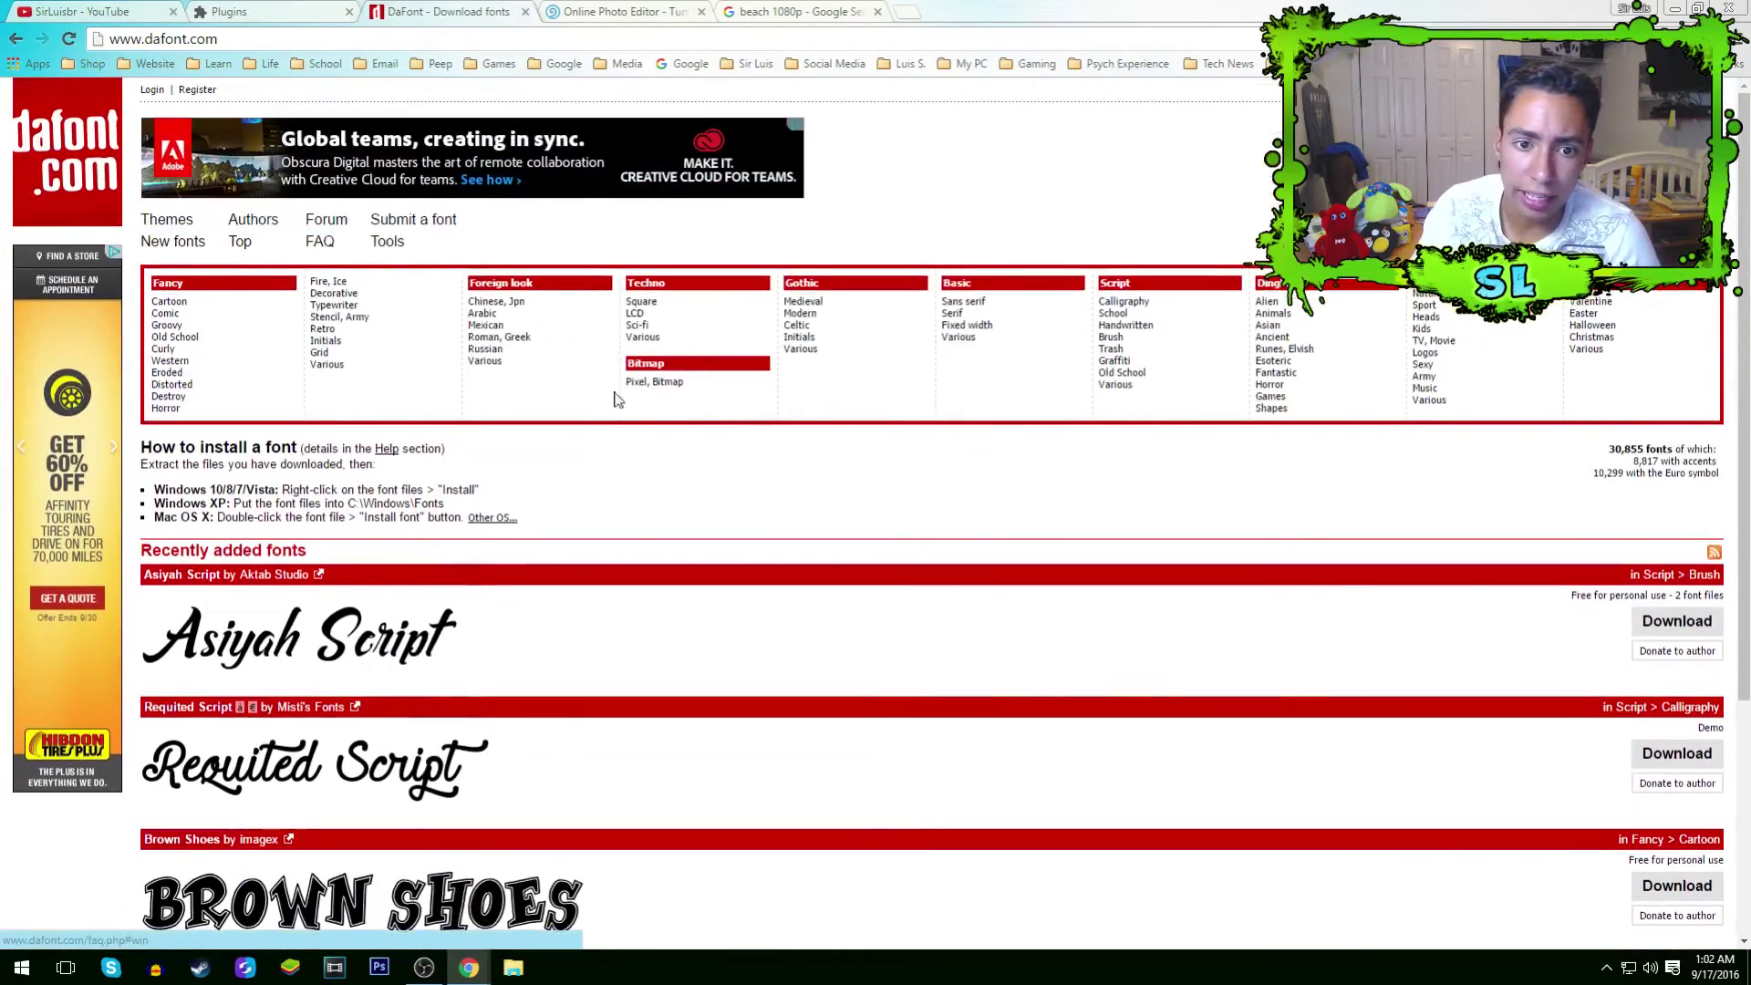
{"action": "scroll", "coordinate": [724, 593], "scroll_direction": "down", "scroll_amount": 4}
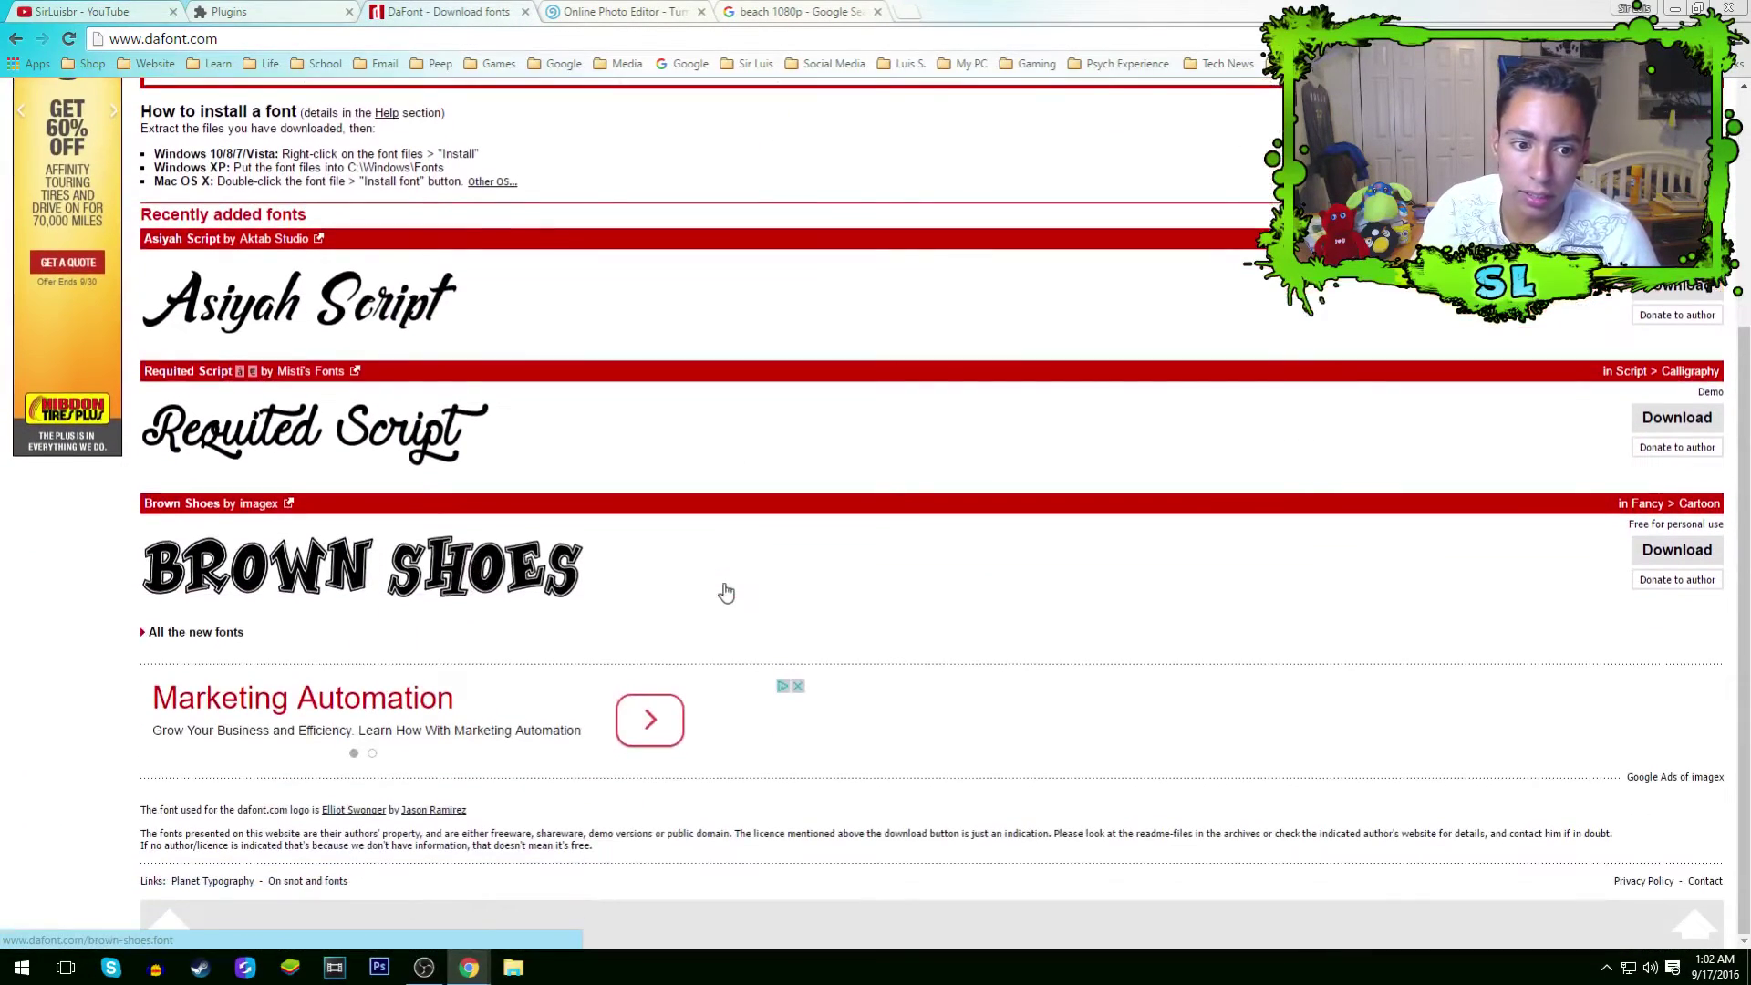
{"action": "scroll", "coordinate": [723, 594], "scroll_direction": "up", "scroll_amount": 4}
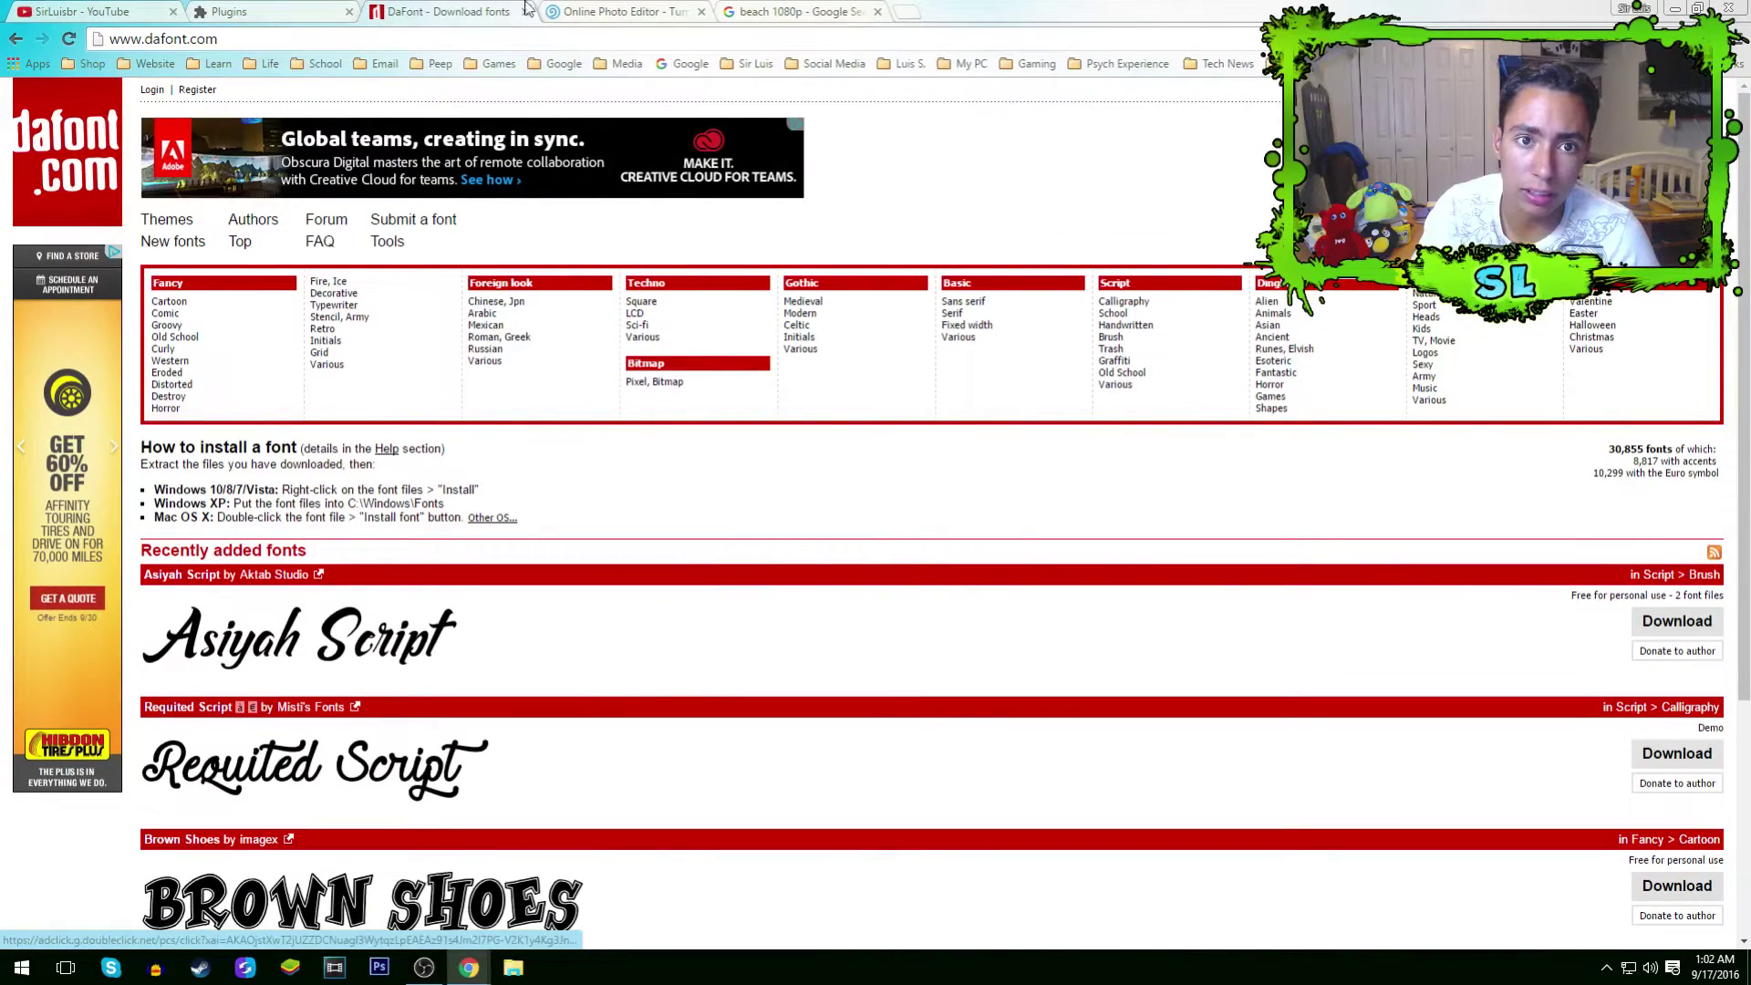
Return to FotoJet, set the channel-name title's font to Fredoka One and move the title slightly upward.
{"action": "left_click", "coordinate": [629, 11]}
{"action": "left_click", "coordinate": [1314, 584]}
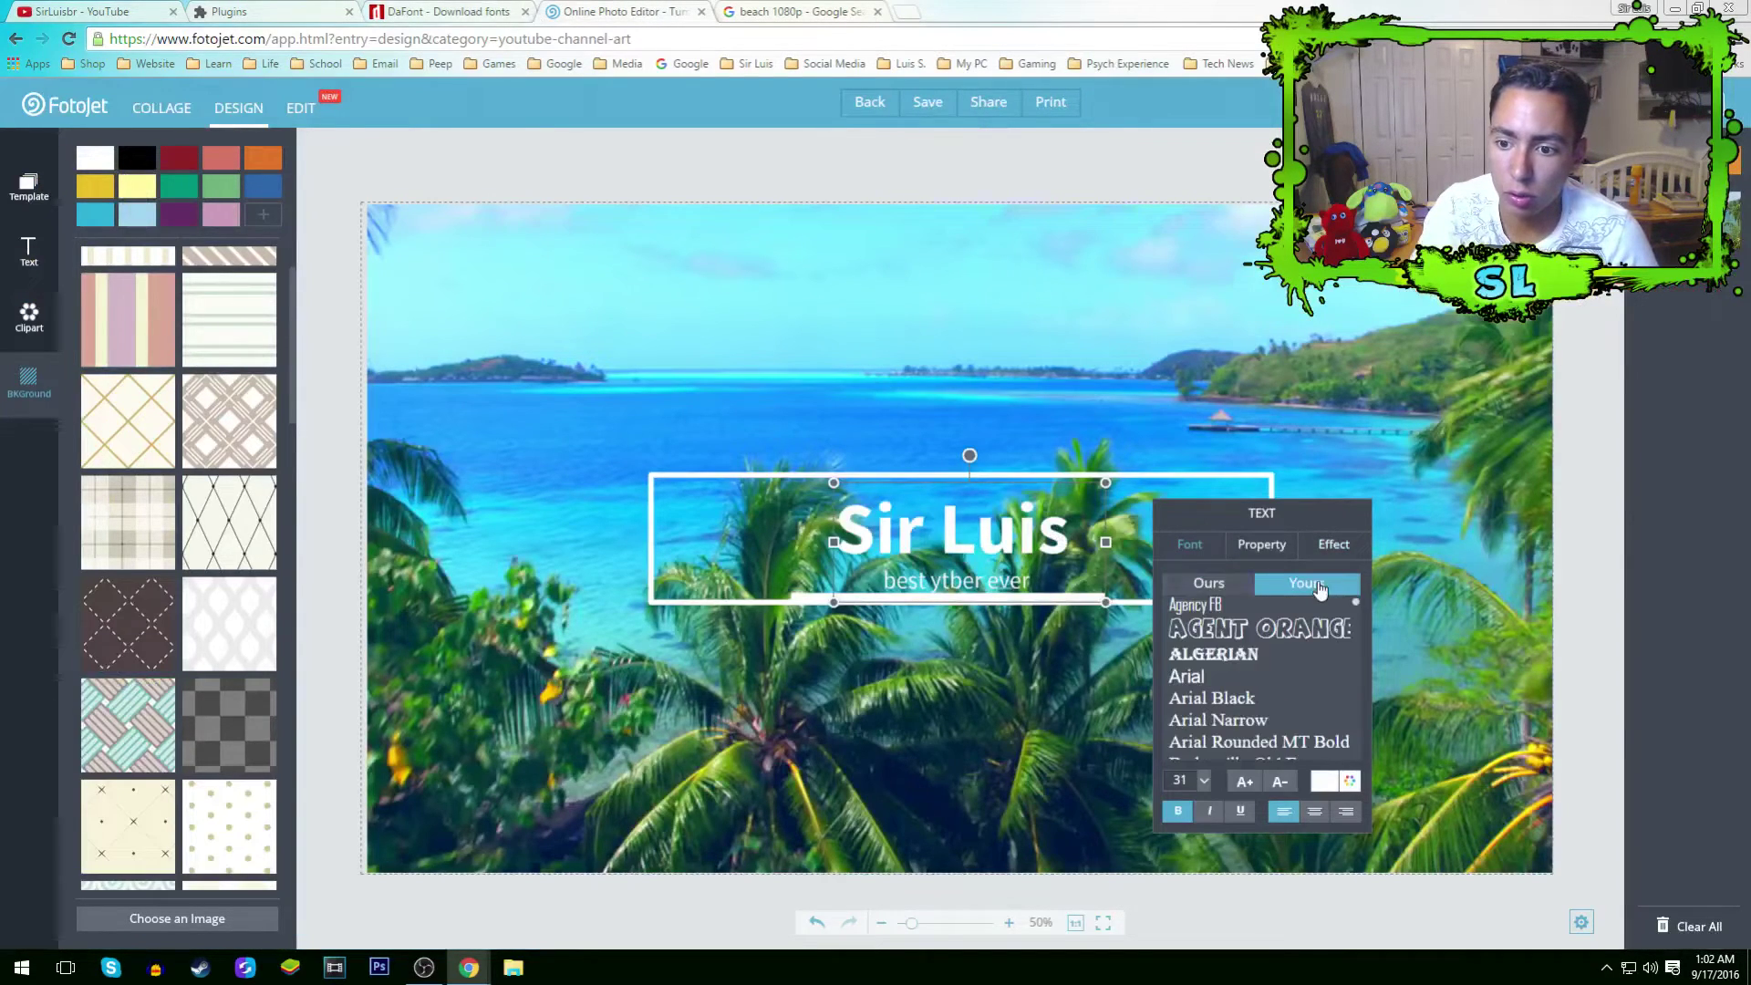
{"action": "left_click", "coordinate": [1225, 591]}
{"action": "scroll", "coordinate": [1296, 697], "scroll_direction": "up", "scroll_amount": 5}
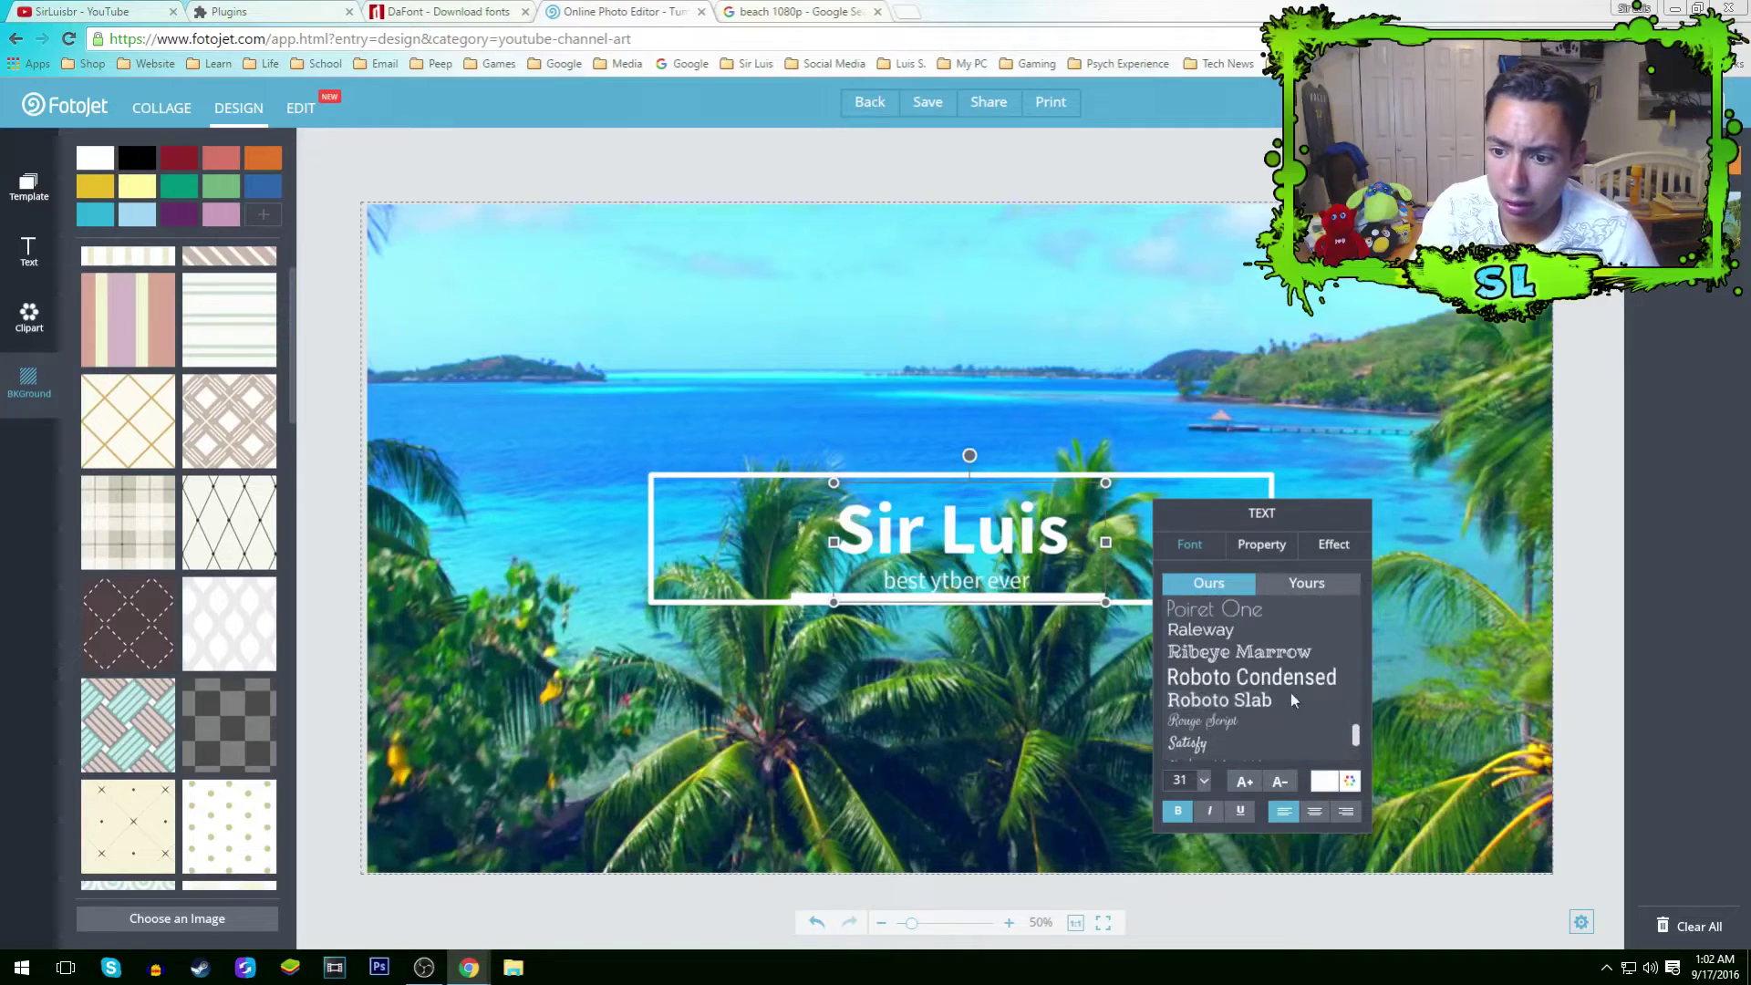
{"action": "scroll", "coordinate": [1305, 704], "scroll_direction": "up", "scroll_amount": 8}
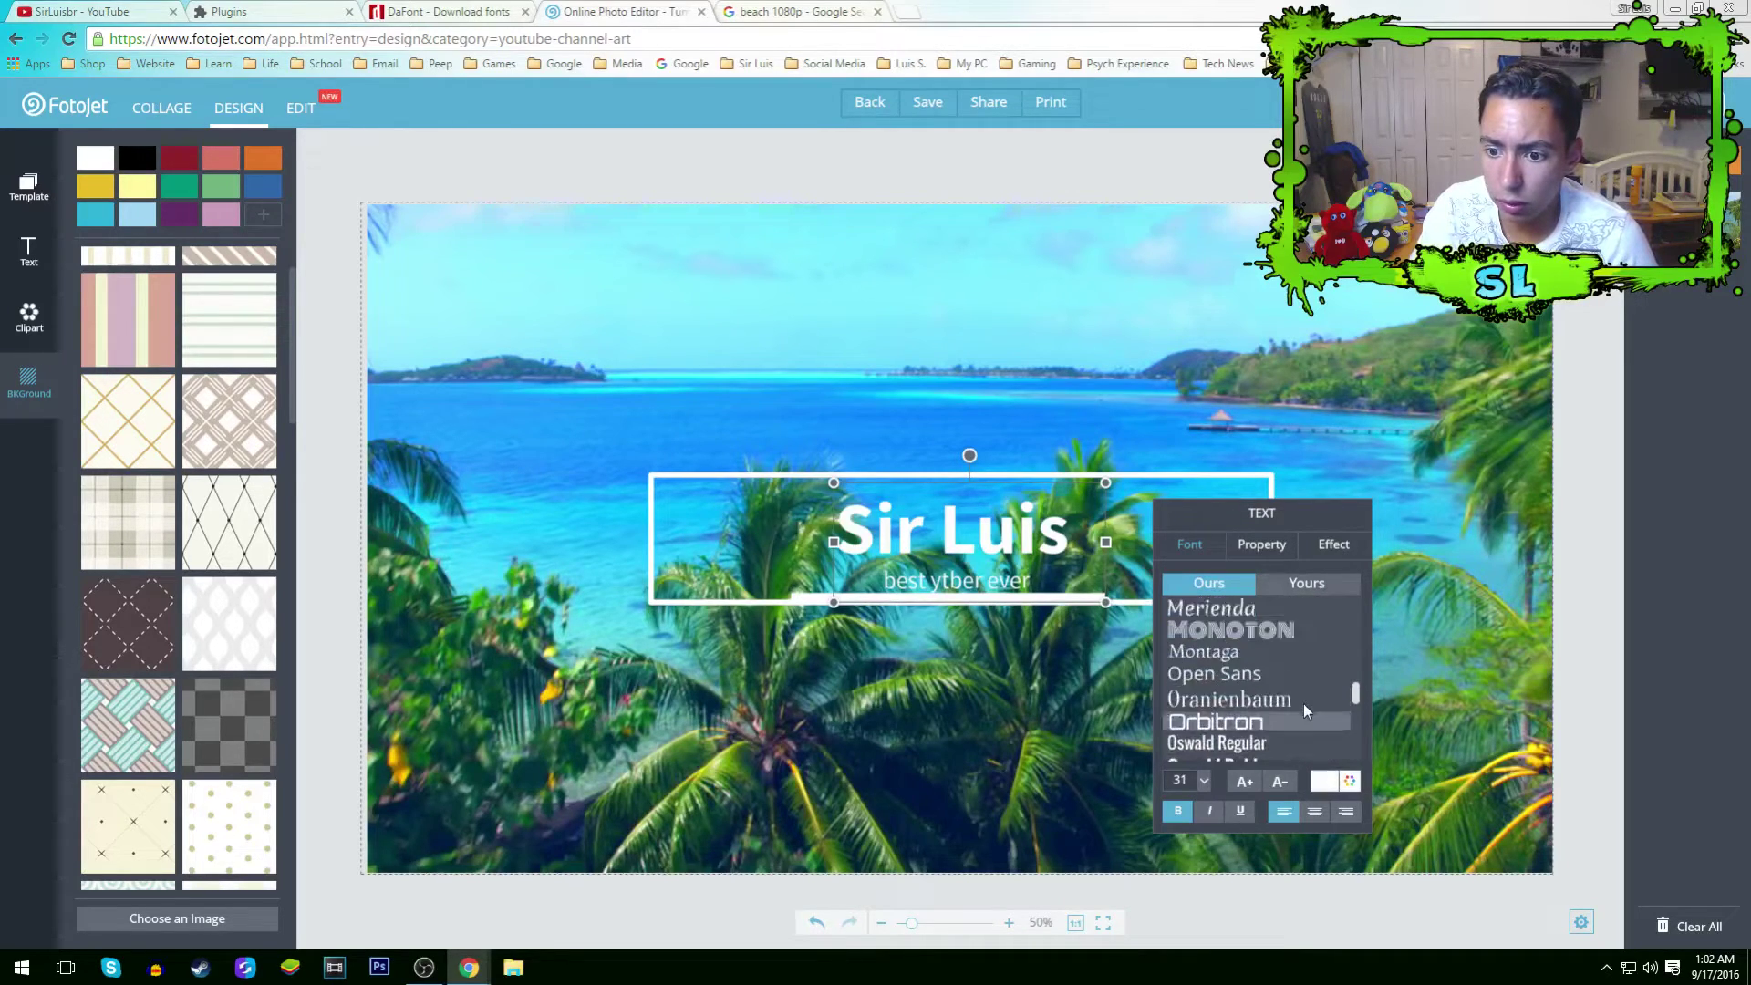
{"action": "scroll", "coordinate": [1301, 704], "scroll_direction": "up", "scroll_amount": 5}
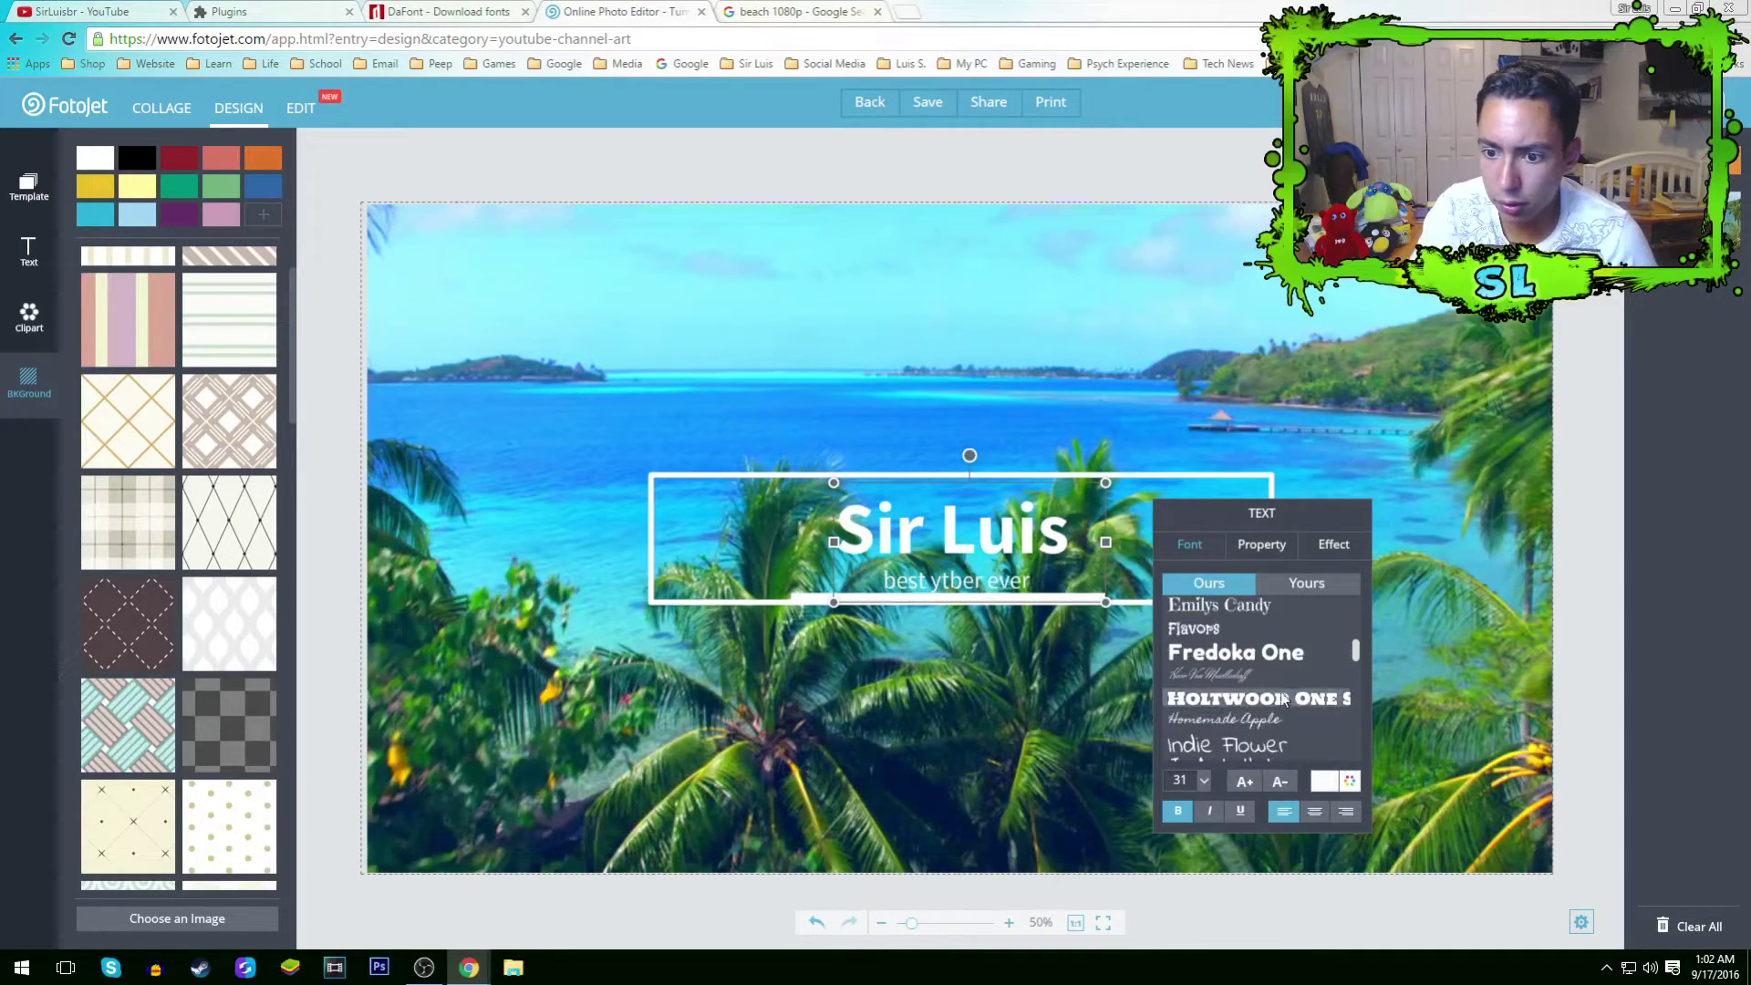
{"action": "left_click", "coordinate": [1263, 654]}
{"action": "left_click_drag", "start_coordinate": [1005, 558], "coordinate": [1001, 538]}
Set the font of the "best ytber ever" tagline to Roboto Condensed.
{"action": "left_click", "coordinate": [998, 589]}
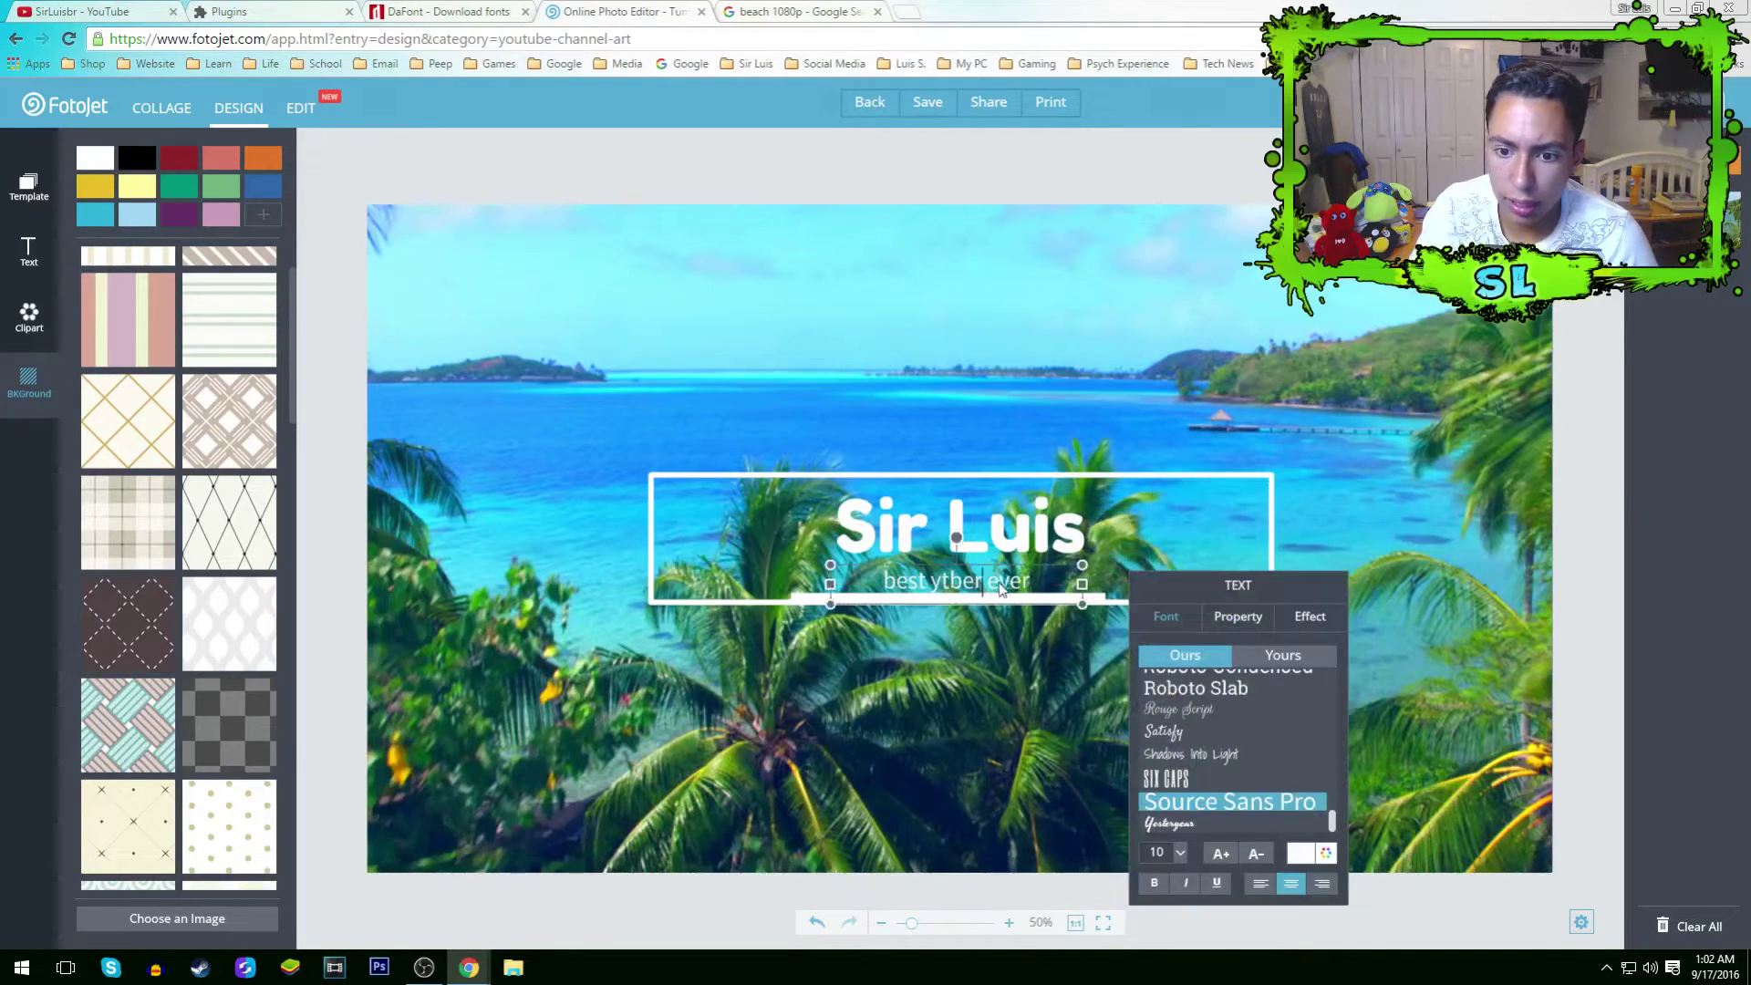
{"action": "double_click", "coordinate": [1039, 594]}
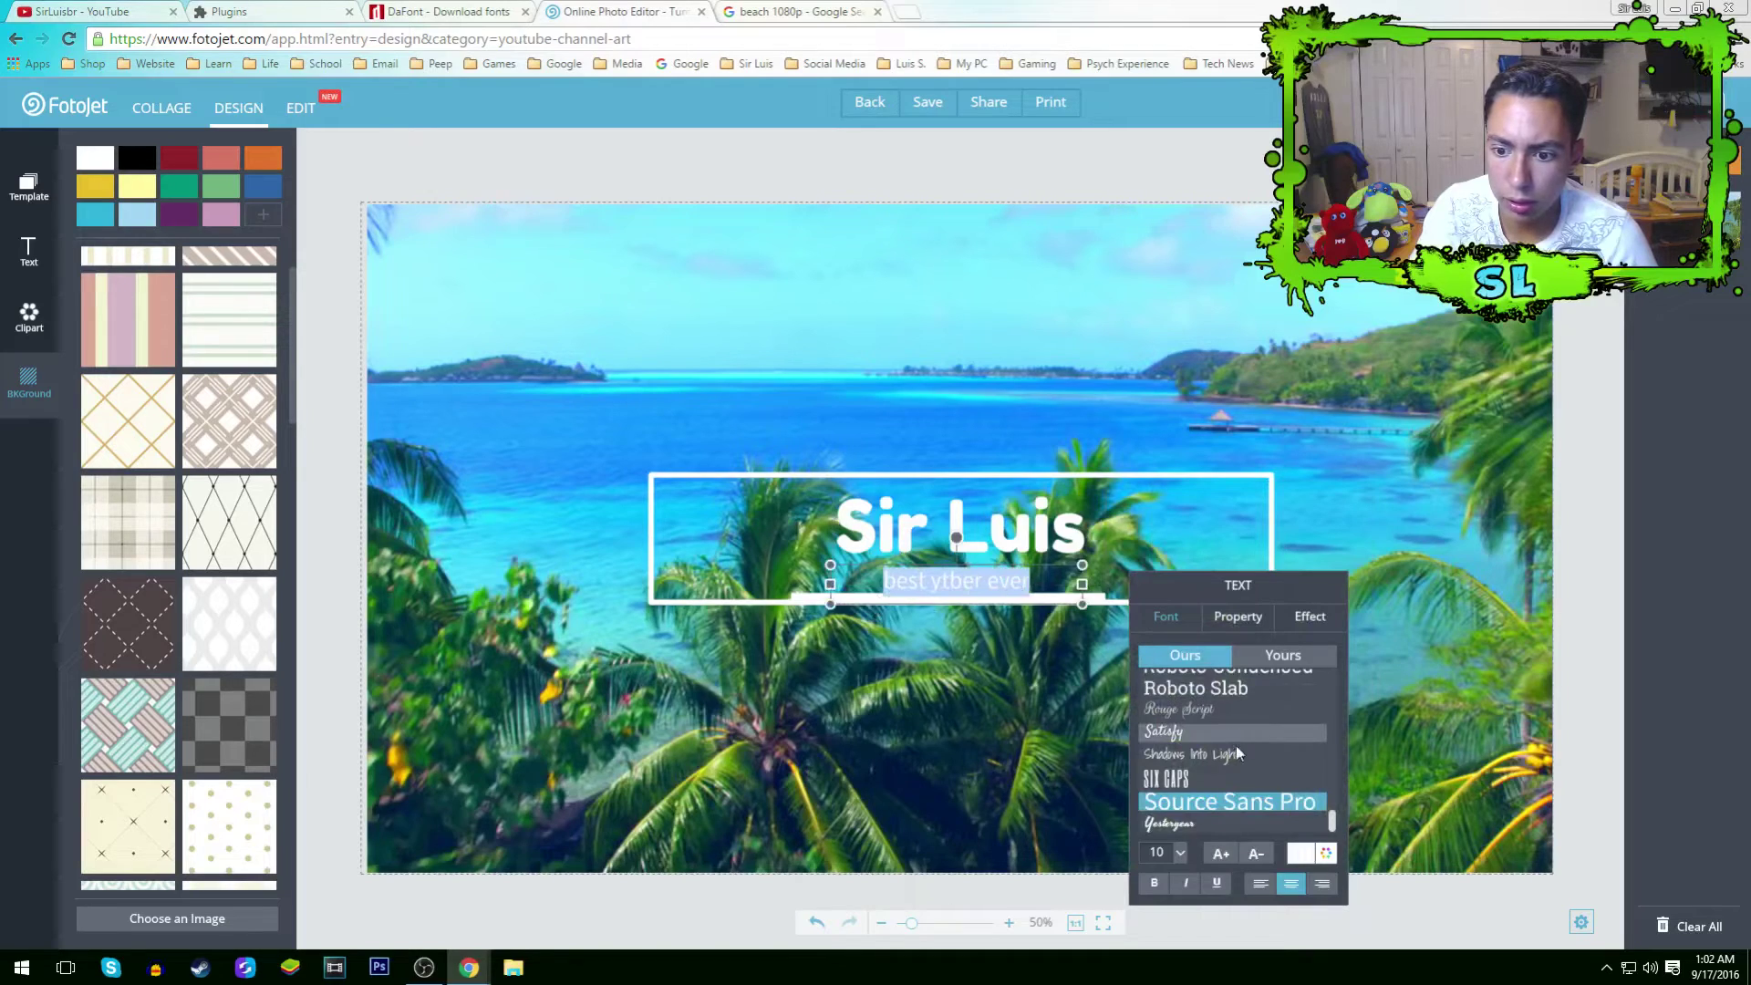
{"action": "scroll", "coordinate": [1235, 746], "scroll_direction": "up", "scroll_amount": 2}
{"action": "left_click", "coordinate": [1272, 770]}
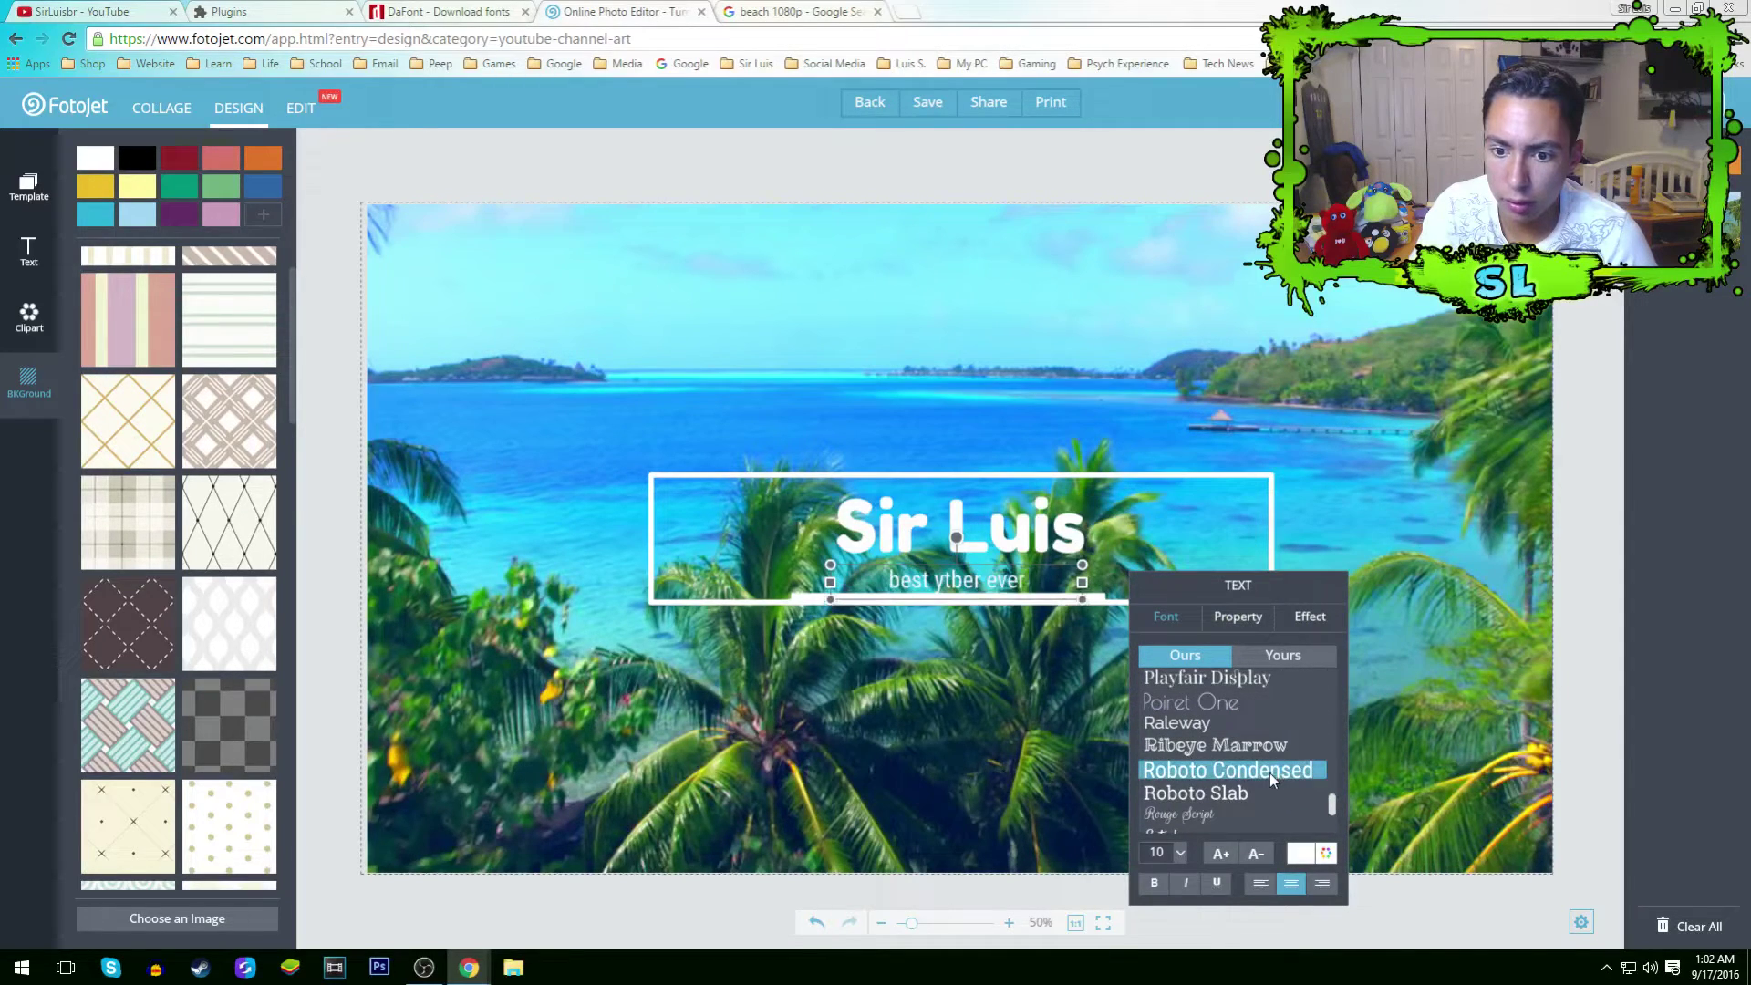
{"action": "left_click", "coordinate": [1056, 540]}
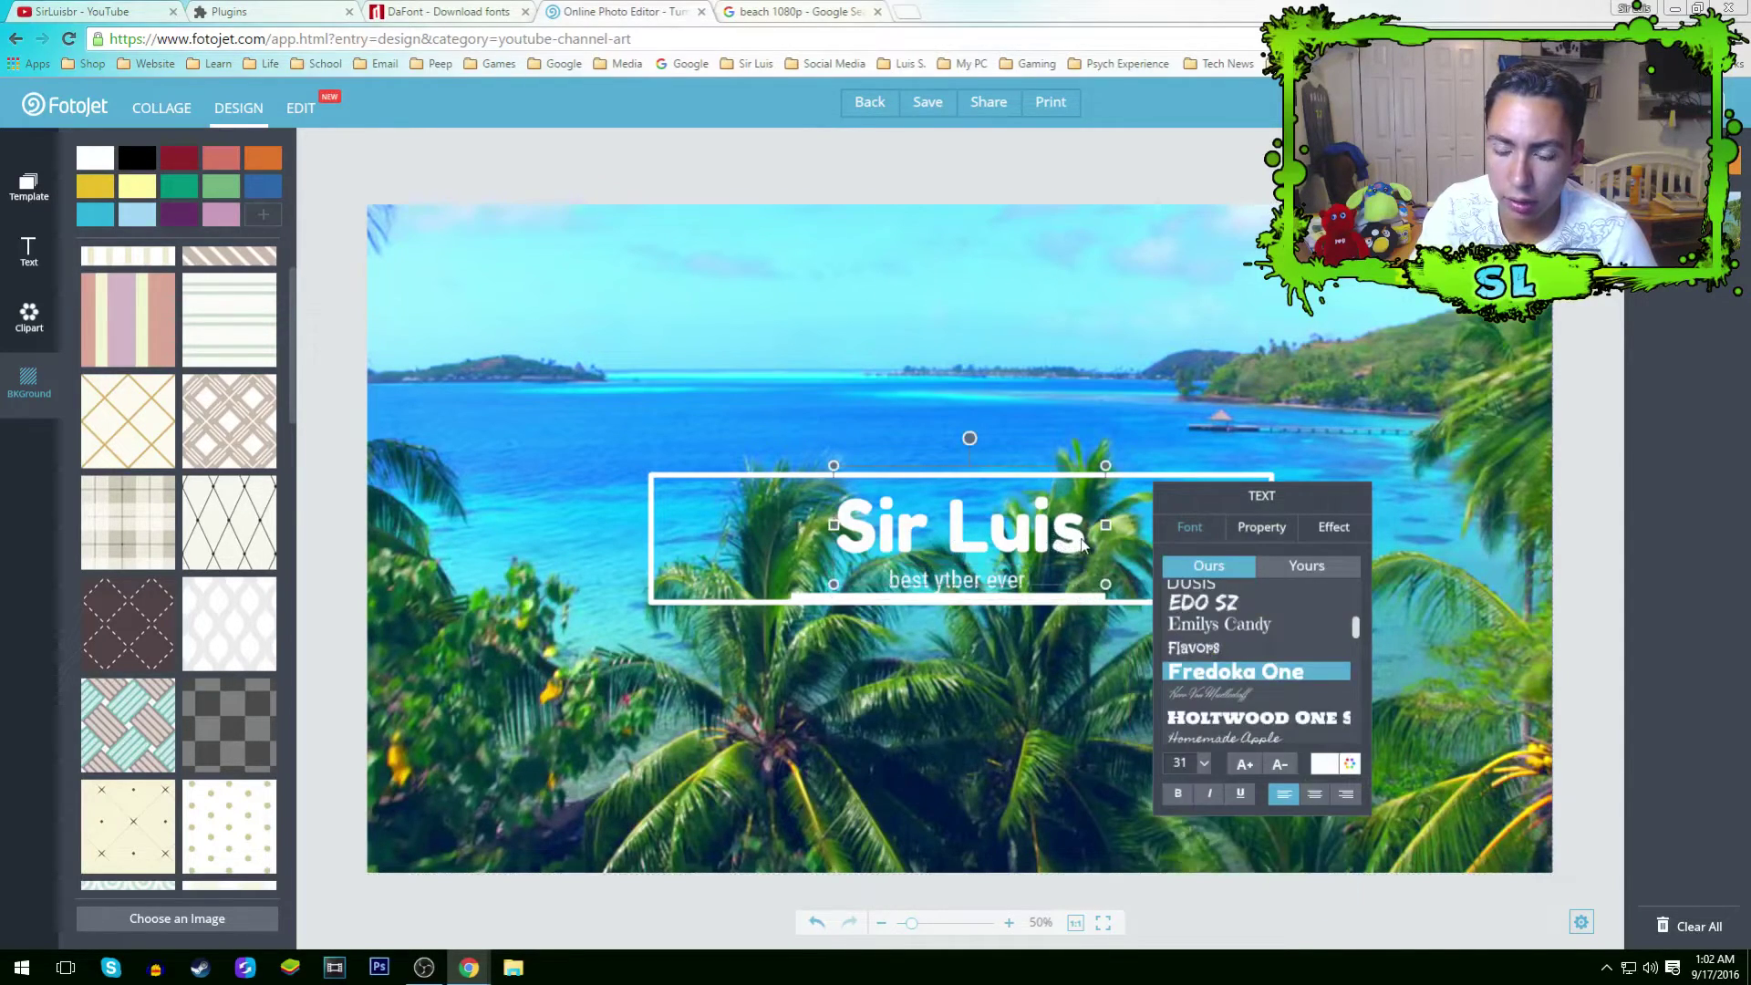
Add a black outline with a width of 86 to the channel-name title's text.
{"action": "left_click_drag", "start_coordinate": [1082, 545], "coordinate": [827, 565]}
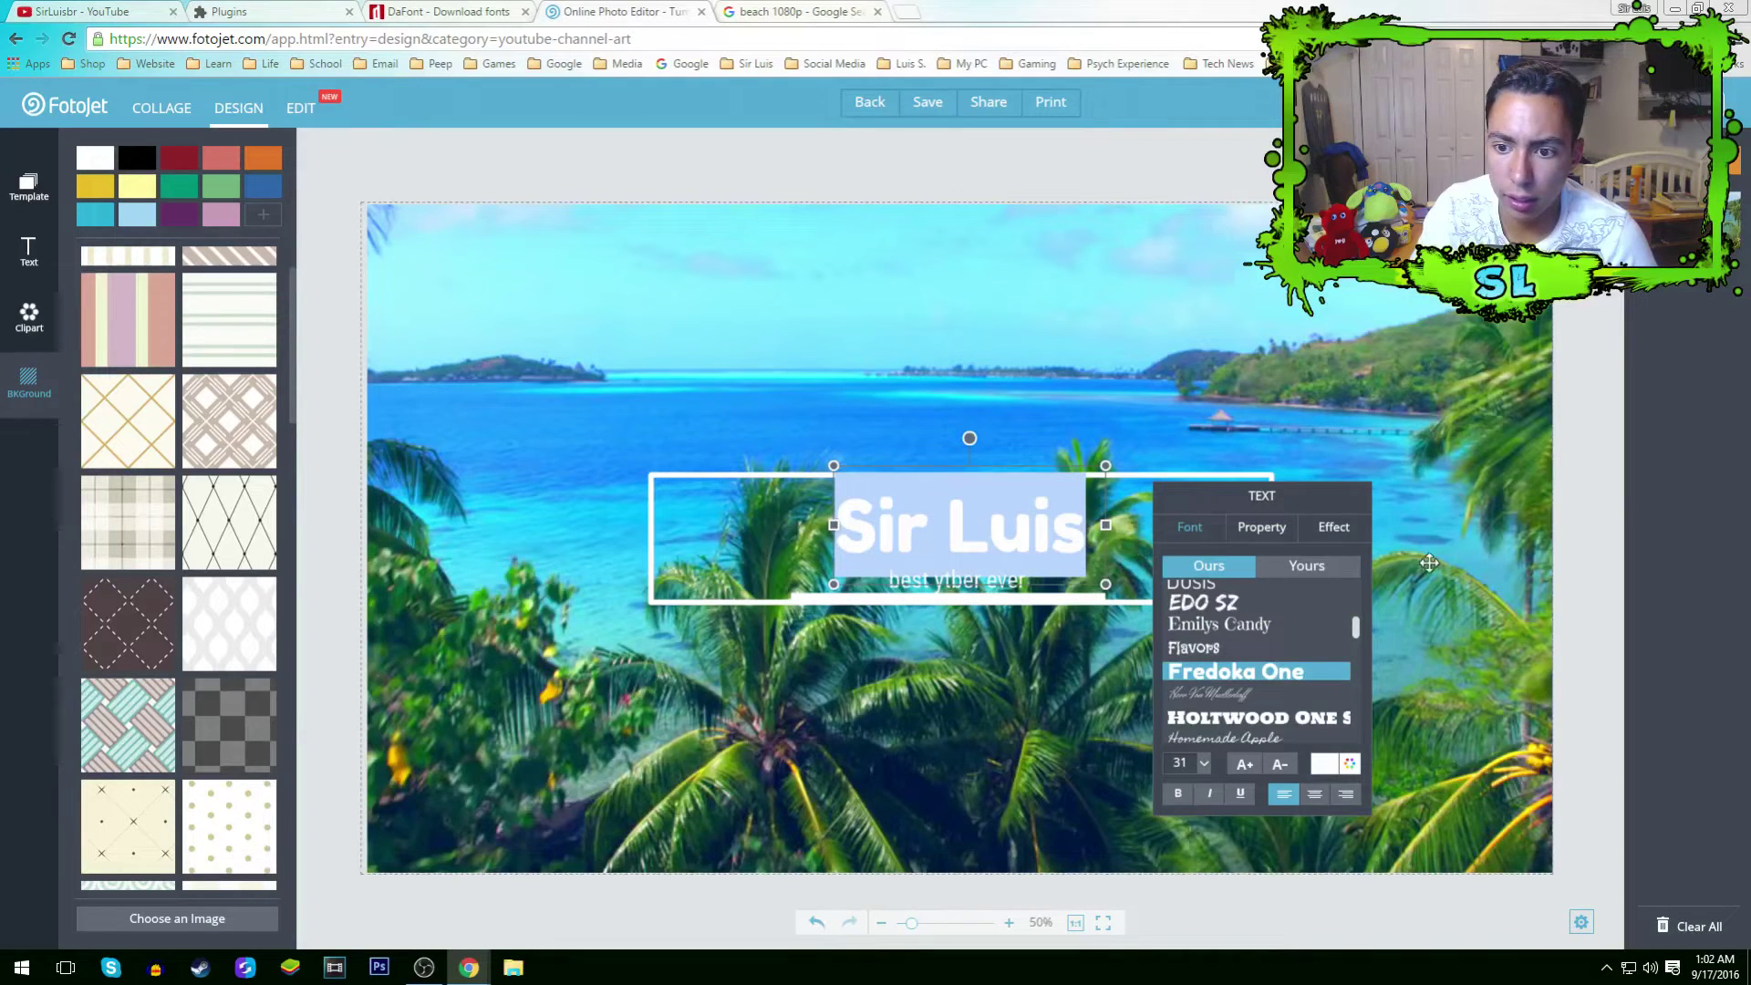
{"action": "left_click", "coordinate": [1337, 531]}
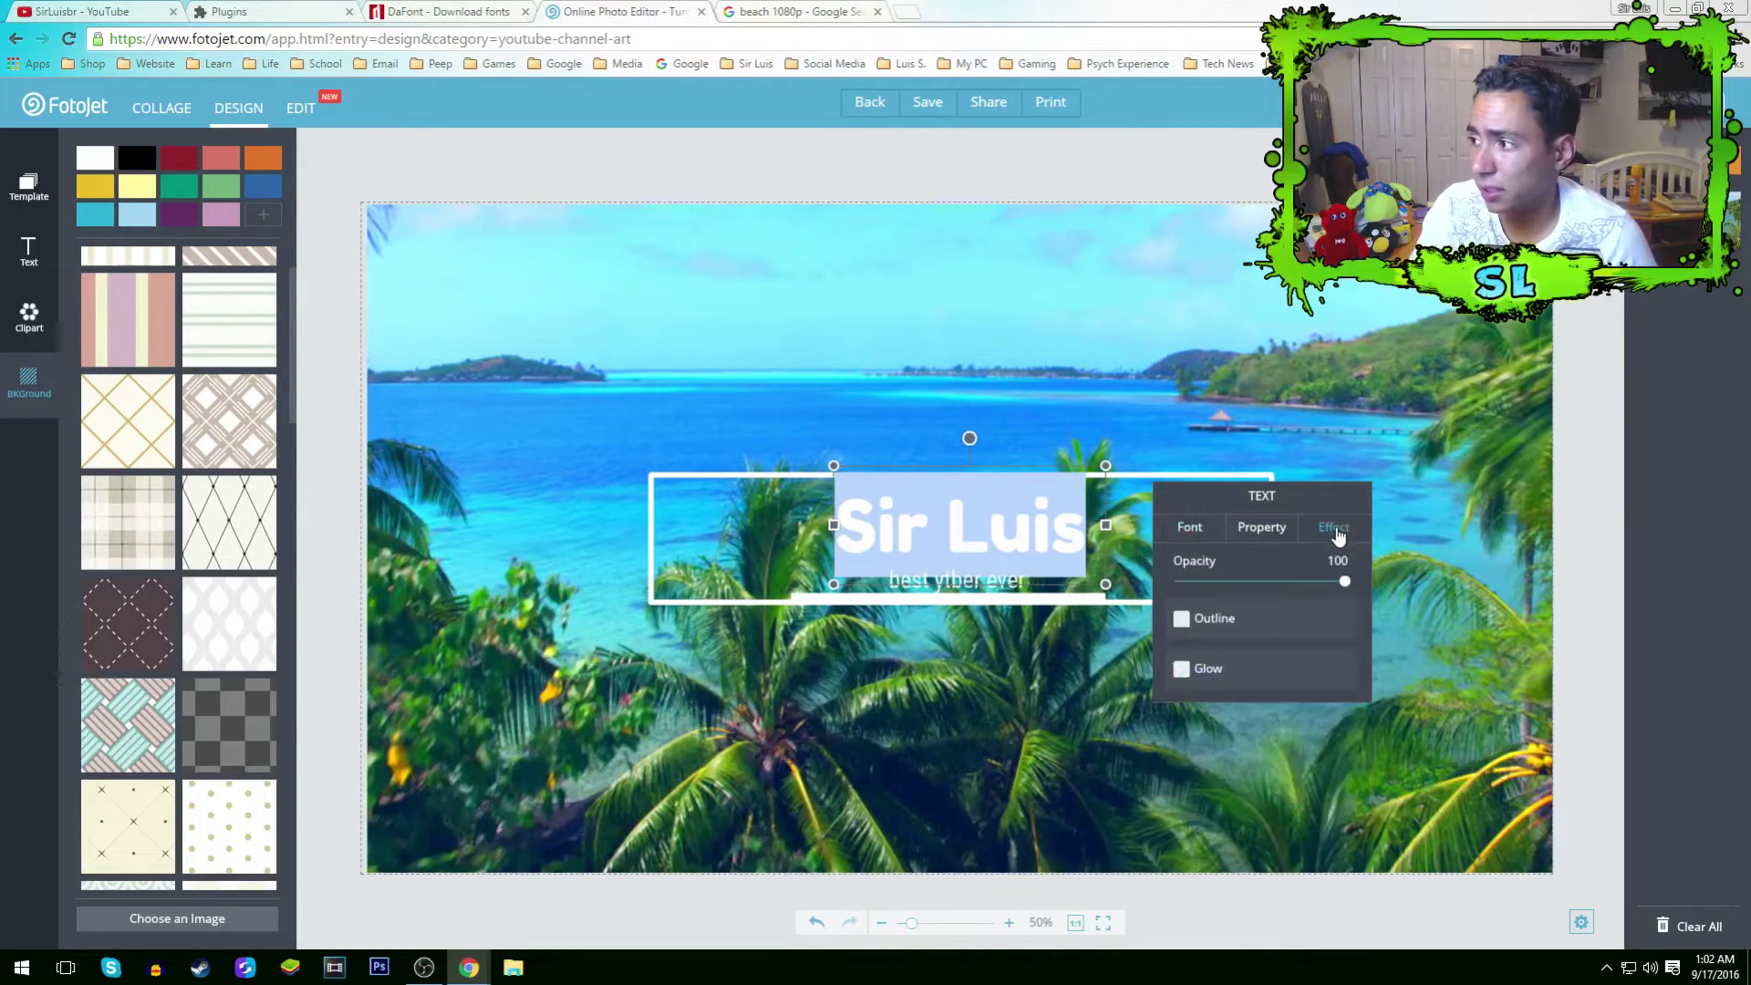
{"action": "left_click", "coordinate": [1182, 620]}
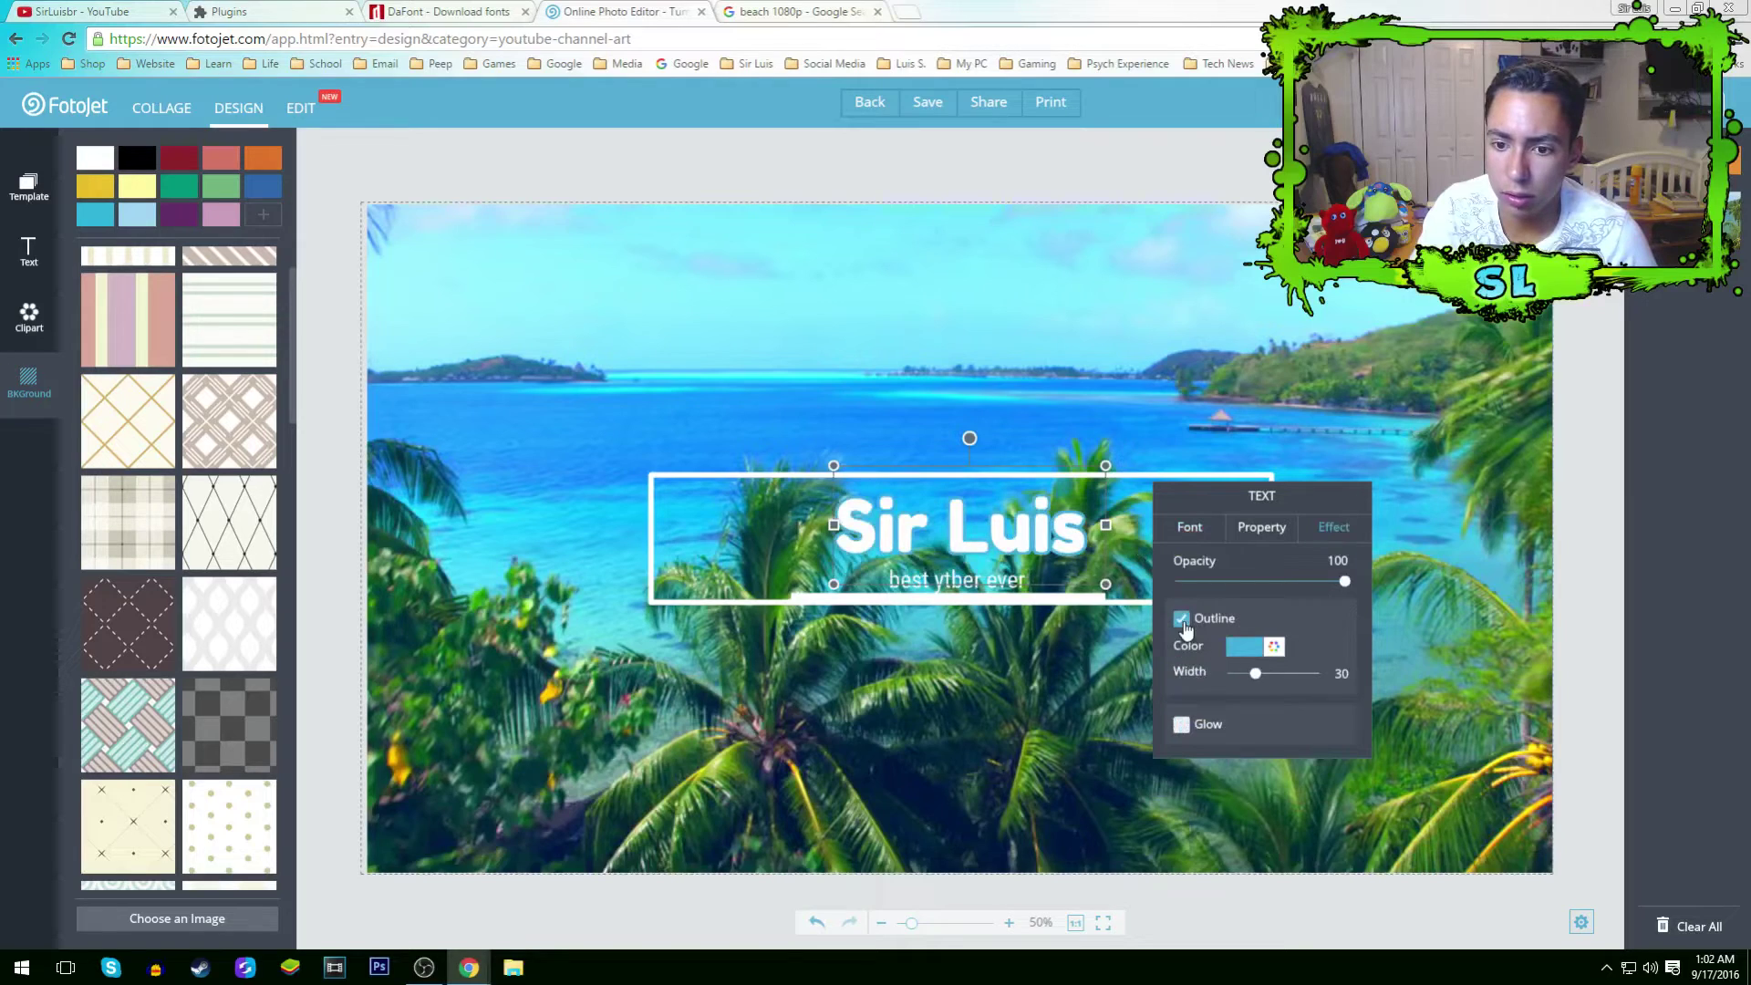
{"action": "left_click", "coordinate": [1255, 648]}
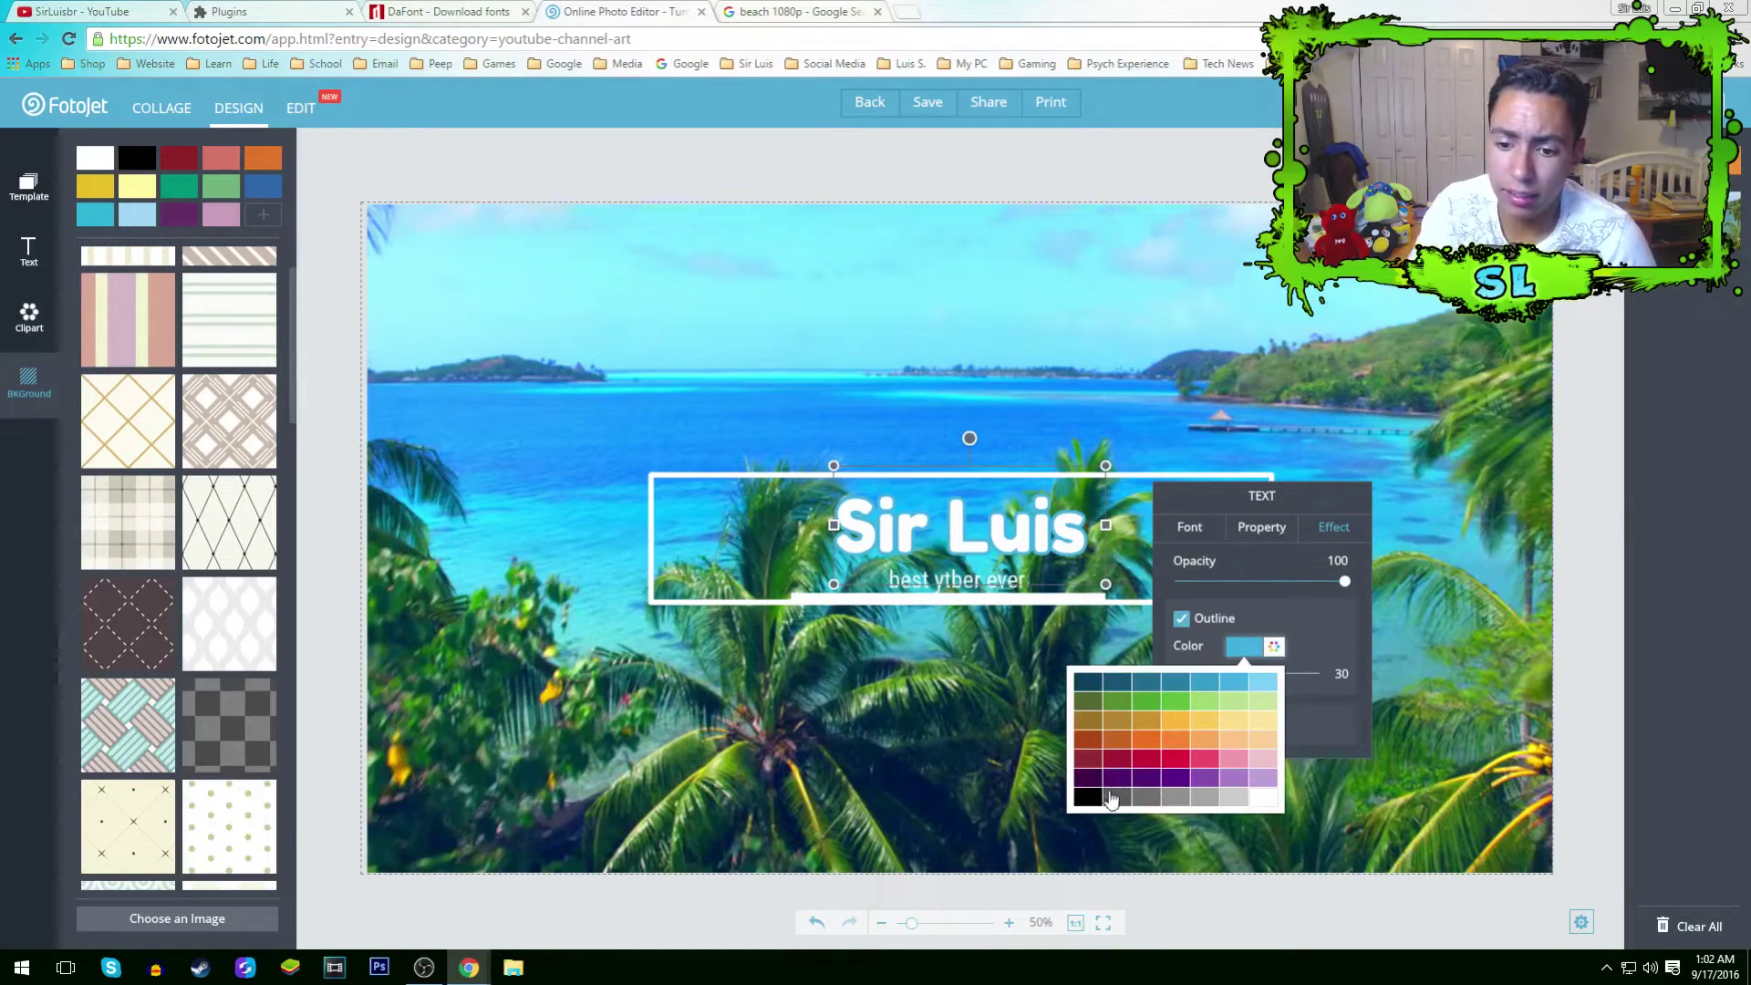
{"action": "left_click", "coordinate": [1087, 798]}
{"action": "left_click", "coordinate": [1335, 619]}
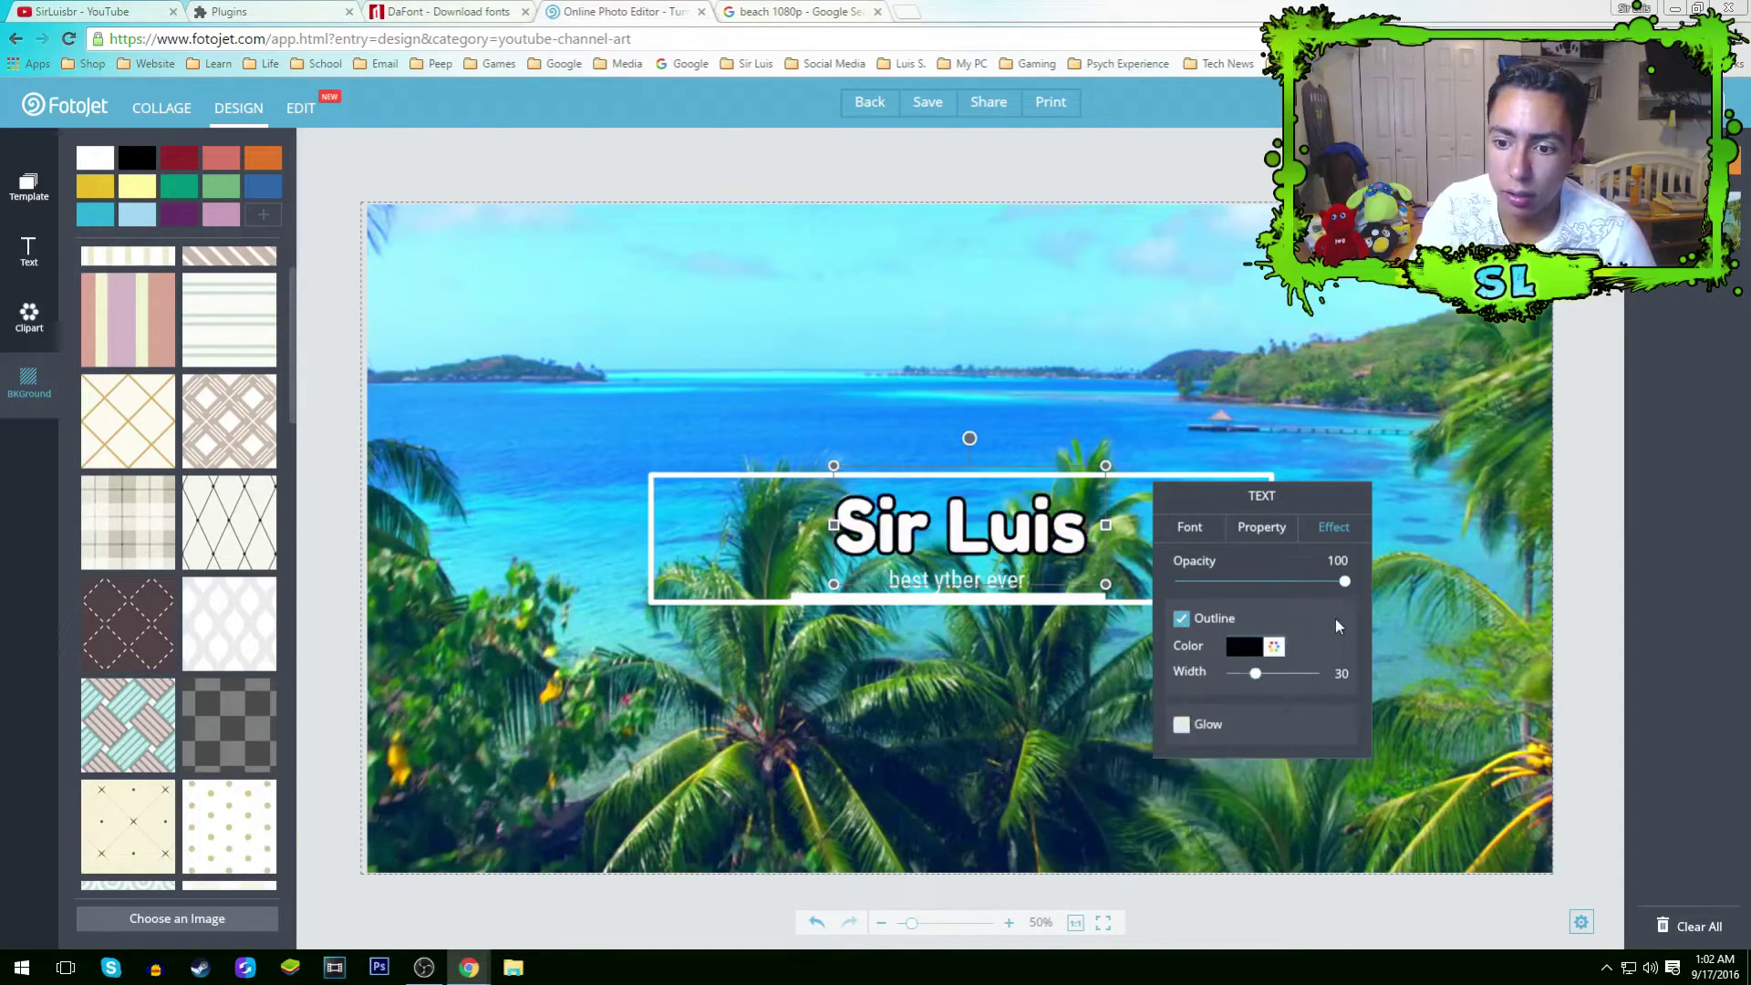
{"action": "left_click_drag", "start_coordinate": [1255, 675], "coordinate": [1311, 677]}
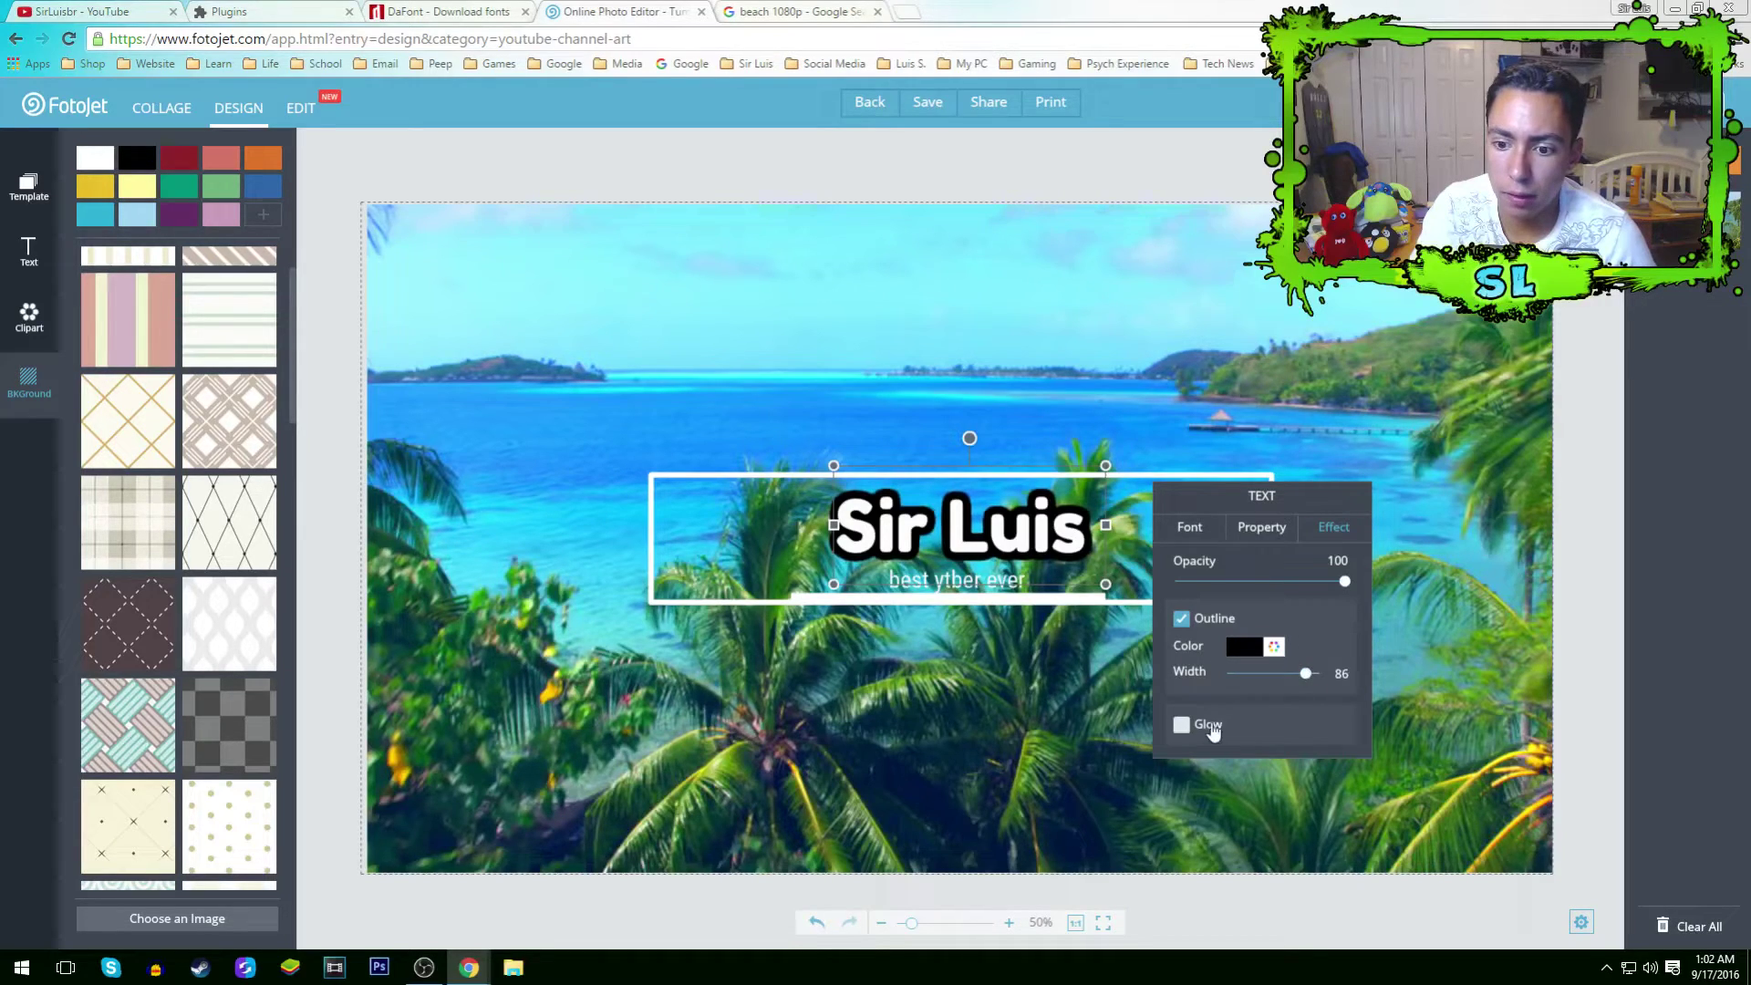
Add a light blue glow to the channel-name title with a radius of 51 and a blur of 2.
{"action": "left_click", "coordinate": [1183, 725]}
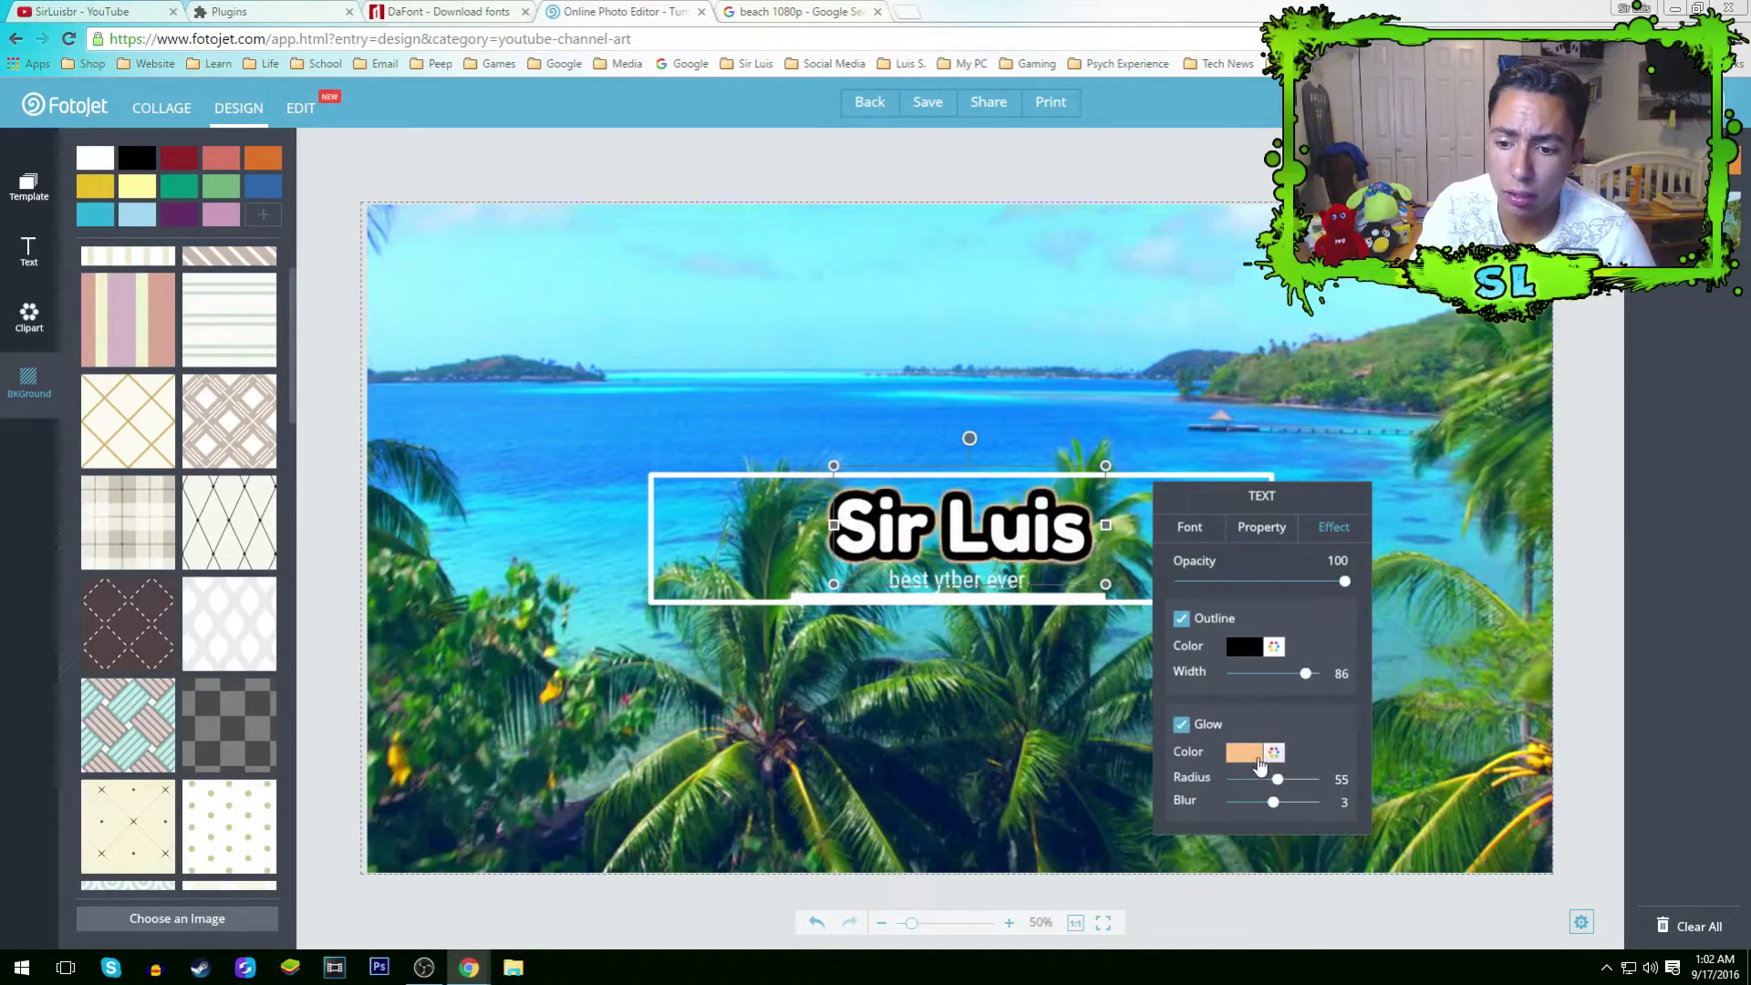
{"action": "left_click", "coordinate": [1246, 753]}
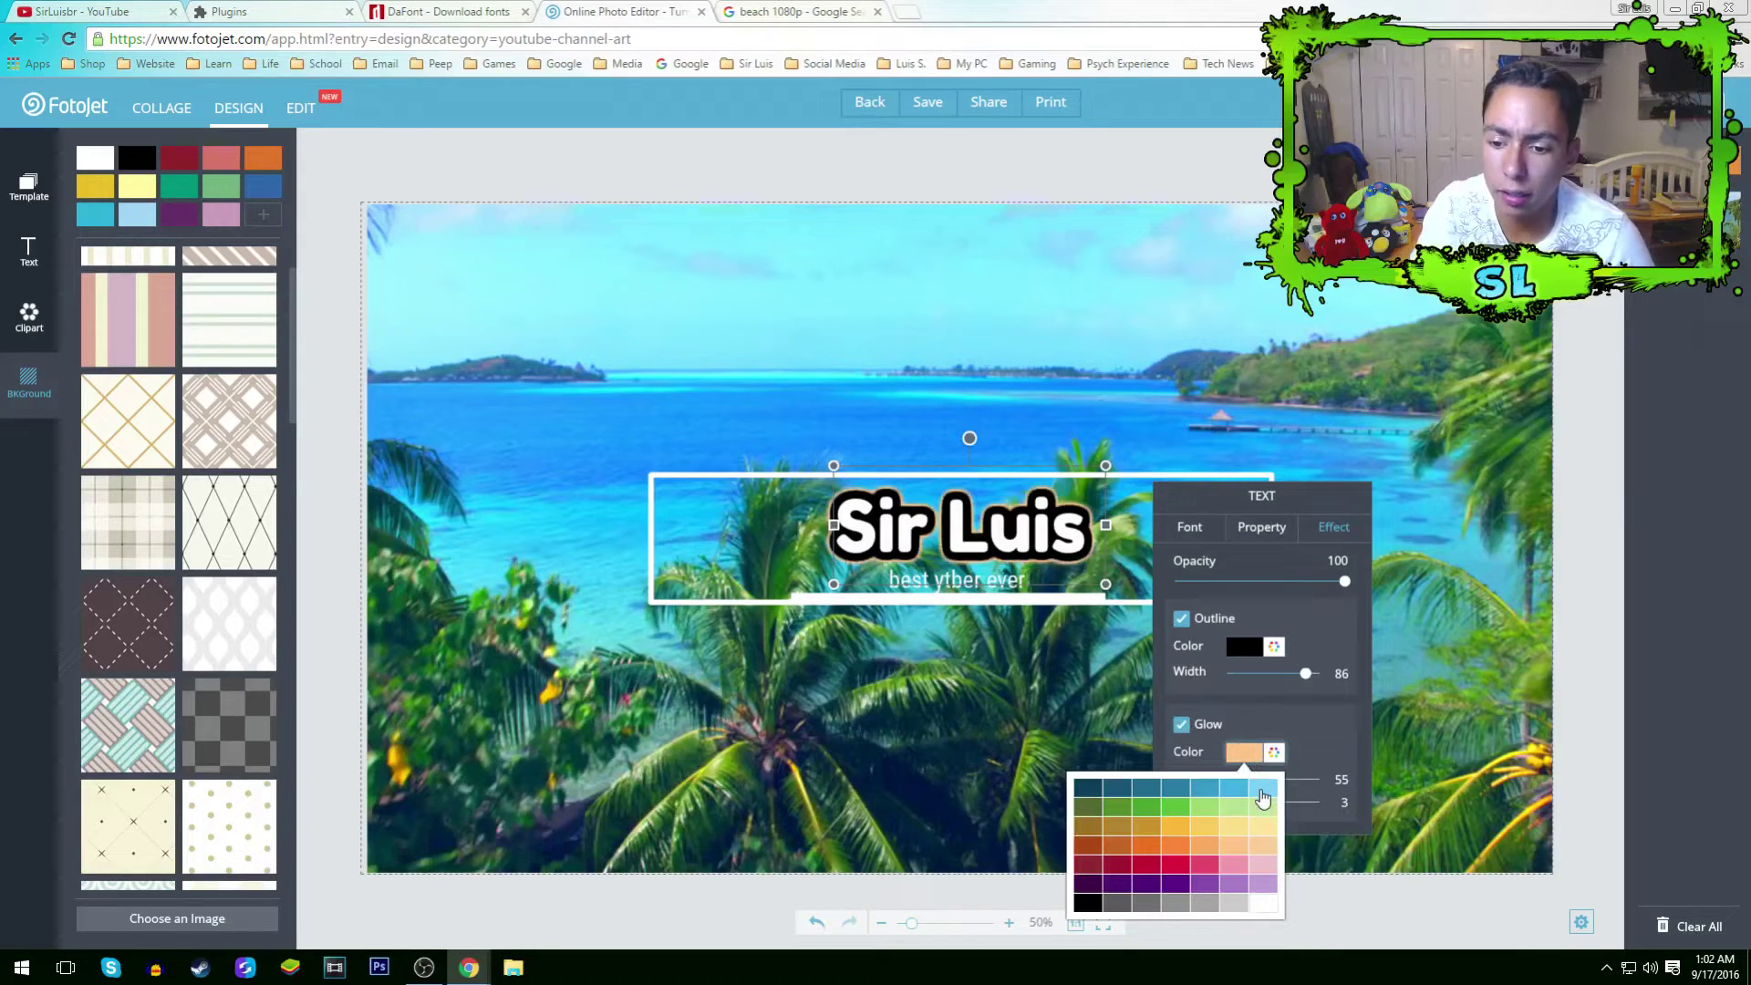
{"action": "left_click", "coordinate": [1269, 827]}
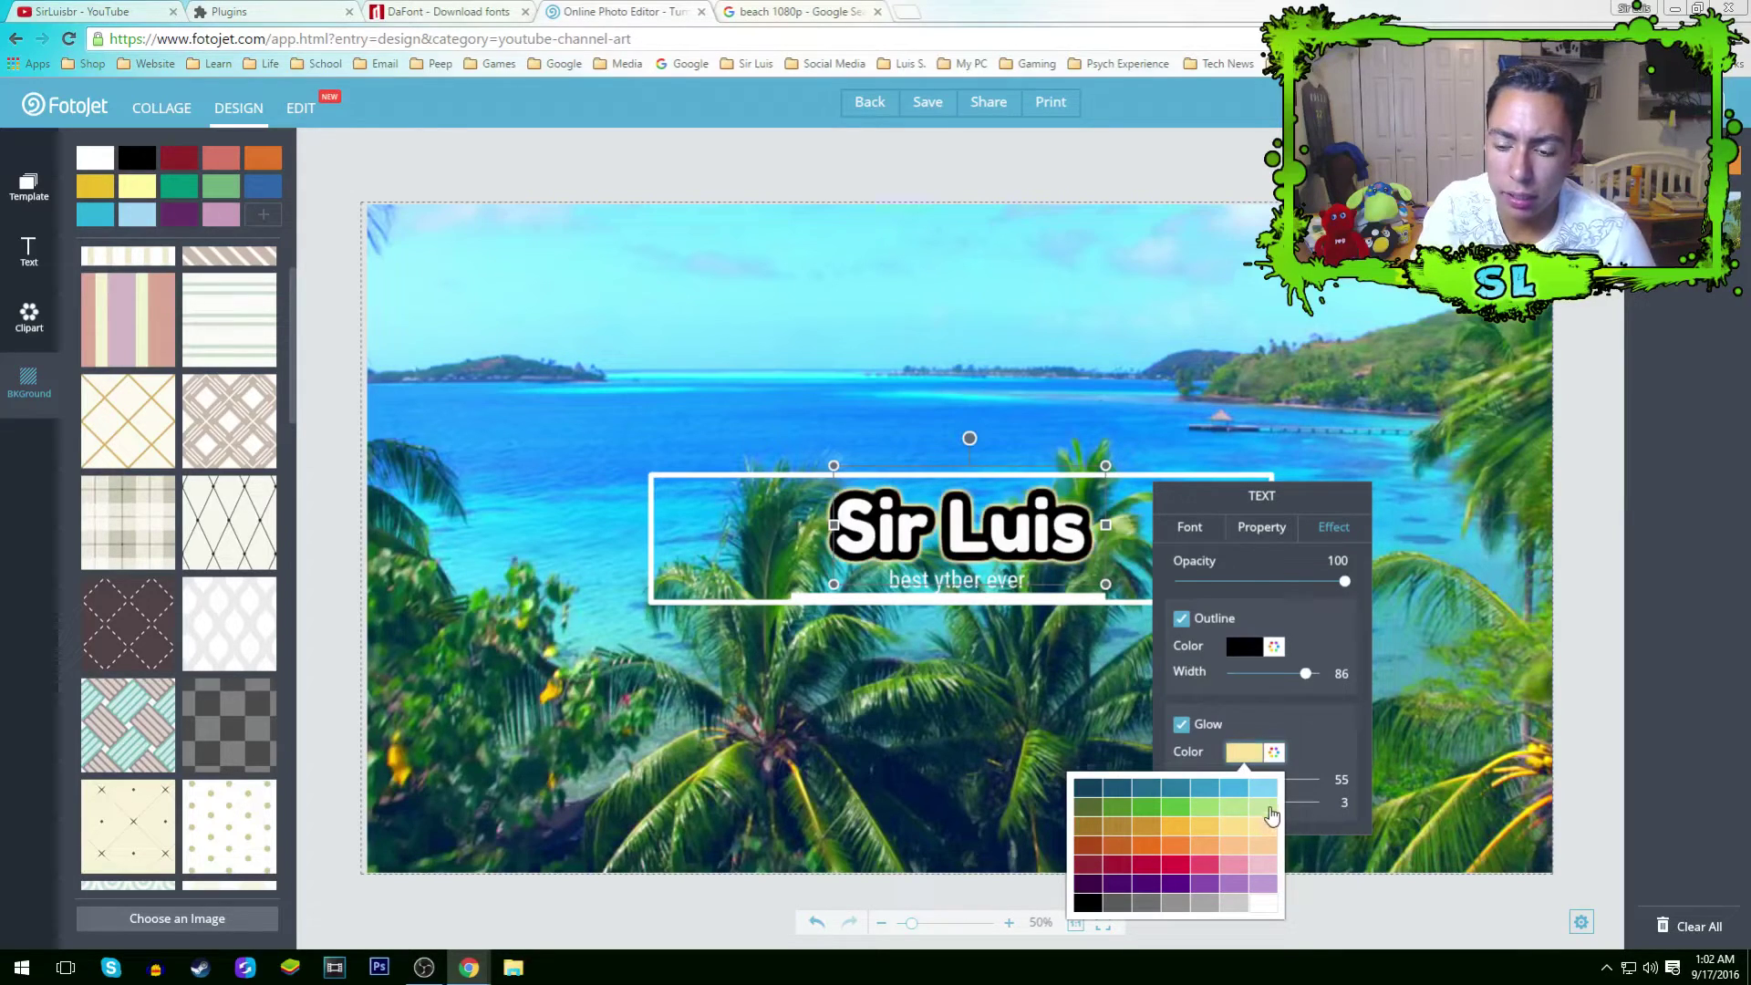
{"action": "left_click", "coordinate": [1266, 790]}
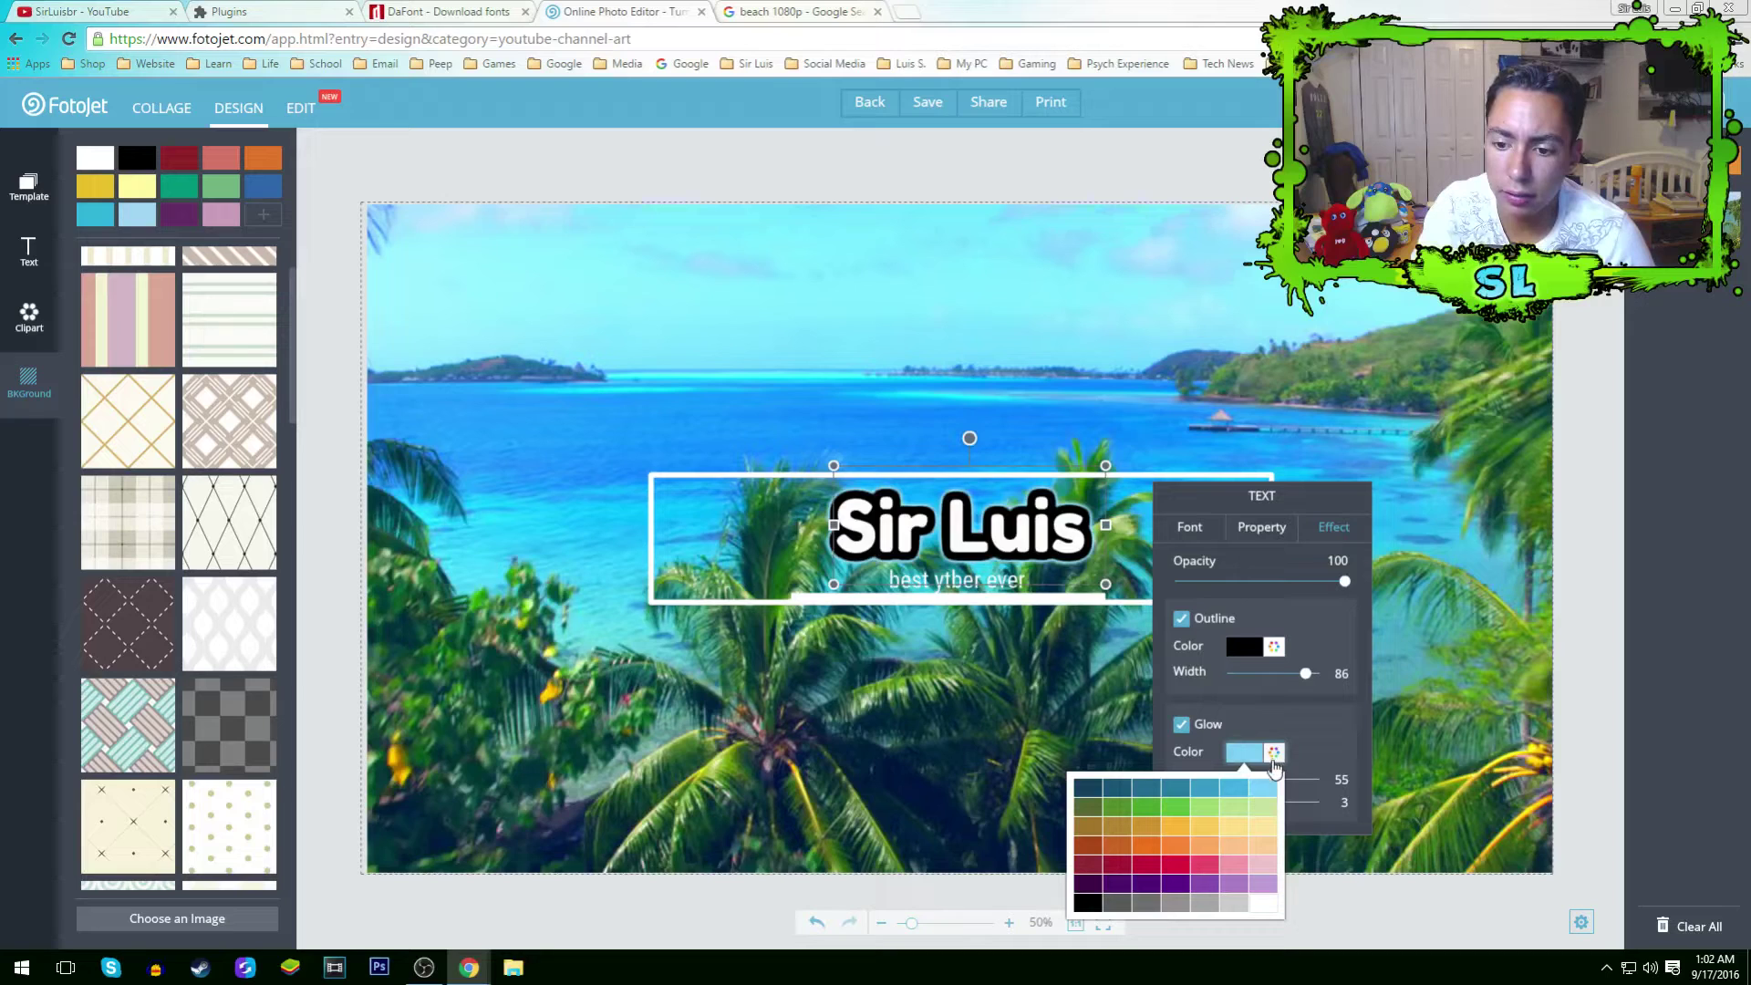
{"action": "left_click", "coordinate": [1275, 753]}
{"action": "left_click", "coordinate": [1272, 830]}
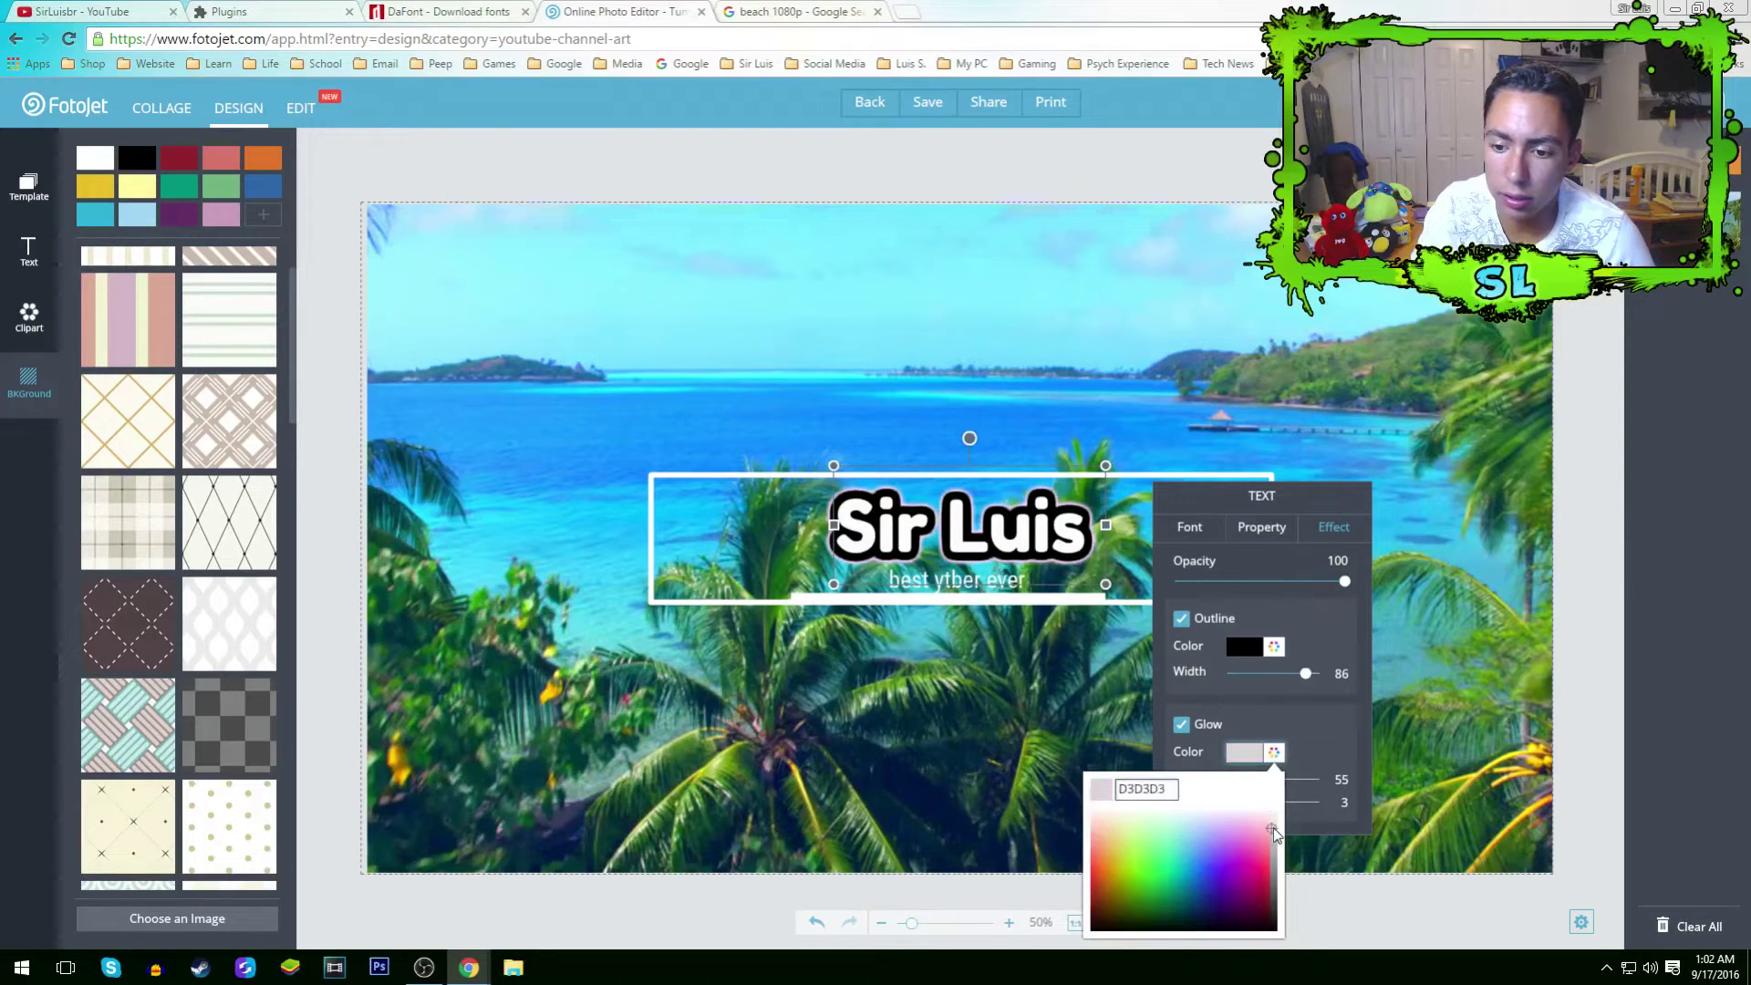
{"action": "left_click", "coordinate": [1225, 853]}
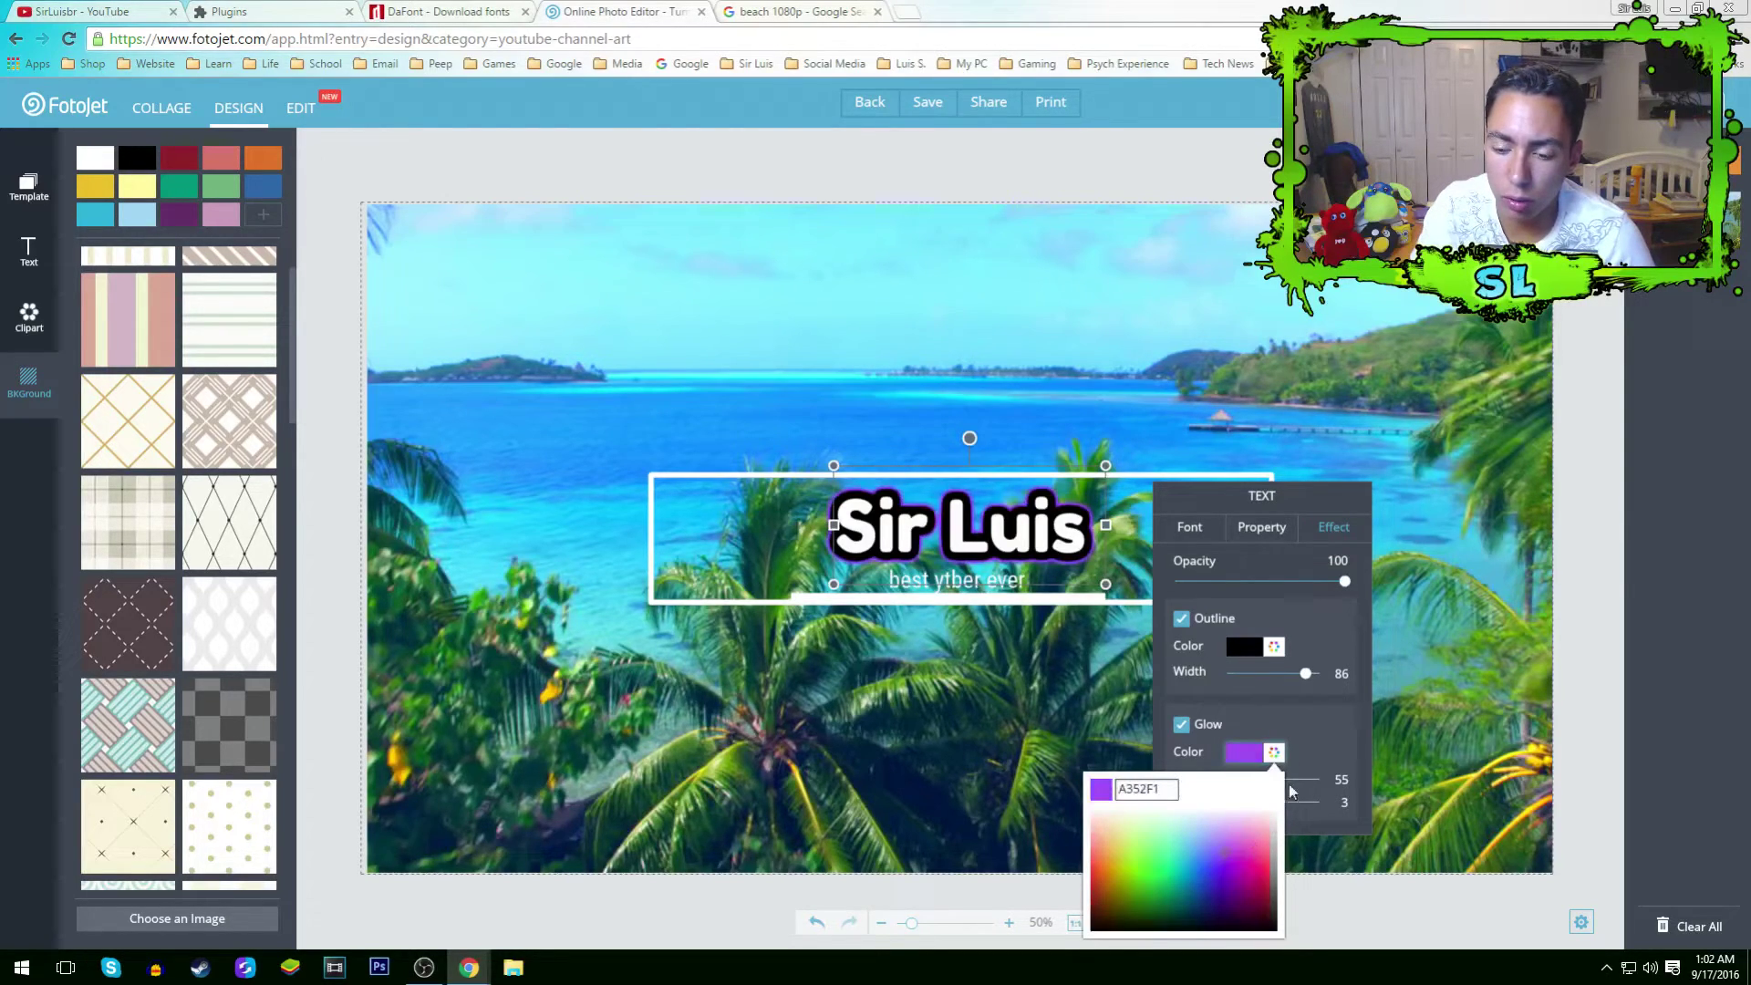
{"action": "left_click", "coordinate": [1249, 761]}
{"action": "left_click", "coordinate": [1266, 789]}
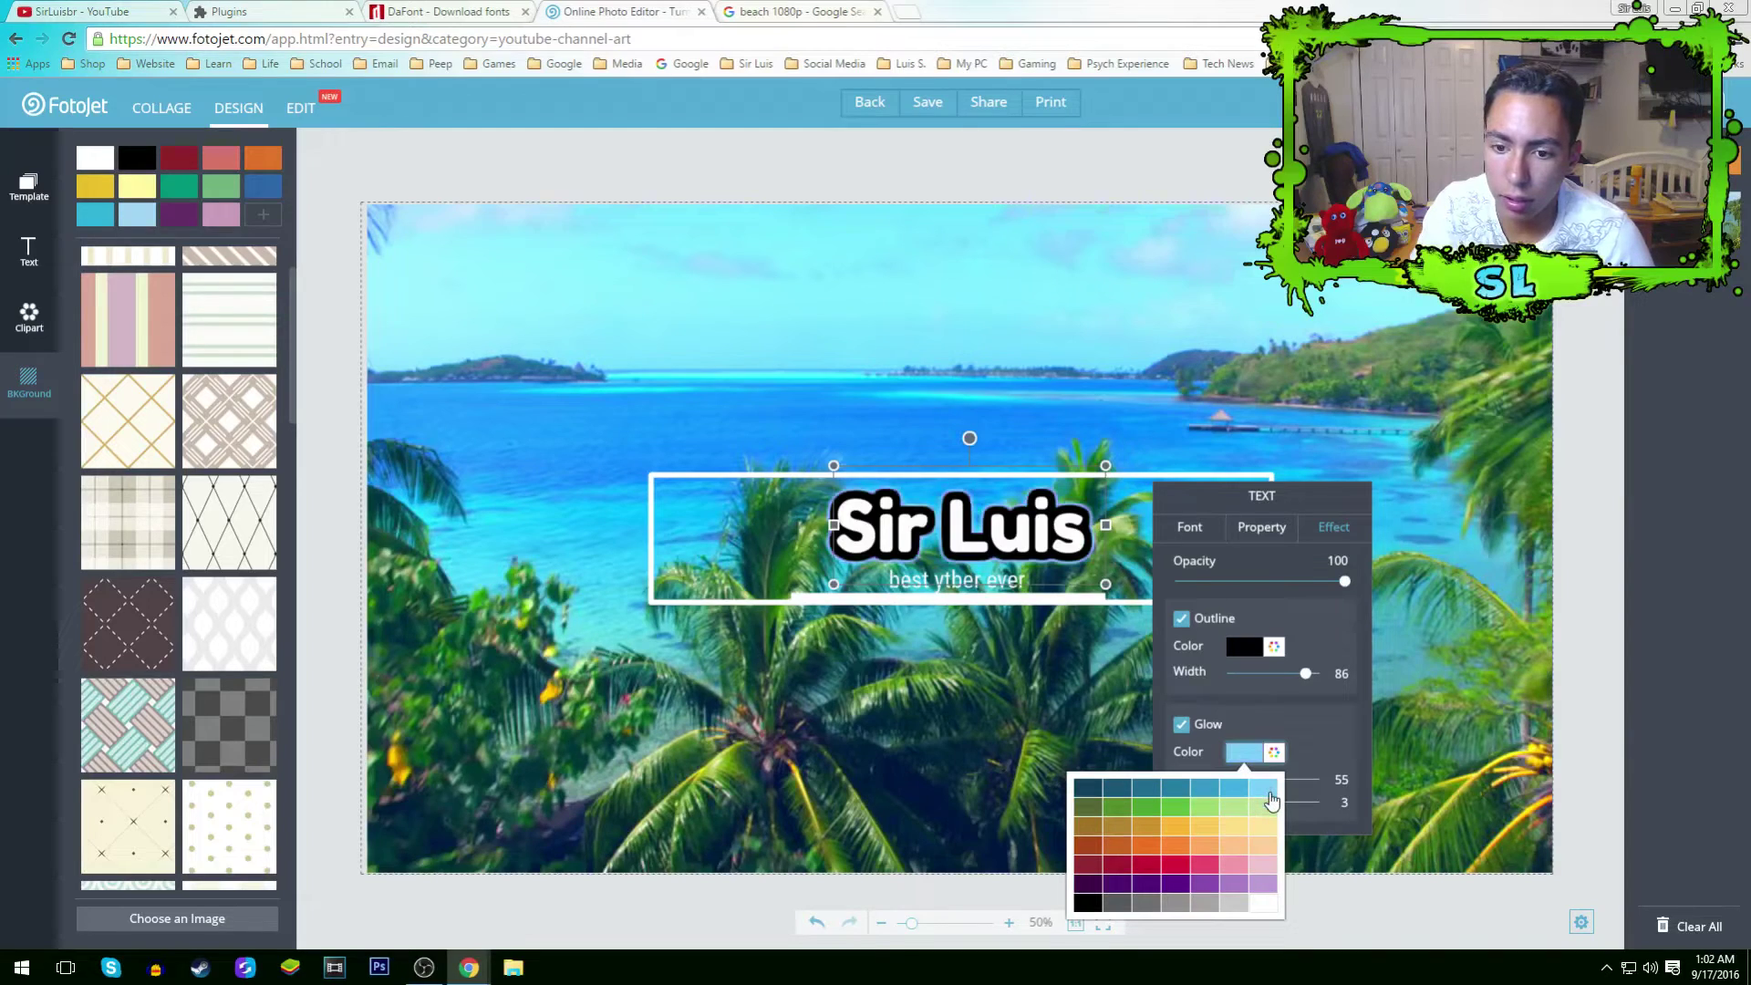
{"action": "left_click", "coordinate": [1328, 715]}
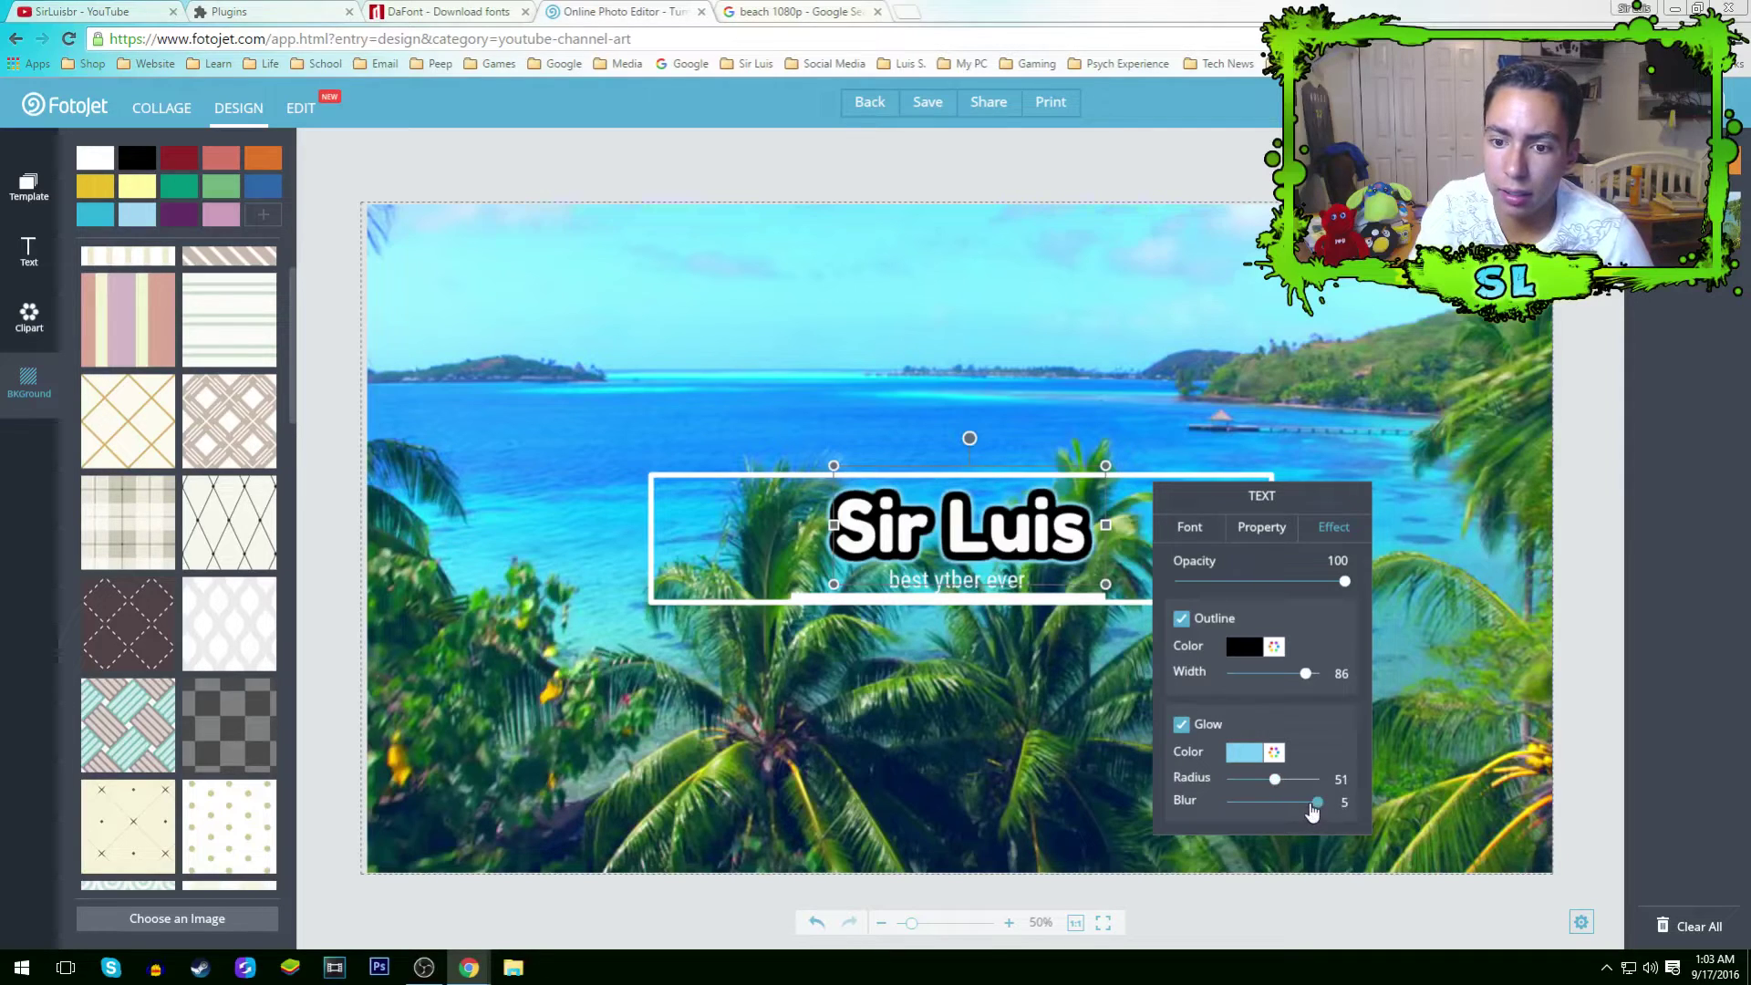
{"action": "left_click_drag", "start_coordinate": [1282, 814], "coordinate": [1260, 814]}
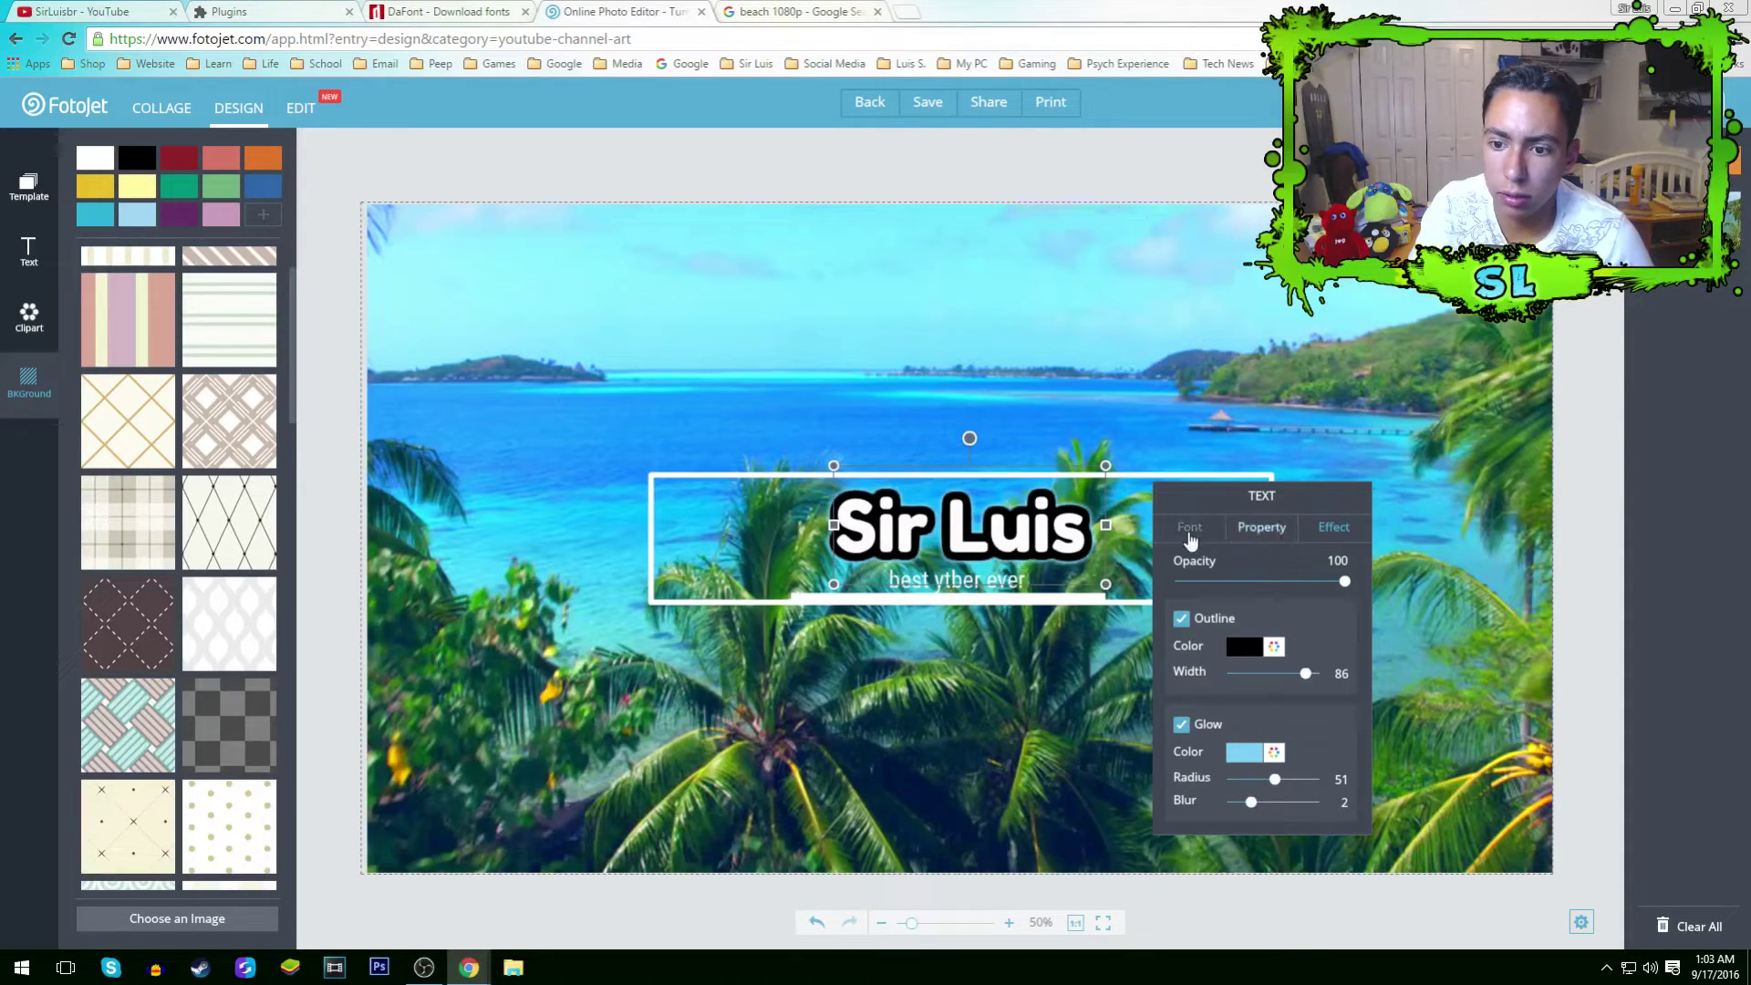
Add a black outline to the "best ytber ever" tagline.
{"action": "left_click", "coordinate": [1029, 588]}
{"action": "double_click", "coordinate": [1029, 588]}
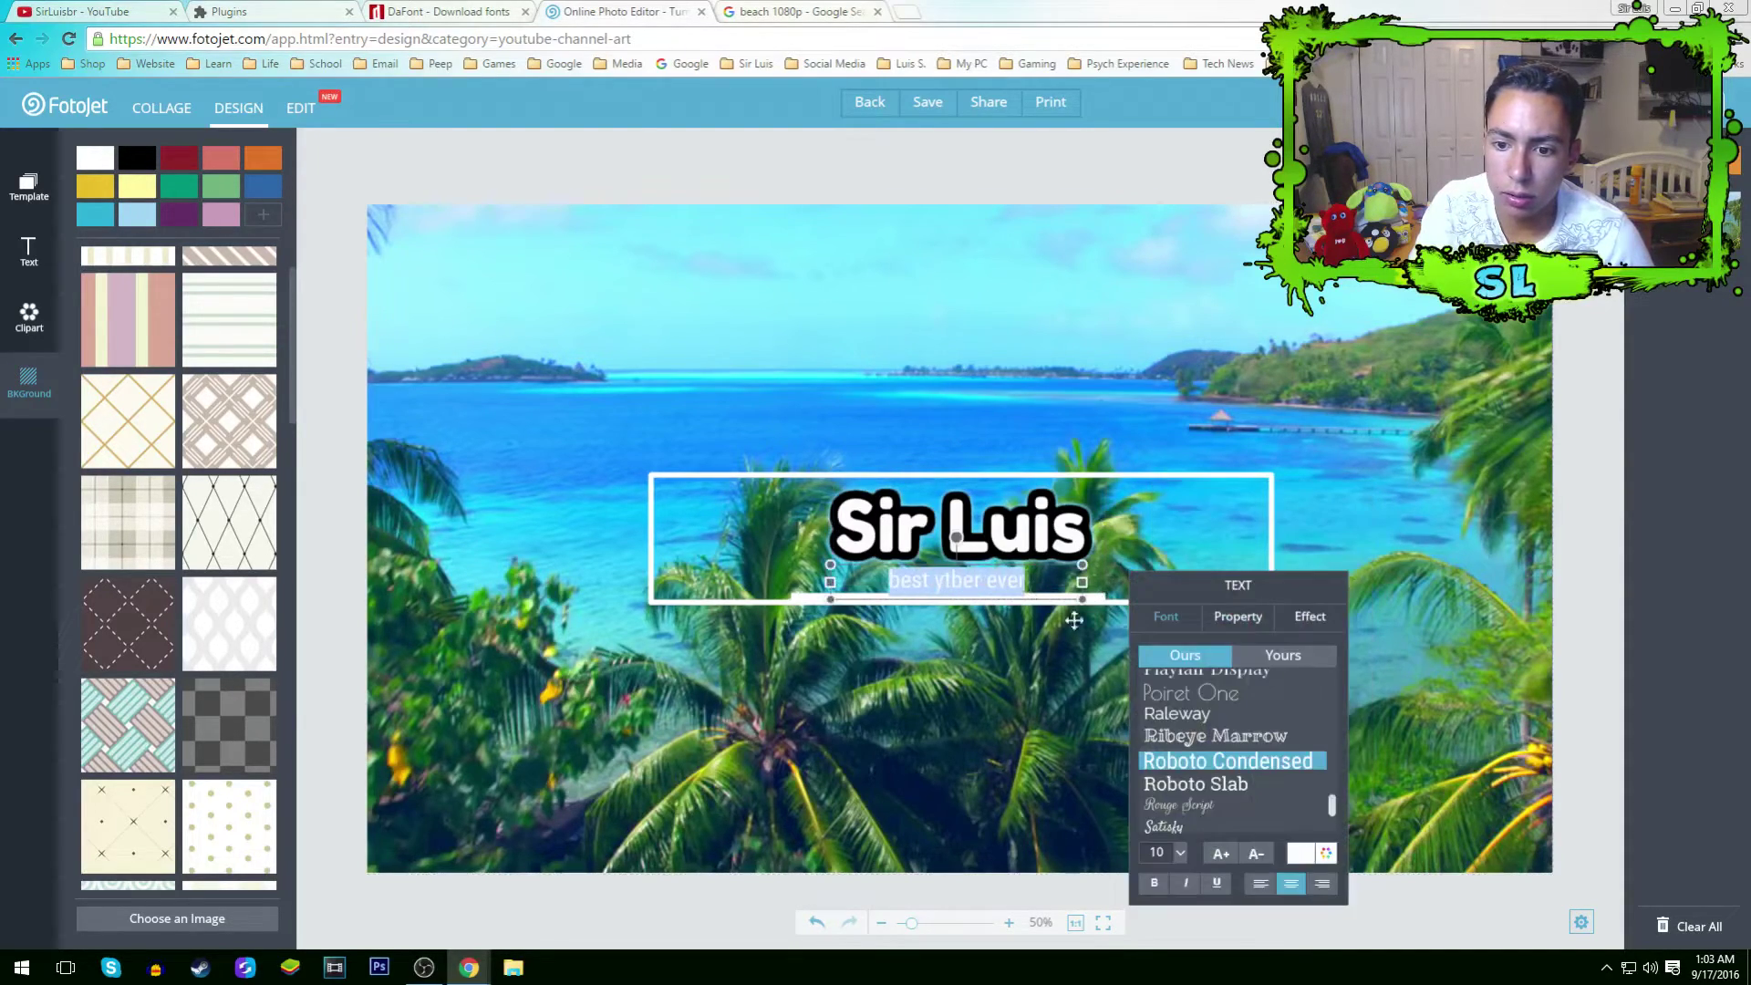
{"action": "left_click", "coordinate": [1309, 617]}
{"action": "left_click", "coordinate": [1168, 712]}
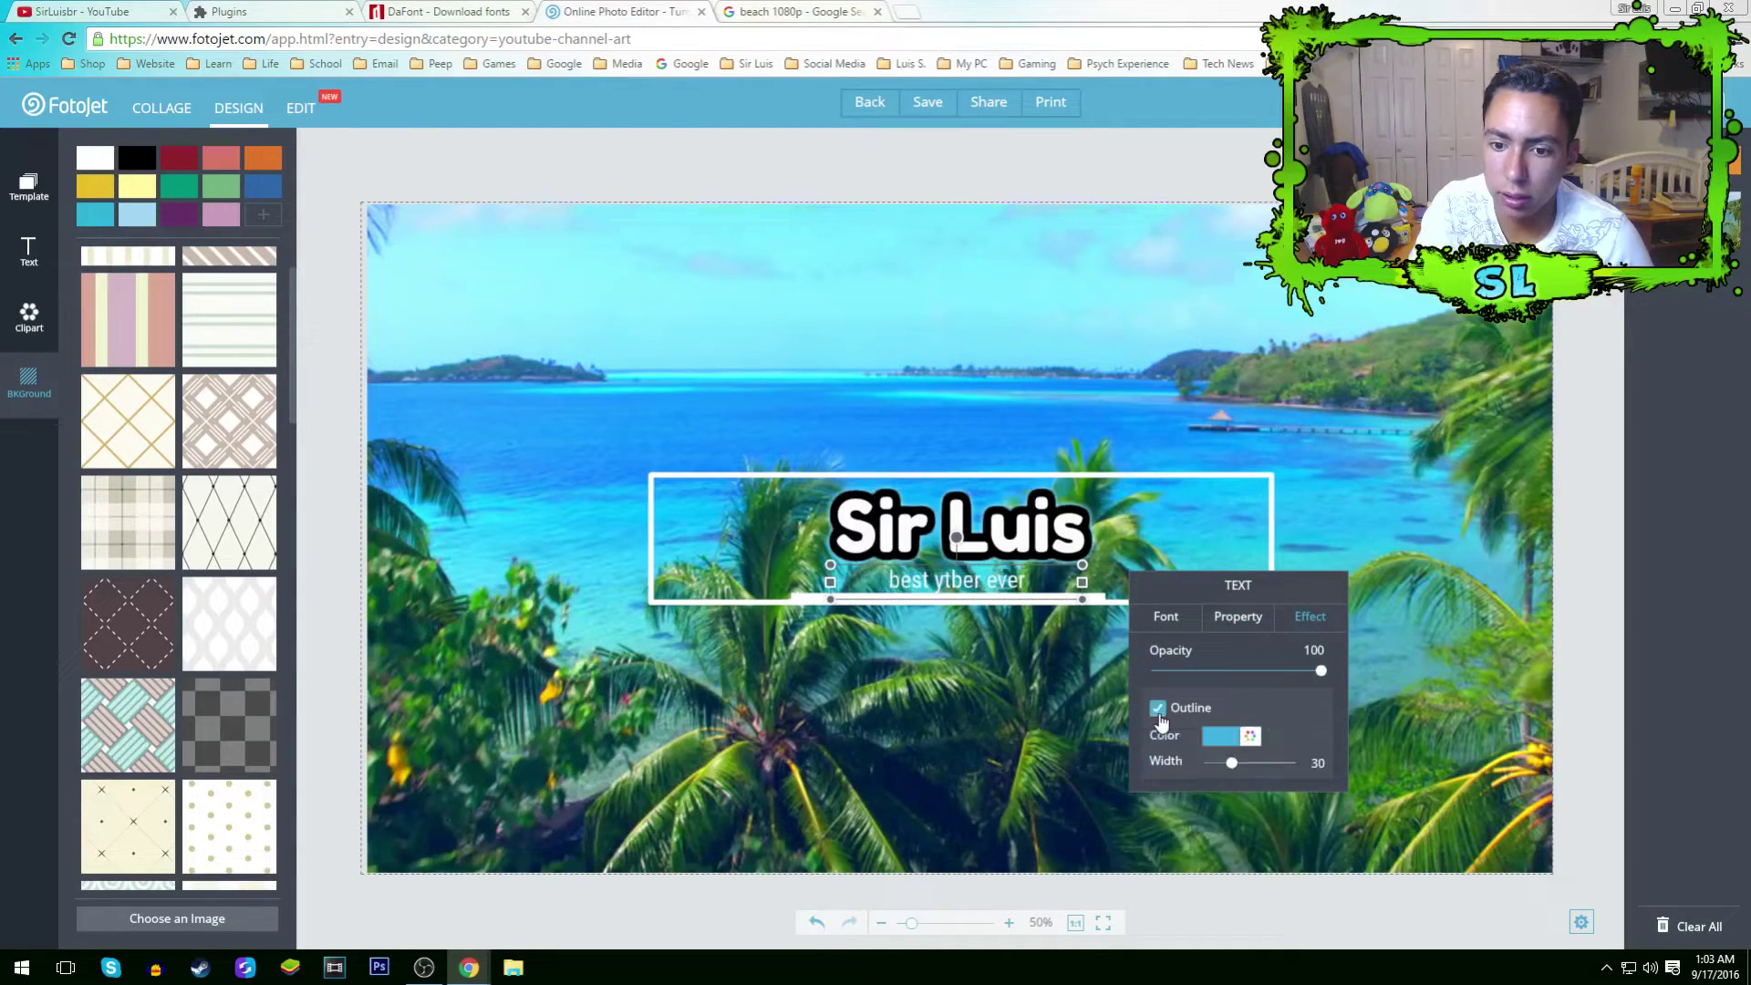
{"action": "left_click", "coordinate": [1222, 737]}
{"action": "left_click", "coordinate": [1065, 885]}
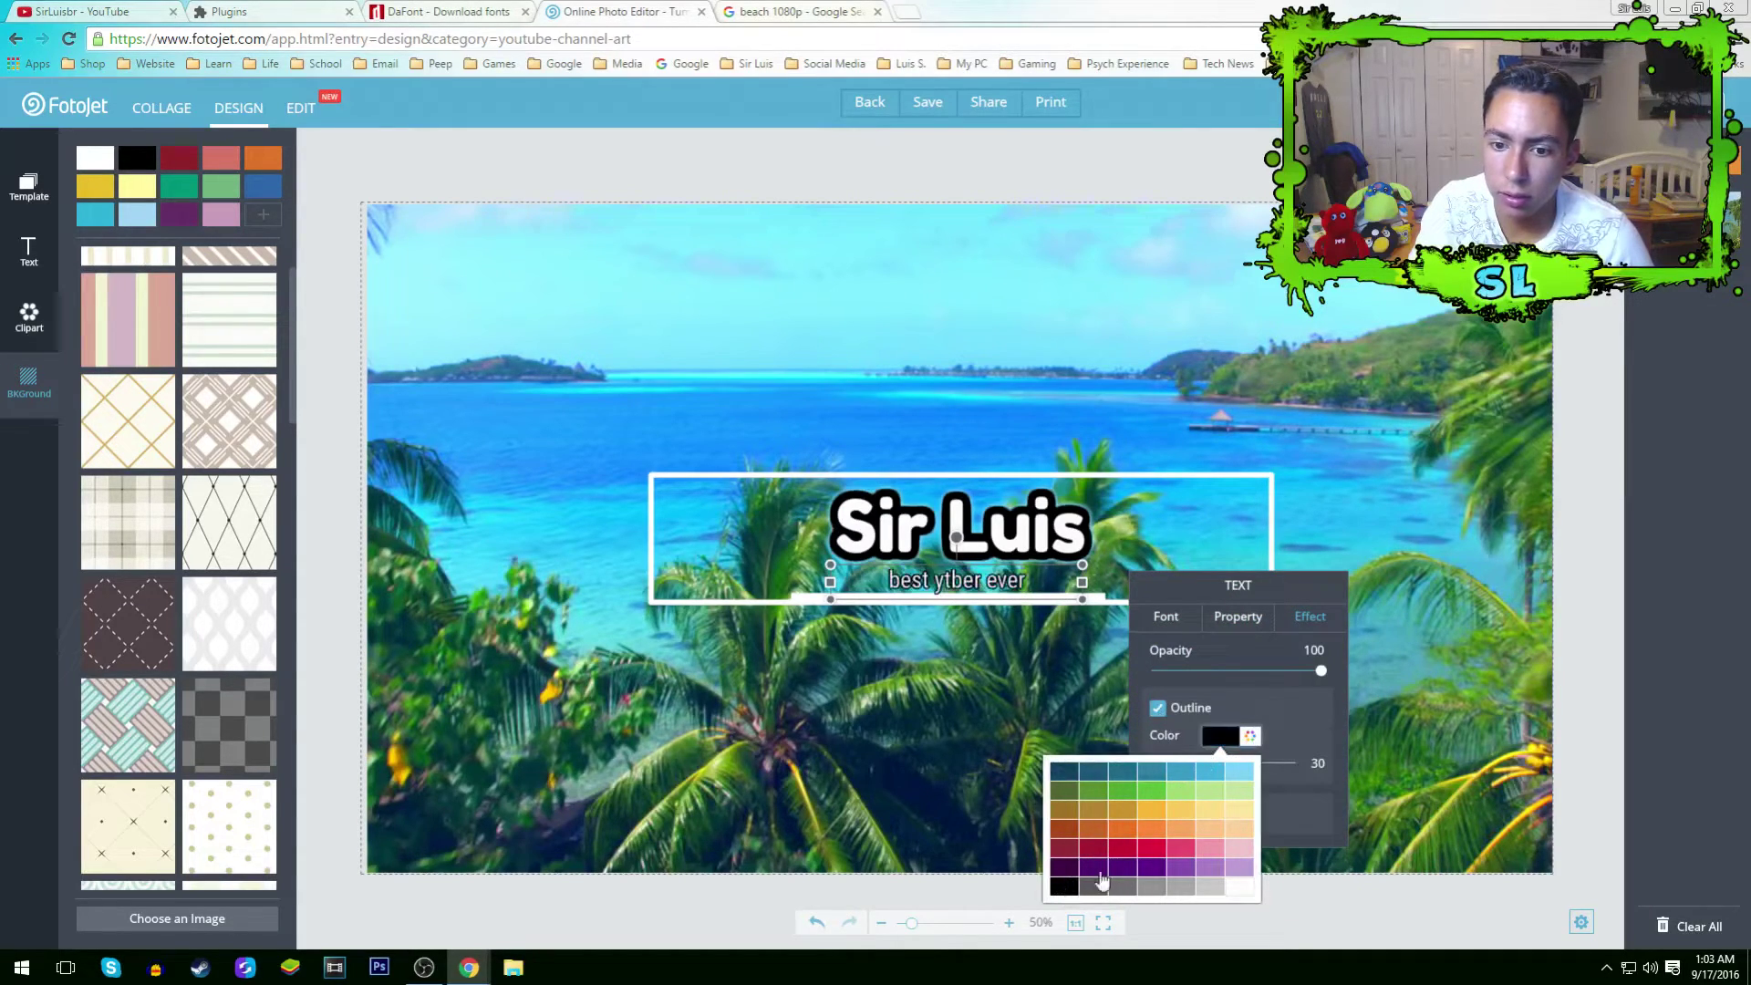
{"action": "left_click", "coordinate": [1288, 721]}
Add a light blue glow to the "best ytber ever" tagline.
{"action": "left_click", "coordinate": [1157, 816]}
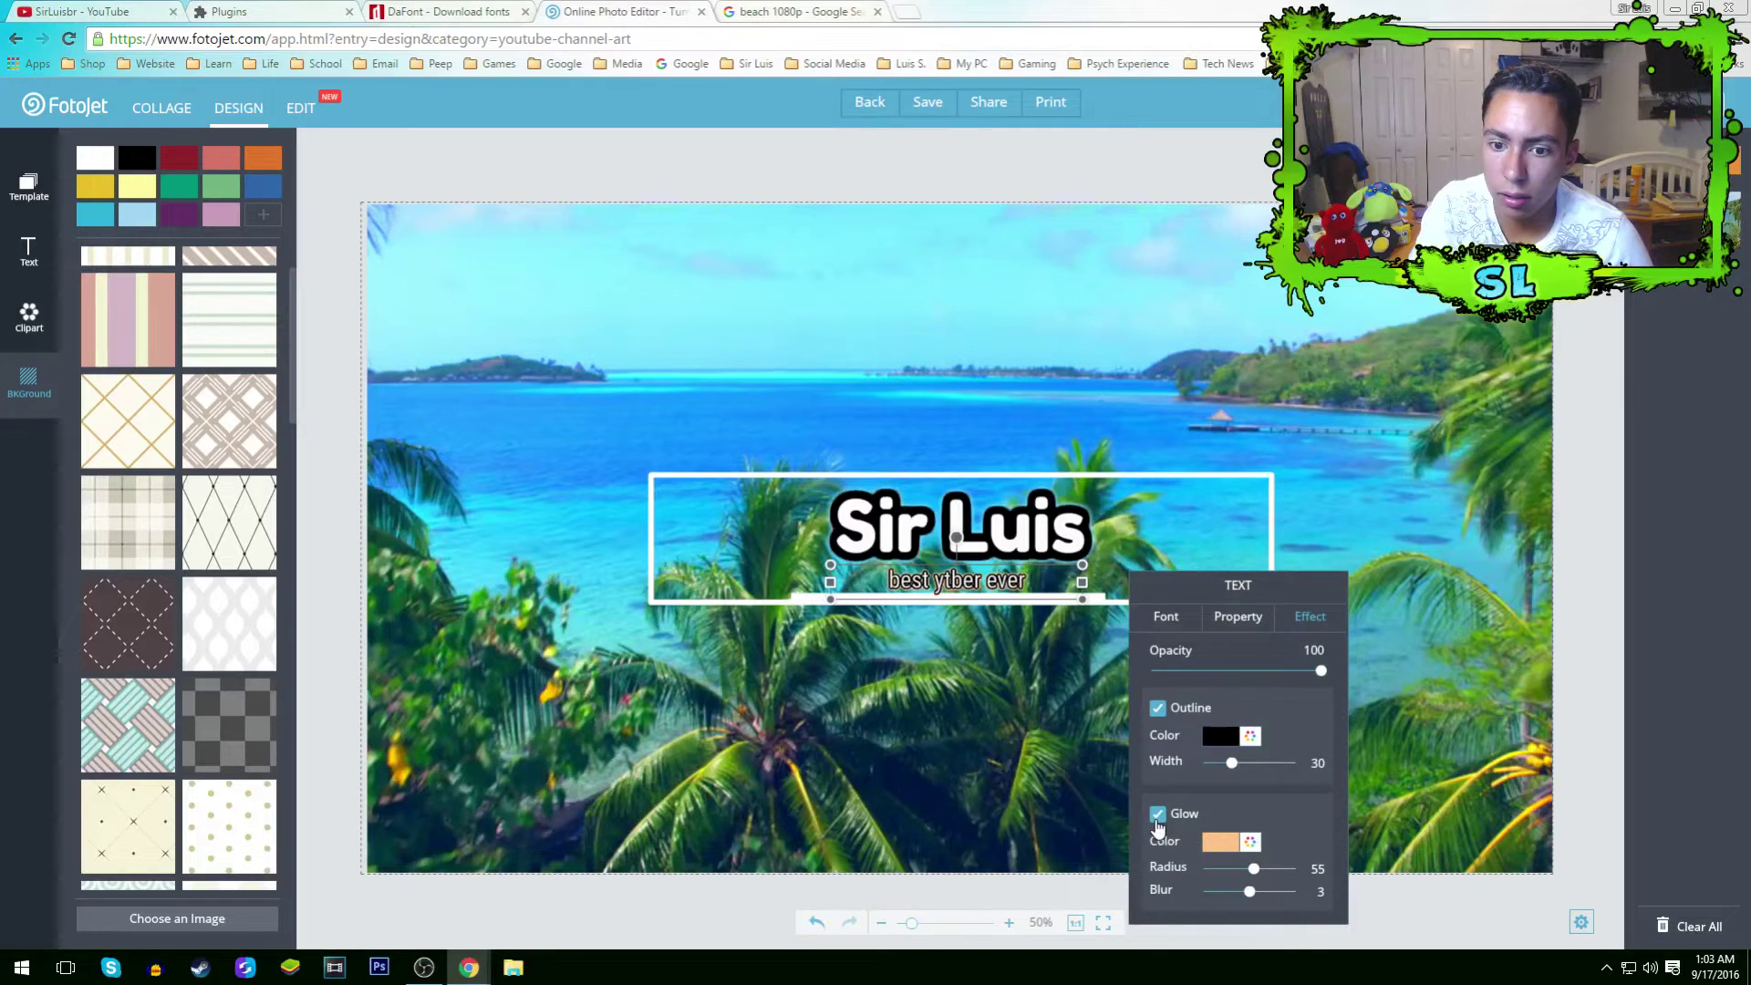
{"action": "left_click", "coordinate": [1220, 841]}
{"action": "left_click", "coordinate": [1237, 697]}
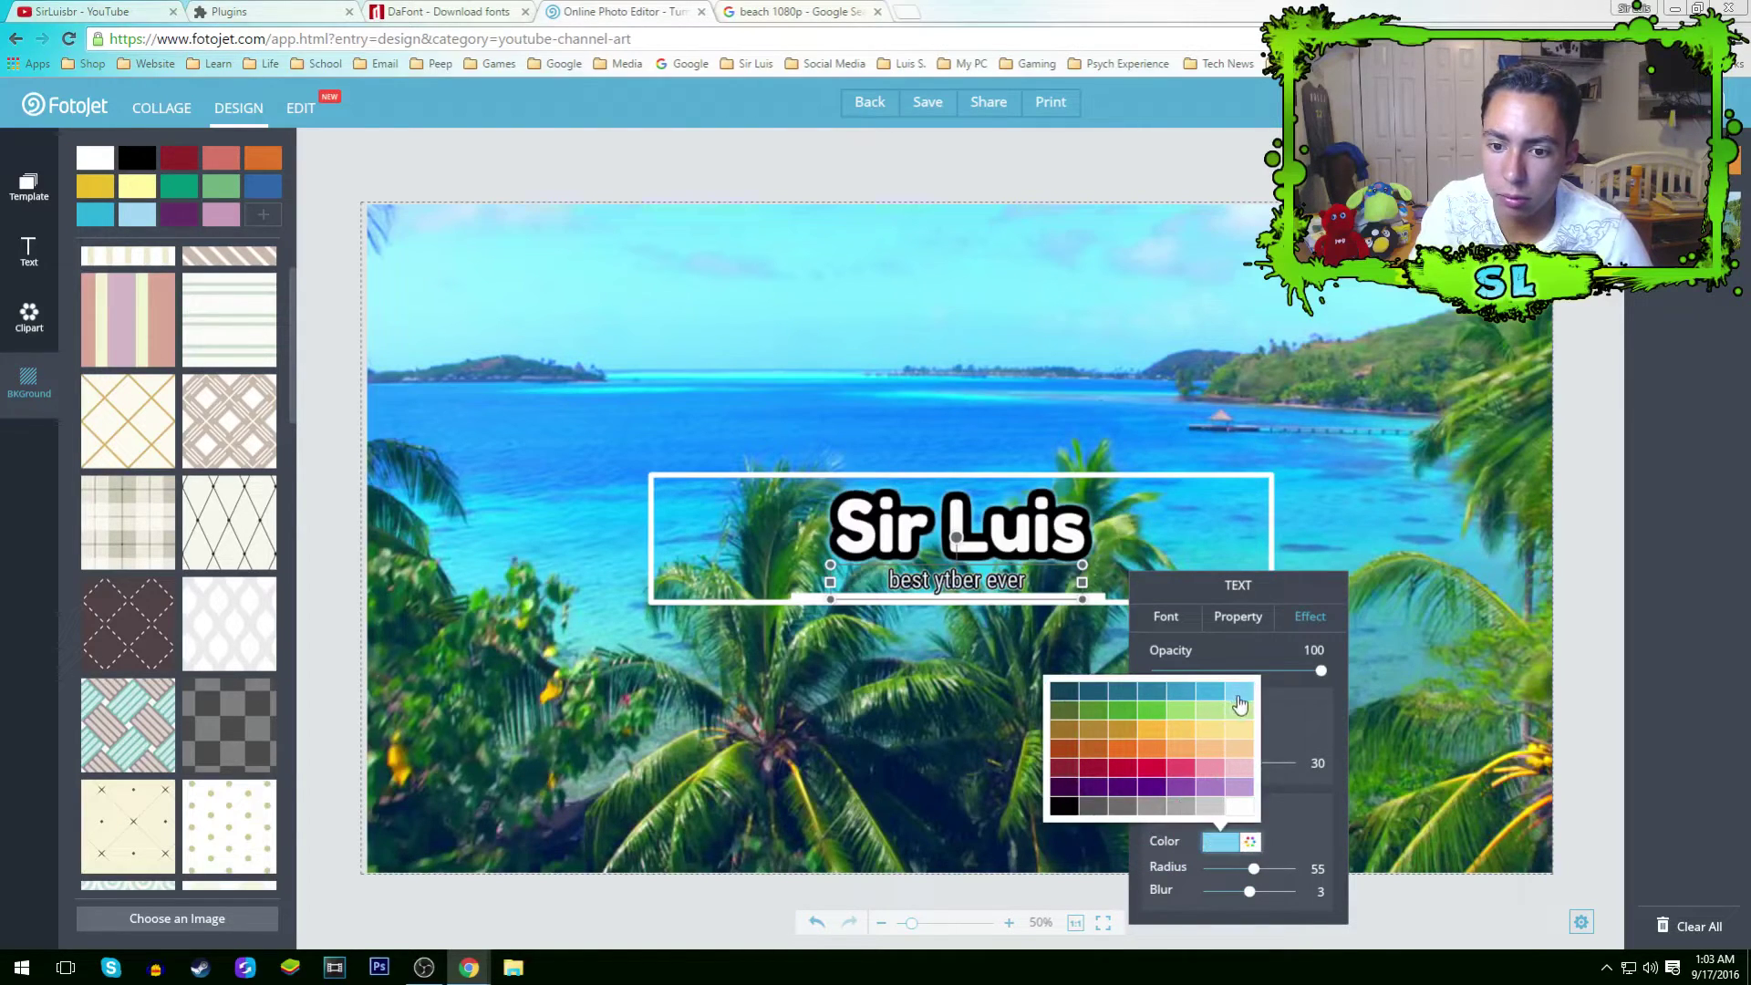
{"action": "left_click", "coordinate": [1281, 502]}
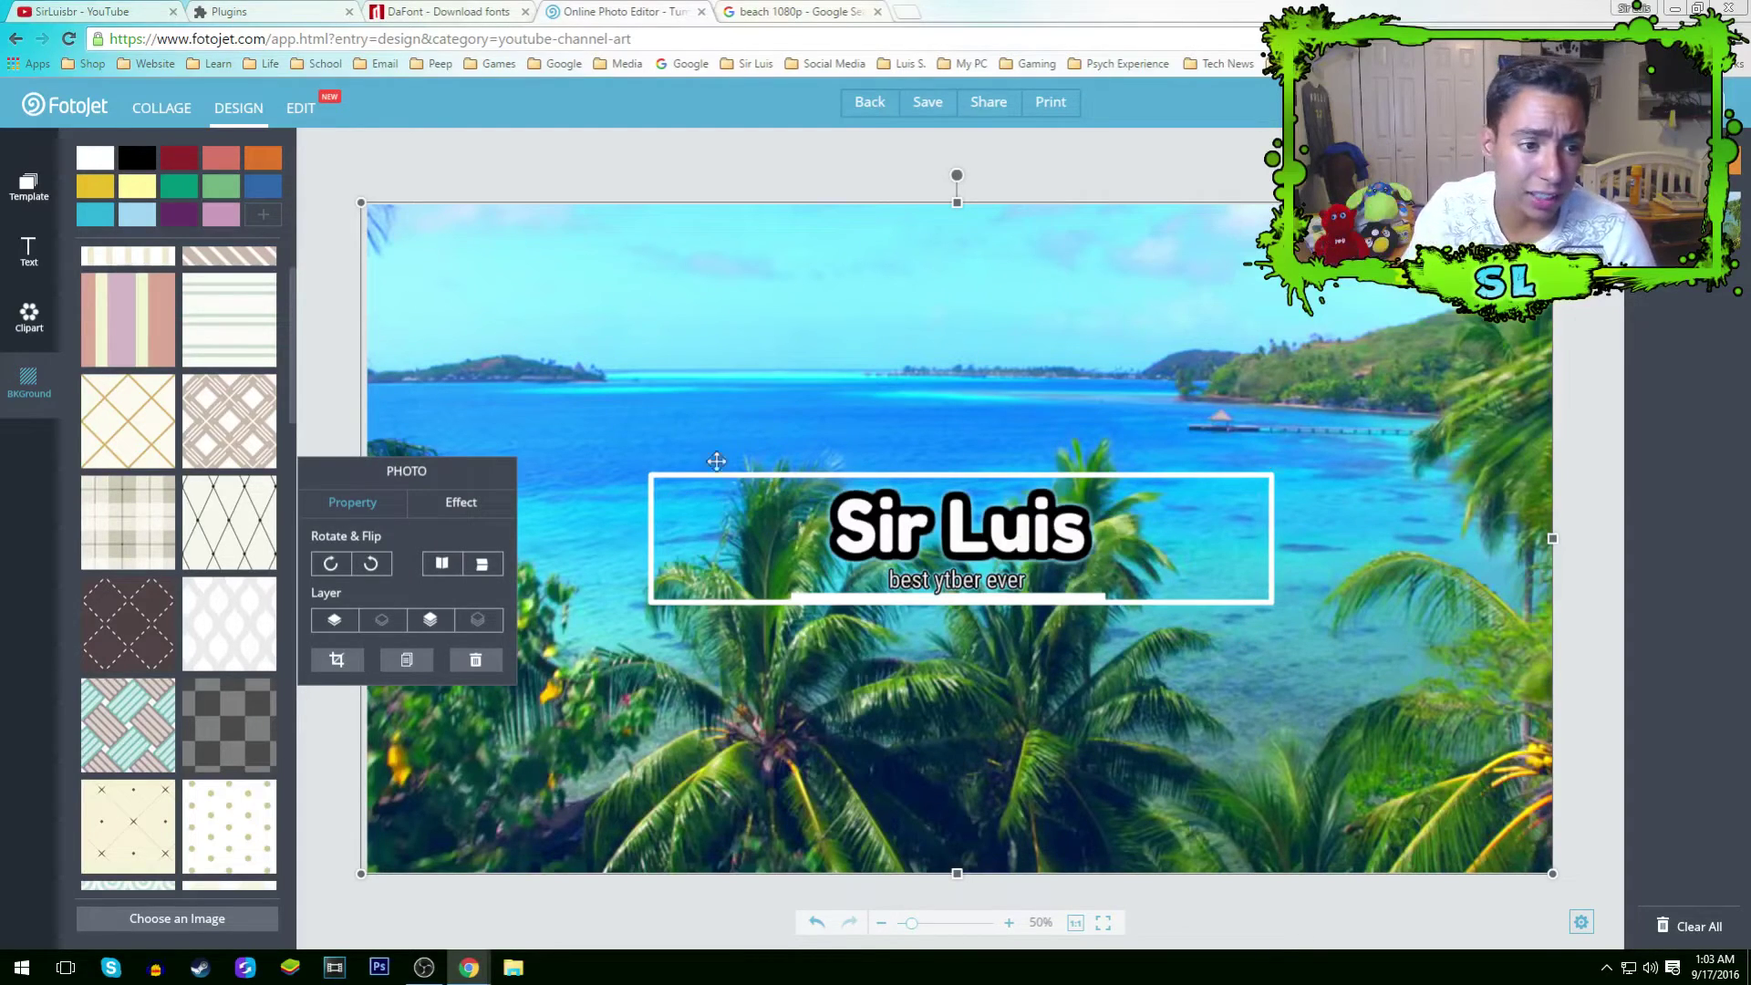
Insert the pink five-petal flower from the Nature clipart, shrink it and place it inside the white frame before the channel name.
{"action": "left_click", "coordinate": [41, 324]}
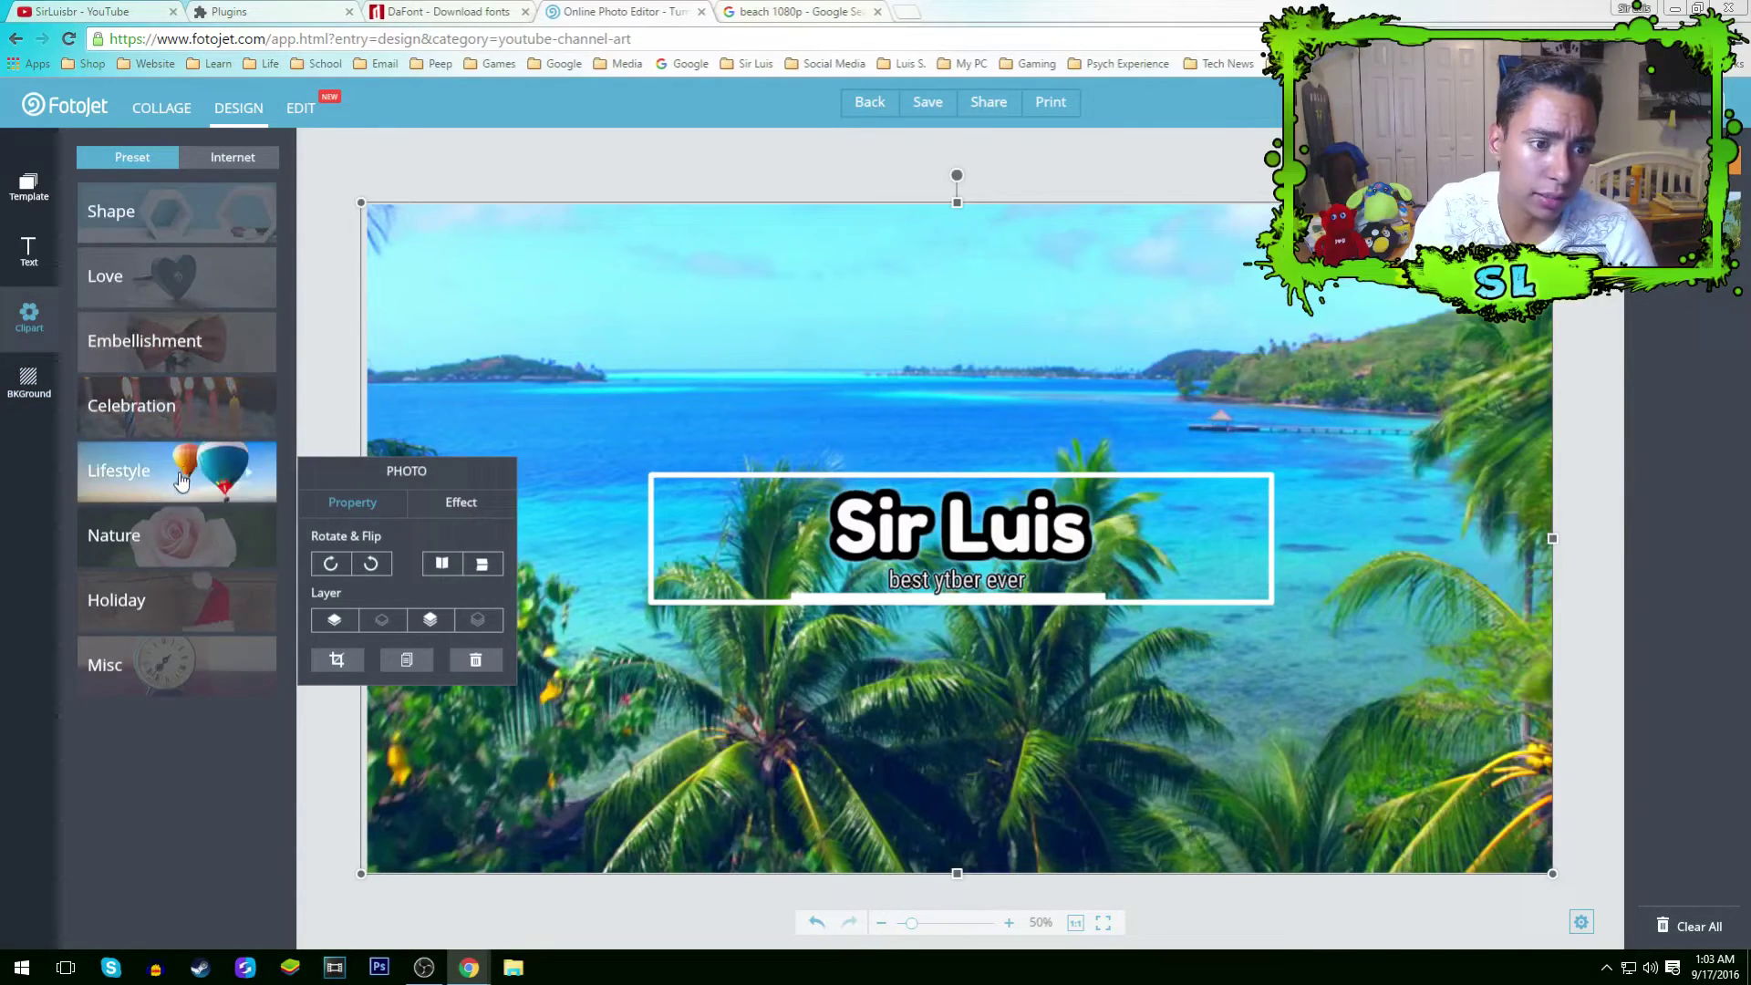
{"action": "left_click", "coordinate": [196, 559]}
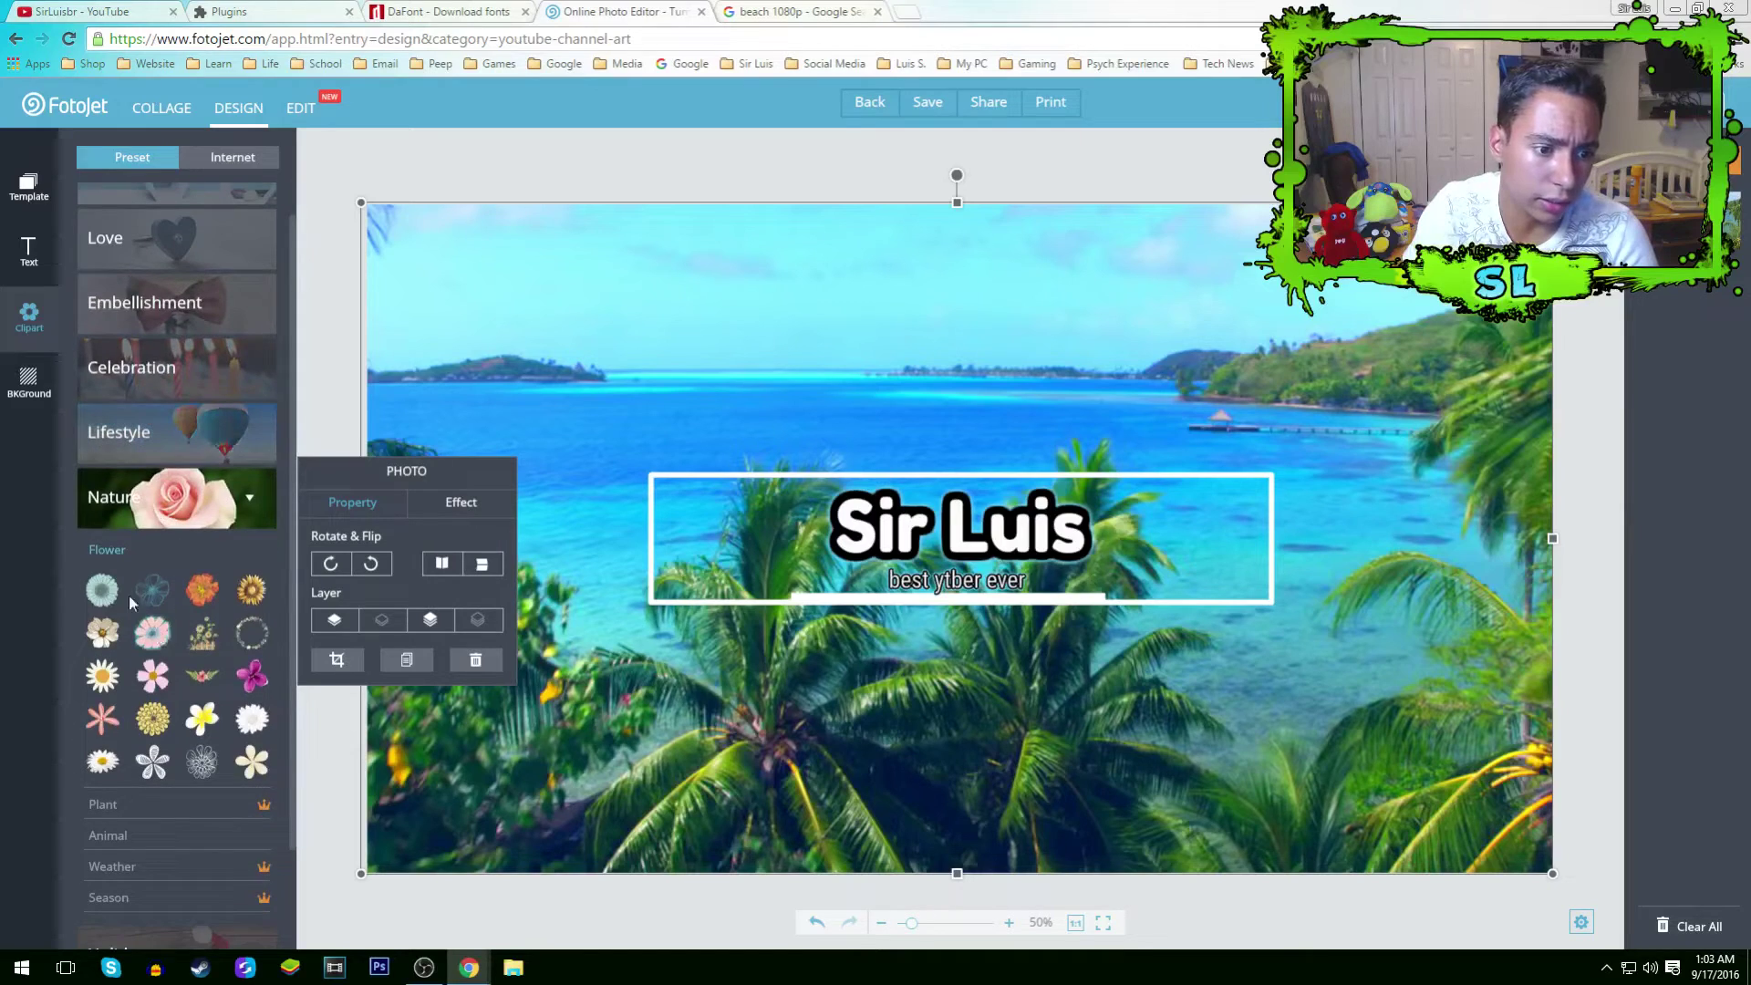
{"action": "left_click", "coordinate": [153, 675]}
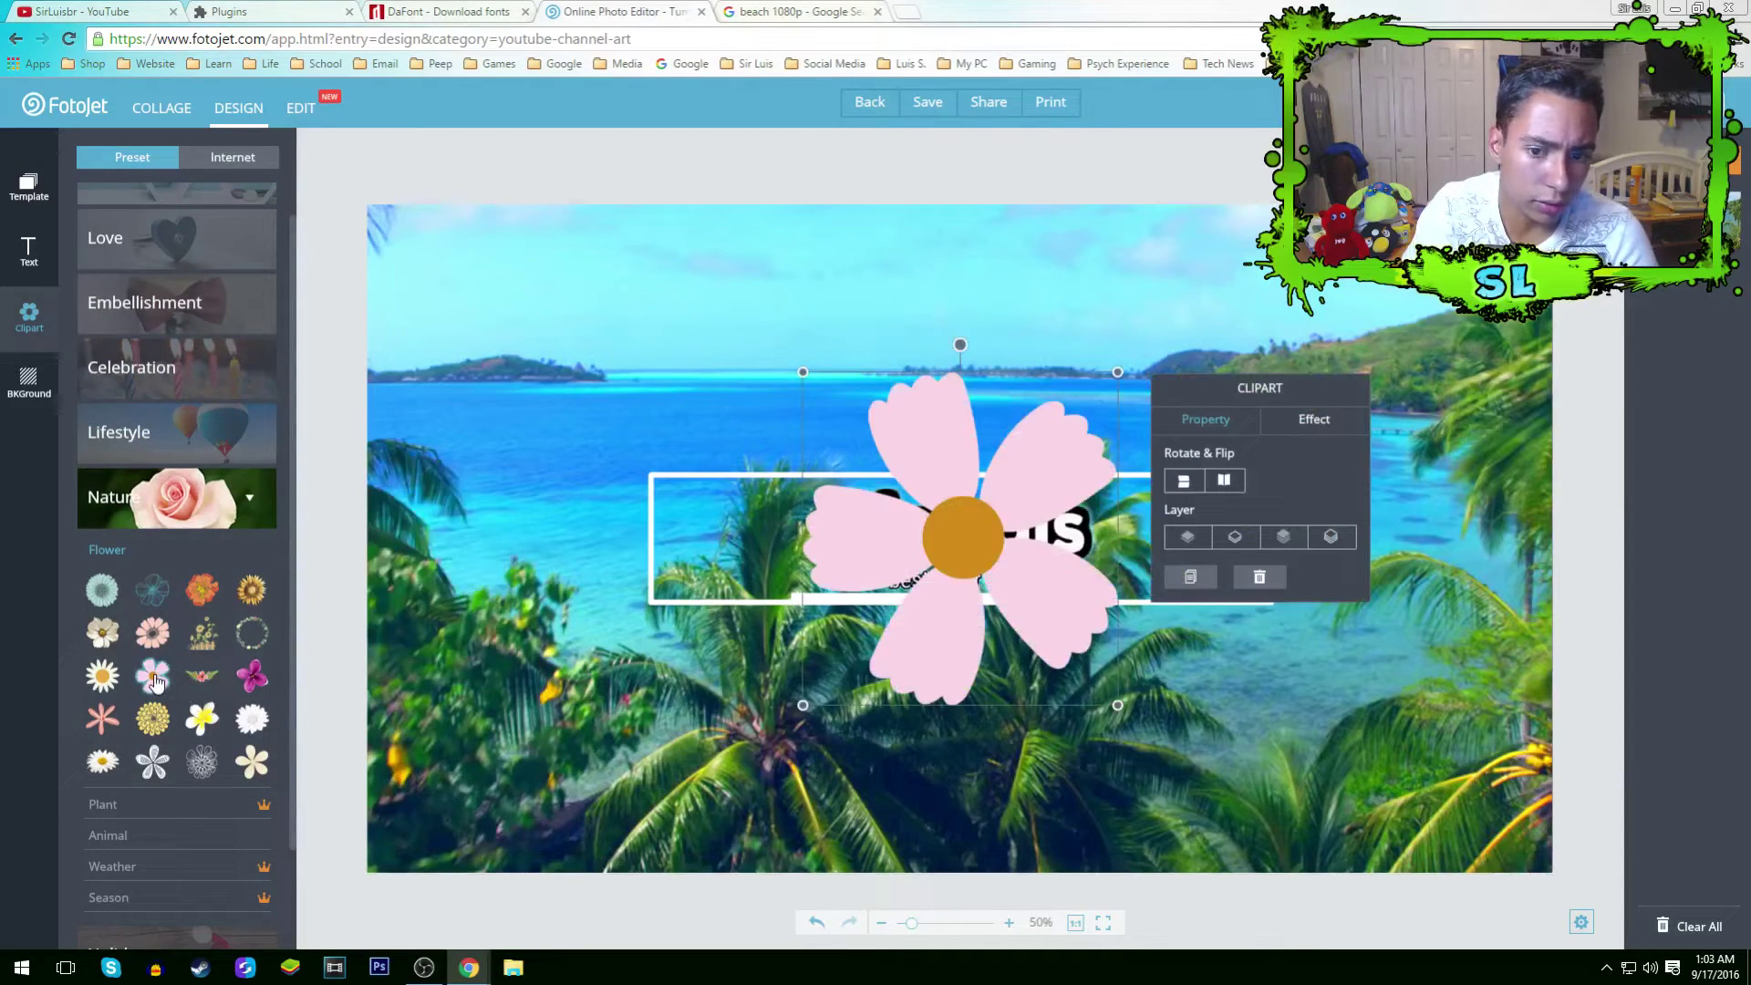
{"action": "left_click_drag", "start_coordinate": [995, 582], "coordinate": [751, 582]}
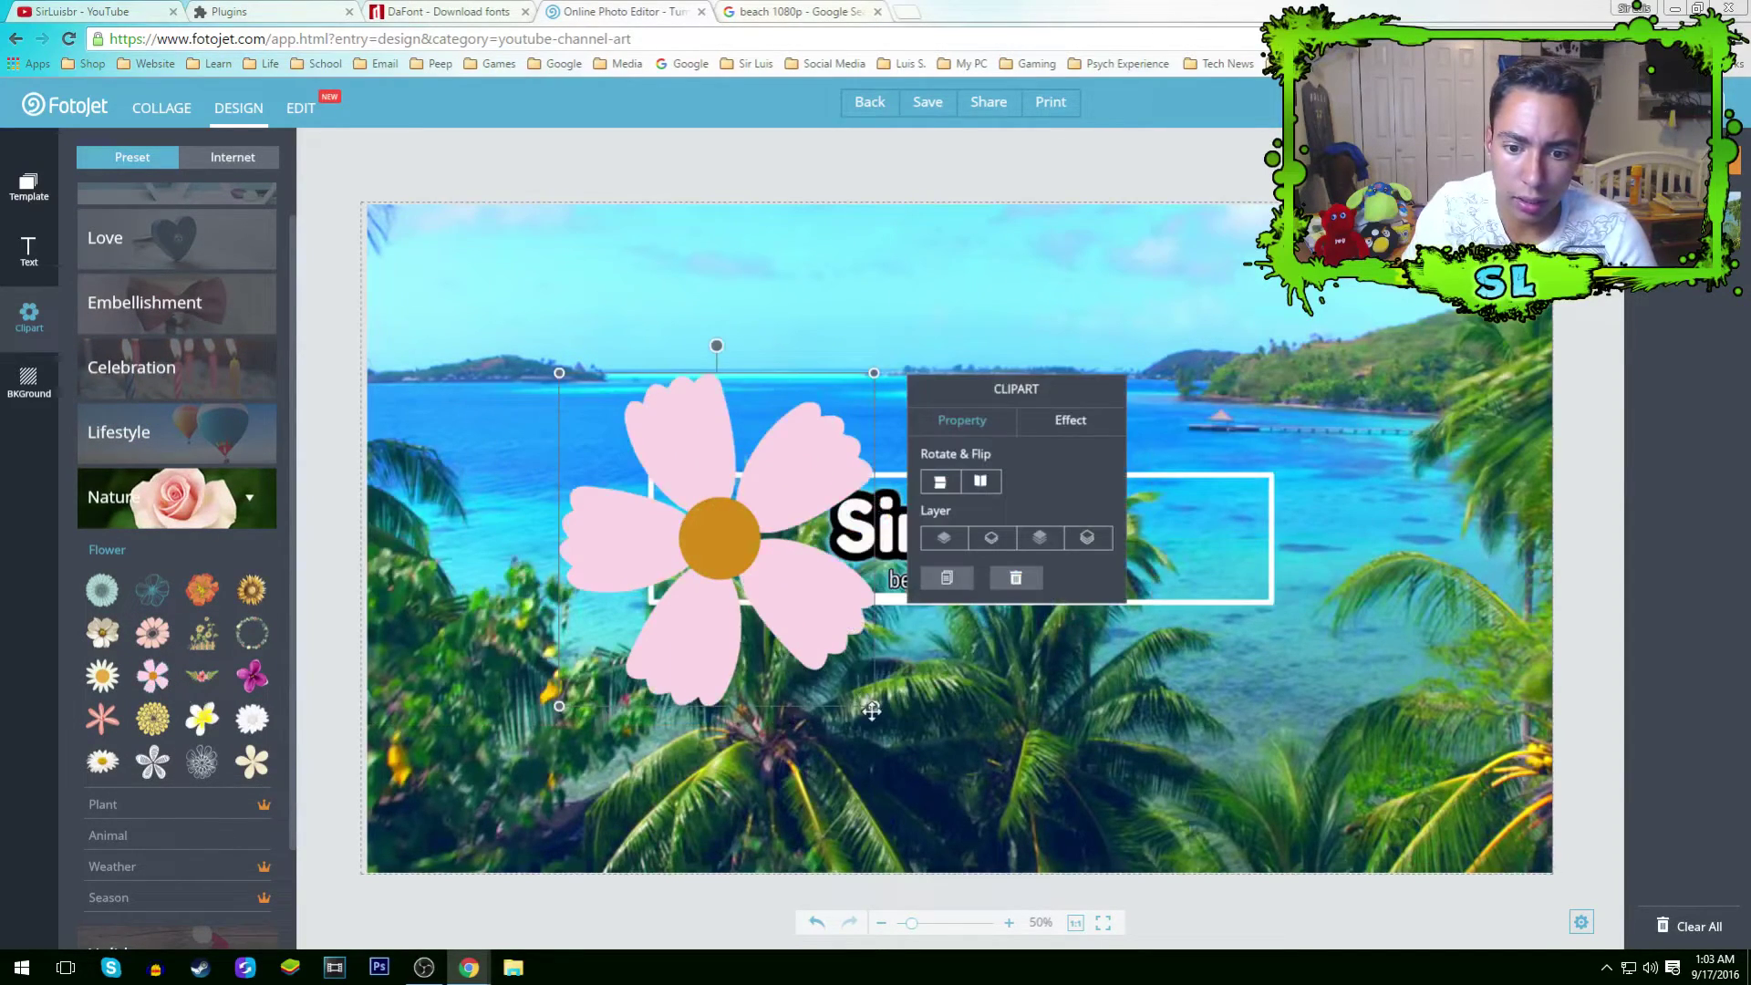
{"action": "left_click_drag", "start_coordinate": [874, 704], "coordinate": [729, 558]}
{"action": "left_click_drag", "start_coordinate": [695, 491], "coordinate": [786, 557]}
{"action": "left_click", "coordinate": [1282, 632]}
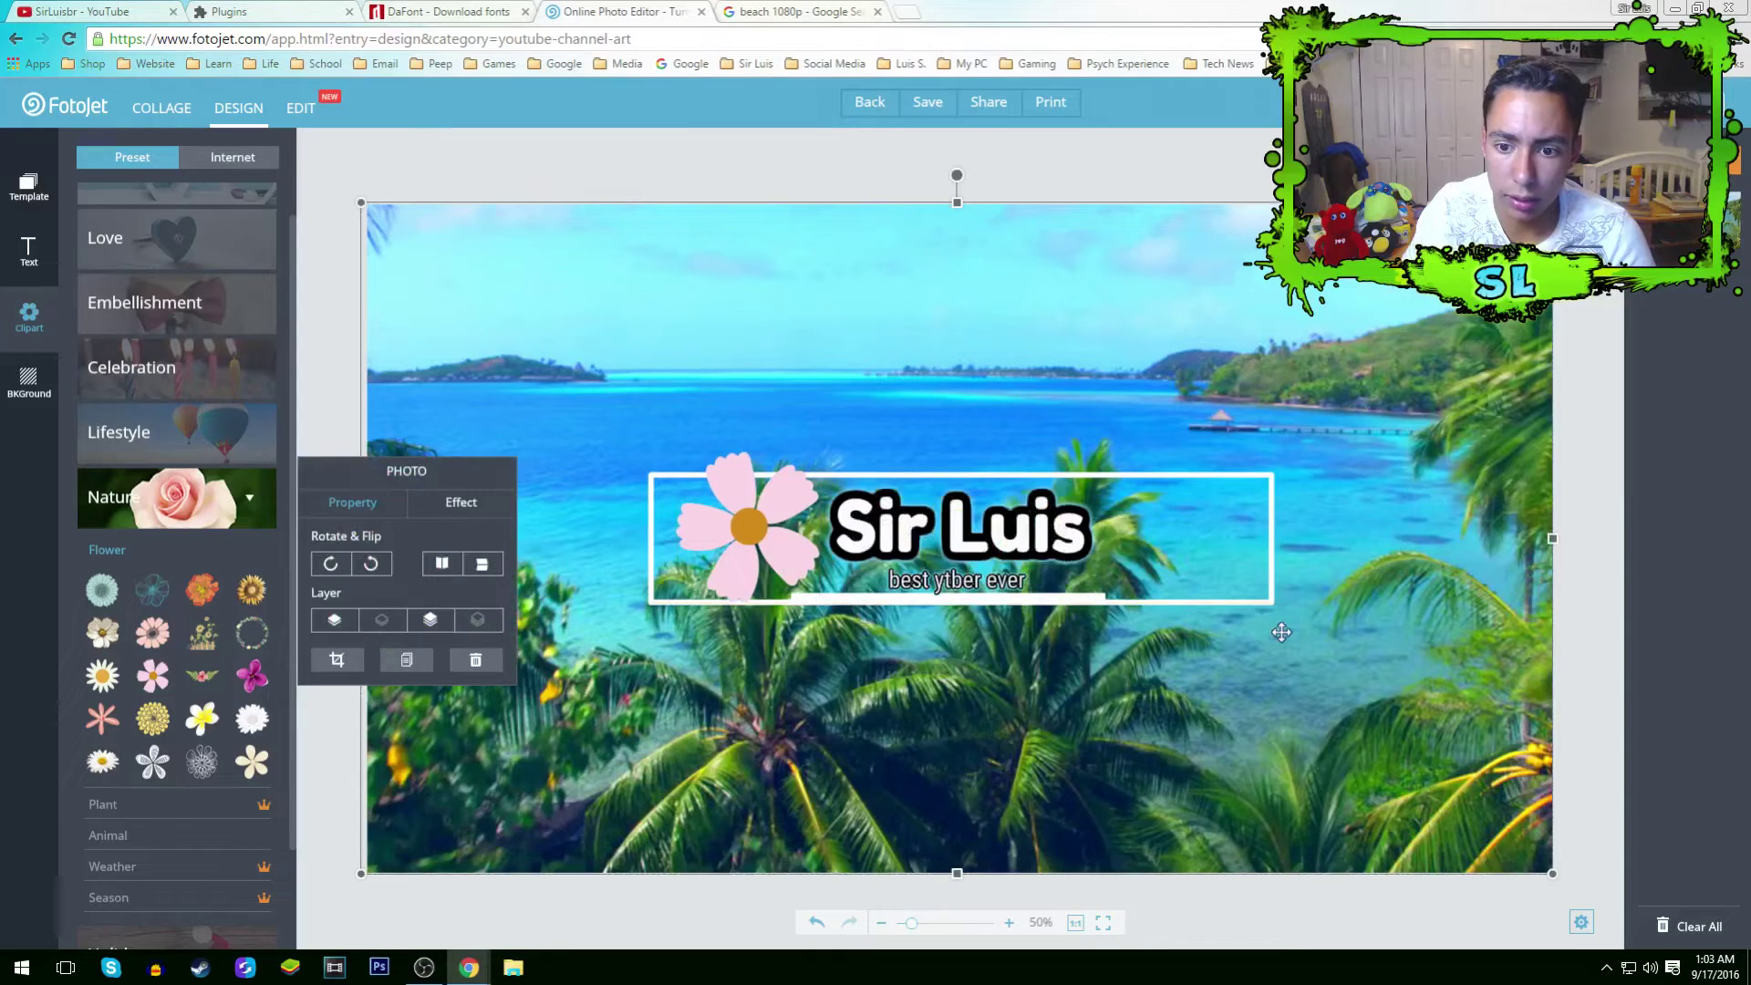
Delete the pink flower clipart from the banner.
{"action": "left_click", "coordinate": [794, 554]}
{"action": "left_click", "coordinate": [1247, 733]}
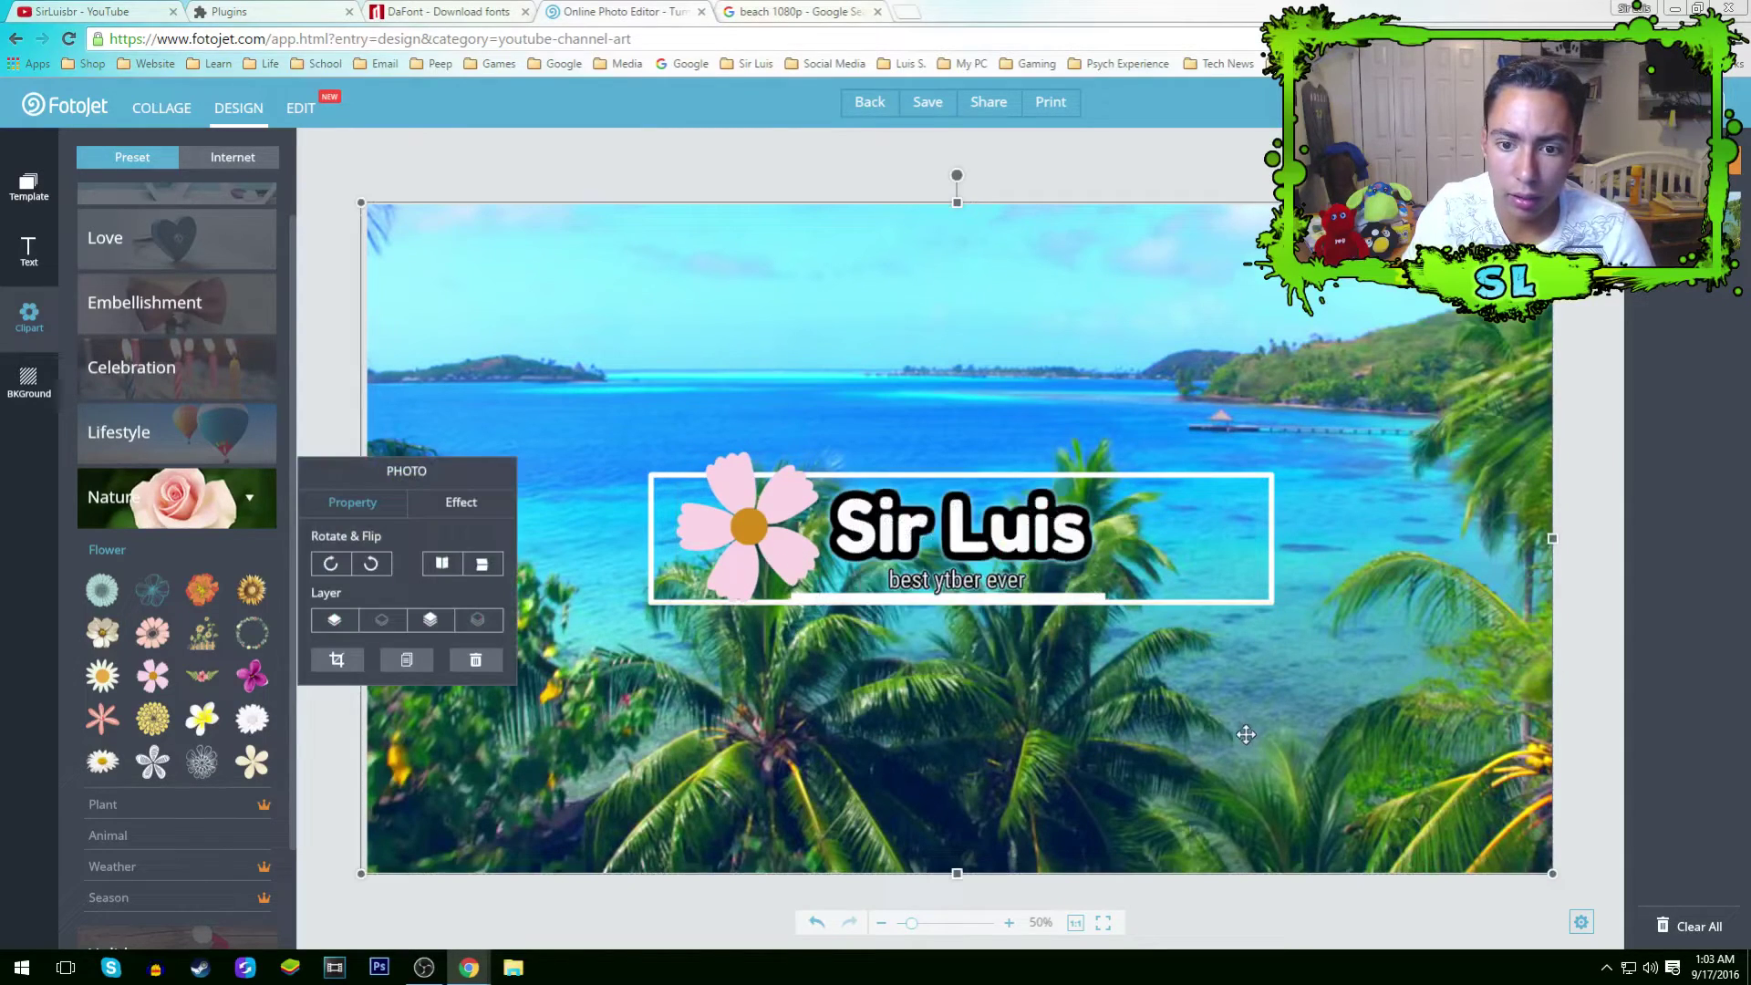
{"action": "left_click", "coordinate": [786, 519]}
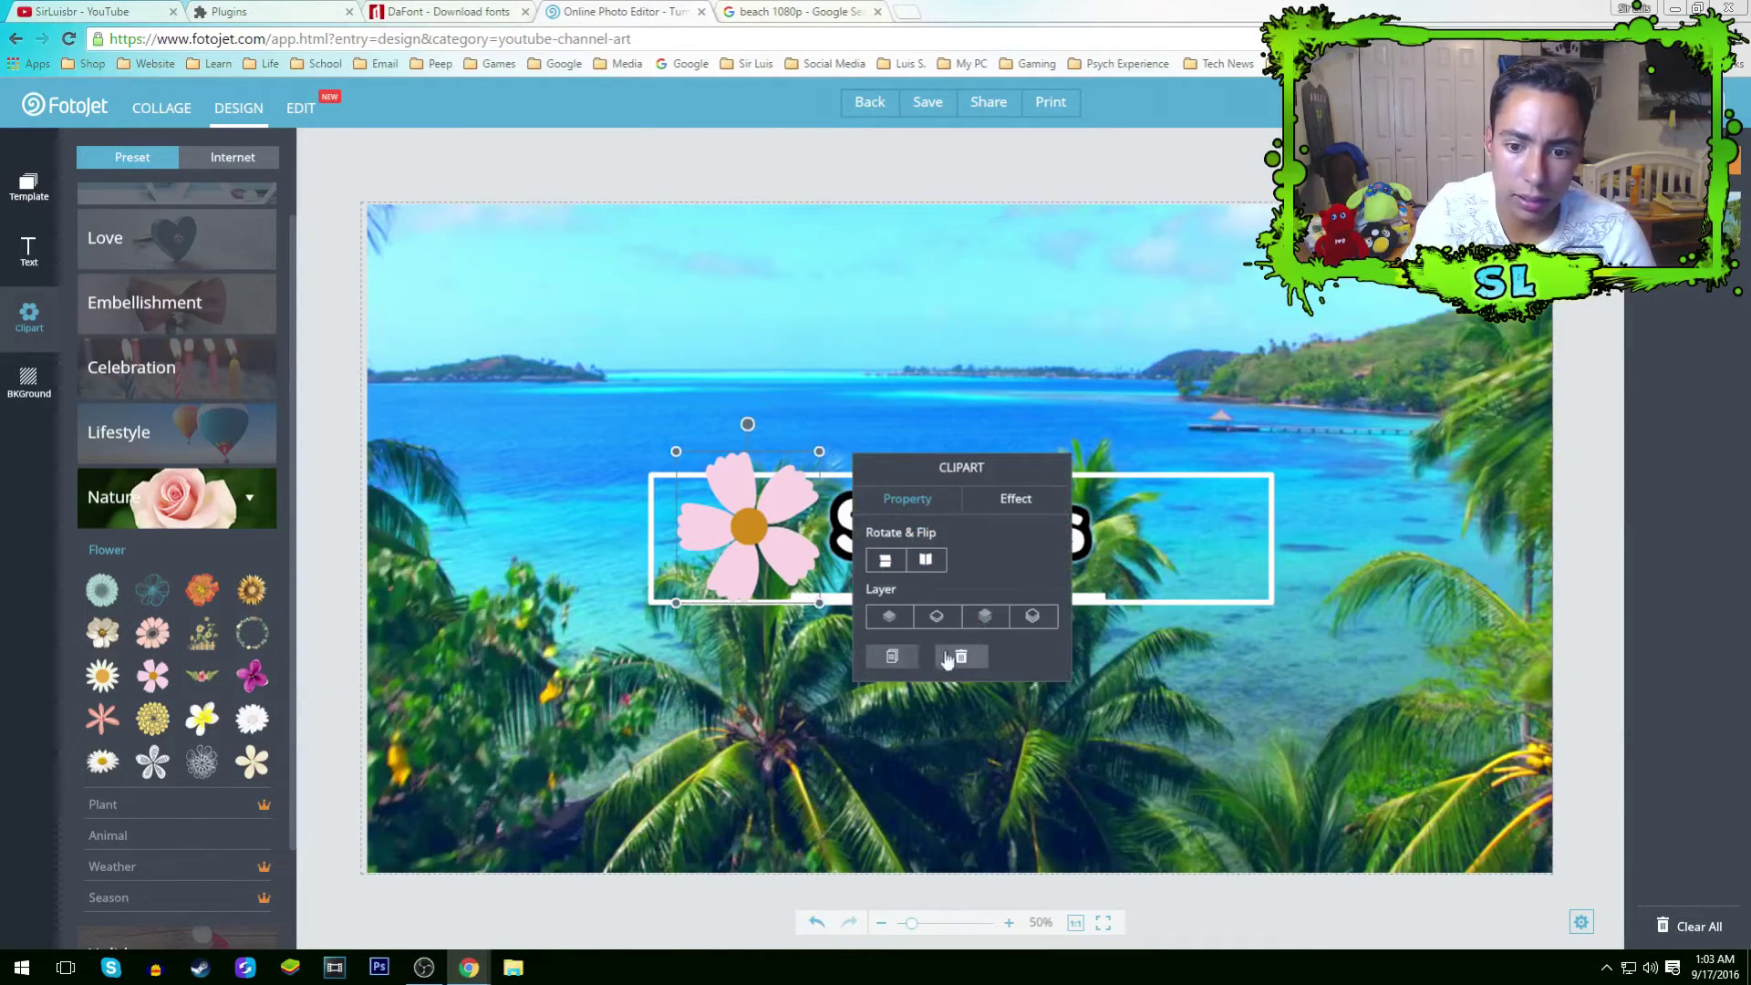
{"action": "left_click", "coordinate": [974, 662]}
{"action": "left_click", "coordinate": [205, 294]}
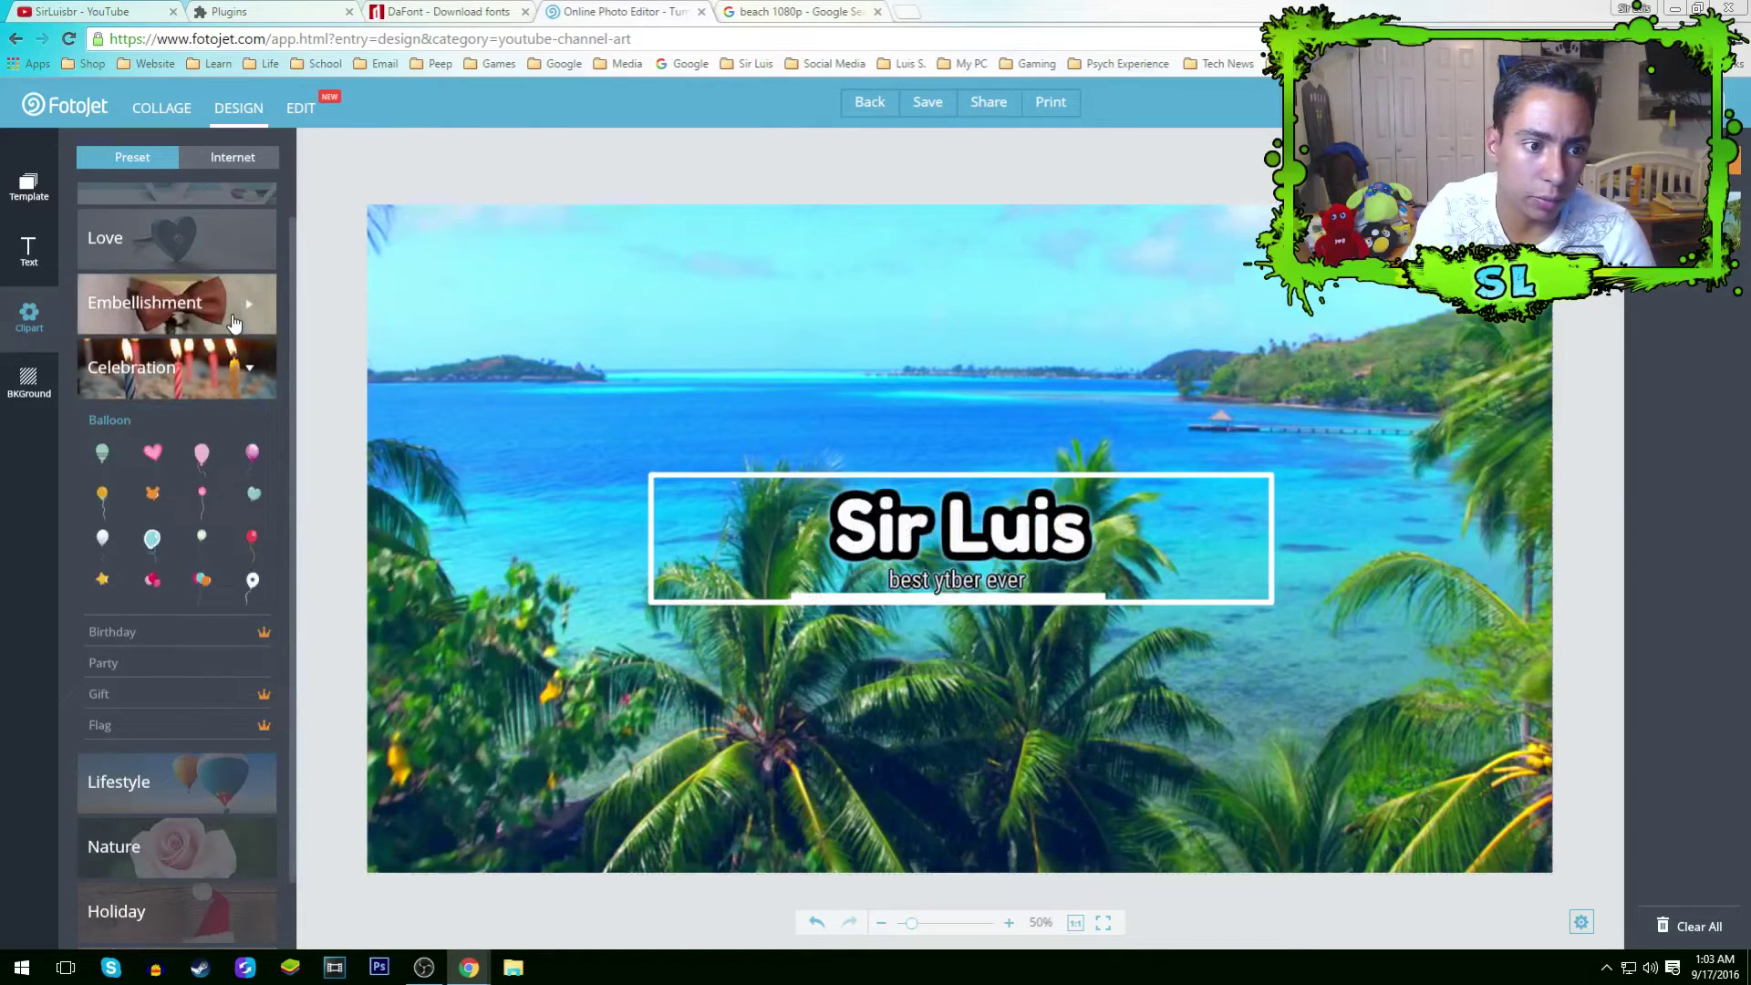
{"action": "left_click", "coordinate": [183, 239]}
{"action": "left_click", "coordinate": [217, 249]}
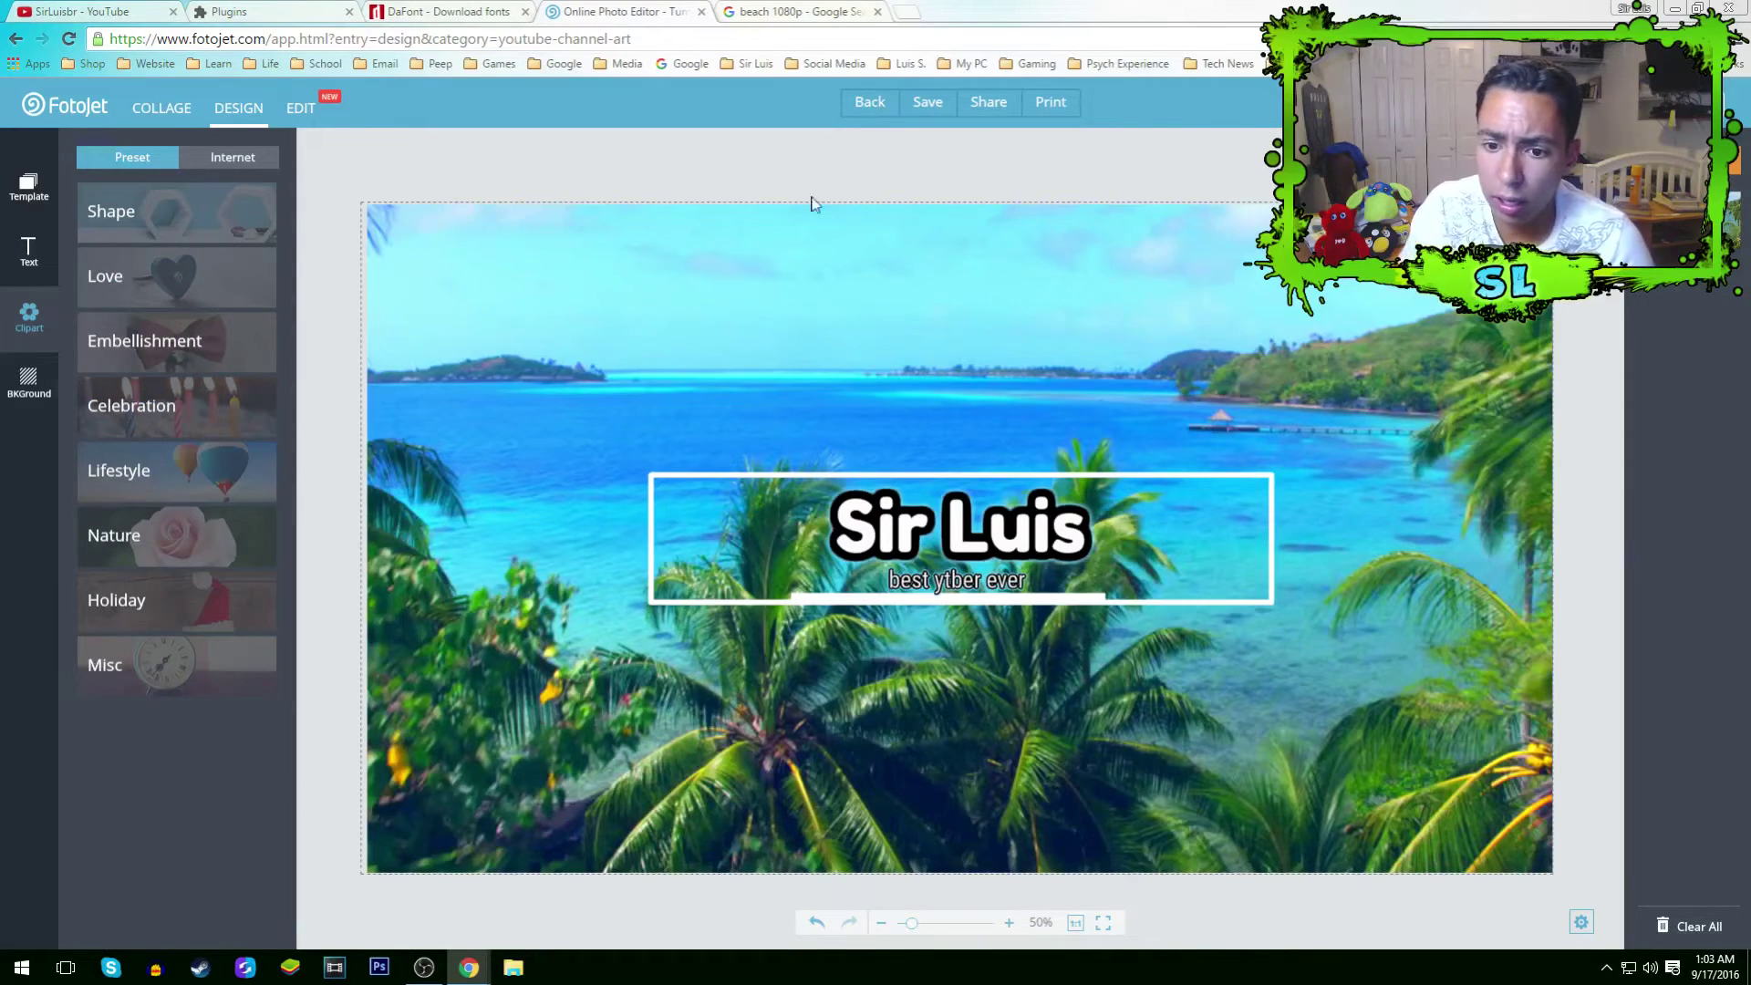
Add the cartoon logo image f2924816 from the Sir Luis Logo folder on the computer to the design's photo list.
{"action": "left_click", "coordinate": [1698, 8]}
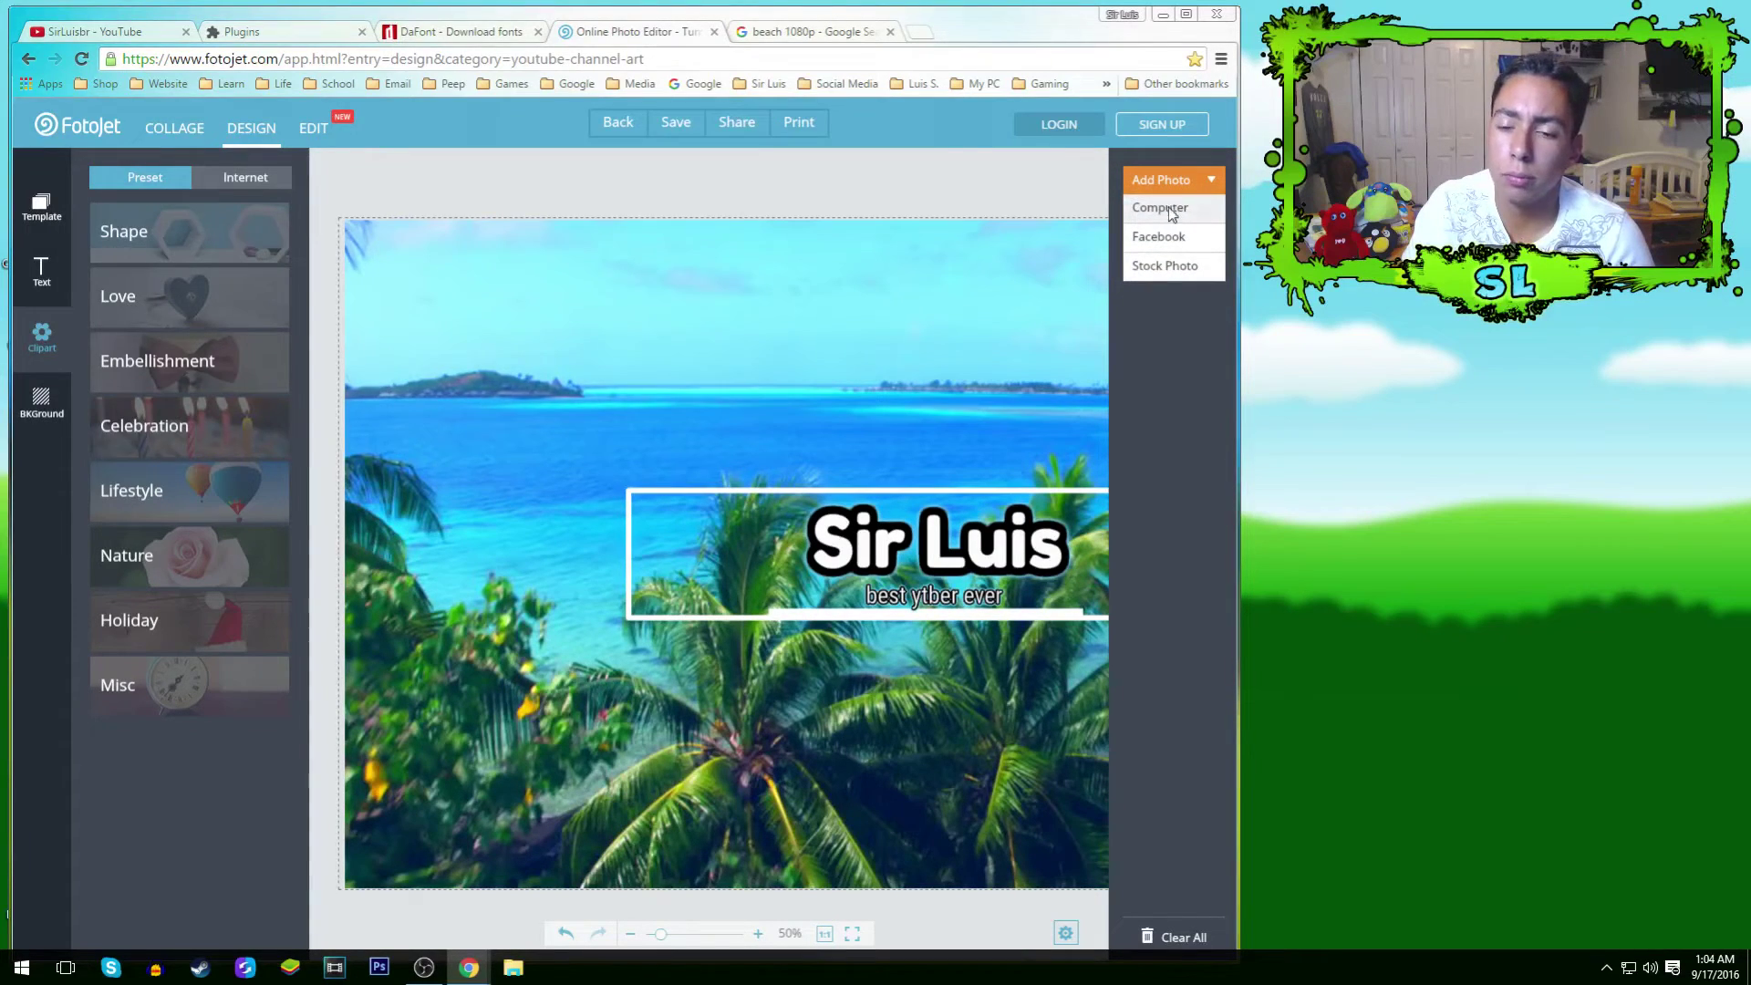
{"action": "left_click", "coordinate": [1162, 205]}
{"action": "scroll", "coordinate": [120, 210], "scroll_direction": "up", "scroll_amount": 3}
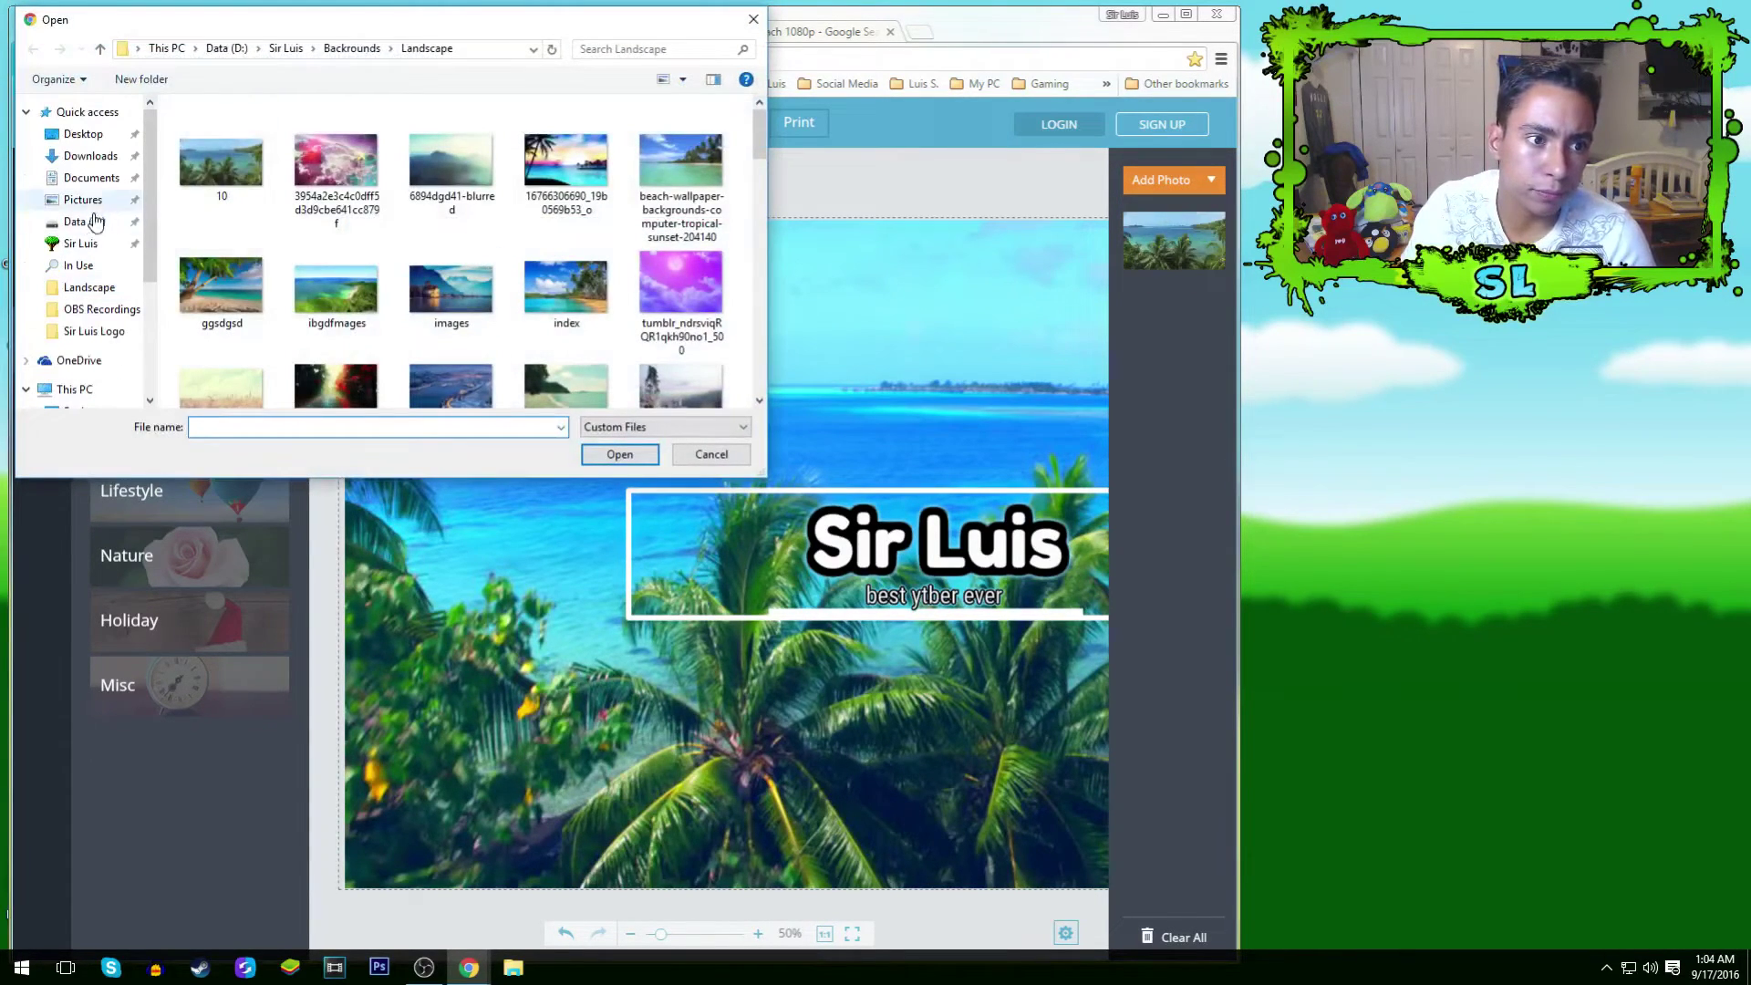
{"action": "left_click", "coordinate": [135, 243]}
{"action": "left_click", "coordinate": [278, 203]}
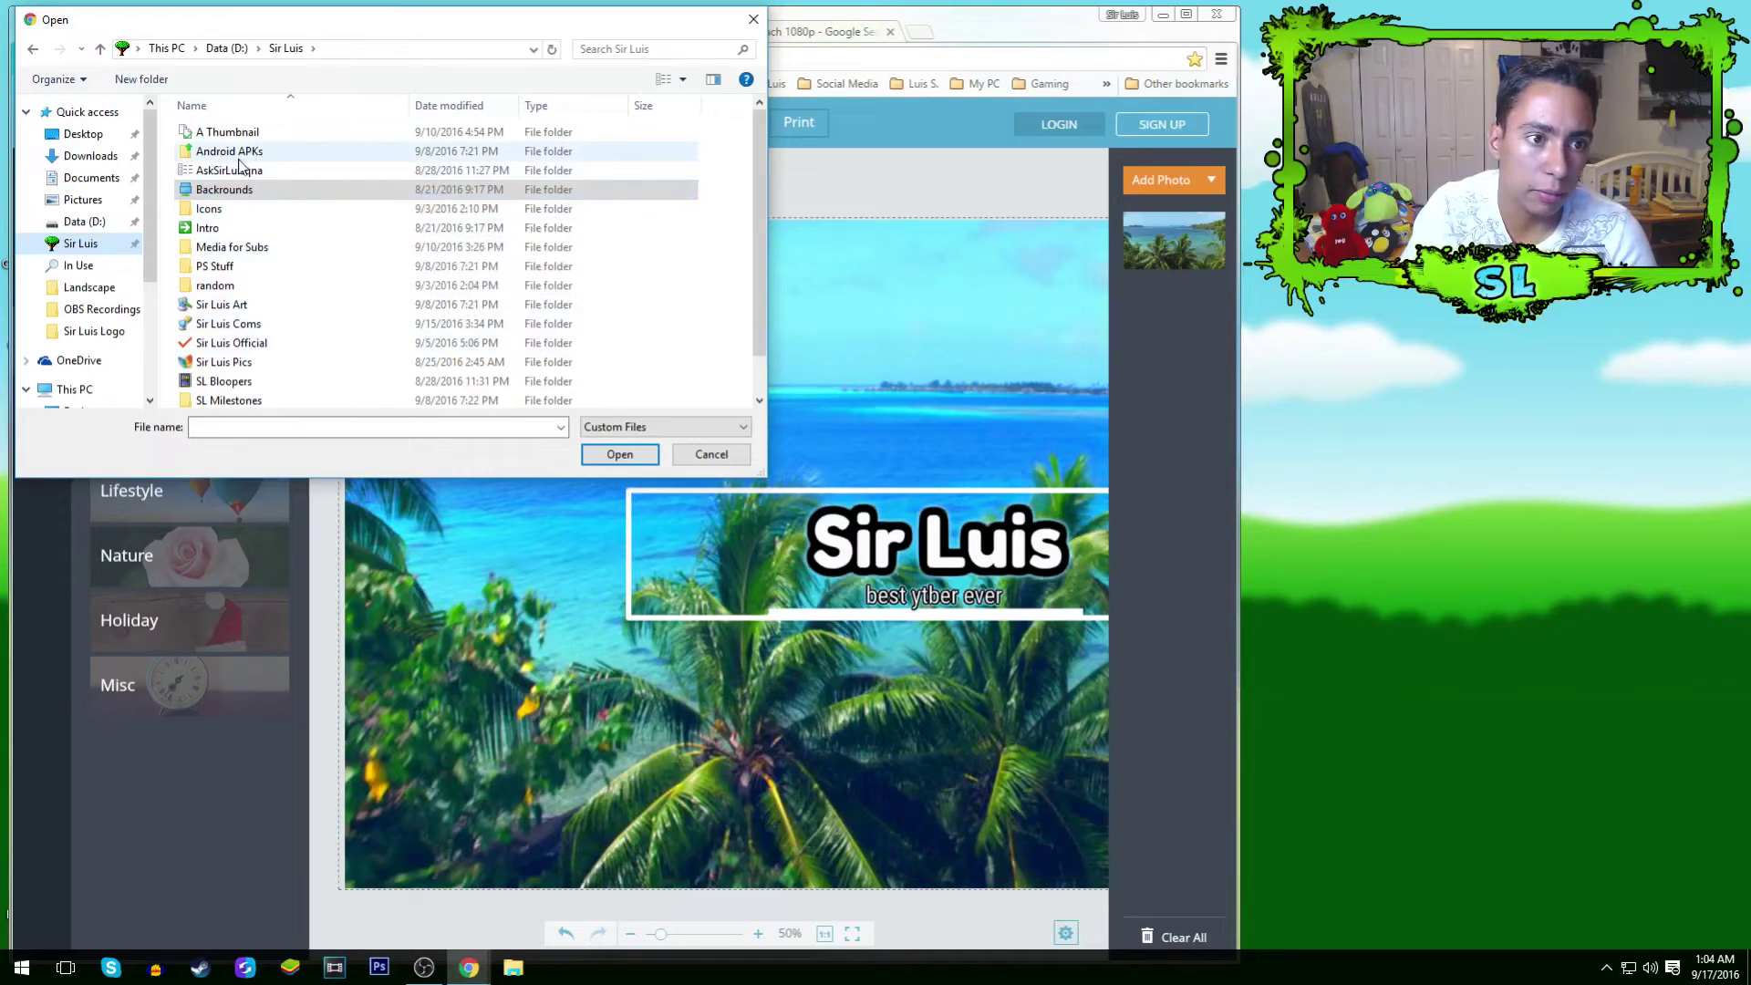
{"action": "double_click", "coordinate": [221, 305]}
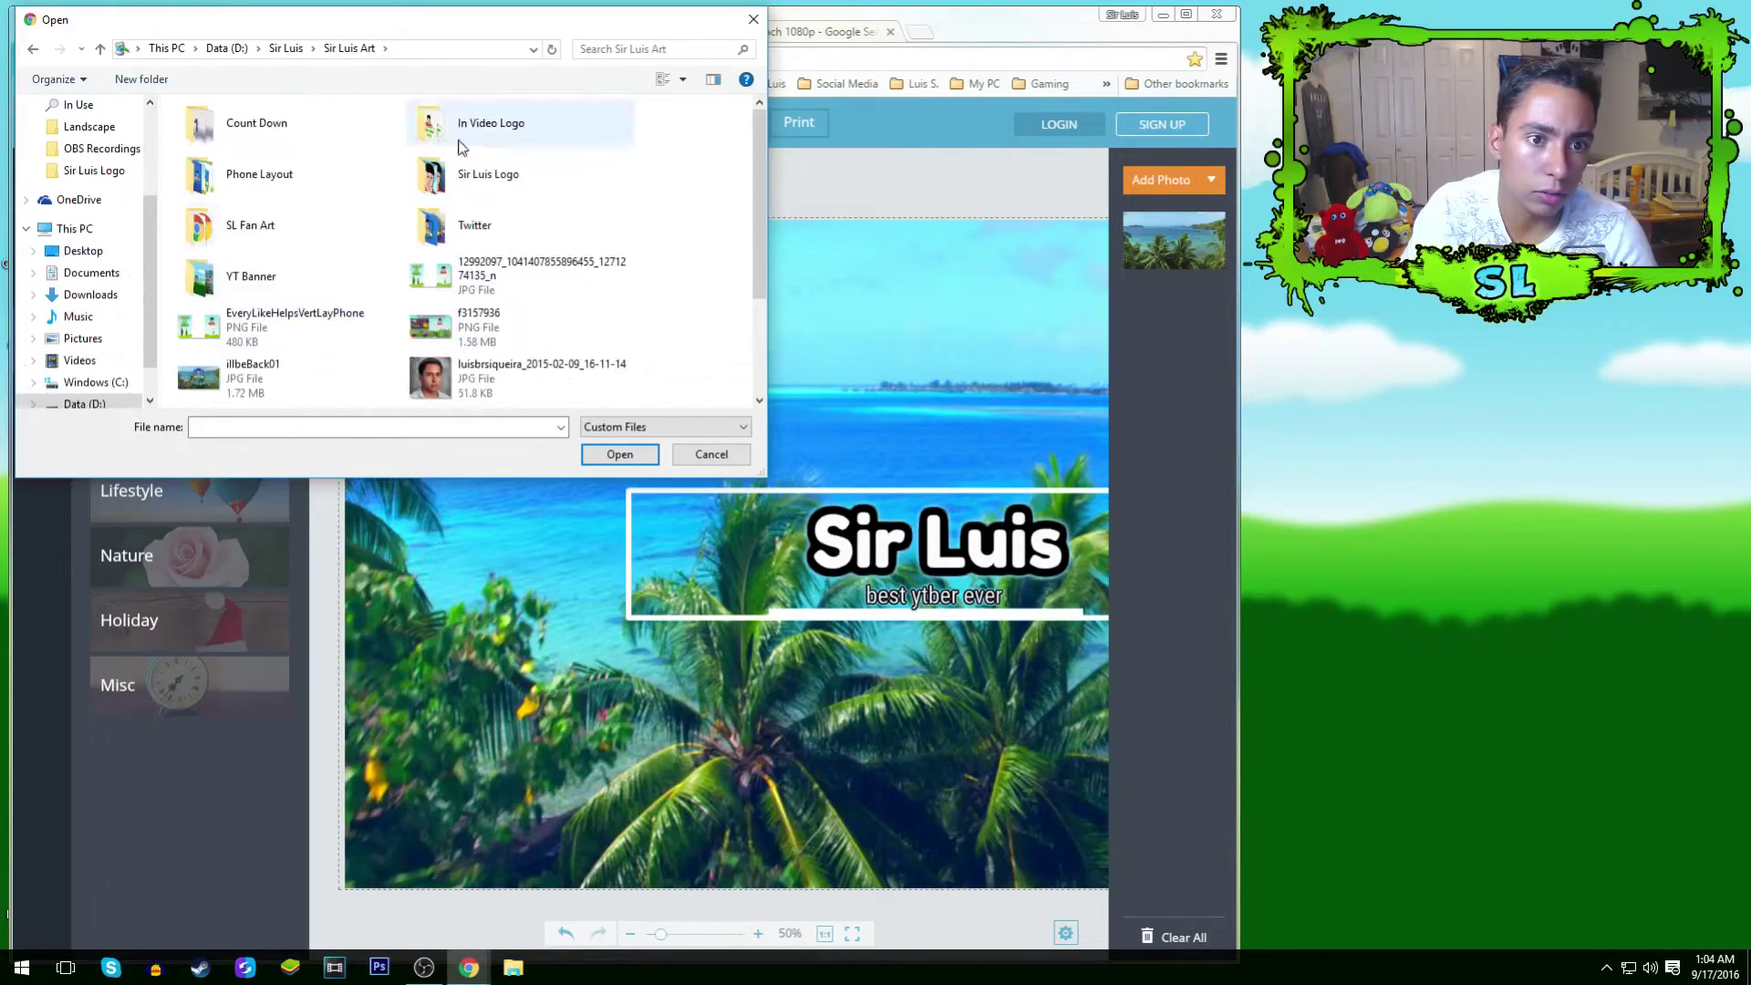
{"action": "double_click", "coordinate": [508, 176]}
{"action": "left_click", "coordinate": [512, 165]}
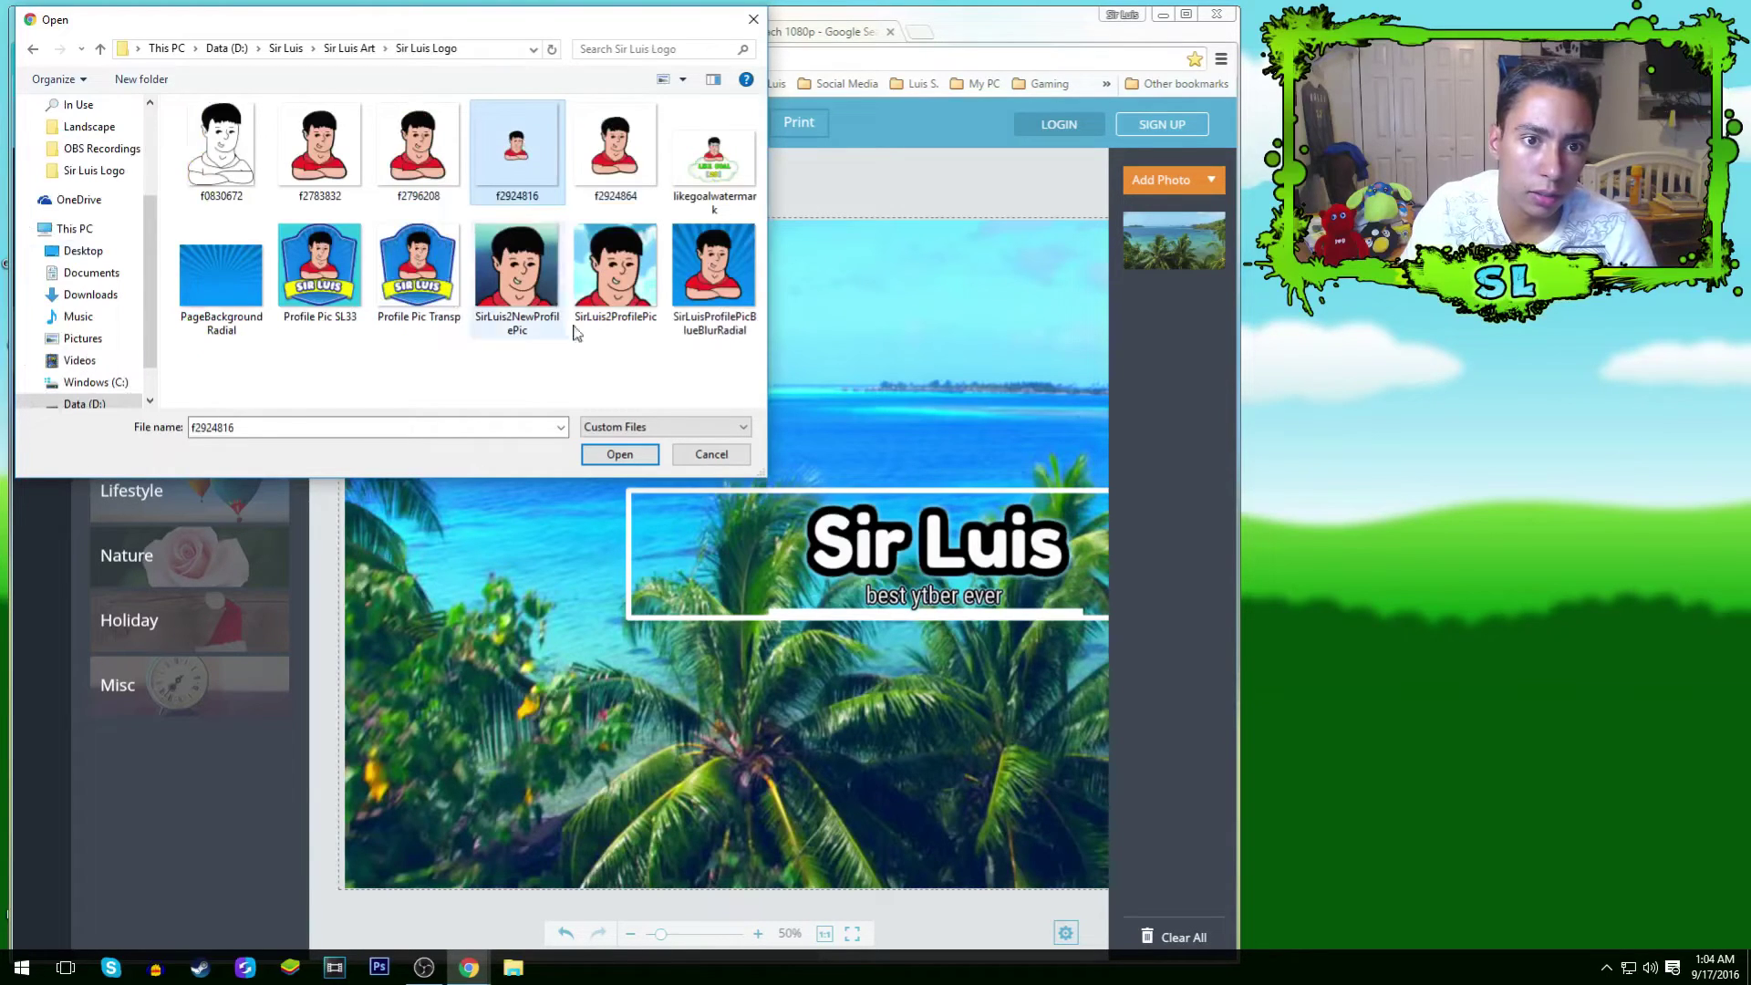
{"action": "left_click", "coordinate": [621, 455]}
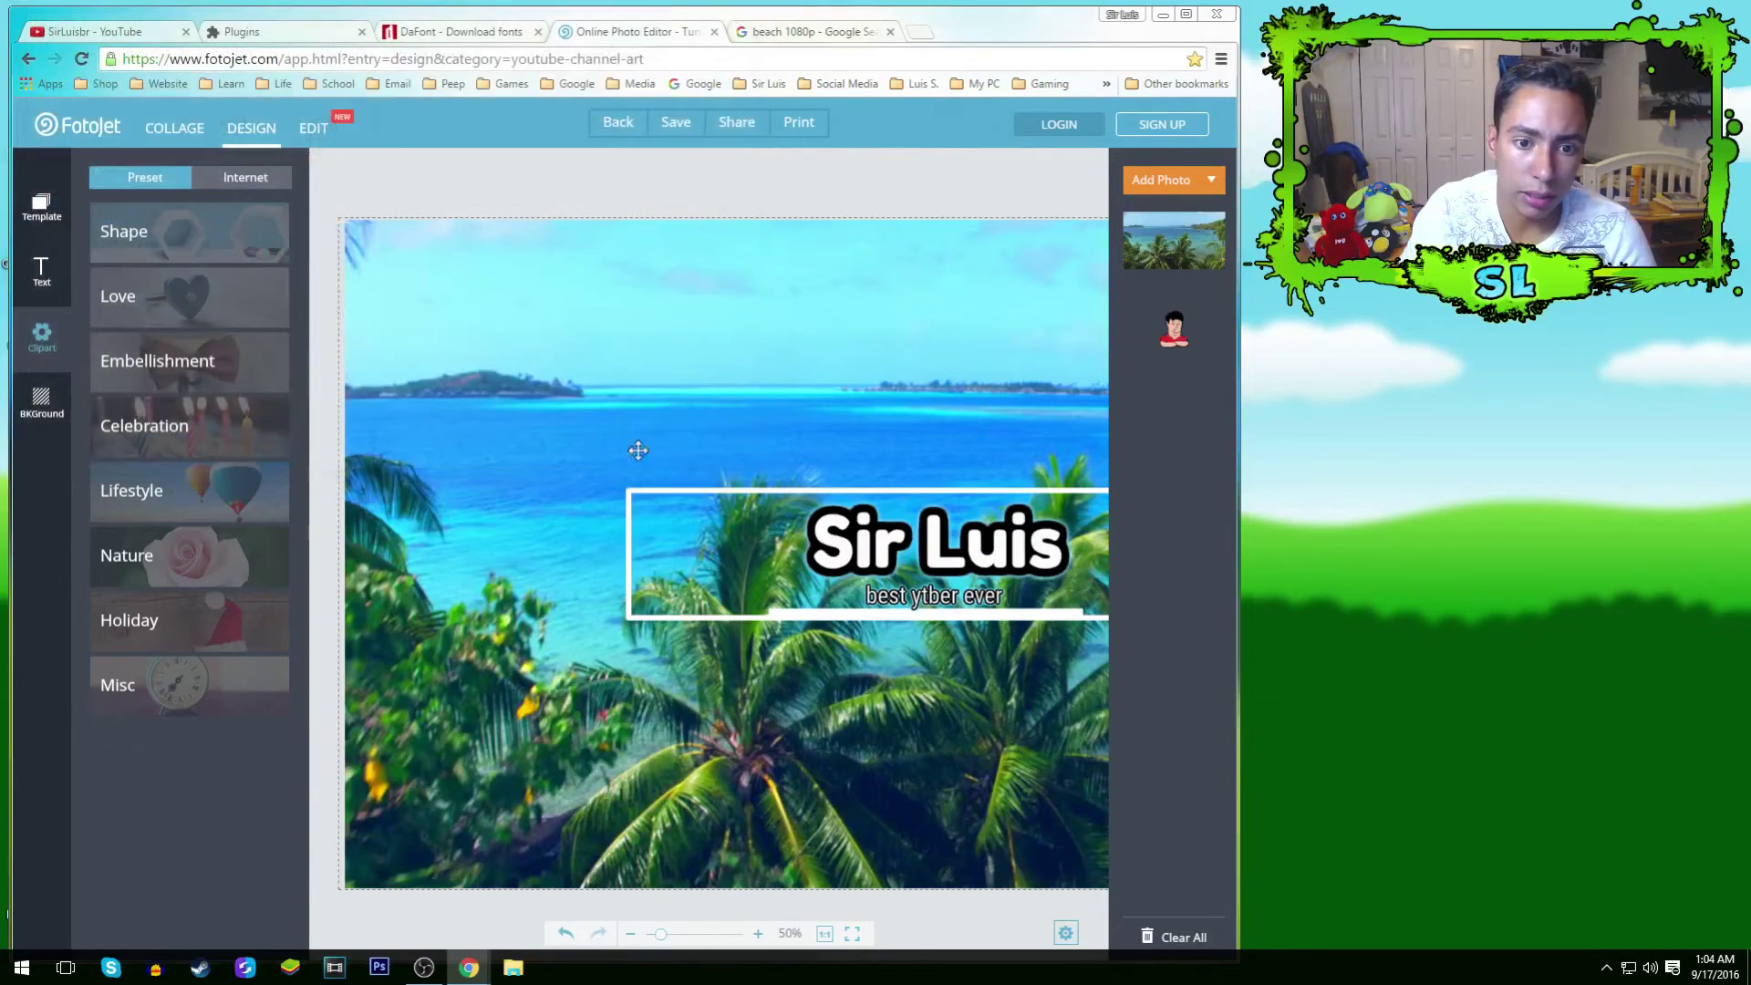
{"action": "left_click", "coordinate": [1186, 14]}
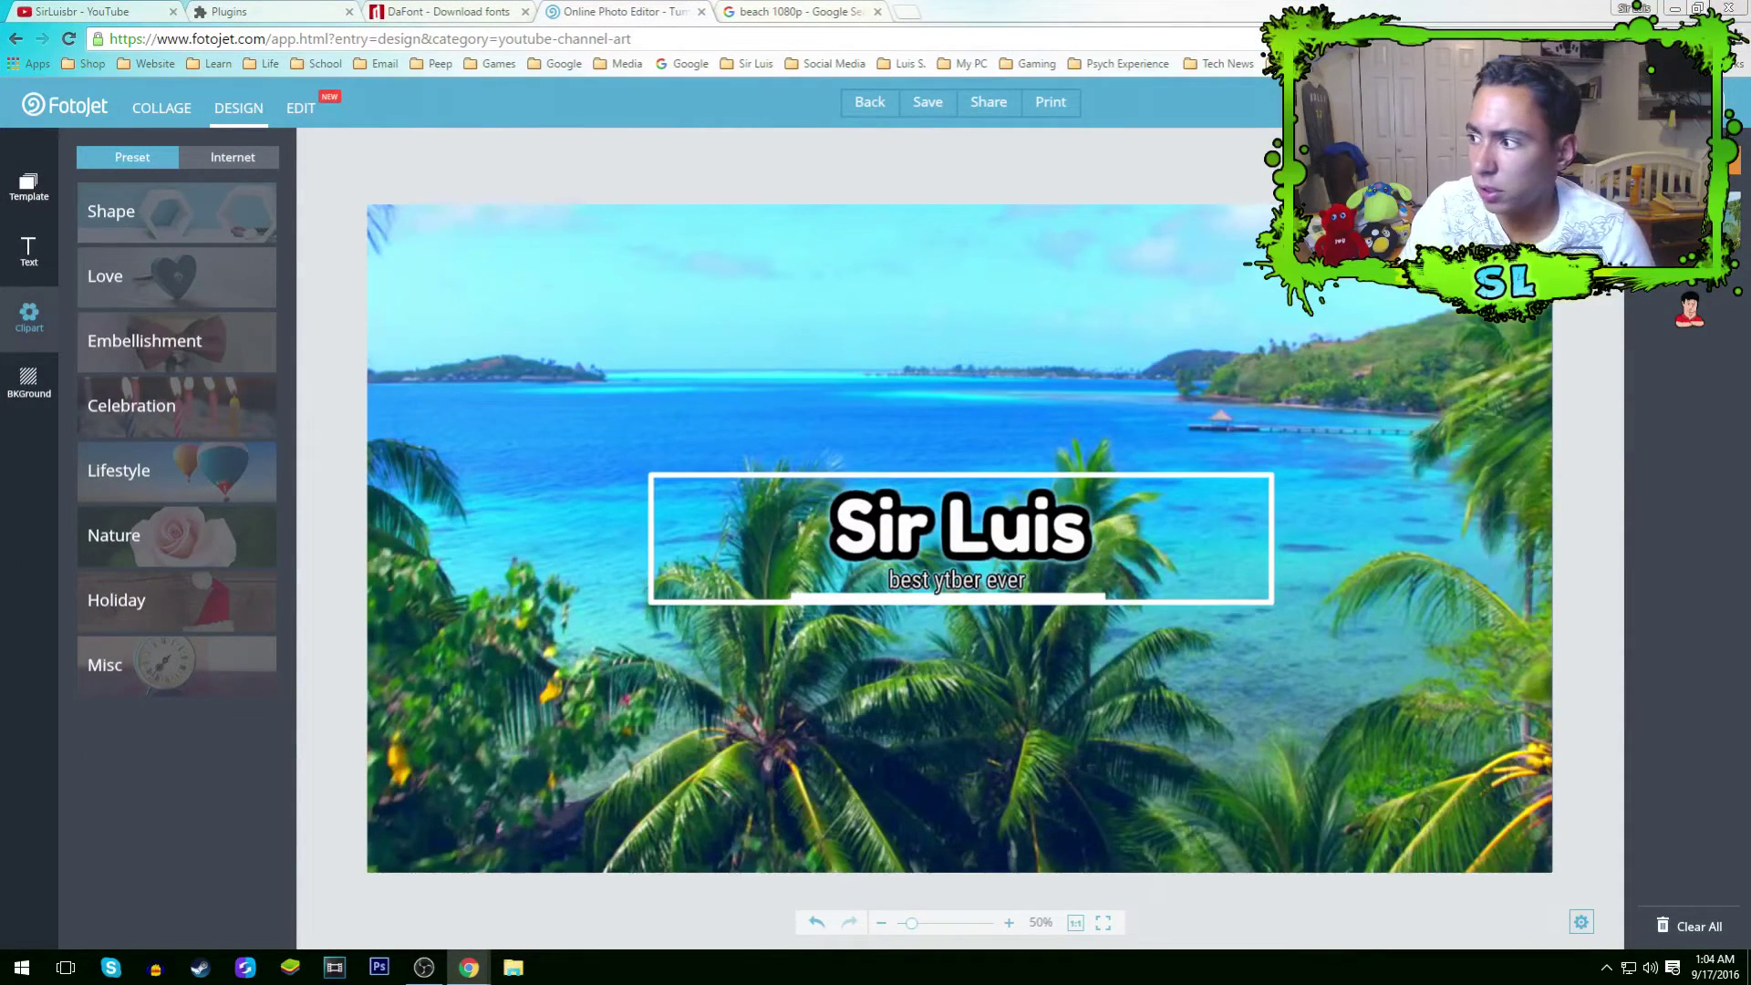
Shrink the tropical background photo to uncover part of the banner, and place the cartoon logo just above the channel name.
{"action": "left_click", "coordinate": [1541, 861]}
{"action": "left_click_drag", "start_coordinate": [1550, 871], "coordinate": [1147, 598]}
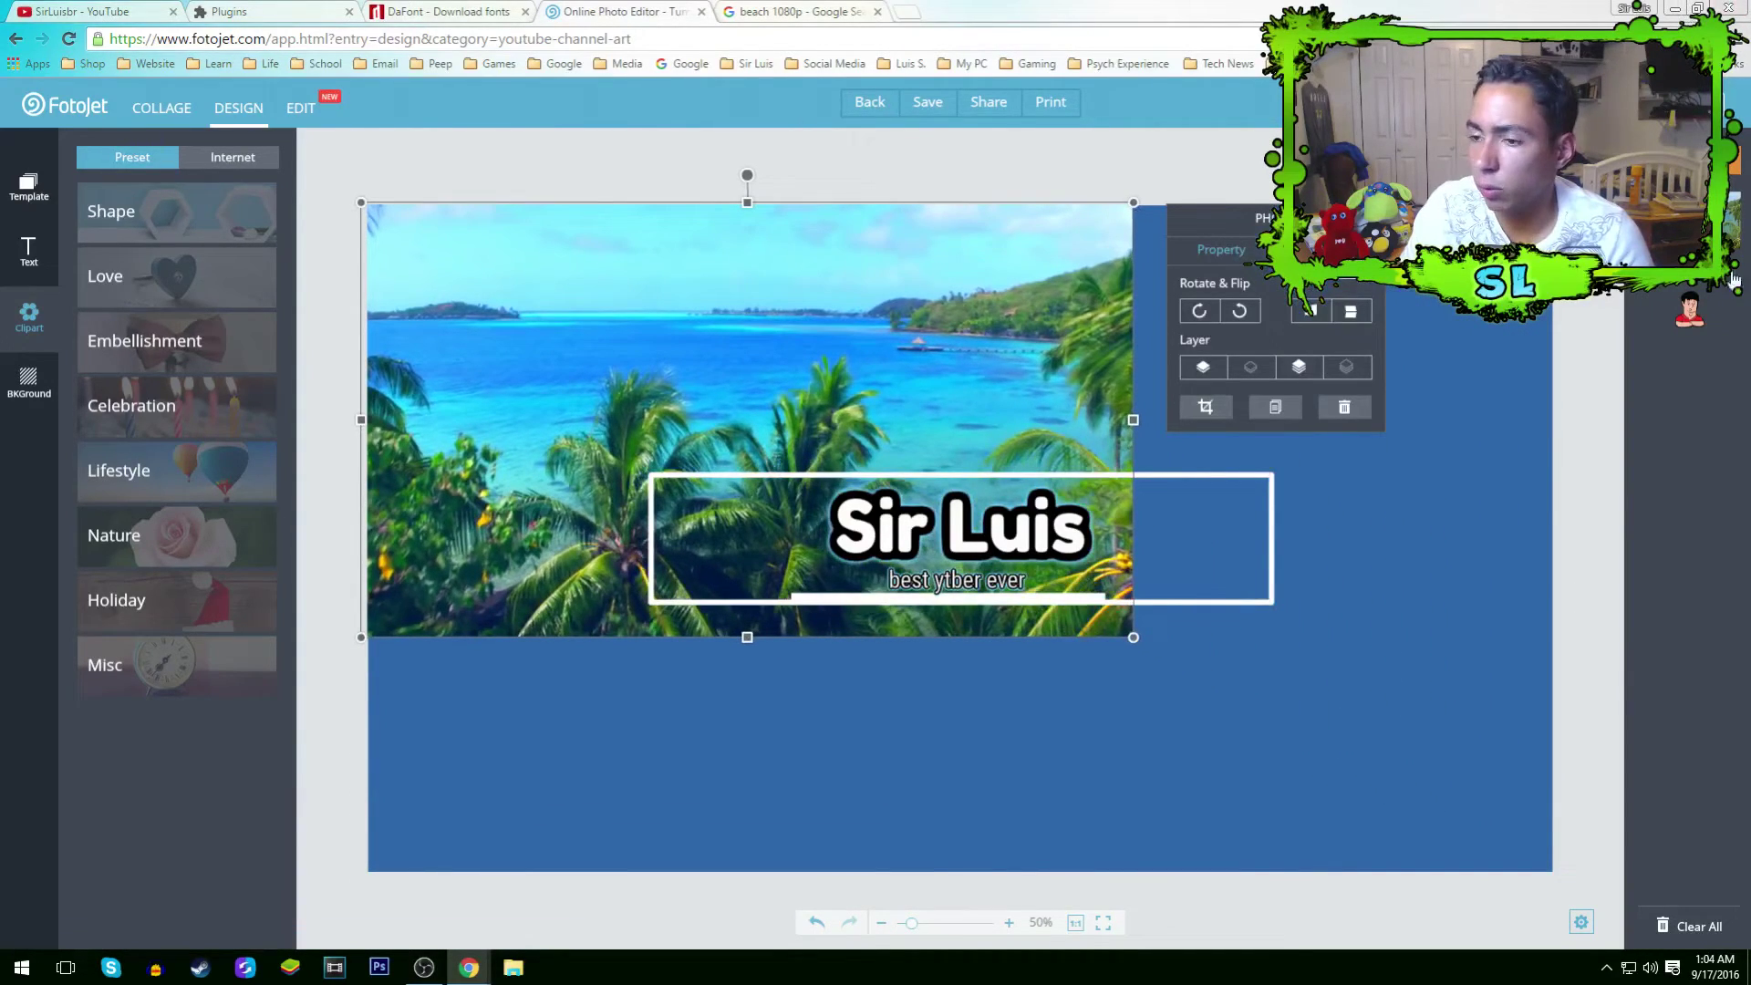
{"action": "left_click_drag", "start_coordinate": [1270, 790], "coordinate": [1092, 447]}
{"action": "left_click", "coordinate": [1123, 665]}
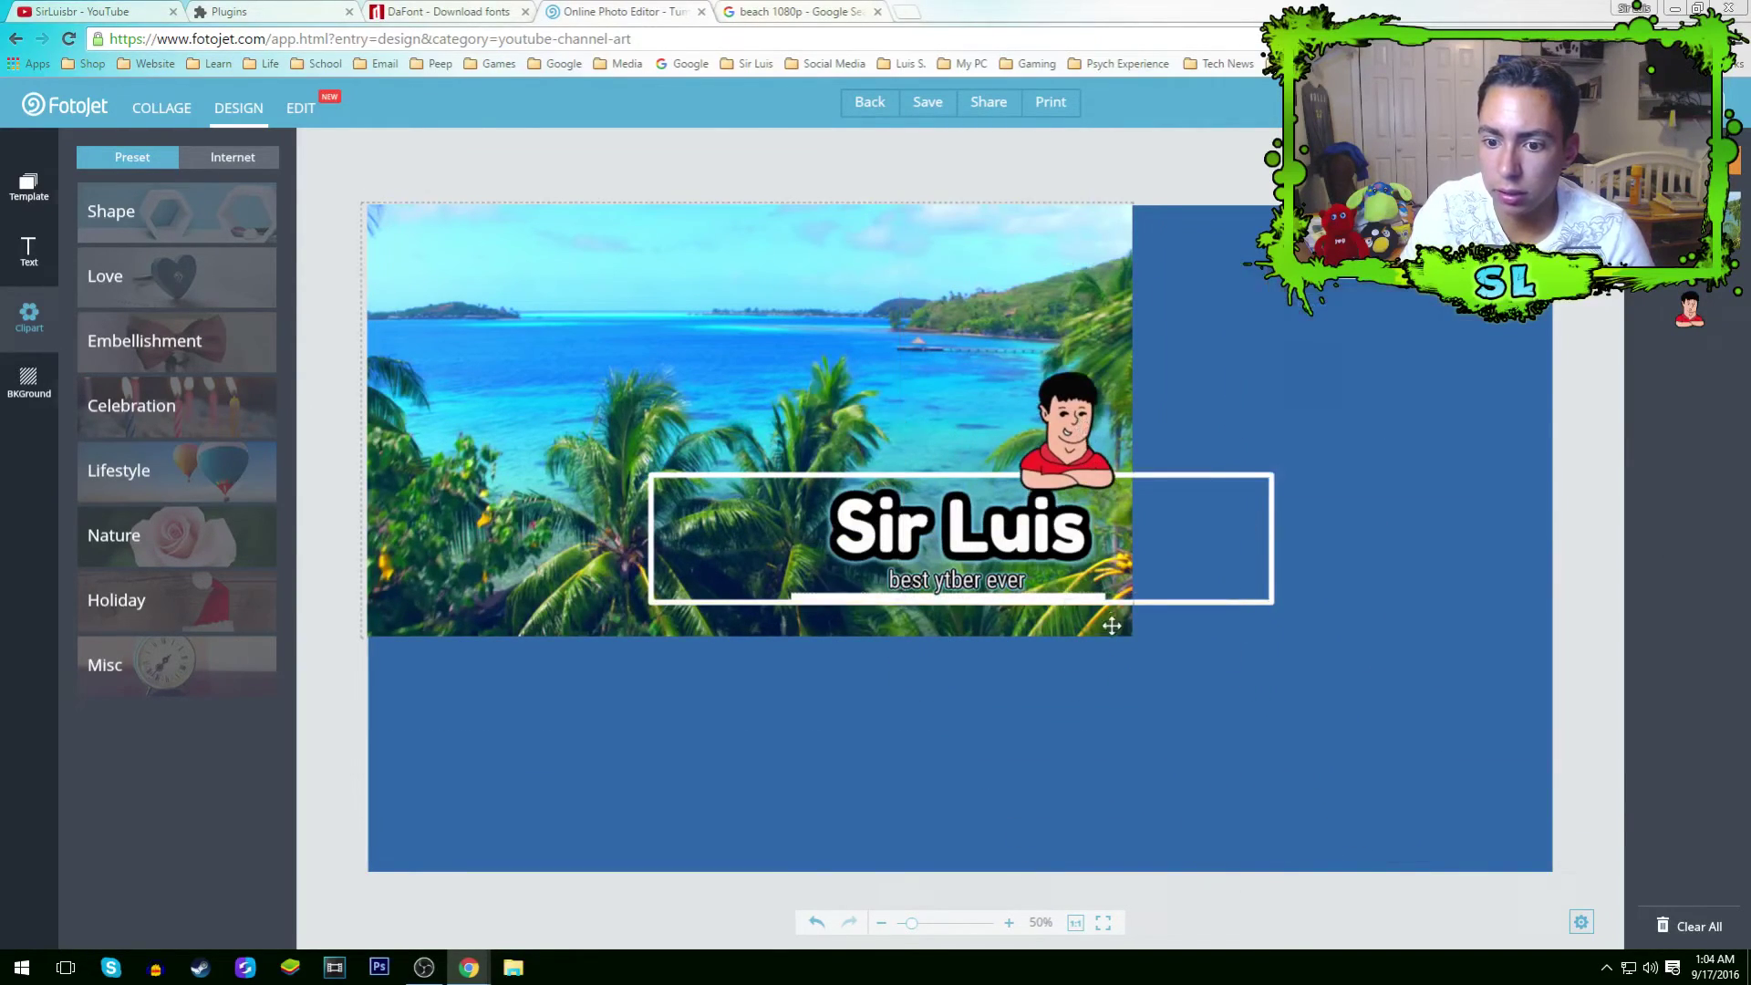
Enlarge the tropical background photo until it fills the whole banner.
{"action": "left_click", "coordinate": [1111, 626]}
{"action": "left_click_drag", "start_coordinate": [1132, 636], "coordinate": [1454, 879]}
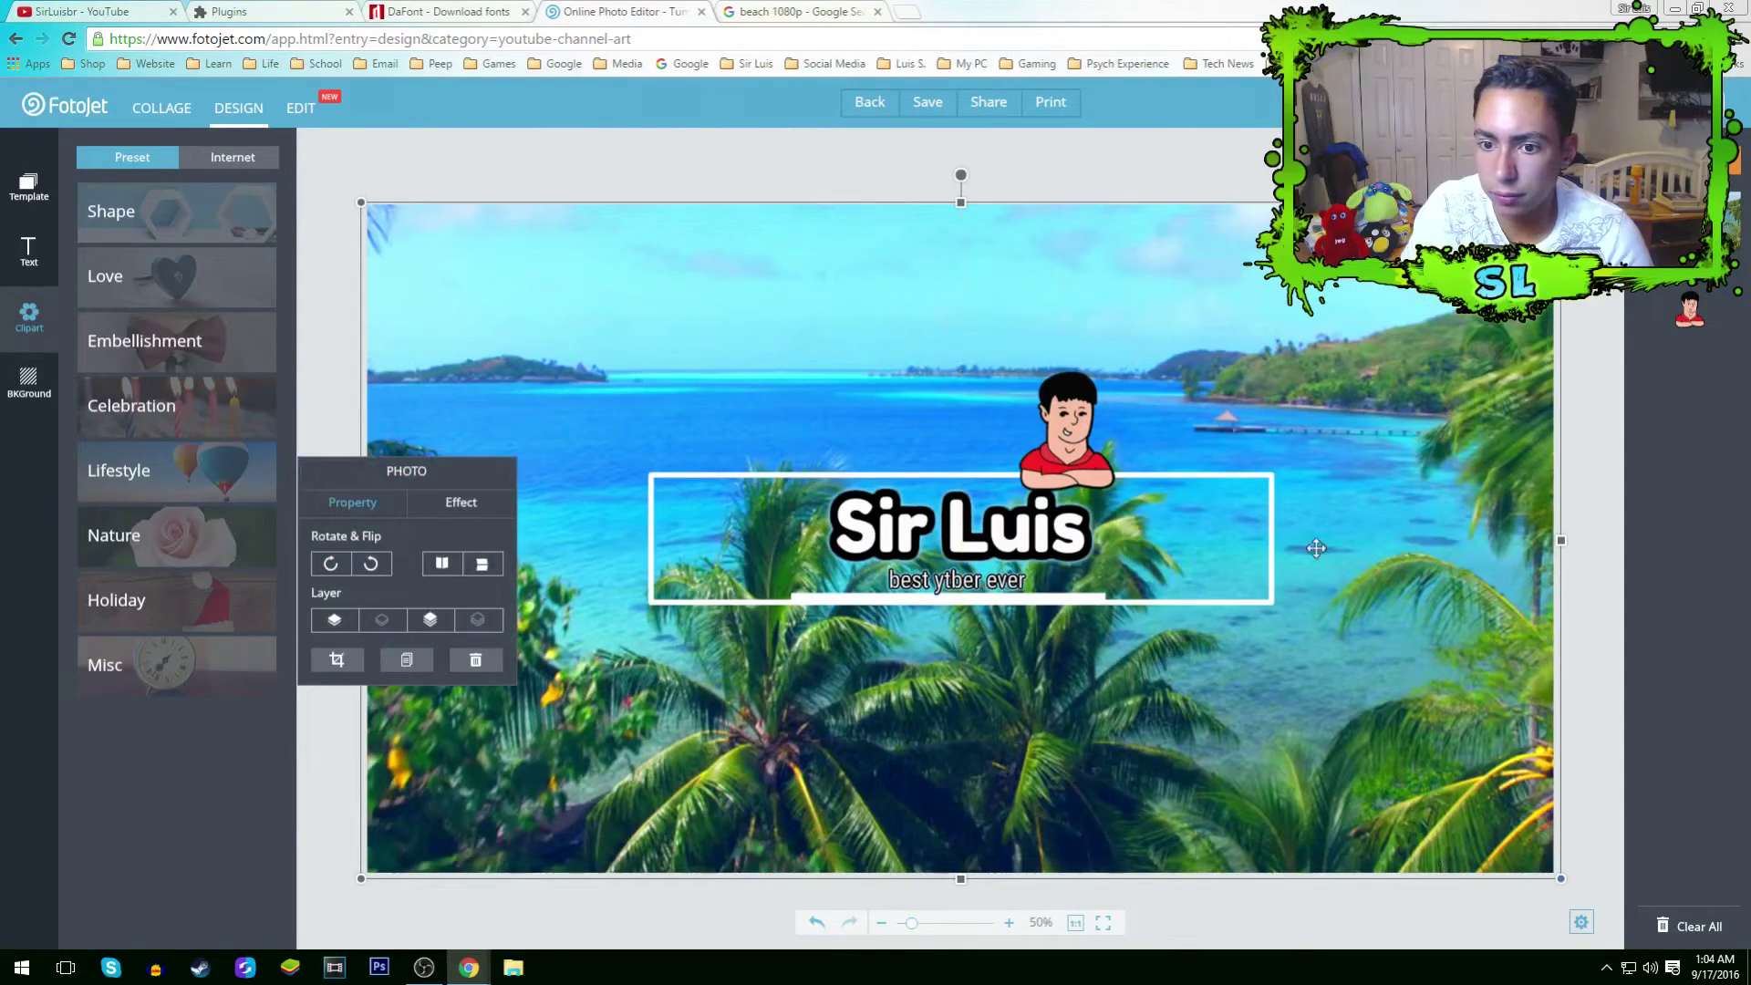
Move the cartoon logo inside the white frame before the channel name, and tilt it slightly counter-clockwise.
{"action": "left_click", "coordinate": [1063, 424]}
{"action": "left_click_drag", "start_coordinate": [1064, 424], "coordinate": [723, 529]}
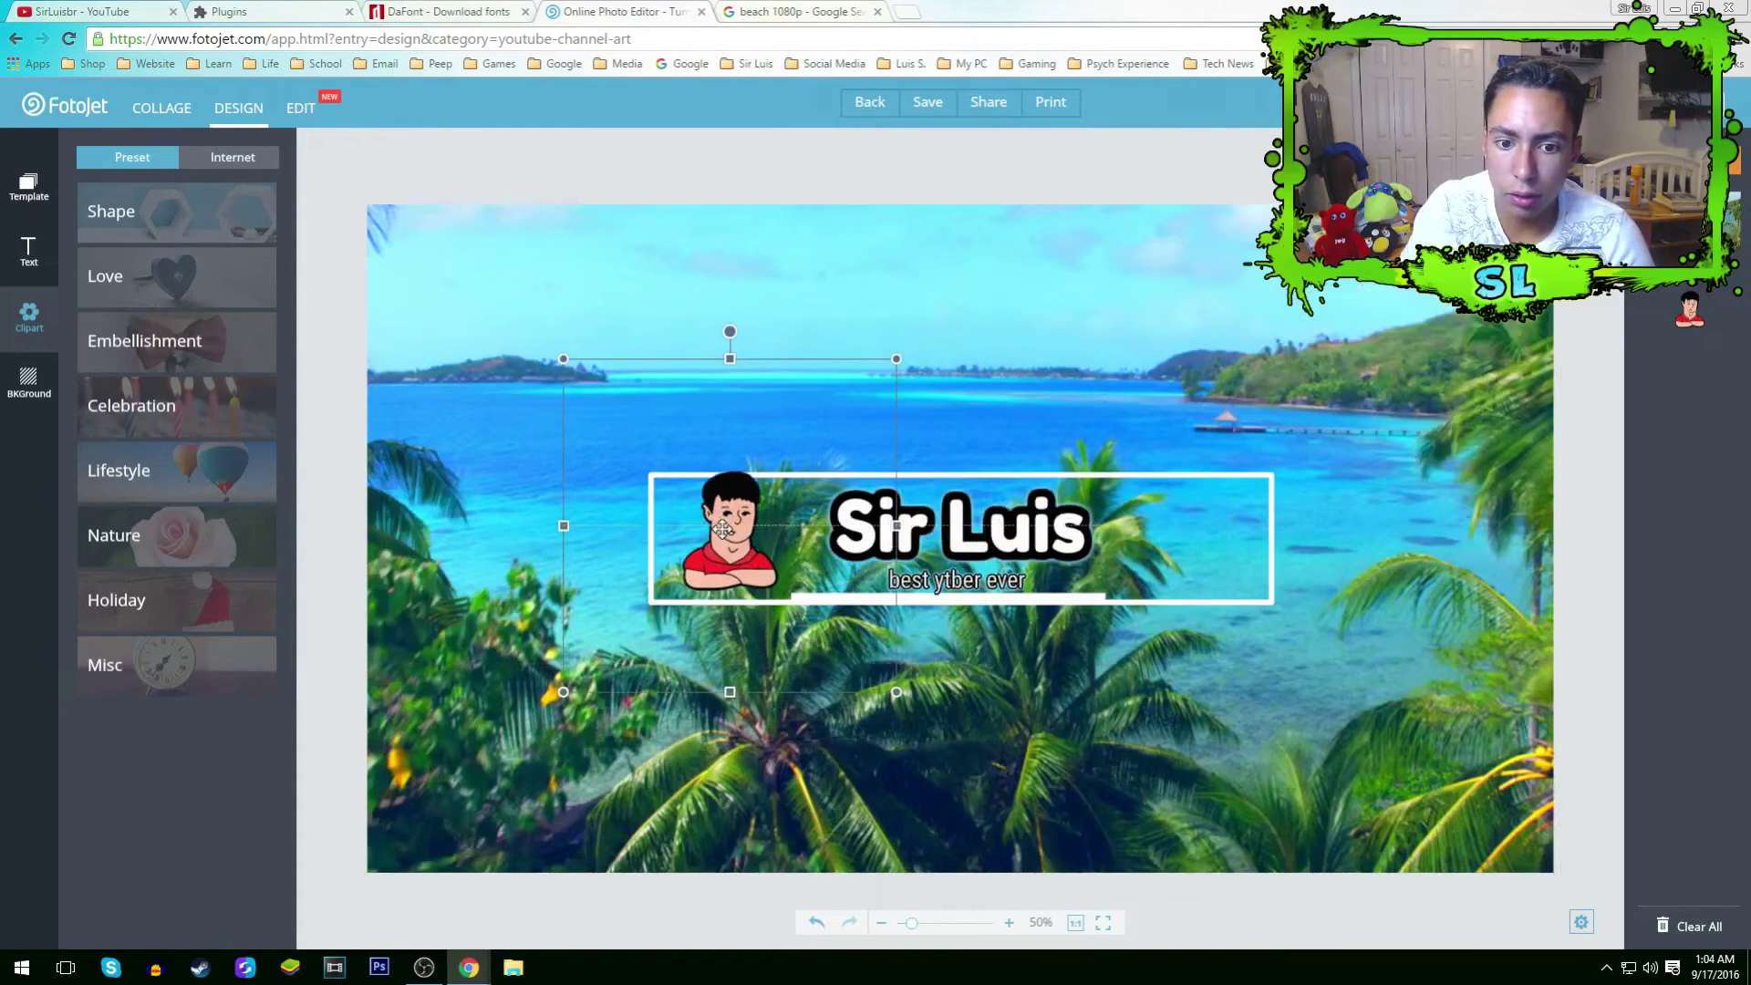
{"action": "left_click", "coordinate": [717, 322]}
{"action": "left_click_drag", "start_coordinate": [716, 322], "coordinate": [711, 321]}
{"action": "left_click_drag", "start_coordinate": [720, 561], "coordinate": [727, 578]}
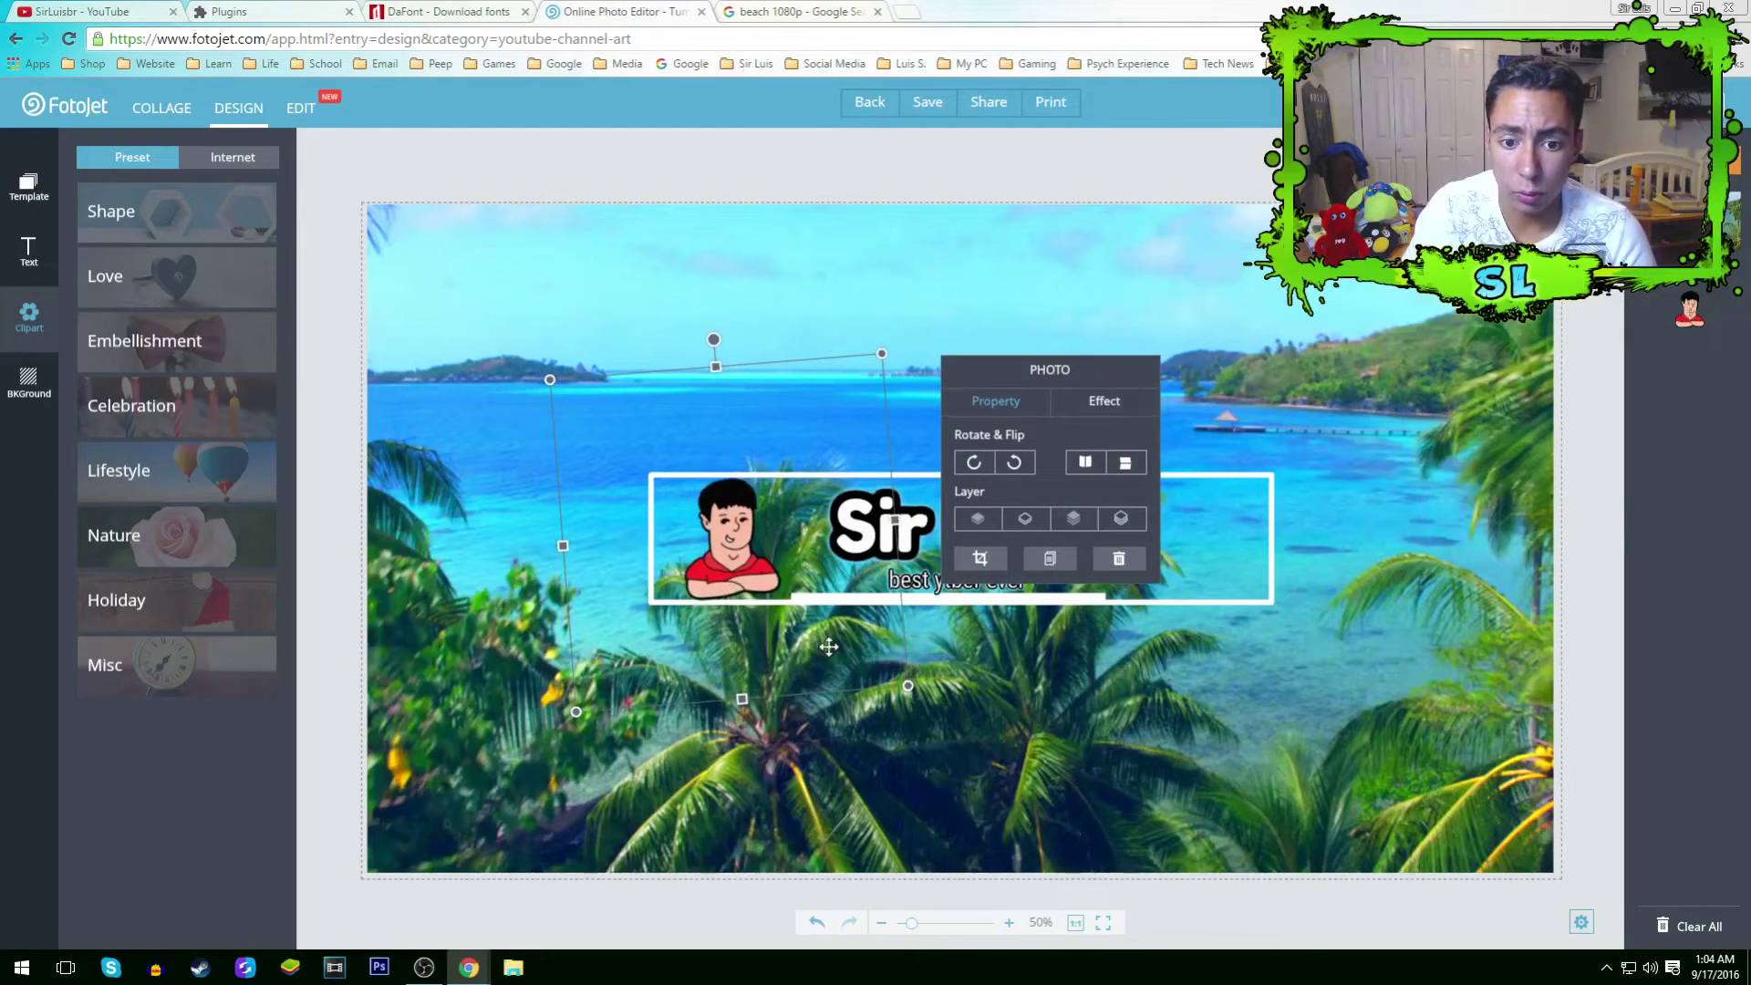
{"action": "left_click_drag", "start_coordinate": [828, 647], "coordinate": [797, 598]}
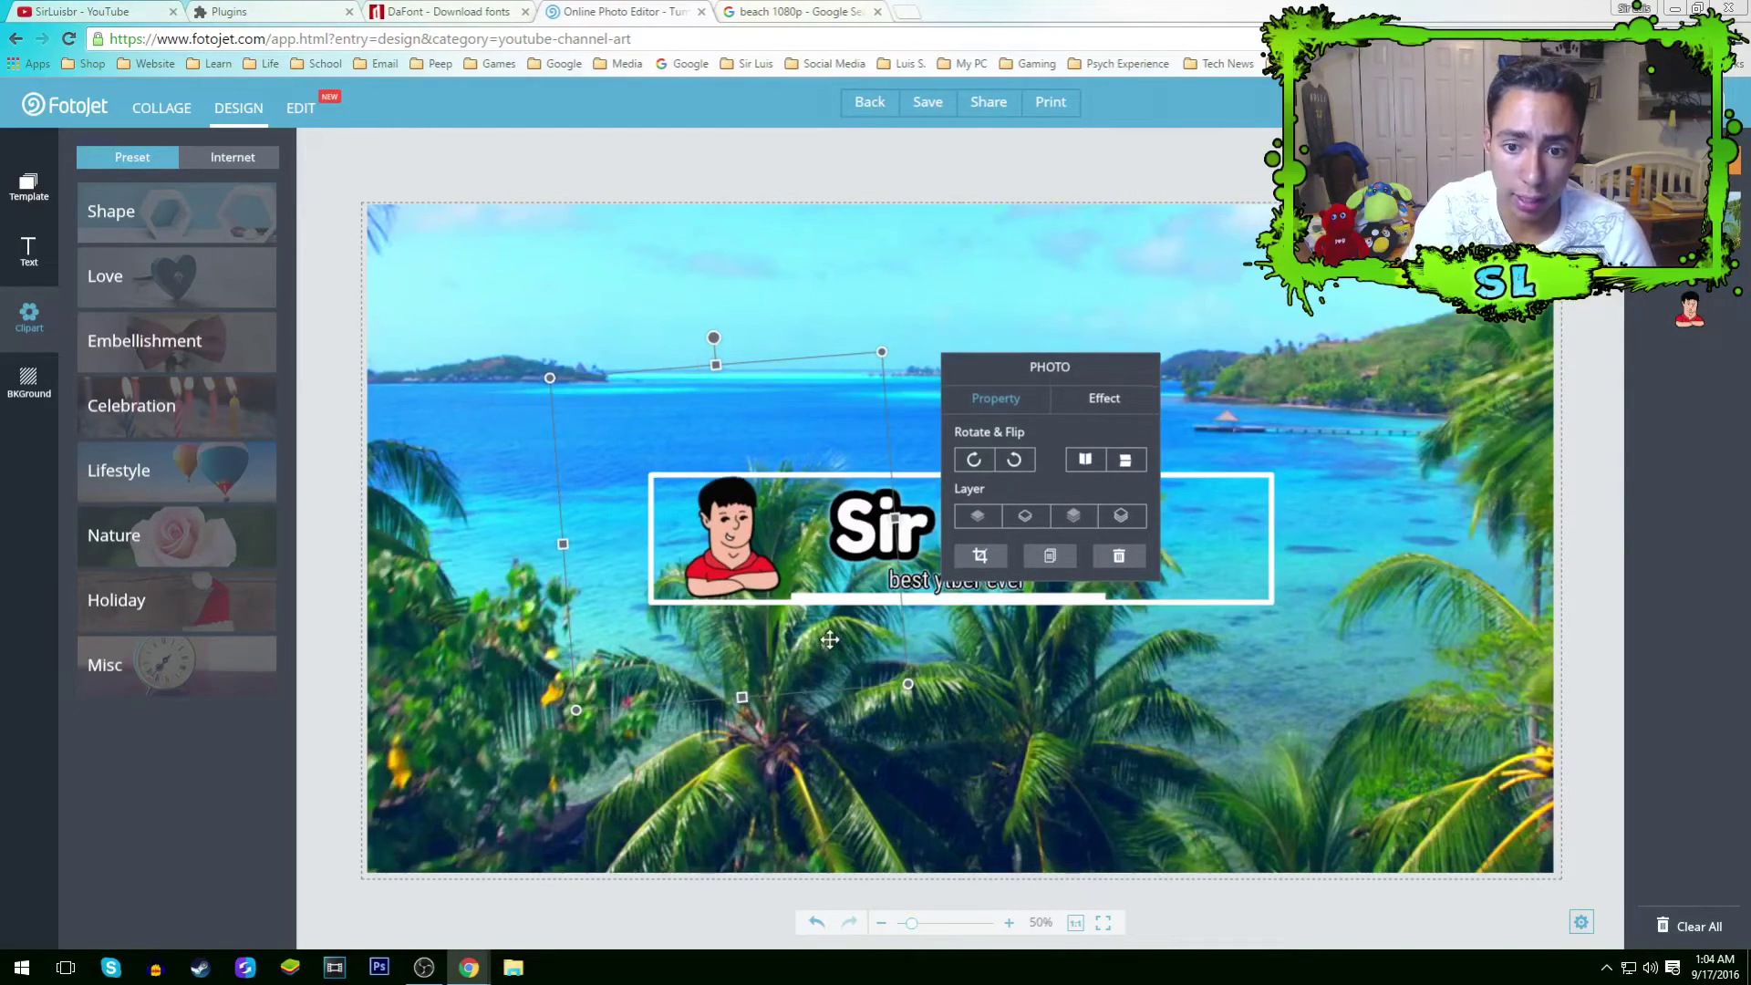
{"action": "left_click", "coordinate": [1287, 655]}
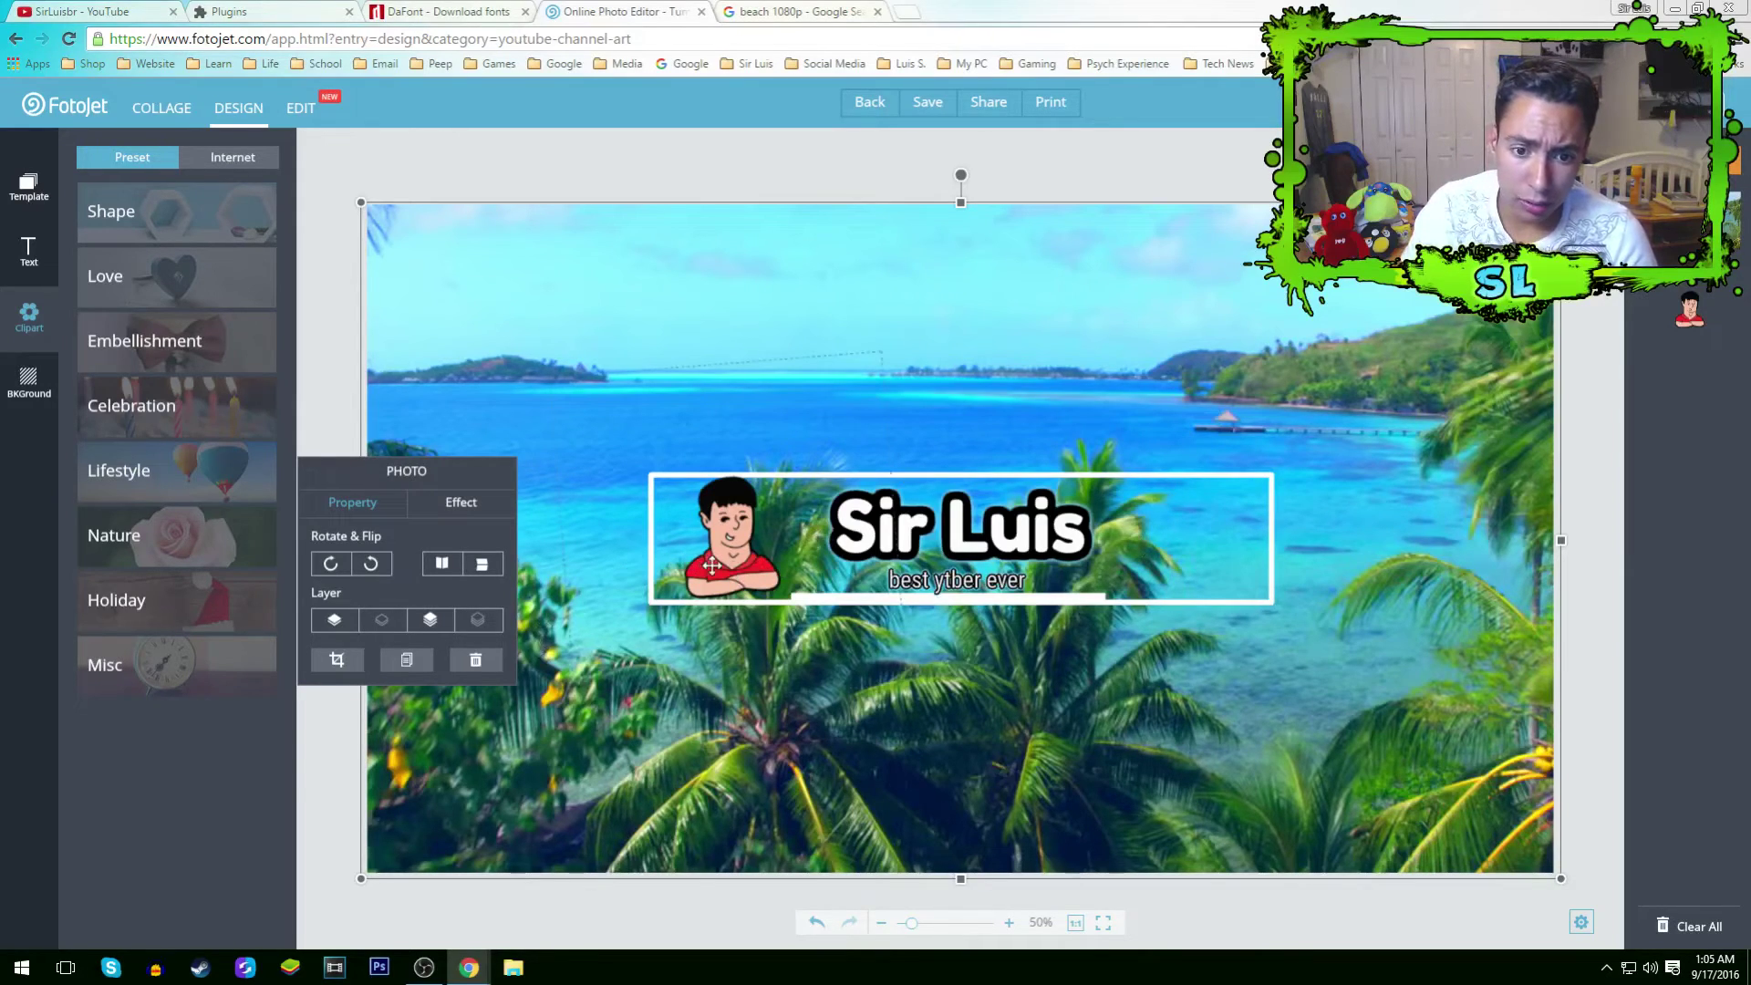
Duplicate the cartoon logo, place the copy inside the white frame after the channel name, and tilt it slightly clockwise.
{"action": "left_click", "coordinate": [890, 538]}
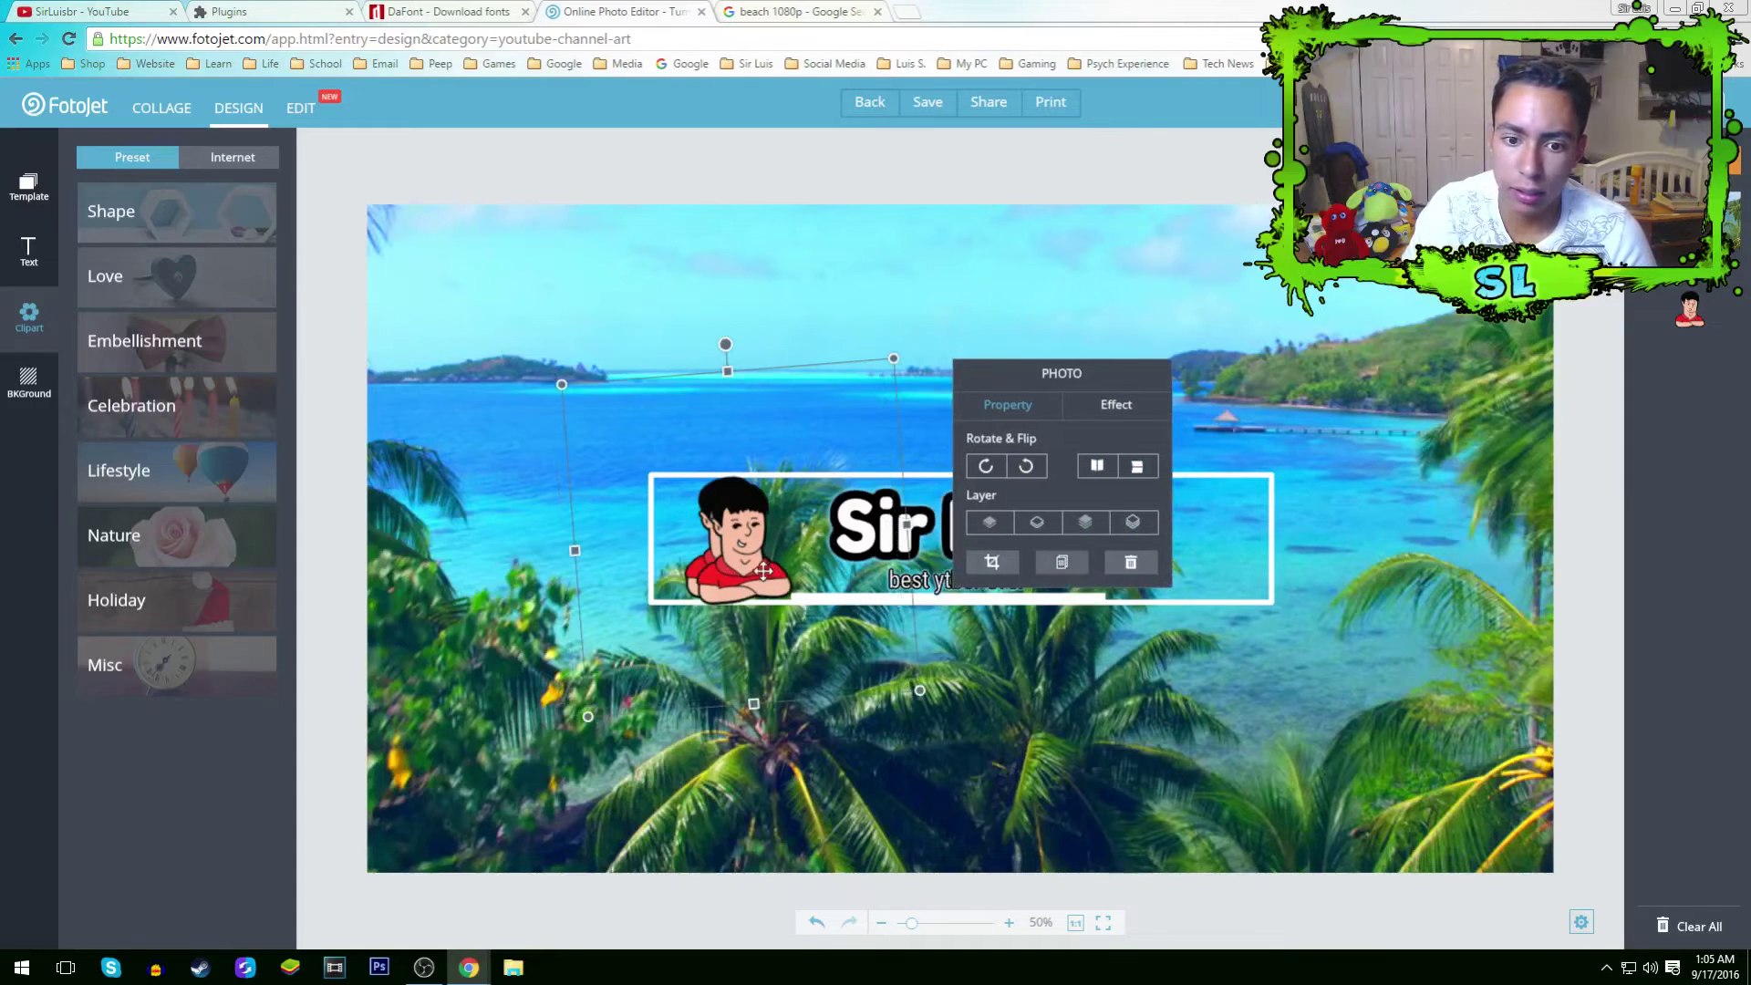
{"action": "left_click", "coordinate": [1058, 564]}
{"action": "left_click_drag", "start_coordinate": [951, 540], "coordinate": [1217, 559]}
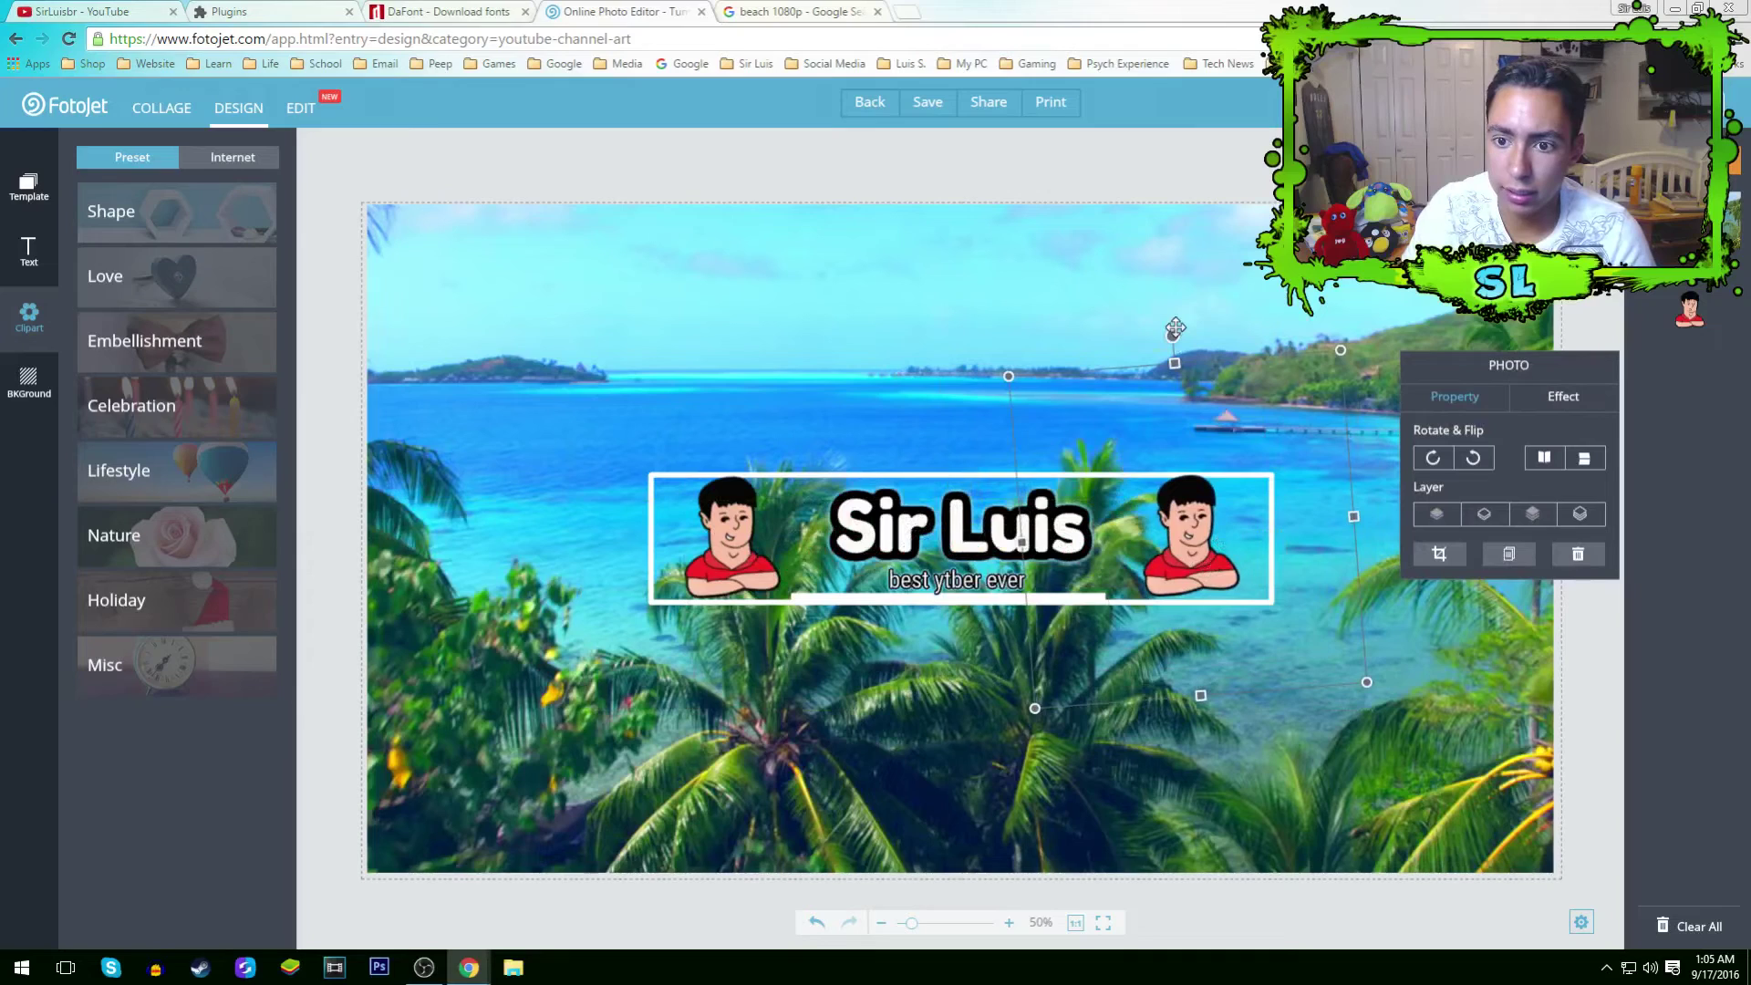
{"action": "left_click_drag", "start_coordinate": [1174, 337], "coordinate": [1210, 338]}
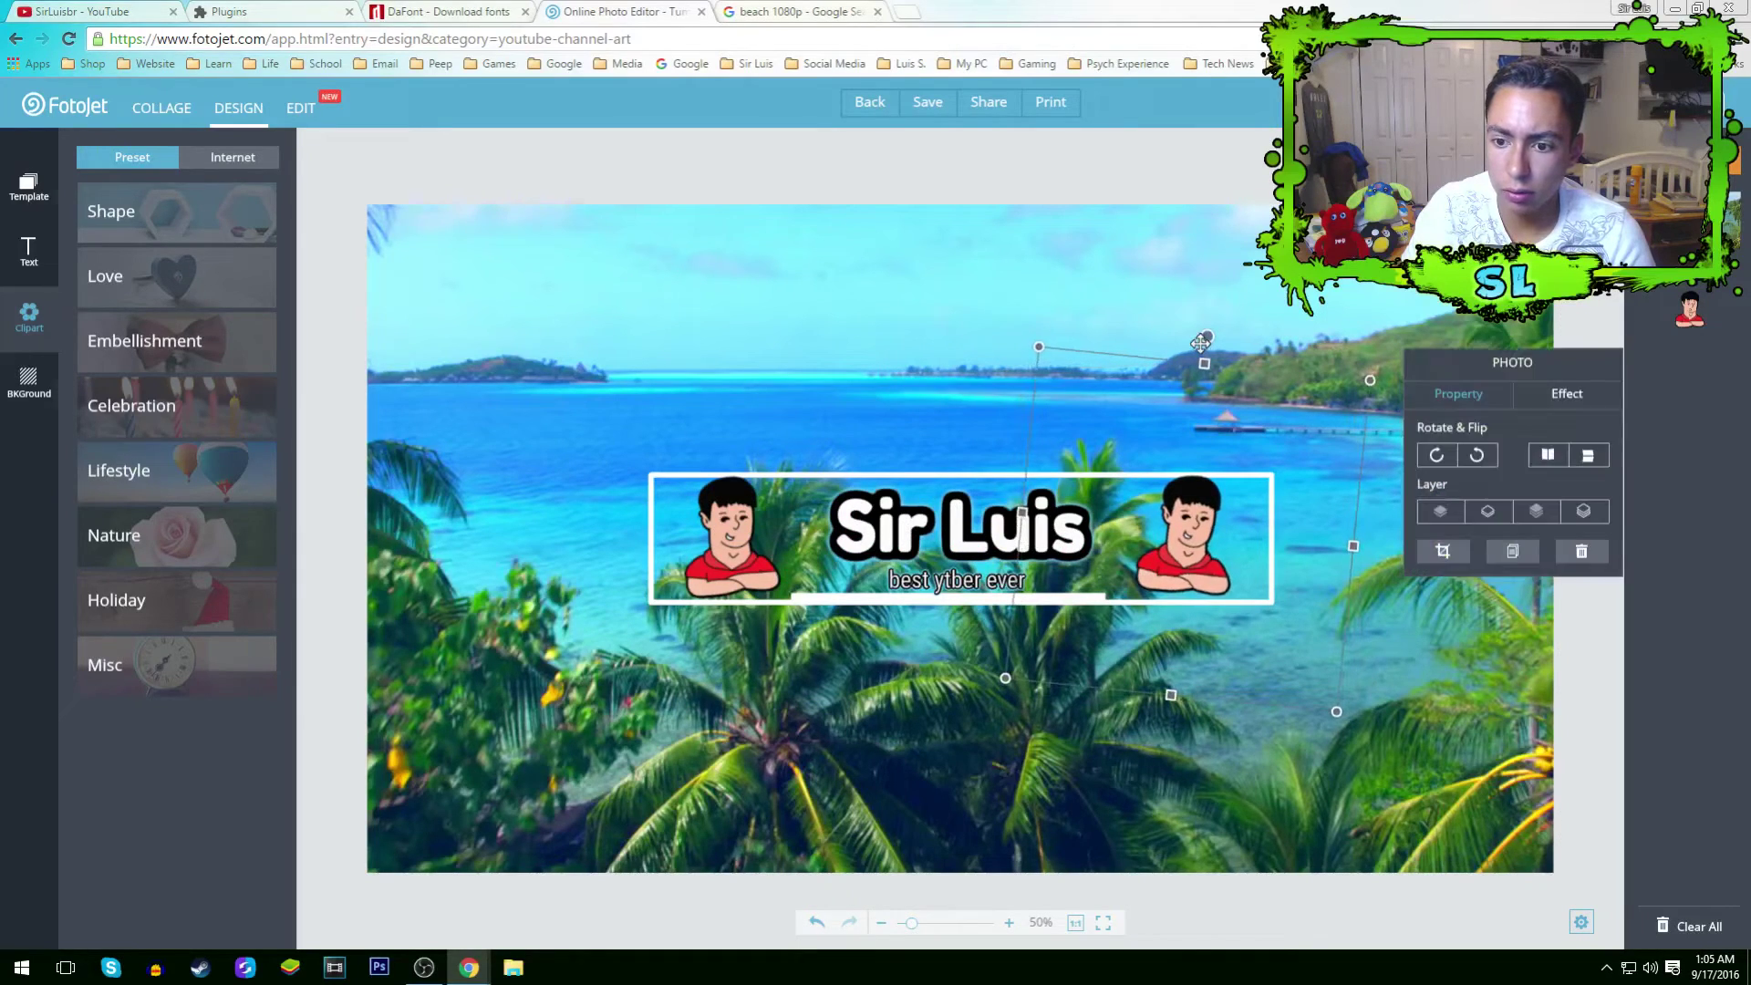
Nudge the copied logo so it sits symmetrically to the first one inside the white frame, and deselect it.
{"action": "left_click_drag", "start_coordinate": [1197, 488], "coordinate": [1199, 488]}
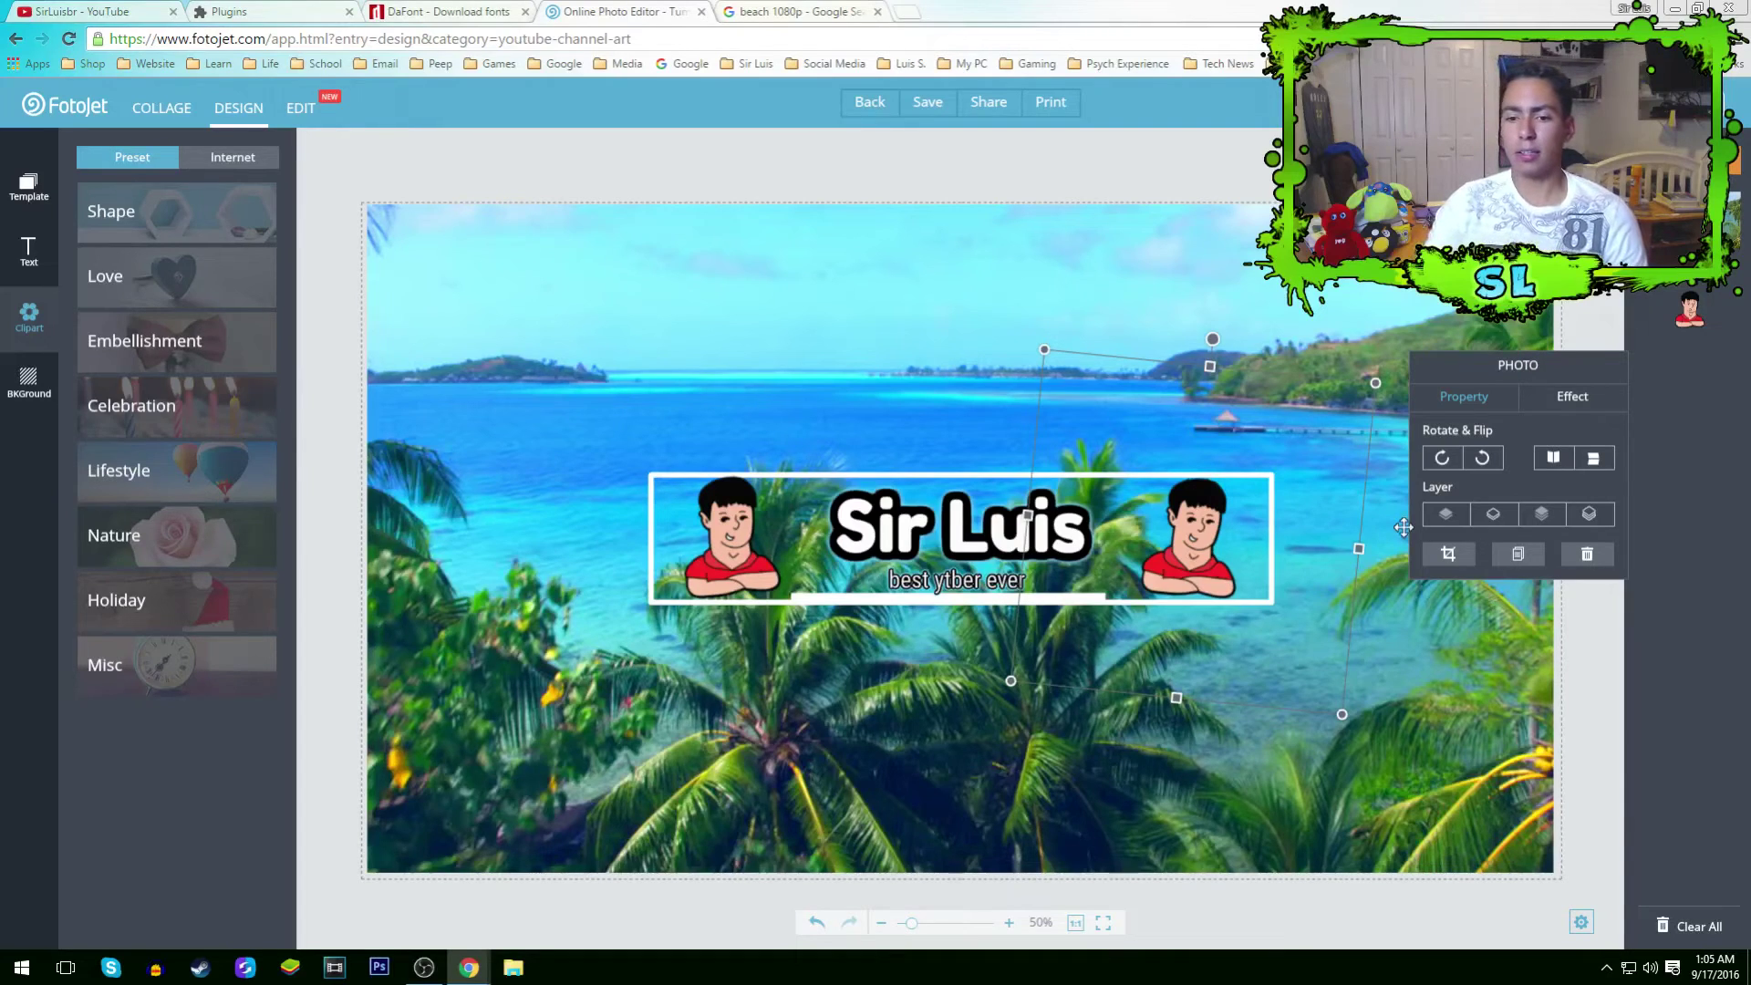
{"action": "left_click_drag", "start_coordinate": [1402, 527], "coordinate": [1403, 527]}
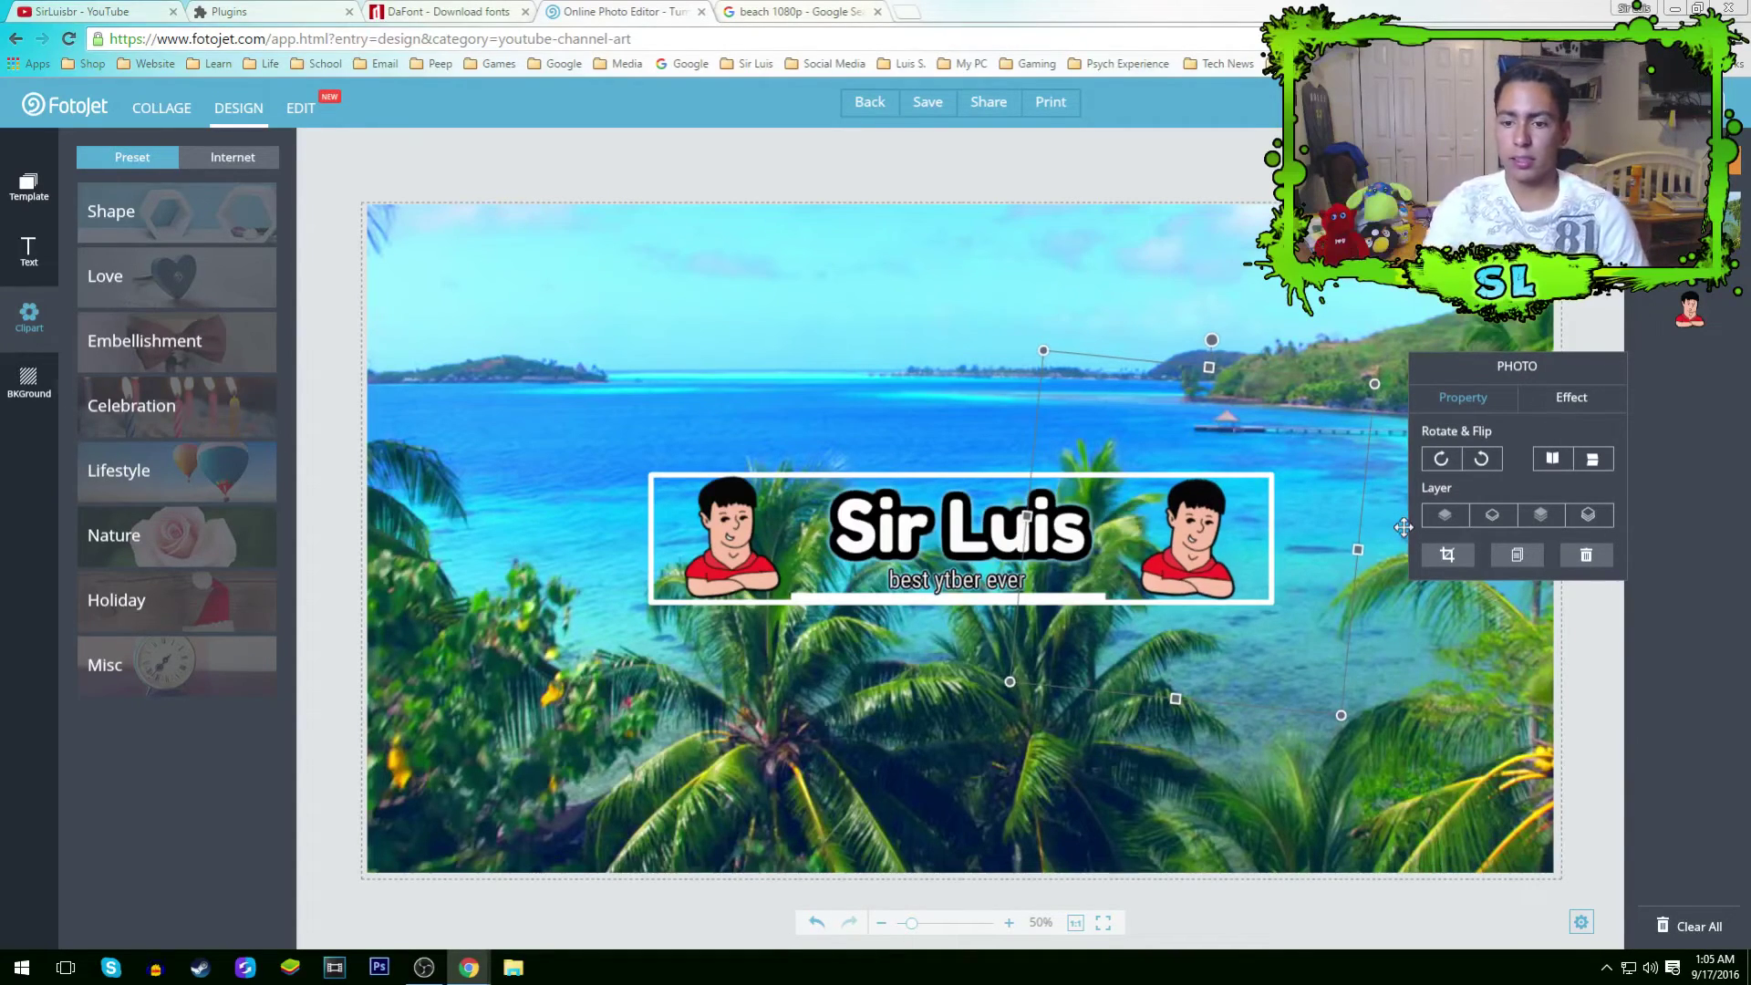
{"action": "key", "text": "Up"}
{"action": "key", "text": "Up"}
{"action": "key", "text": "Left"}
{"action": "key", "text": "Left"}
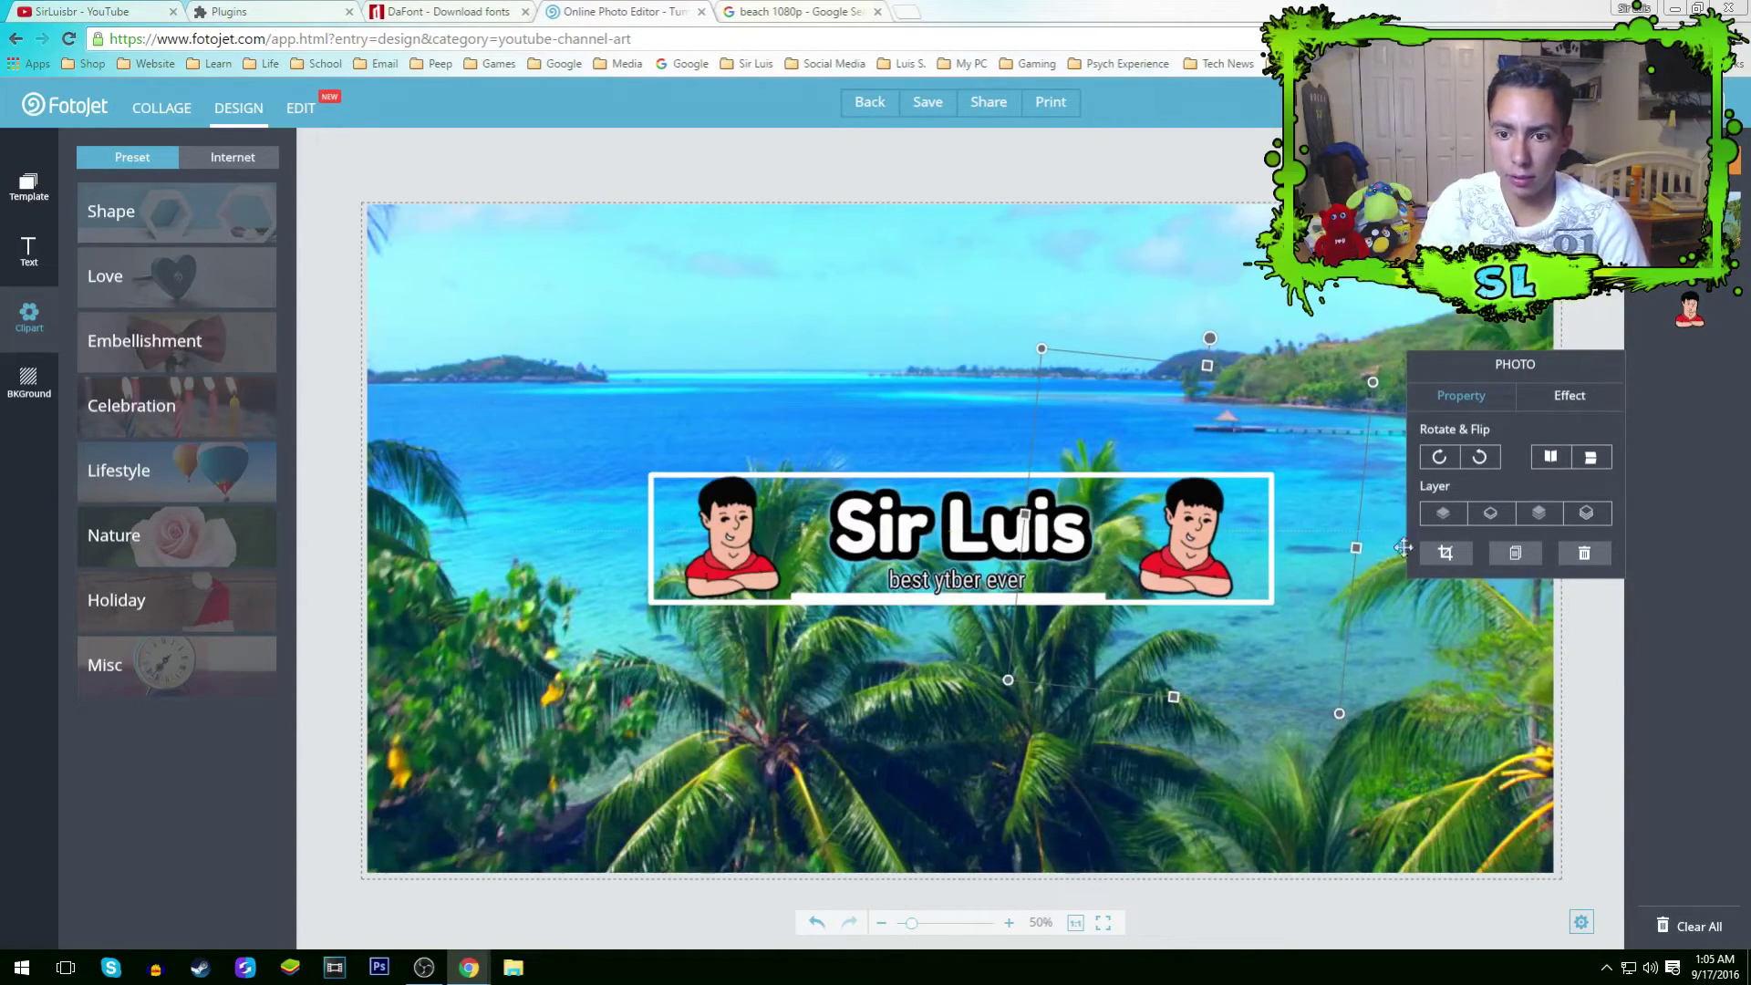
{"action": "left_click", "coordinate": [1451, 725]}
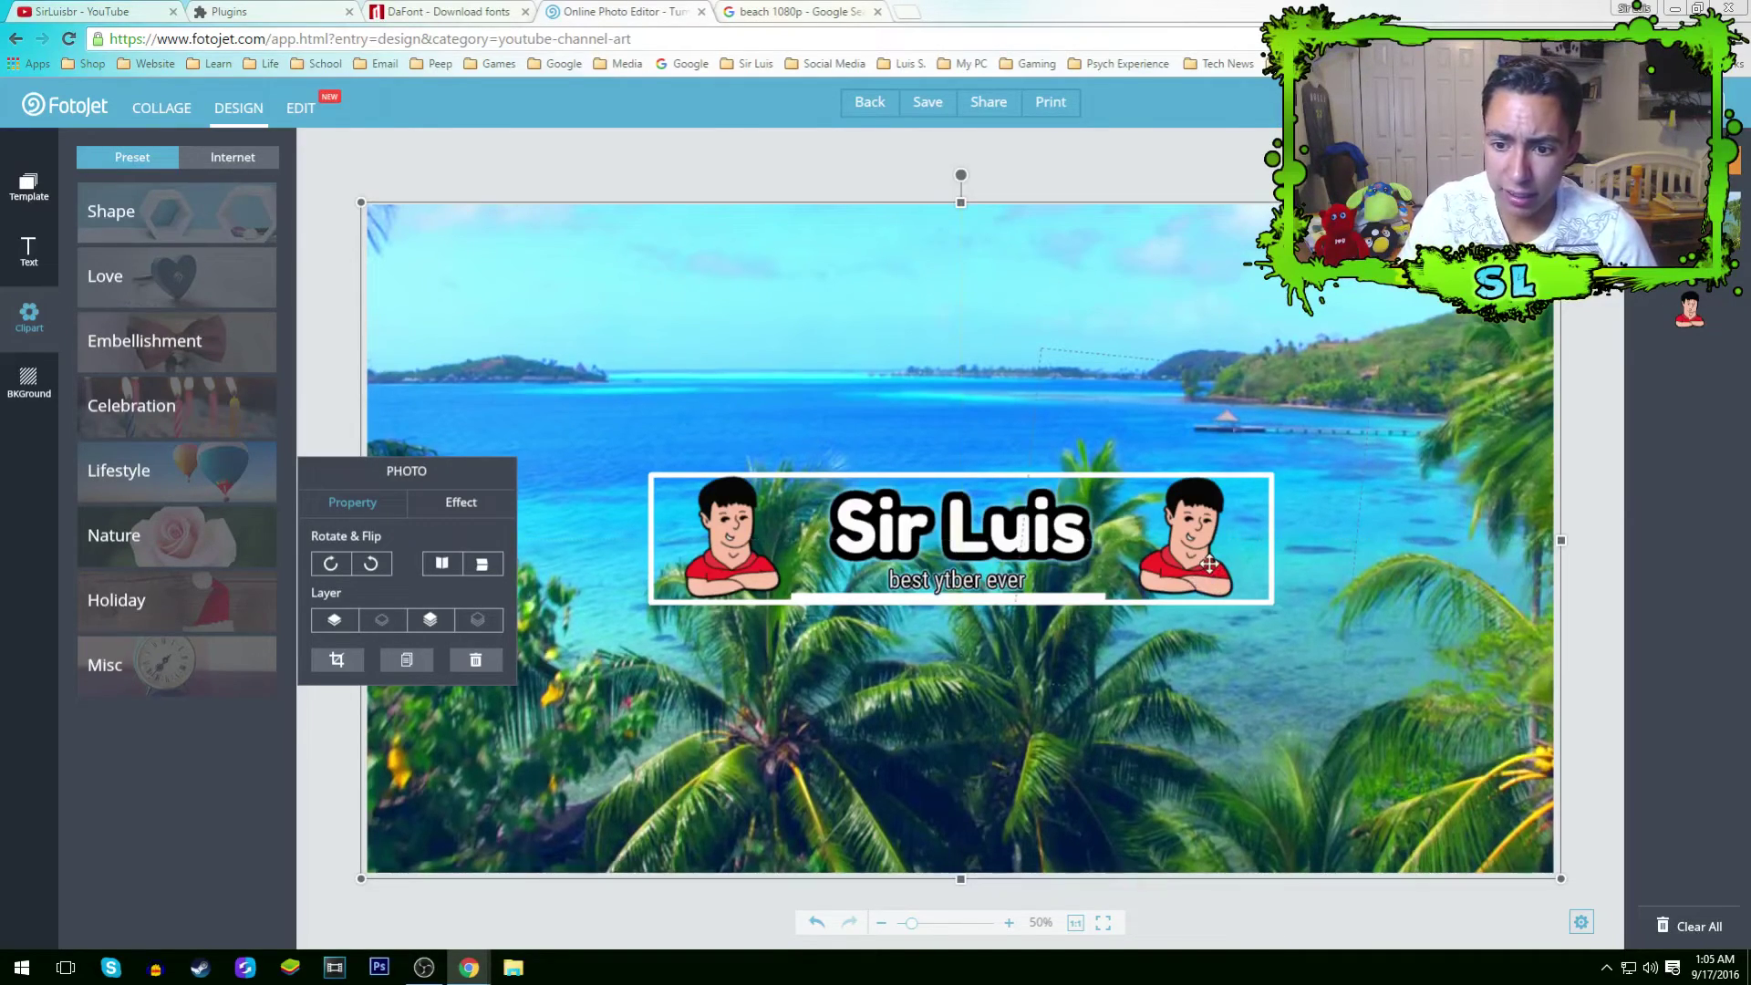
{"action": "left_click", "coordinate": [1604, 572]}
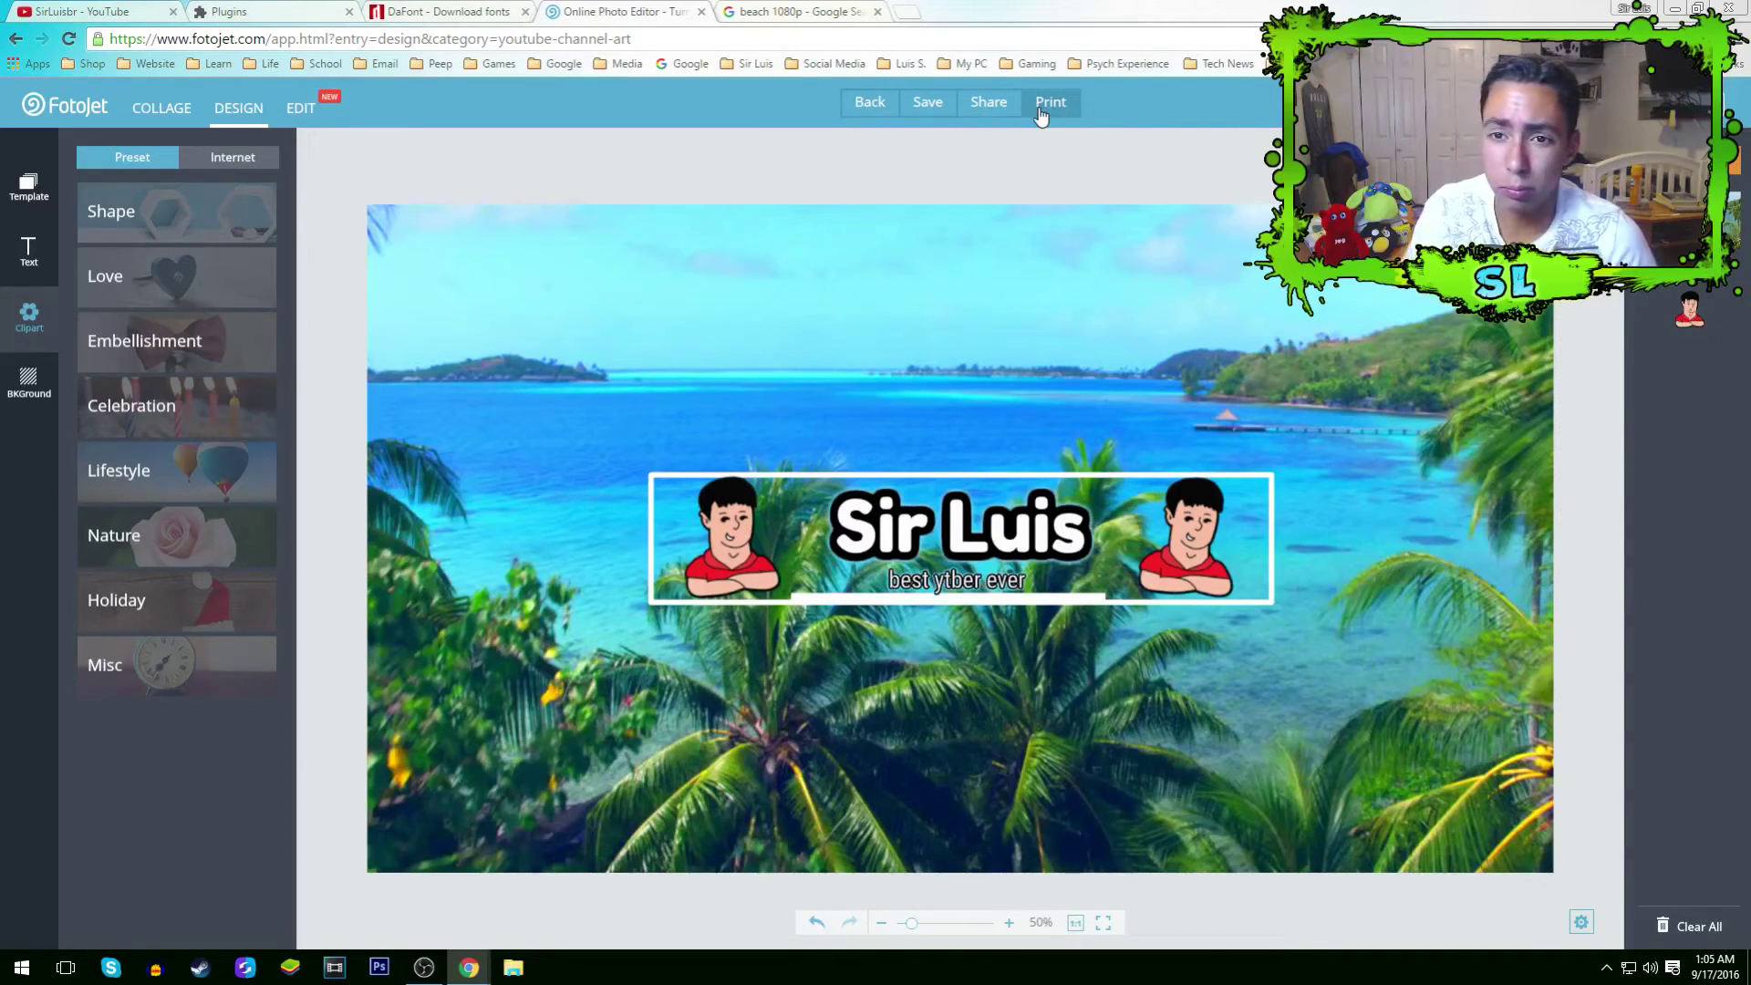
{"action": "left_click", "coordinate": [945, 108]}
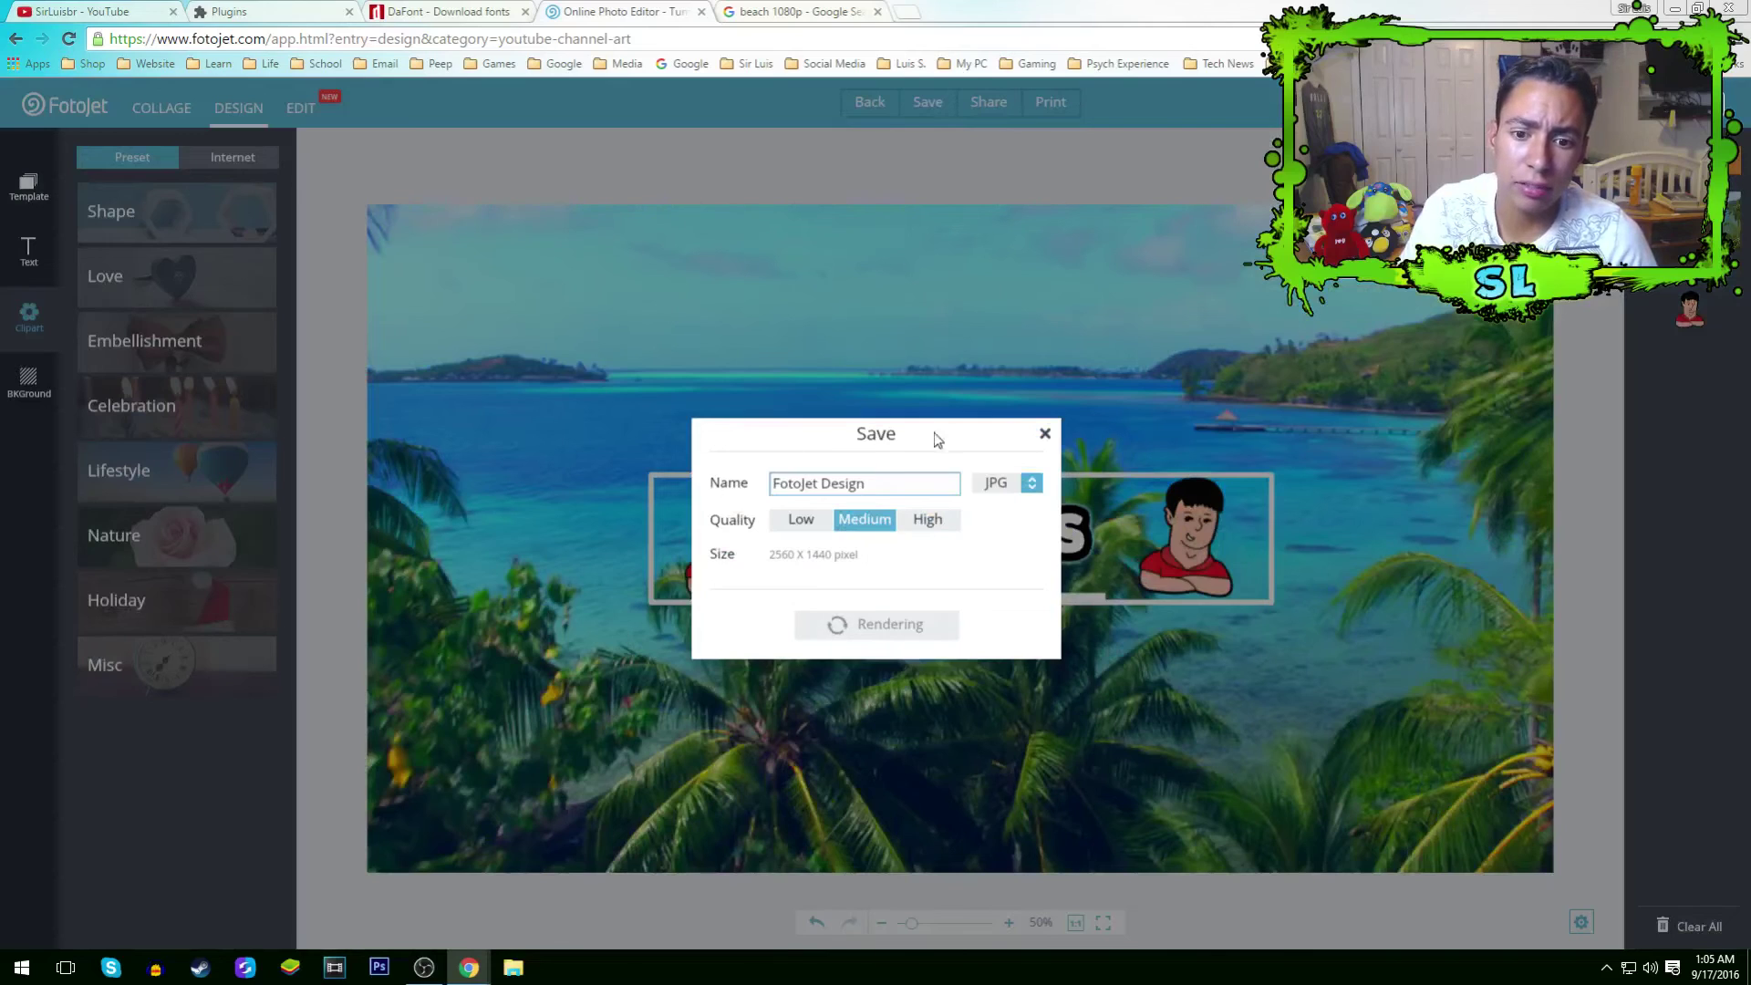
{"action": "left_click", "coordinate": [935, 527]}
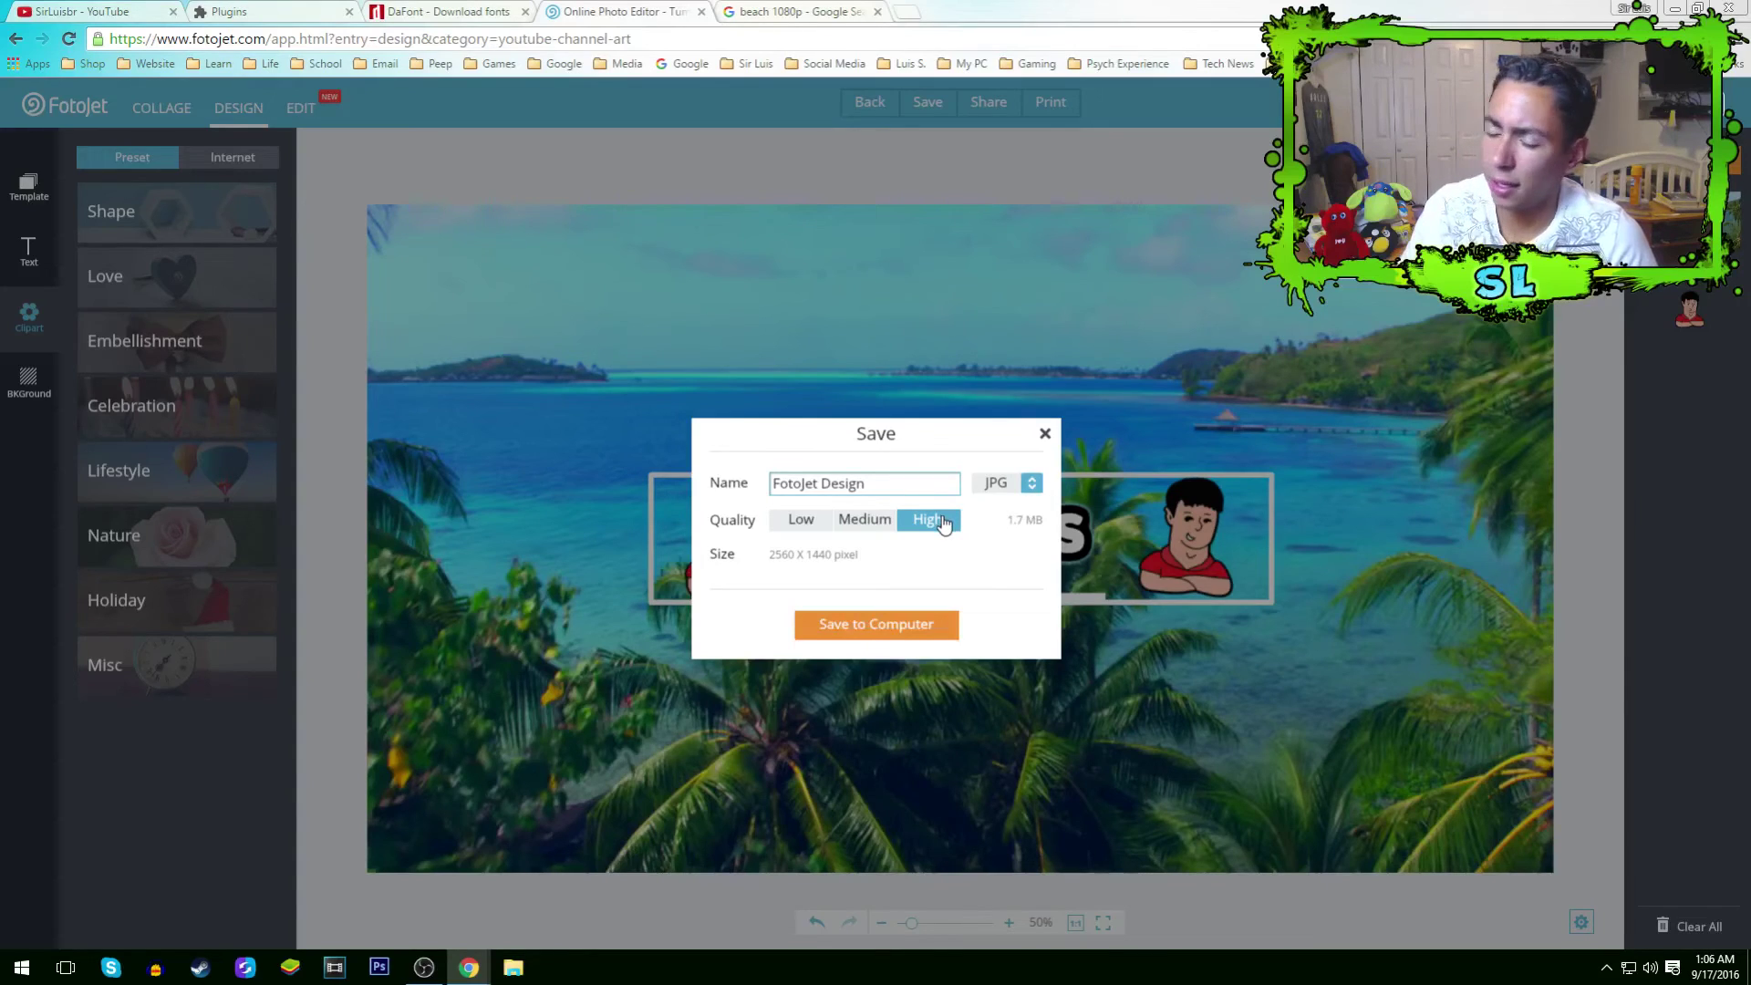
{"action": "left_click_drag", "start_coordinate": [865, 486], "coordinate": [793, 485]}
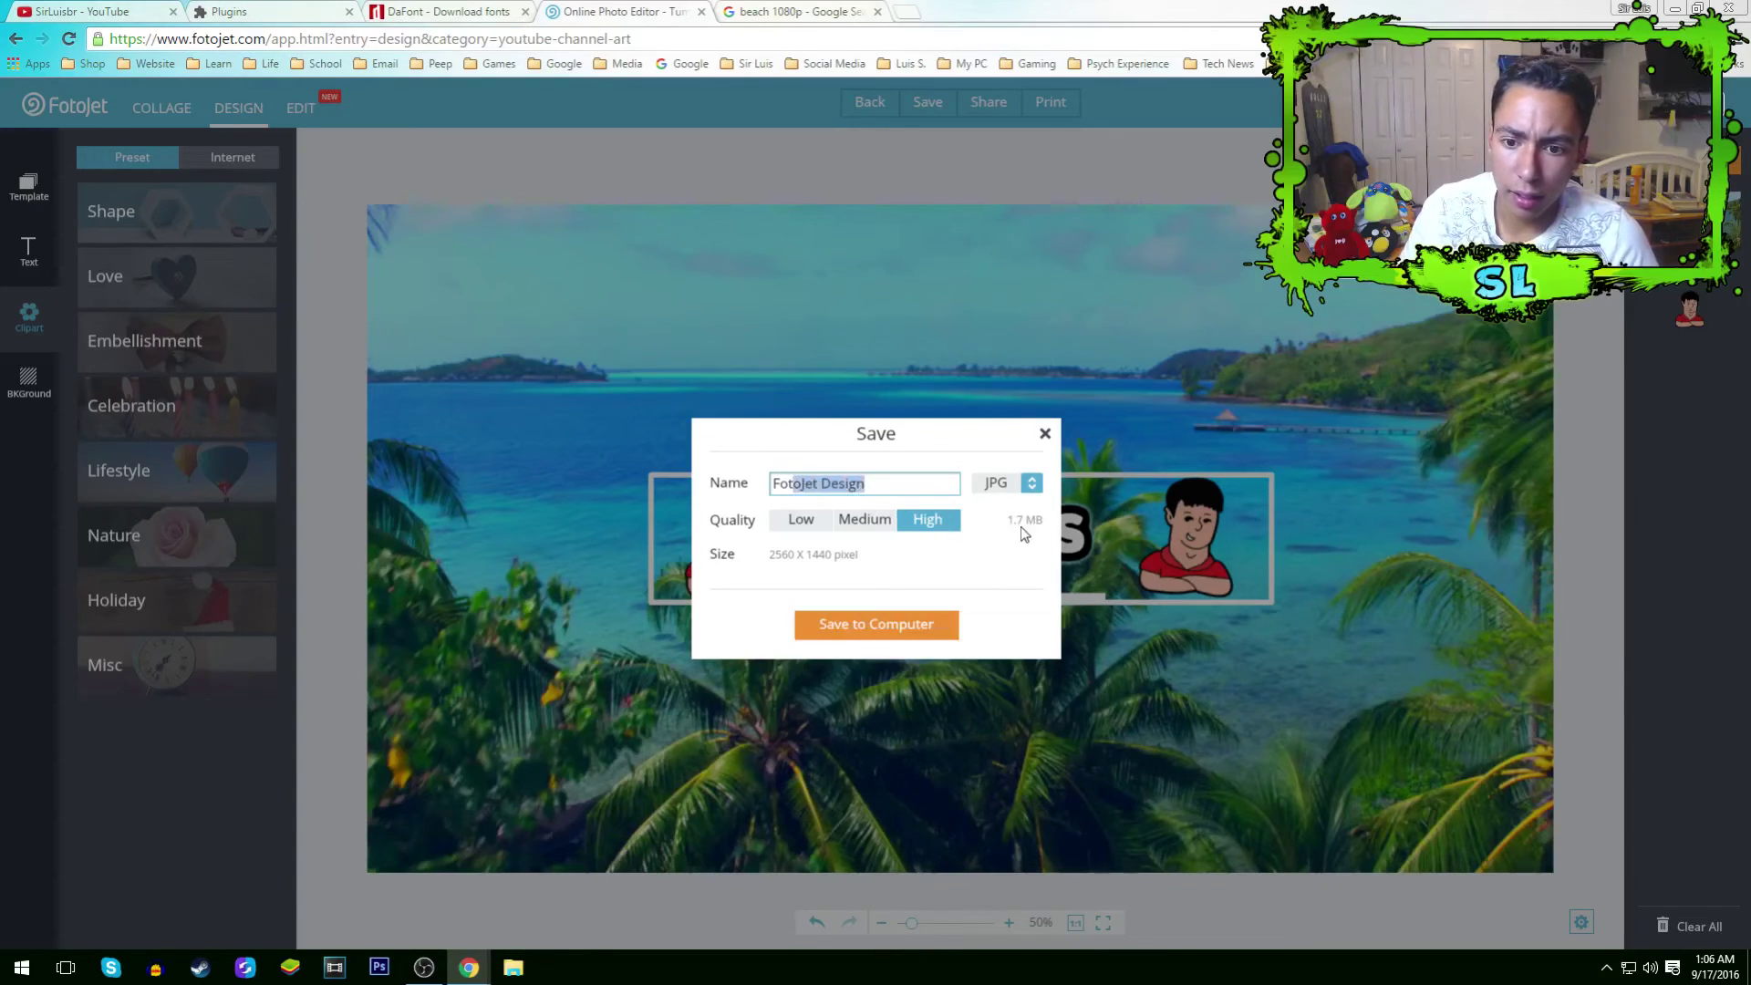
{"action": "left_click", "coordinate": [901, 631]}
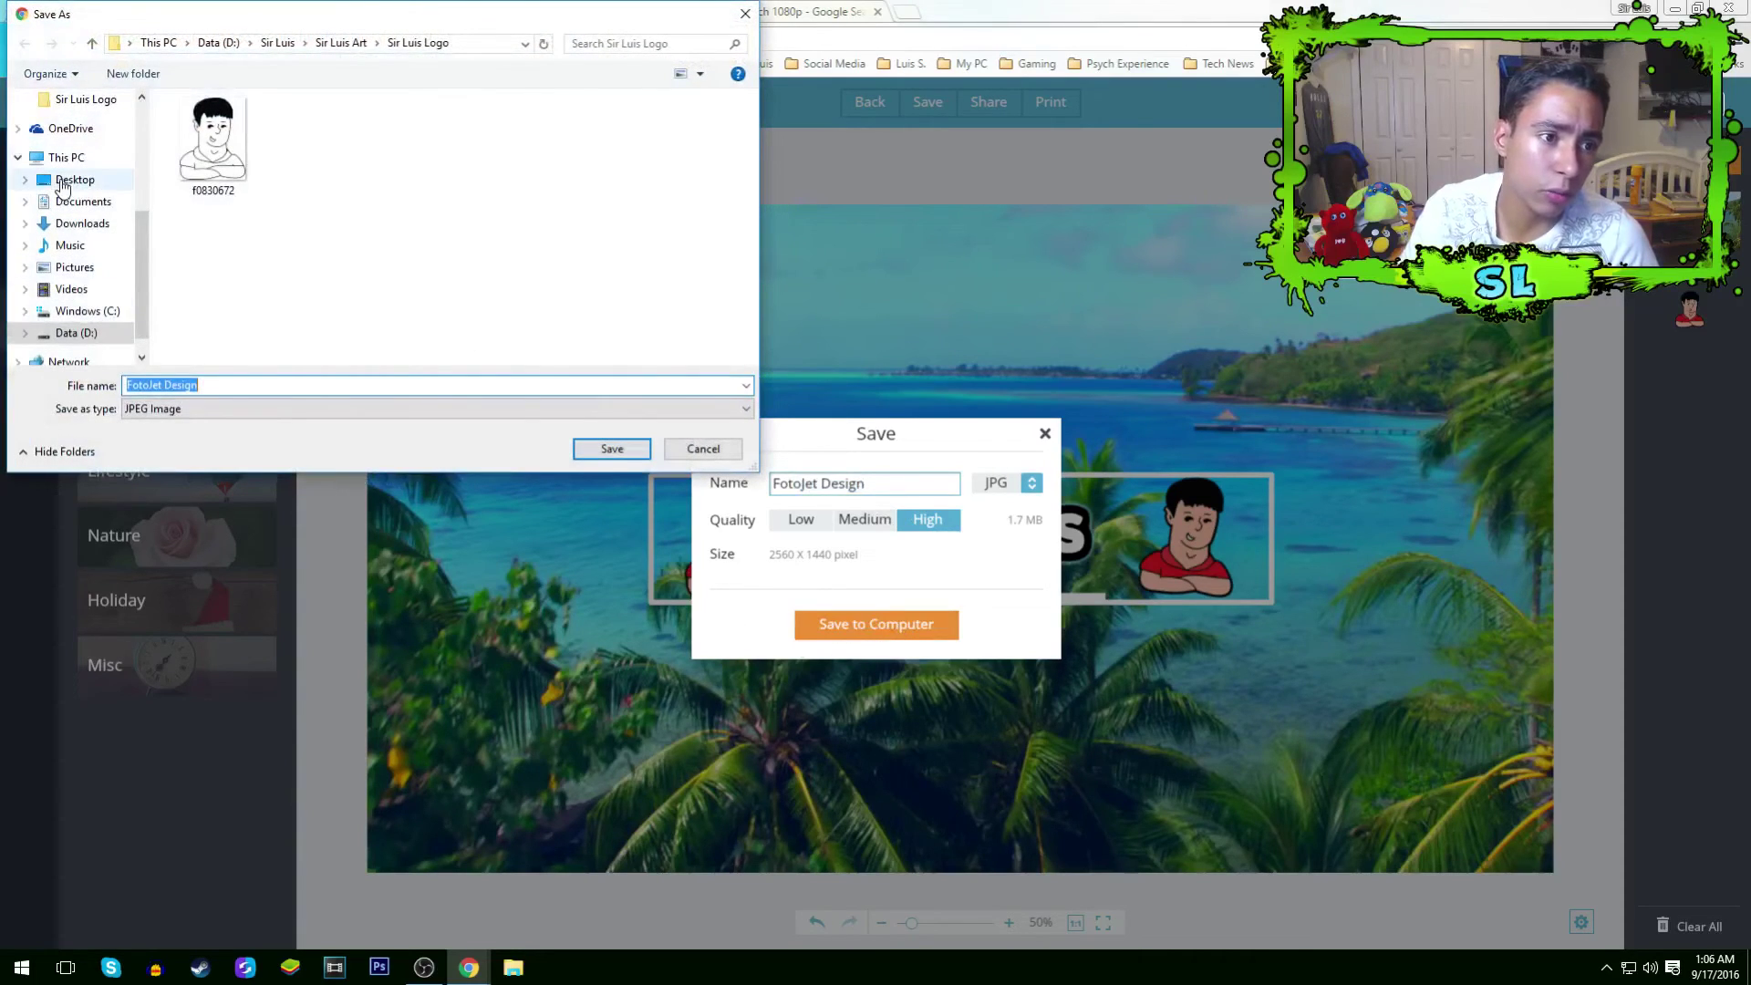
{"action": "left_click", "coordinate": [746, 13]}
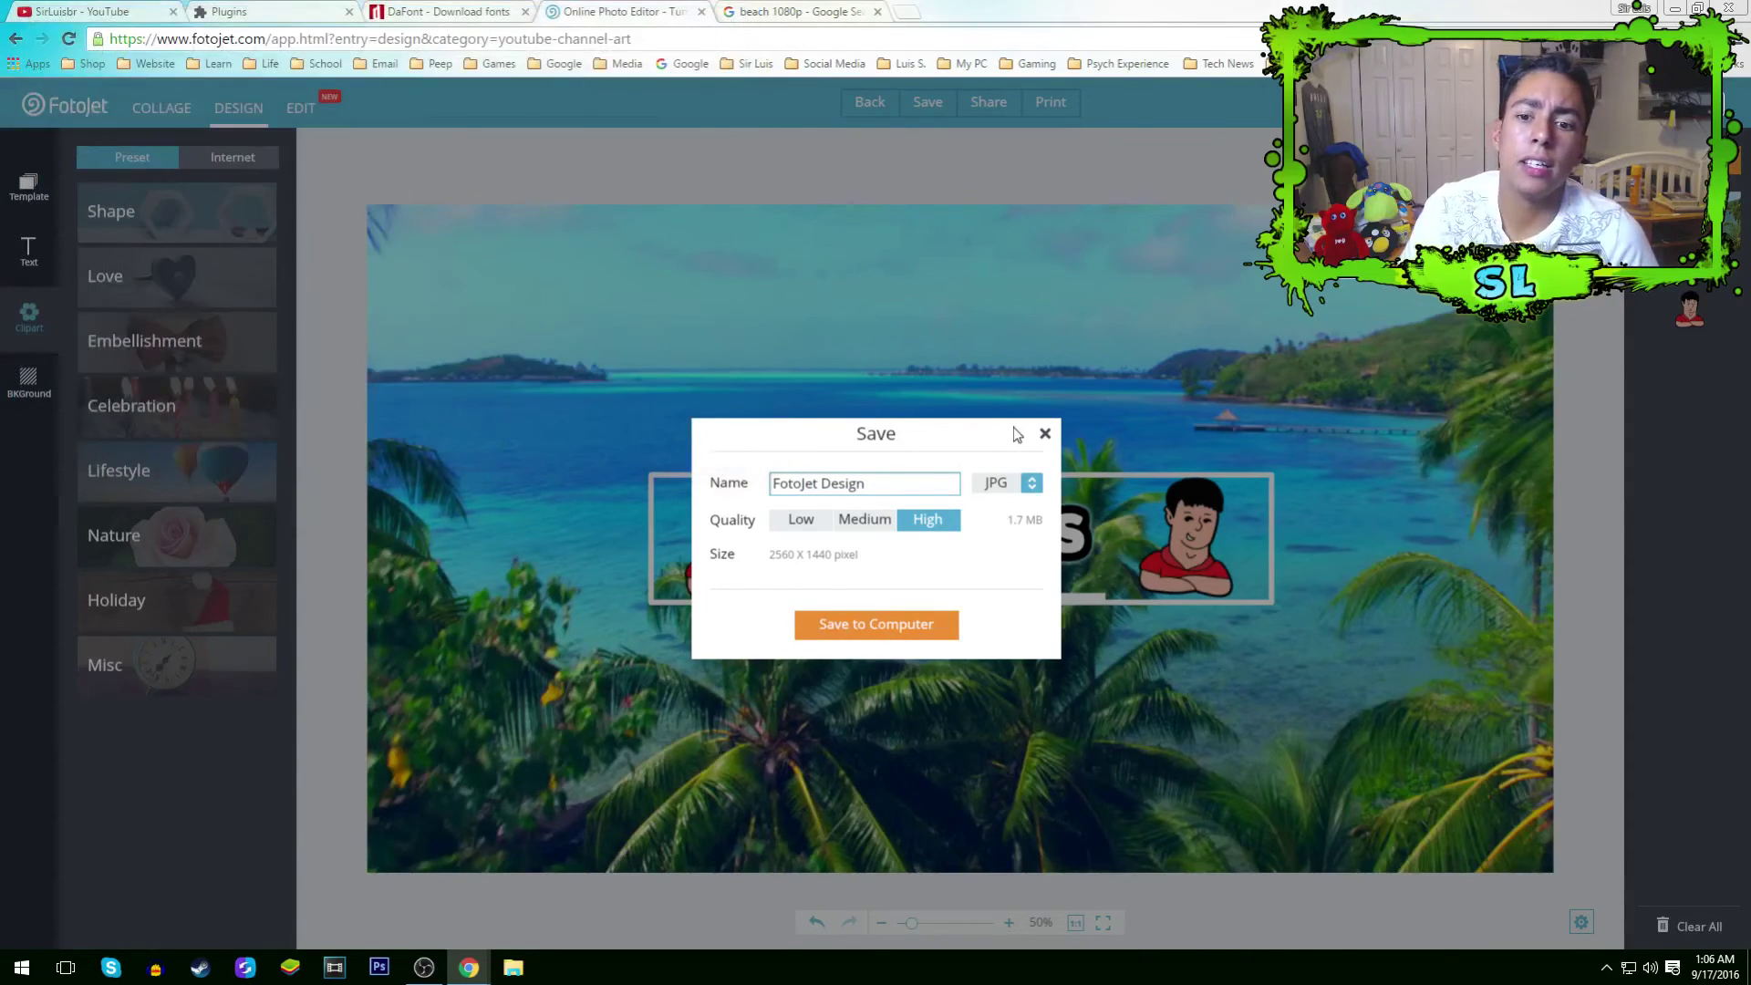
{"action": "left_click", "coordinate": [1044, 436]}
Switch to the YouTube channel page and open the channel art for editing.
{"action": "left_click", "coordinate": [91, 12]}
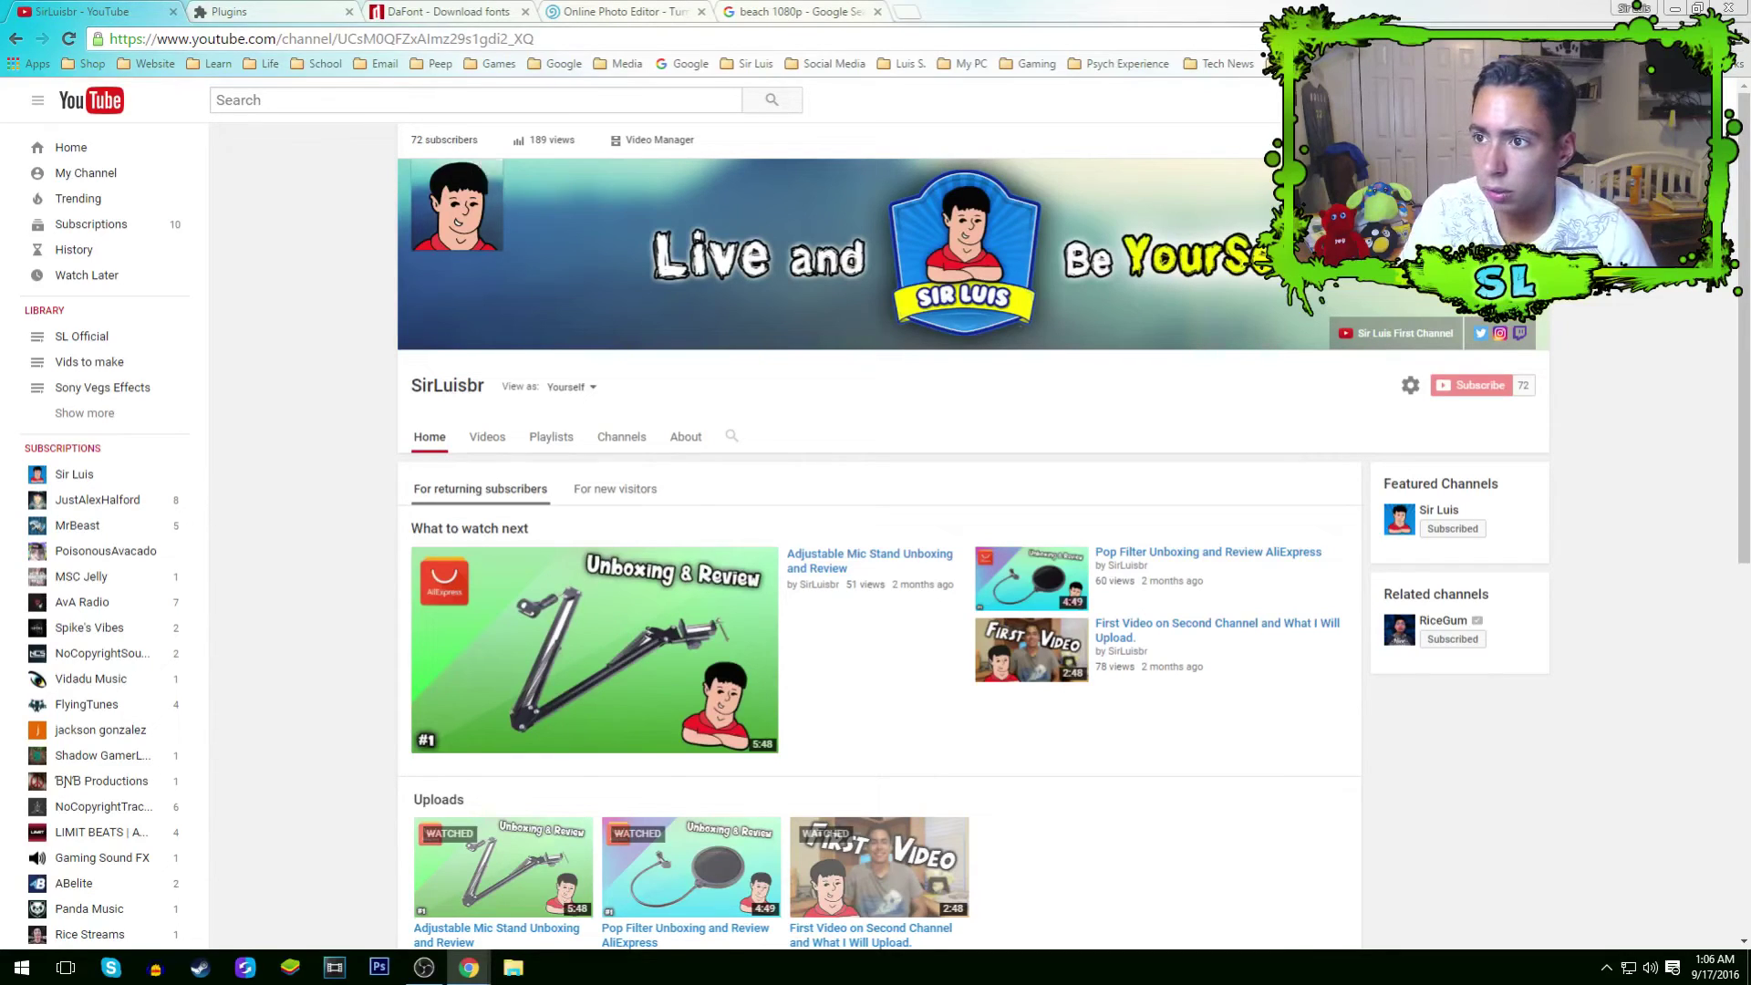
{"action": "key", "text": "super+Down"}
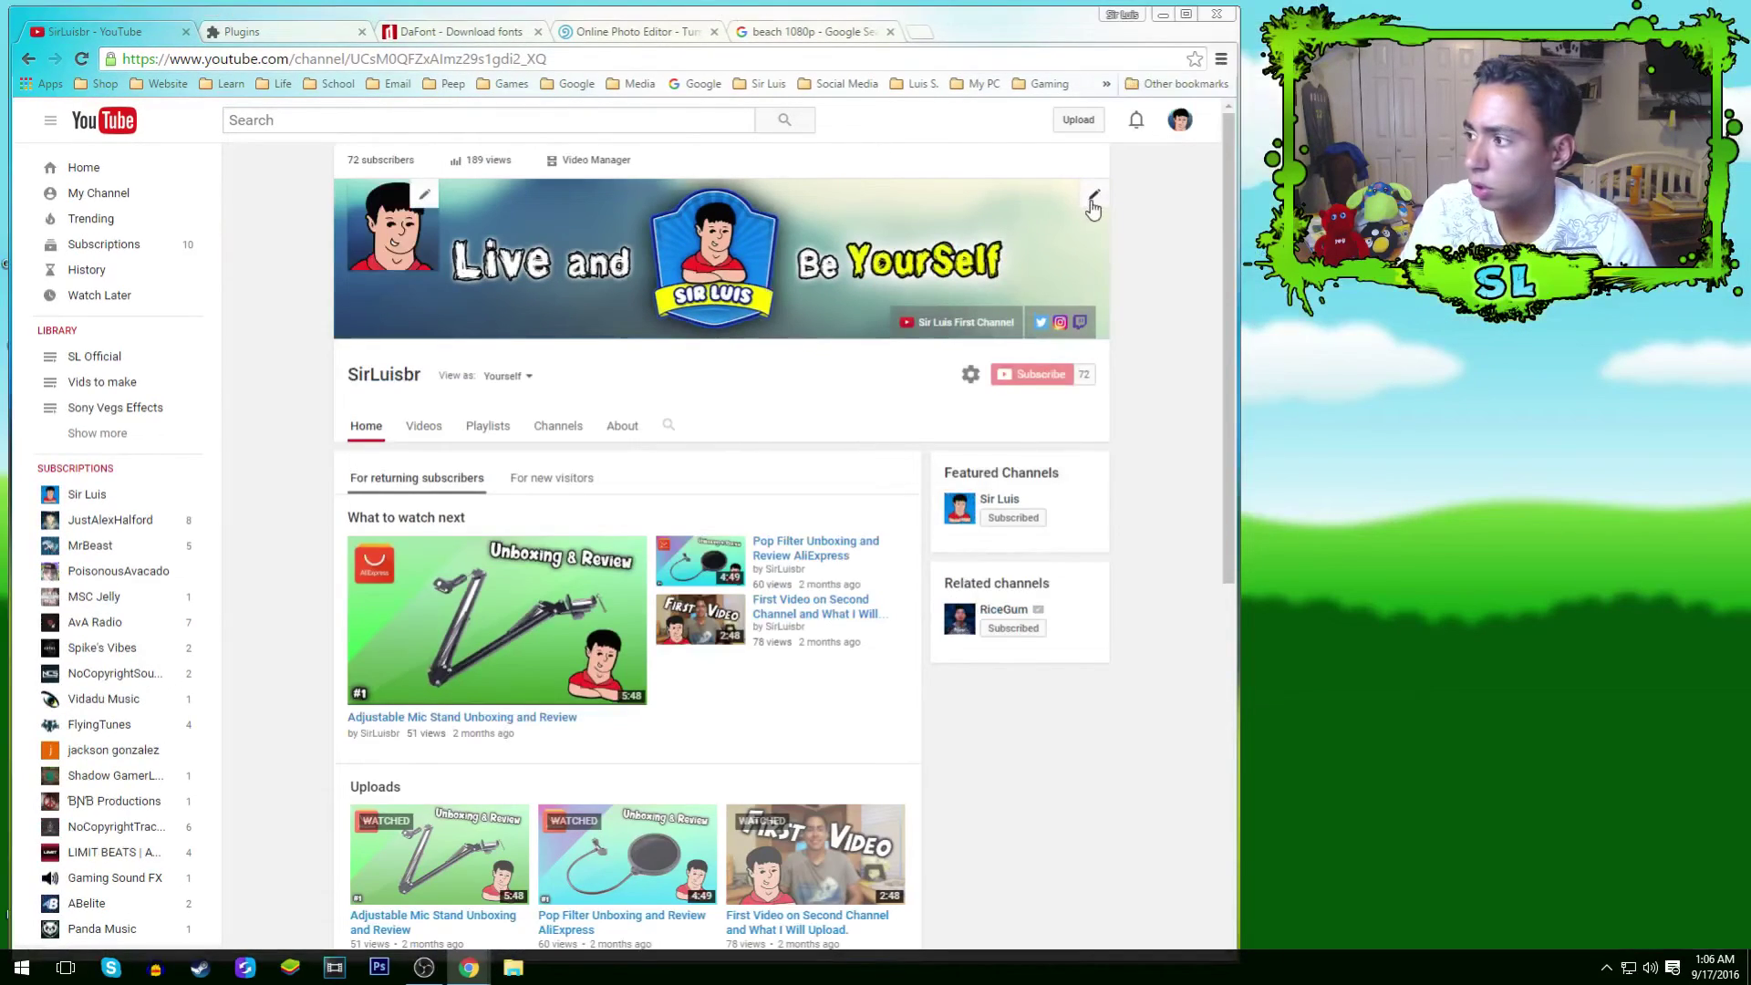
{"action": "left_click", "coordinate": [1093, 202]}
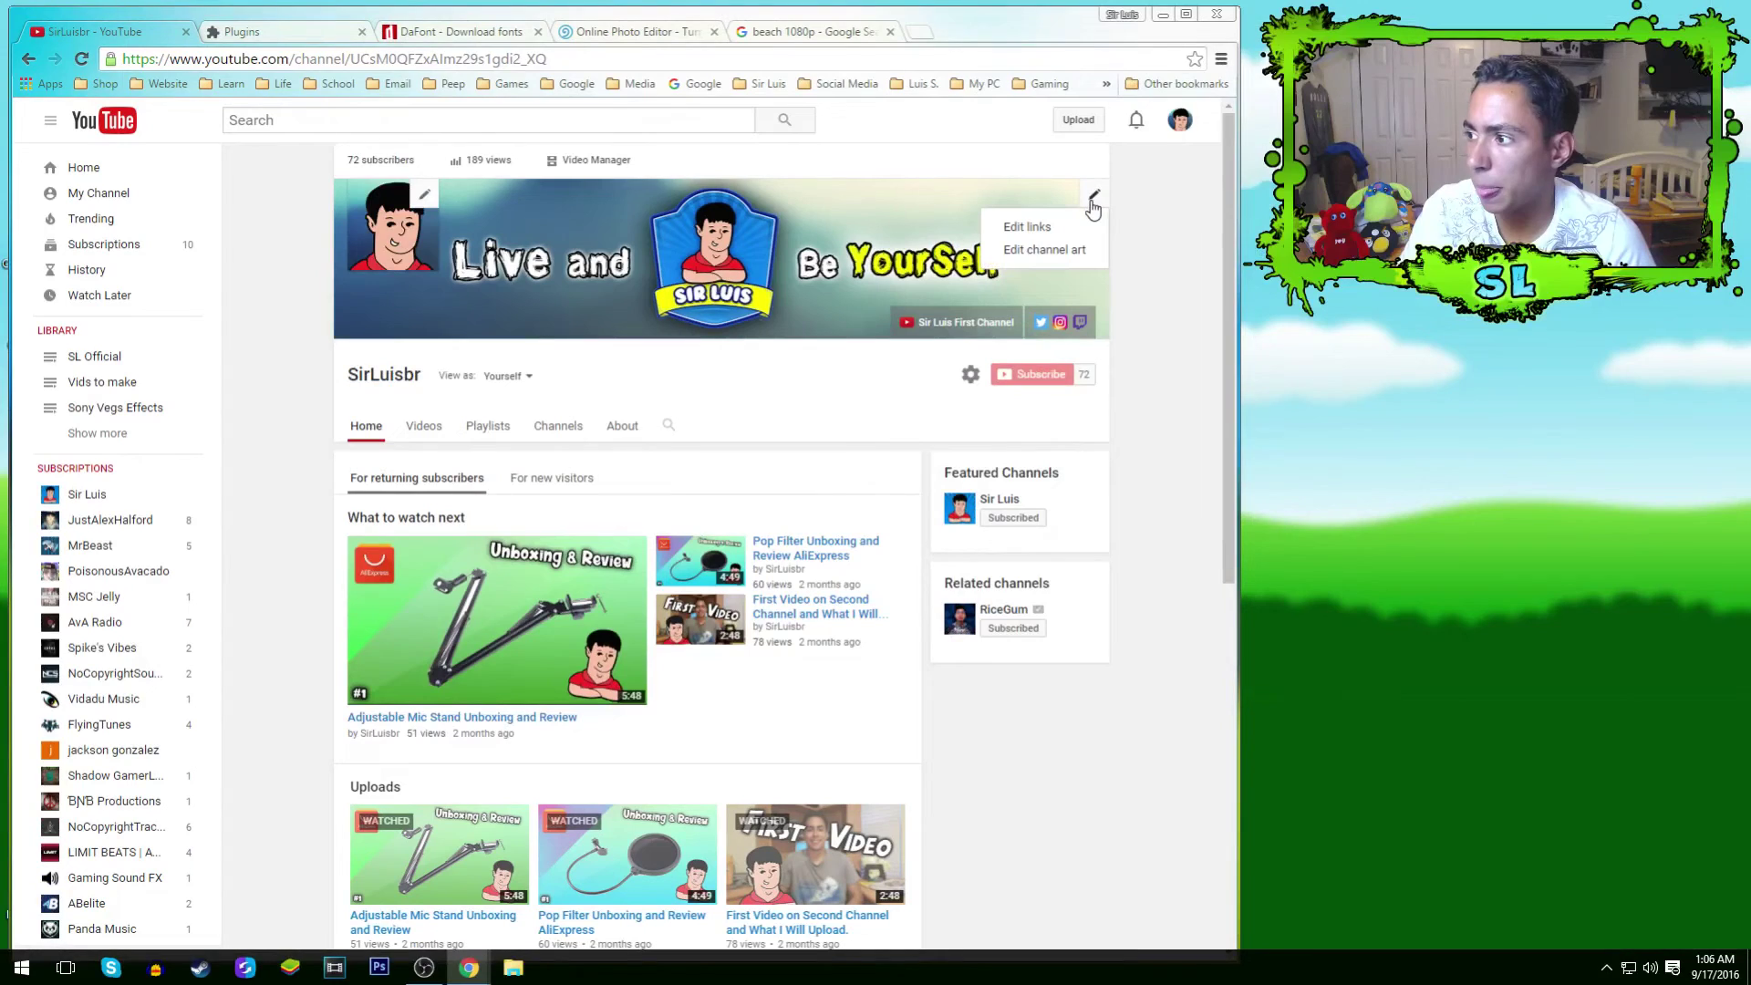
{"action": "left_click", "coordinate": [1065, 250]}
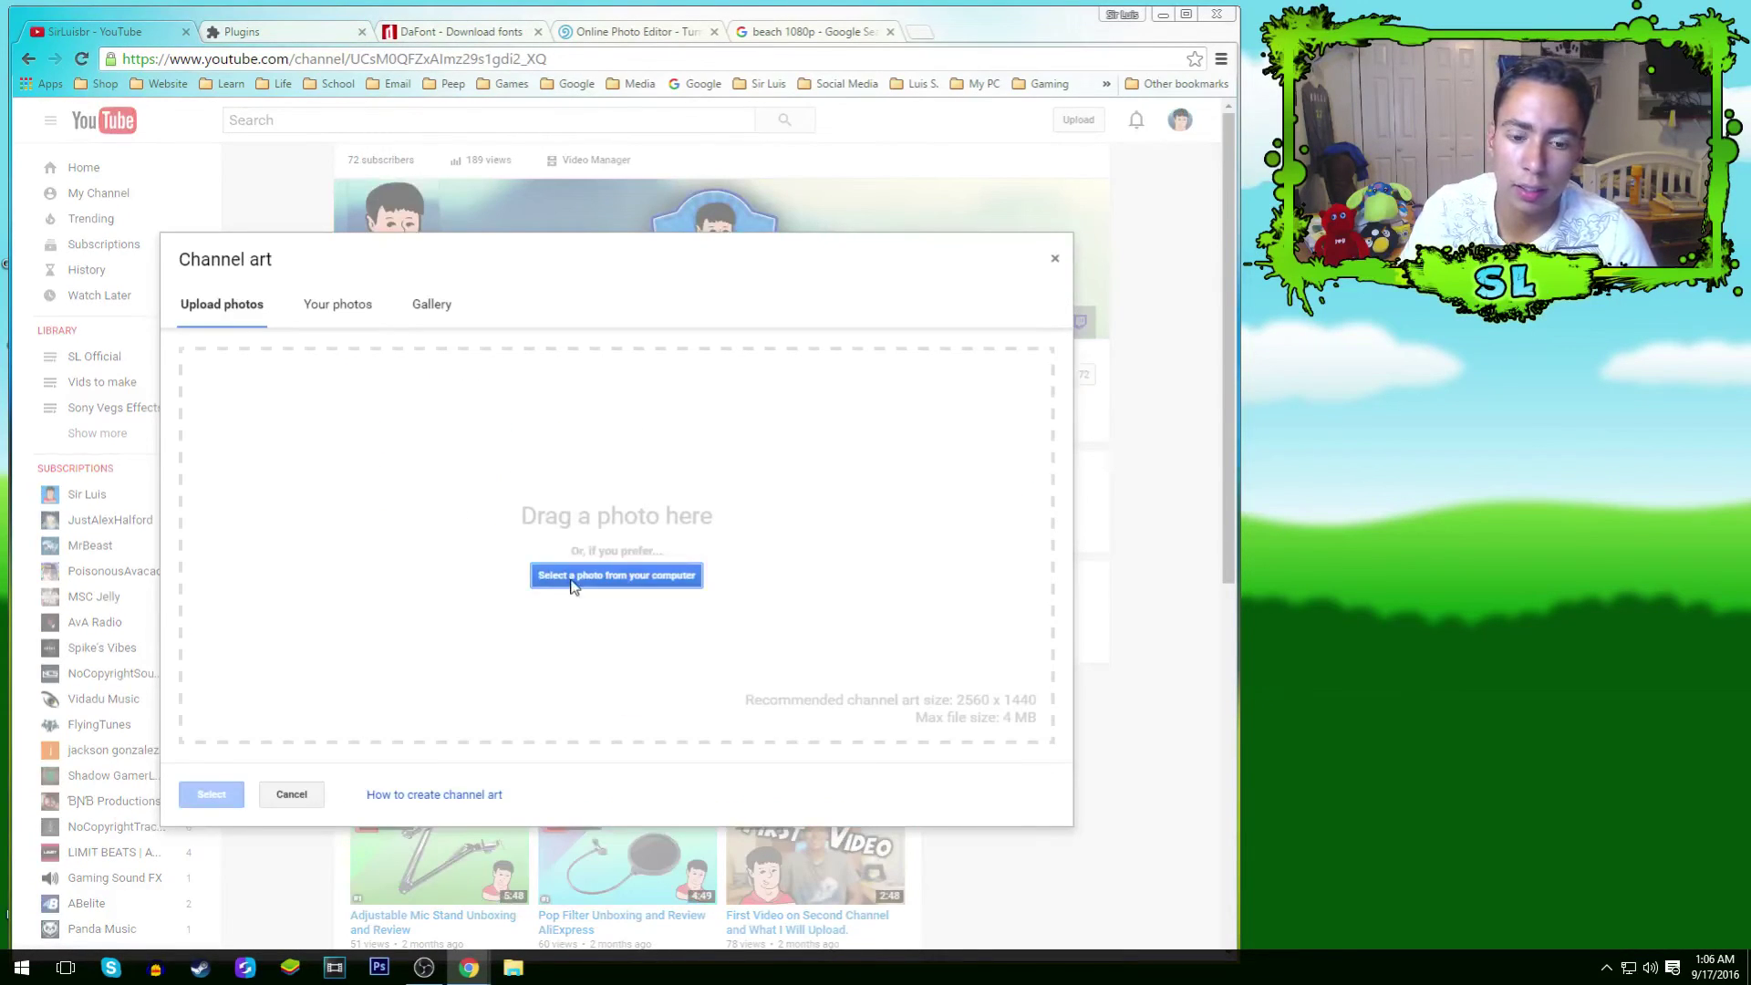
Upload the FotoJet SirLuis image from the YT Banner folder and apply it as the channel art.
{"action": "left_click", "coordinate": [575, 580]}
{"action": "scroll", "coordinate": [86, 274], "scroll_direction": "up", "scroll_amount": 3}
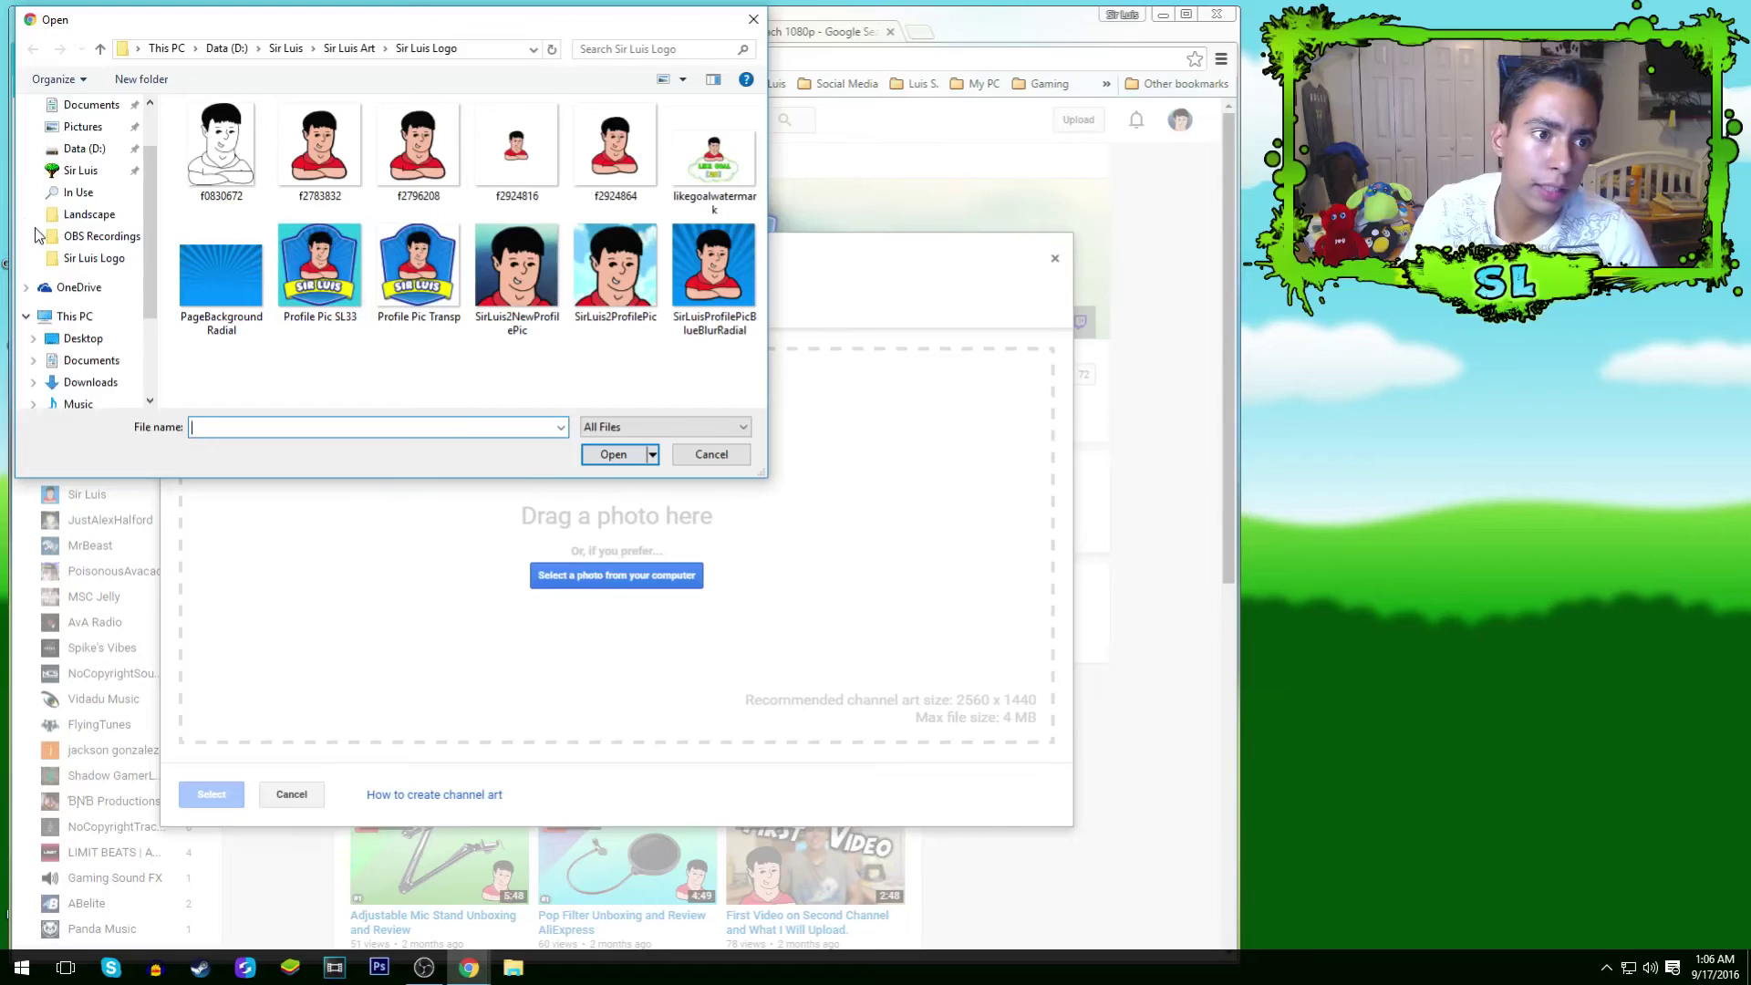
{"action": "left_click", "coordinate": [82, 243]}
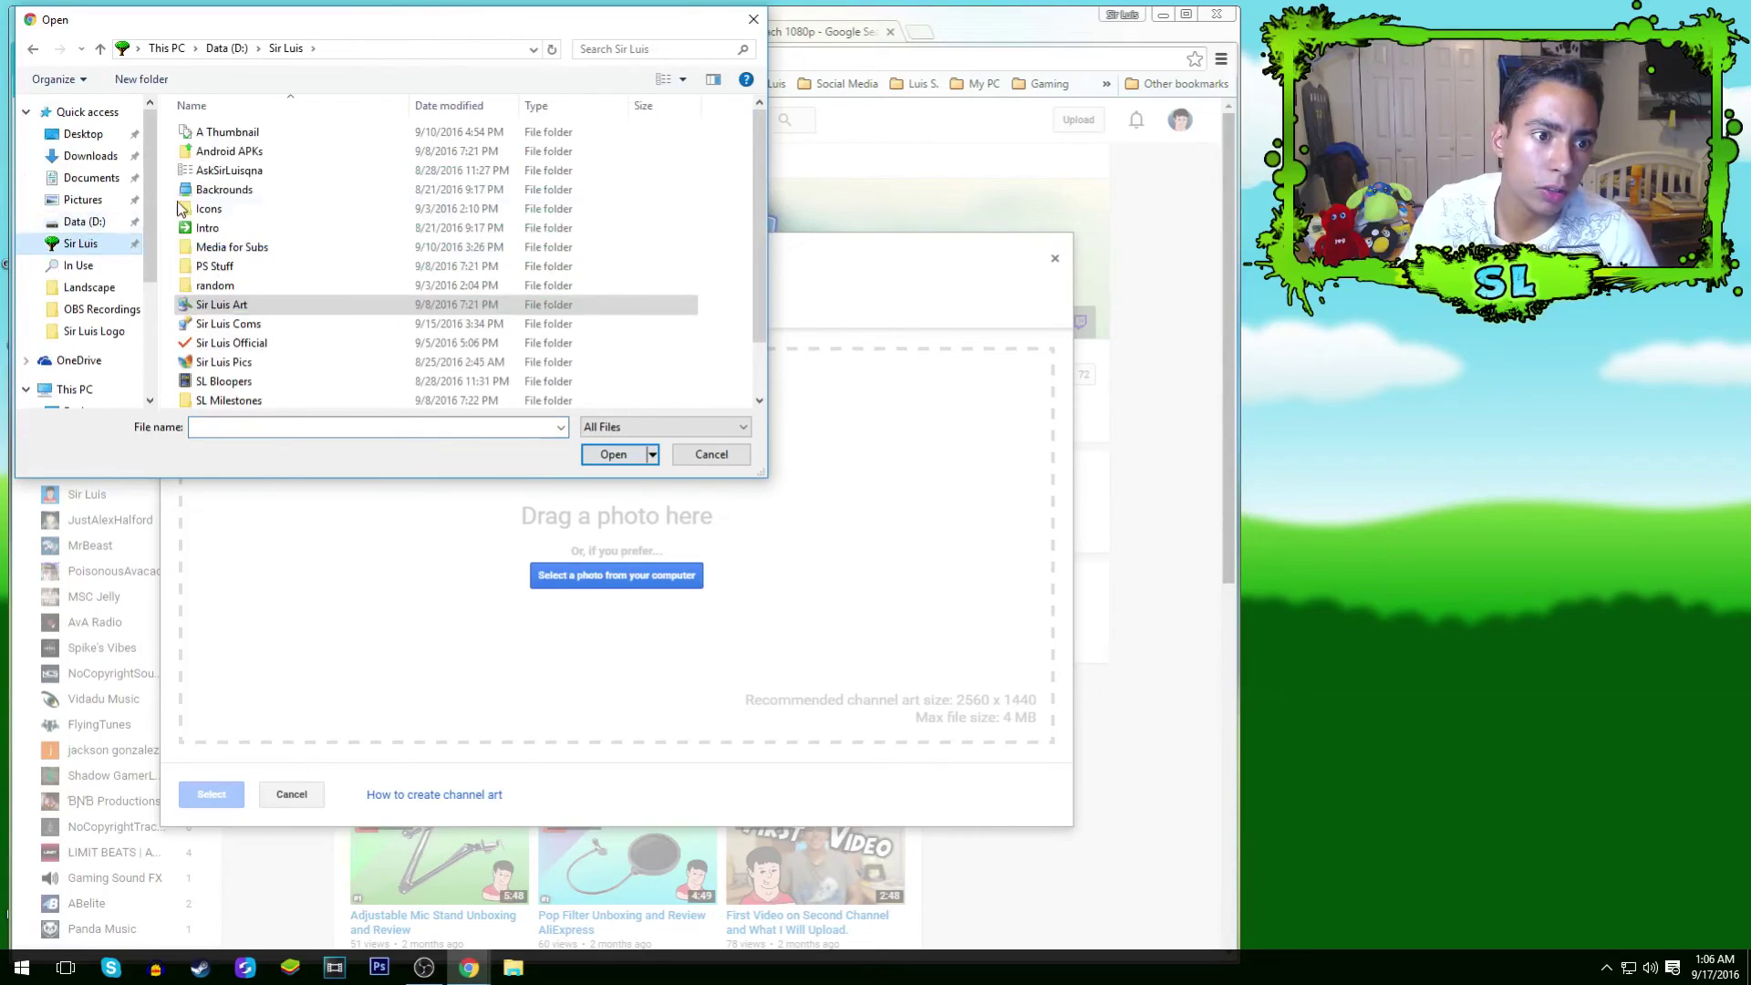
{"action": "double_click", "coordinate": [252, 307]}
{"action": "double_click", "coordinate": [264, 276]}
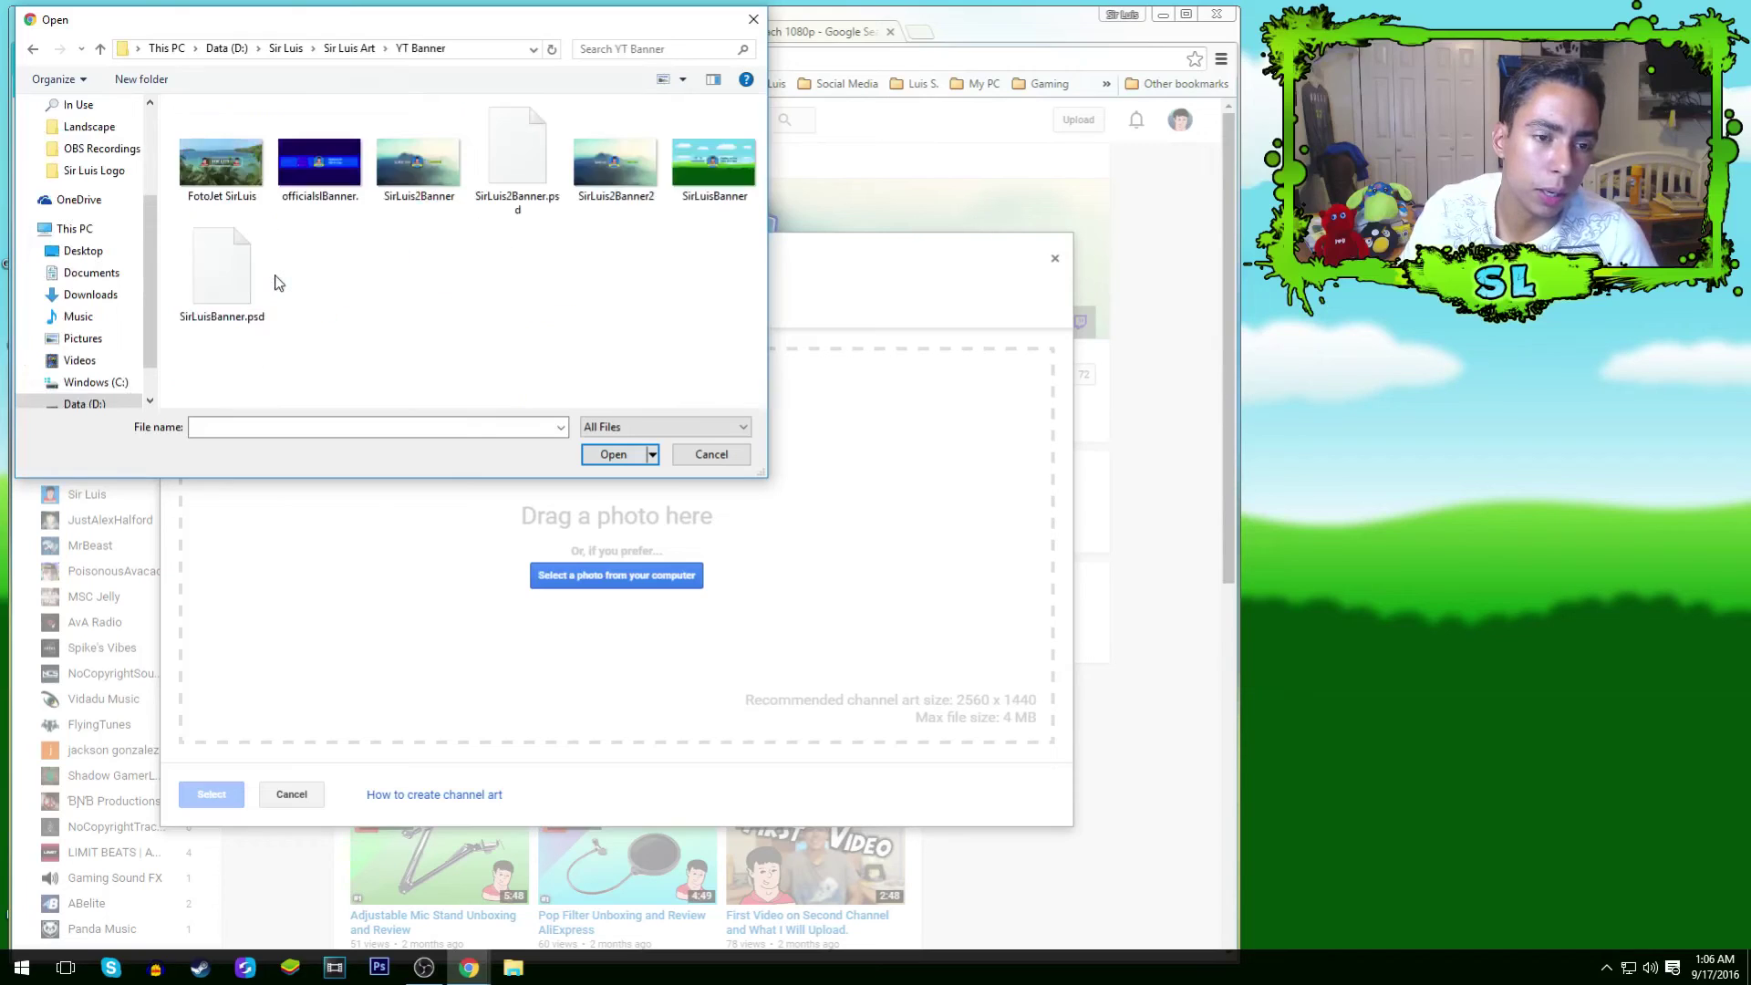
{"action": "left_click", "coordinate": [222, 160]}
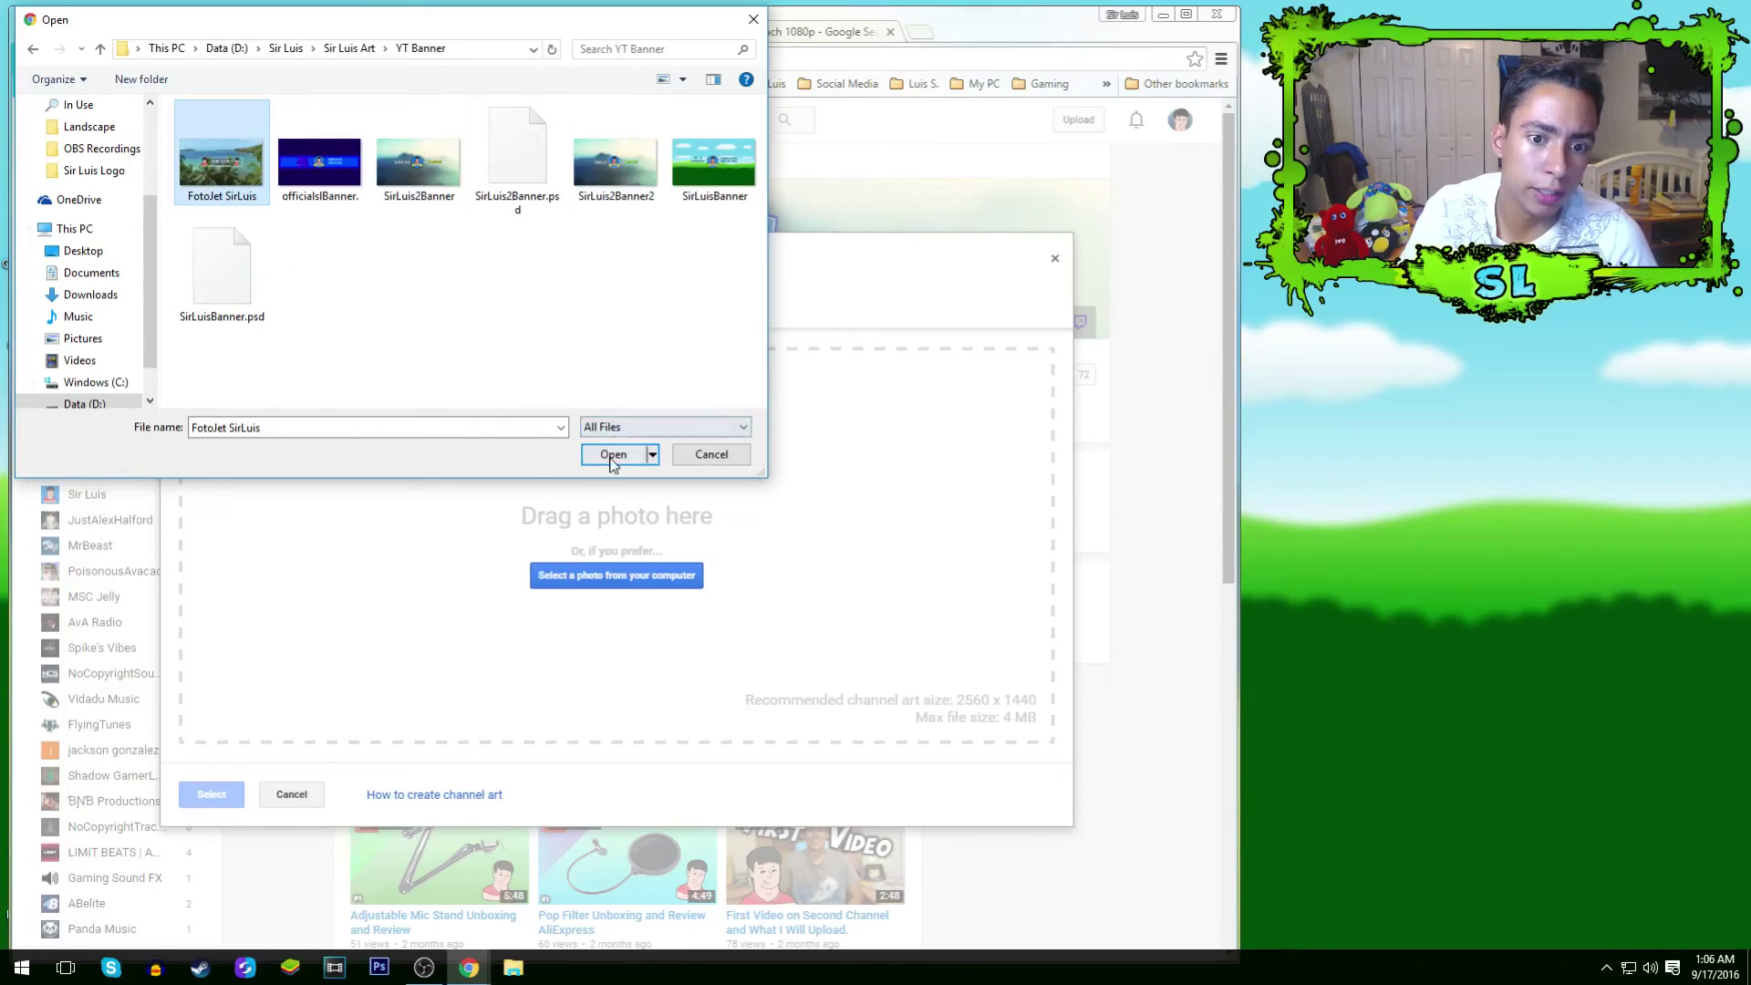
{"action": "left_click", "coordinate": [609, 453]}
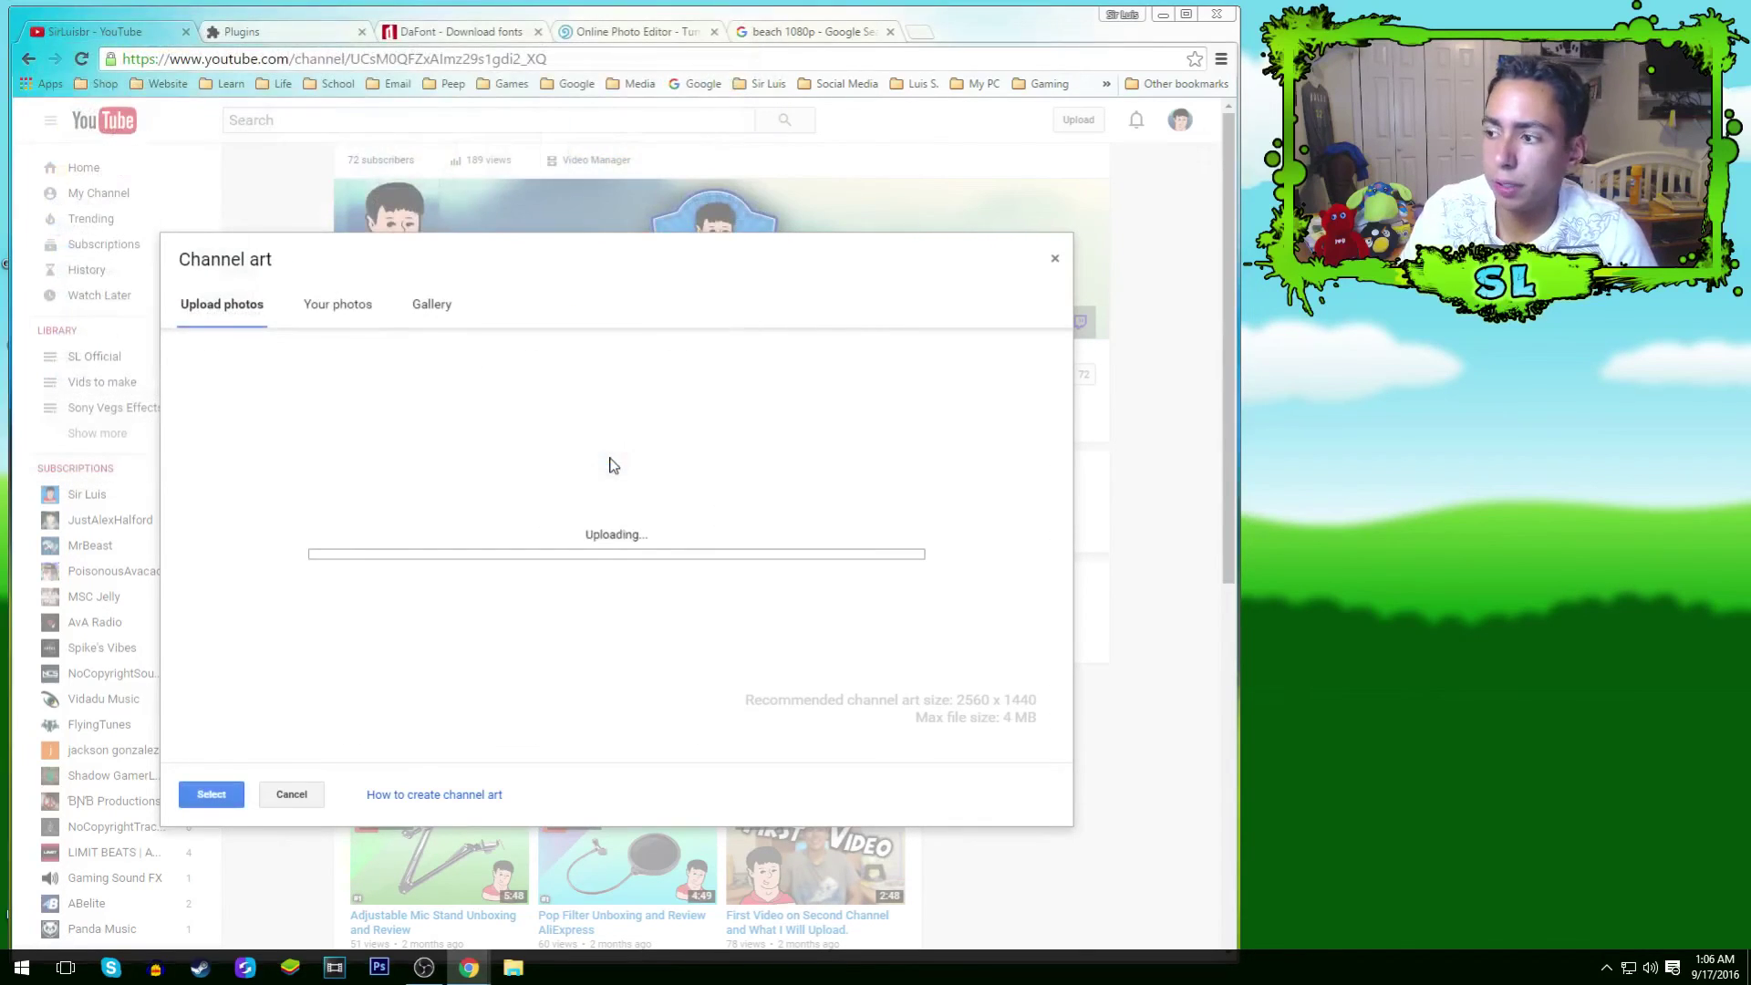
{"action": "left_click", "coordinate": [1186, 16]}
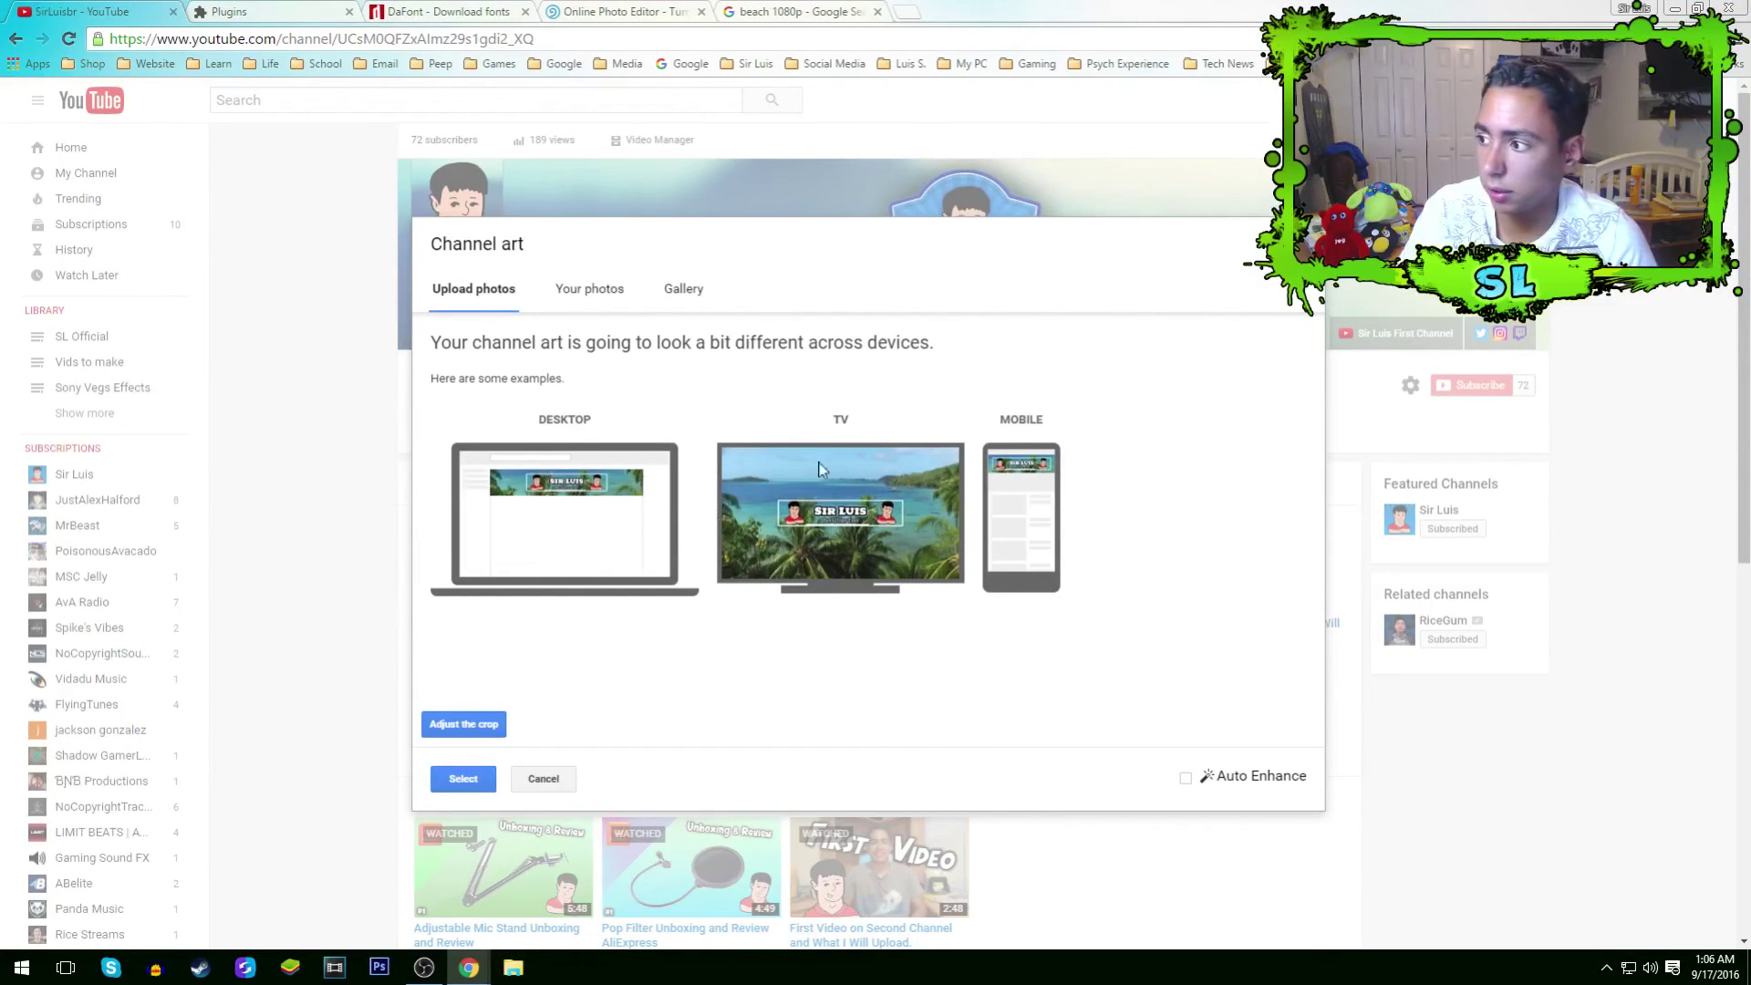
{"action": "left_click", "coordinate": [461, 782]}
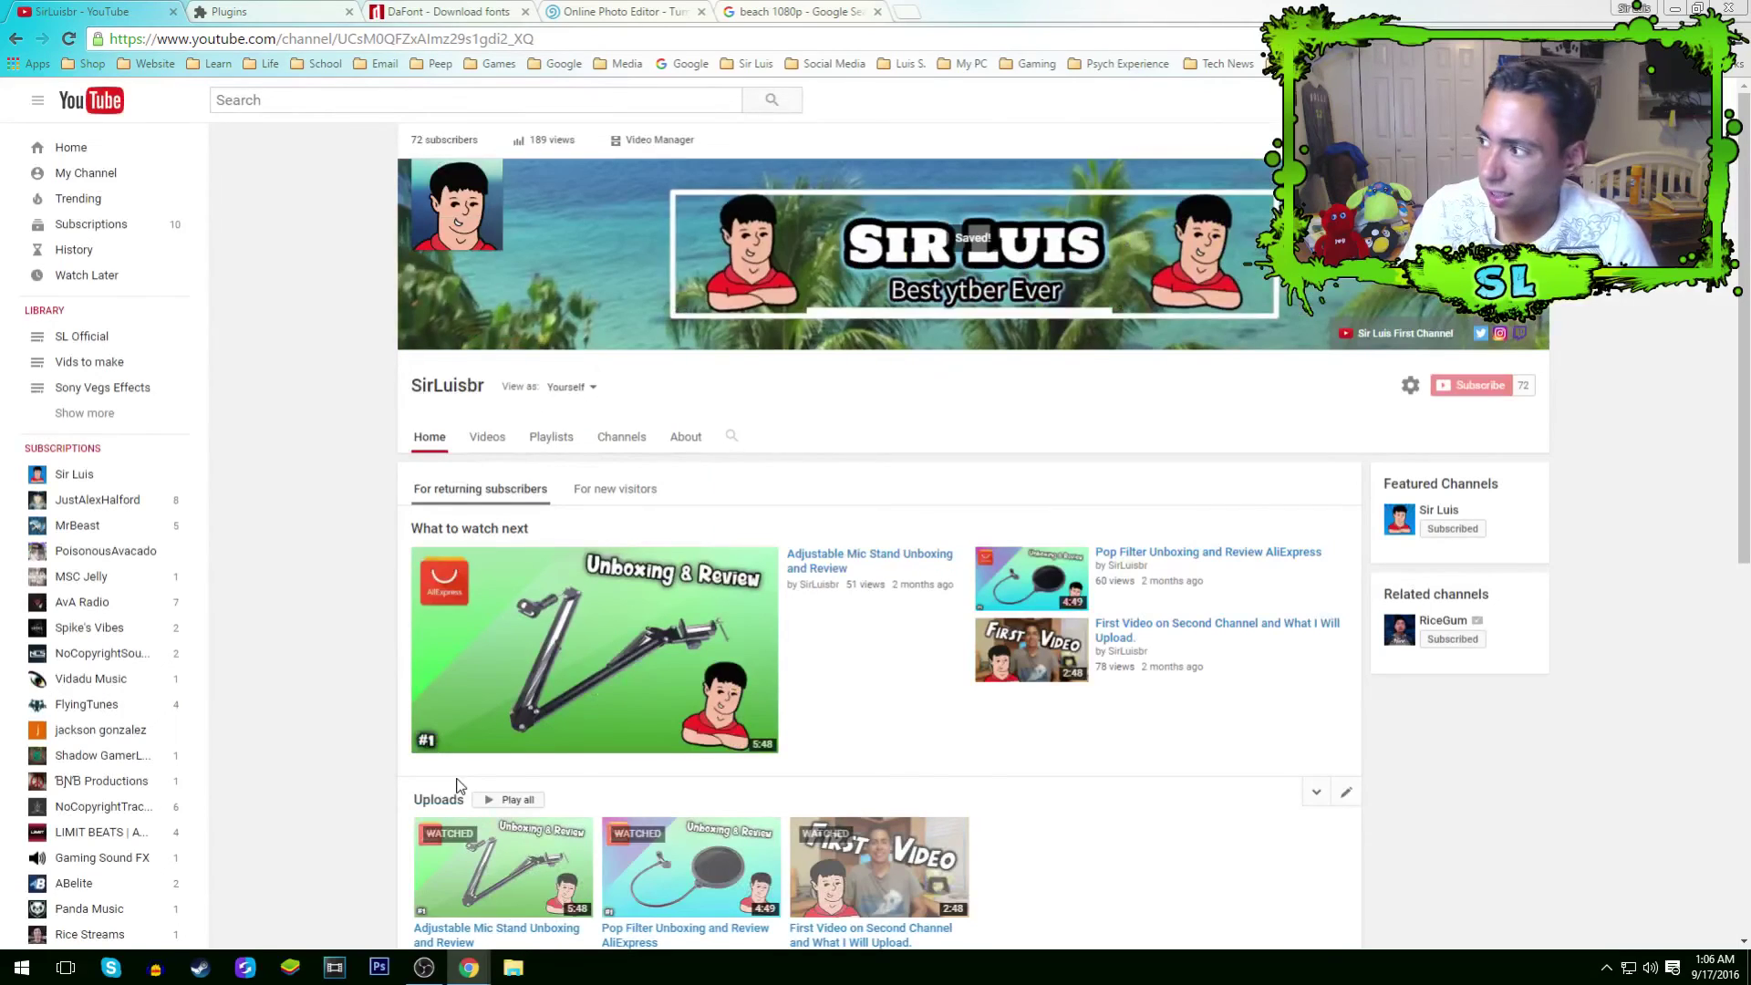